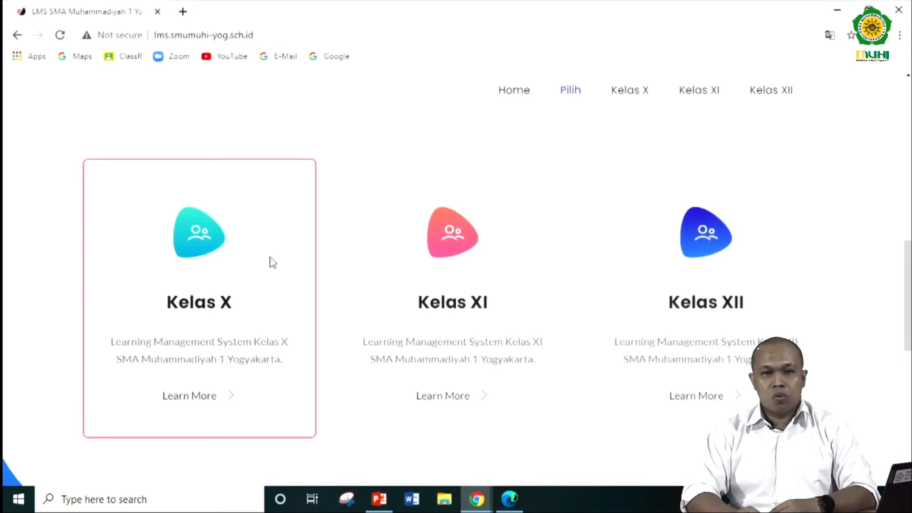
- Open the Kelas XI learning site from the school LMS home page
scroll(710, 279, down, 7)
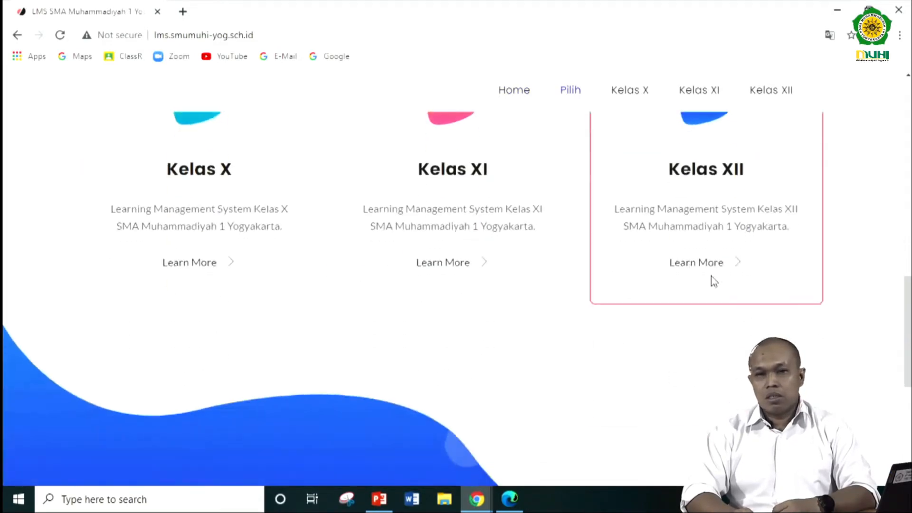
scroll(684, 285, up, 4)
scroll(653, 290, up, 6)
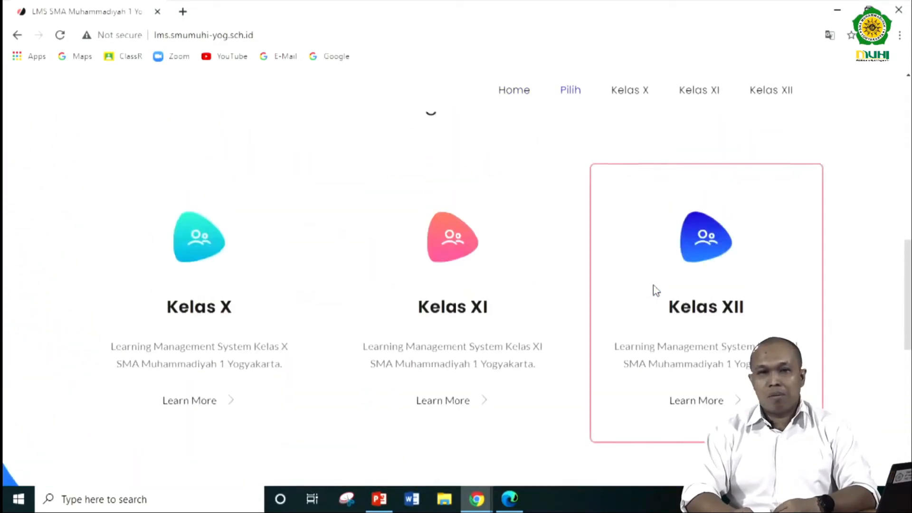
scroll(537, 215, up, 5)
scroll(538, 215, up, 1)
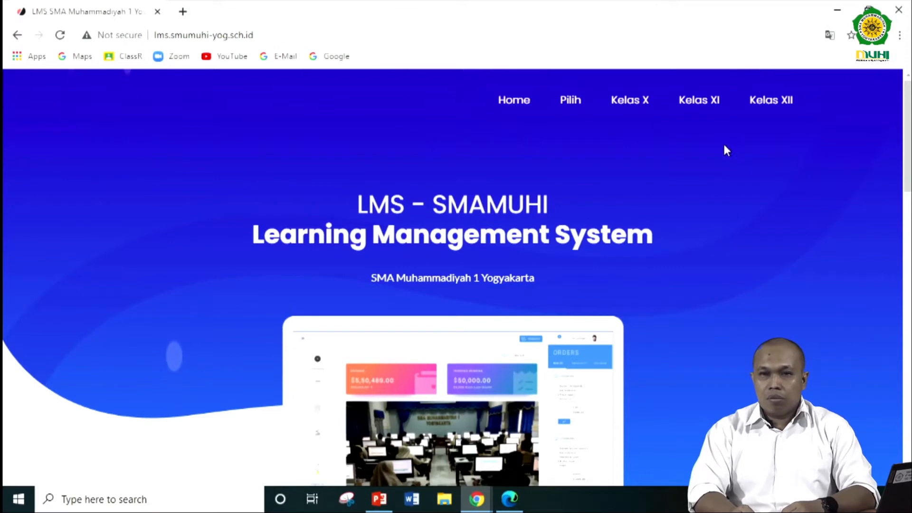
click(707, 106)
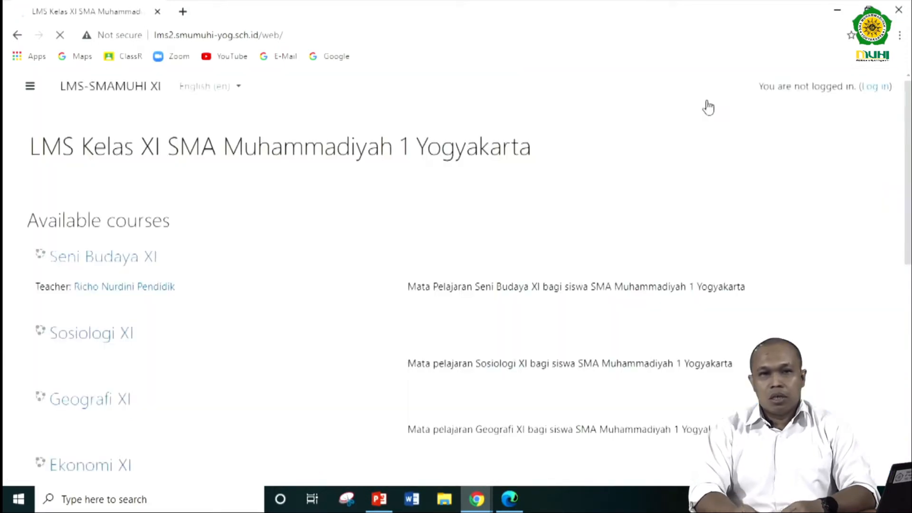
- Log in to the Kelas XI LMS with username admin and the account password, and dismiss the browser's offer to save the password
scroll(193, 199, down, 8)
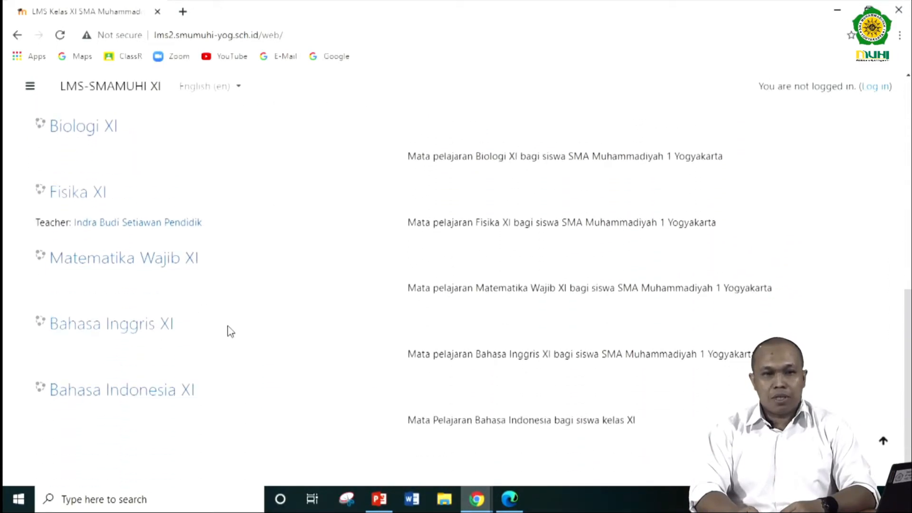
scroll(228, 328, up, 8)
scroll(280, 266, down, 5)
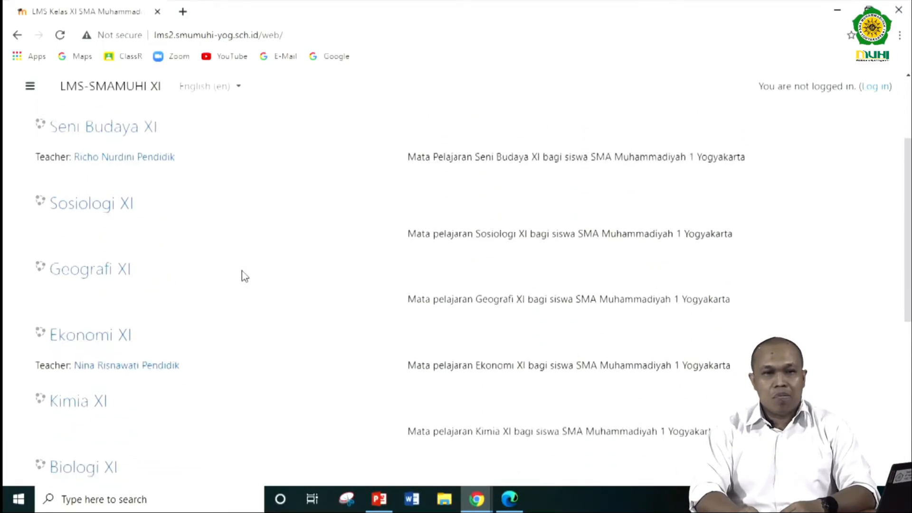
scroll(258, 309, down, 4)
scroll(281, 313, up, 10)
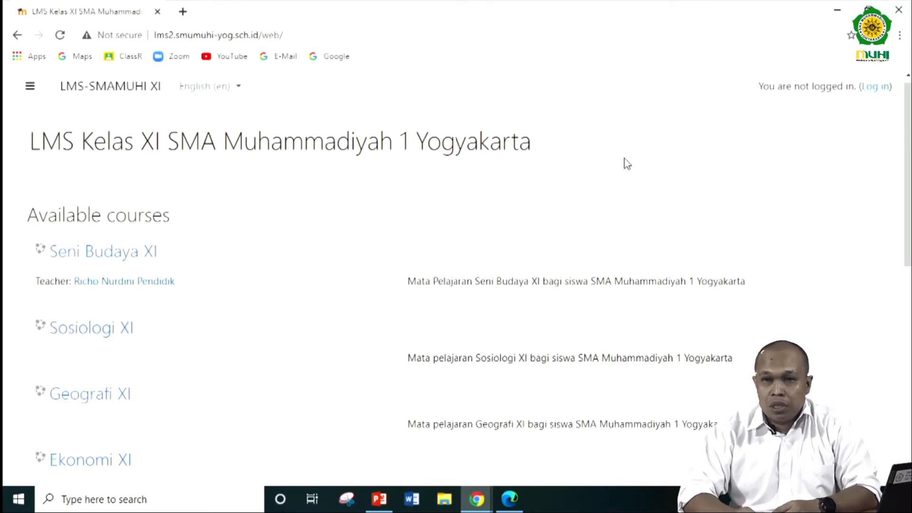
click(872, 95)
click(415, 209)
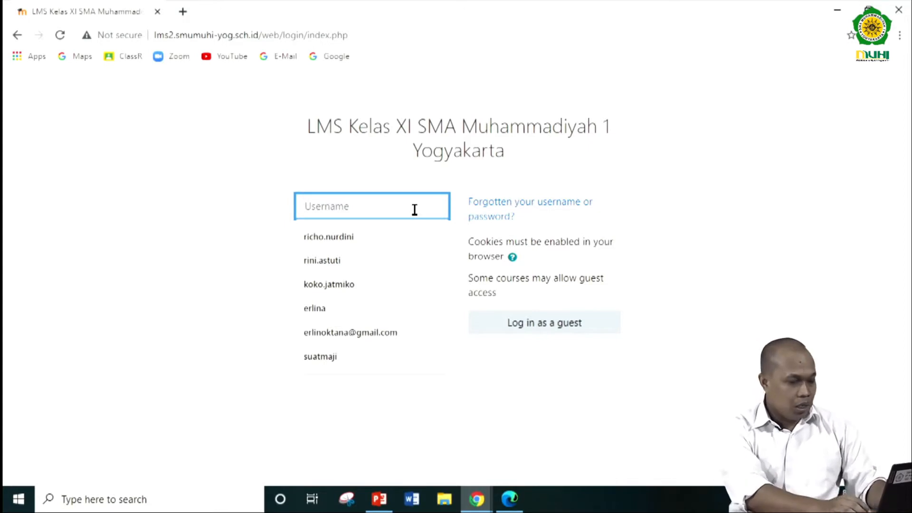
text(admin)
key(Tab)
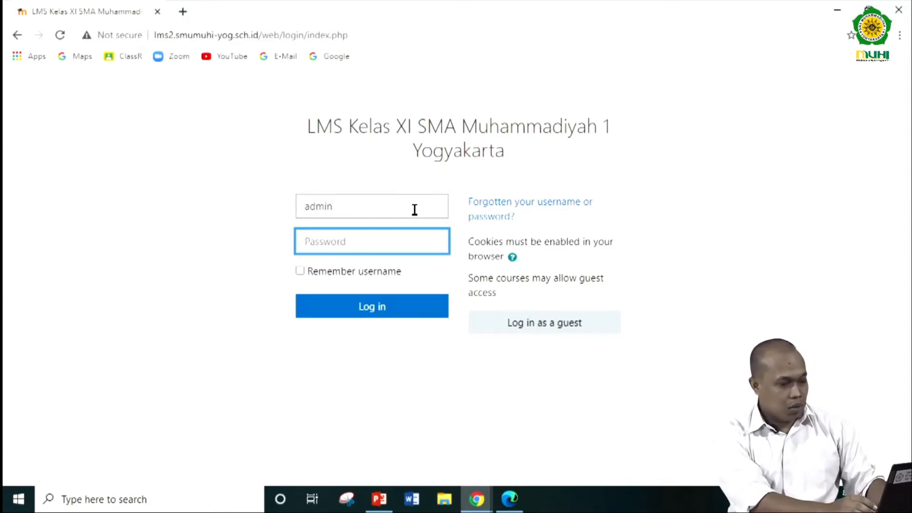
text(••••)
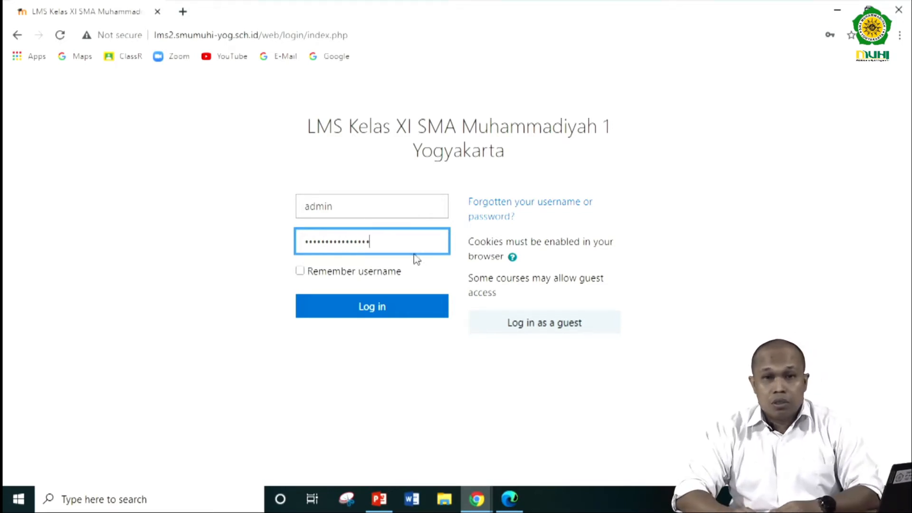
click(377, 312)
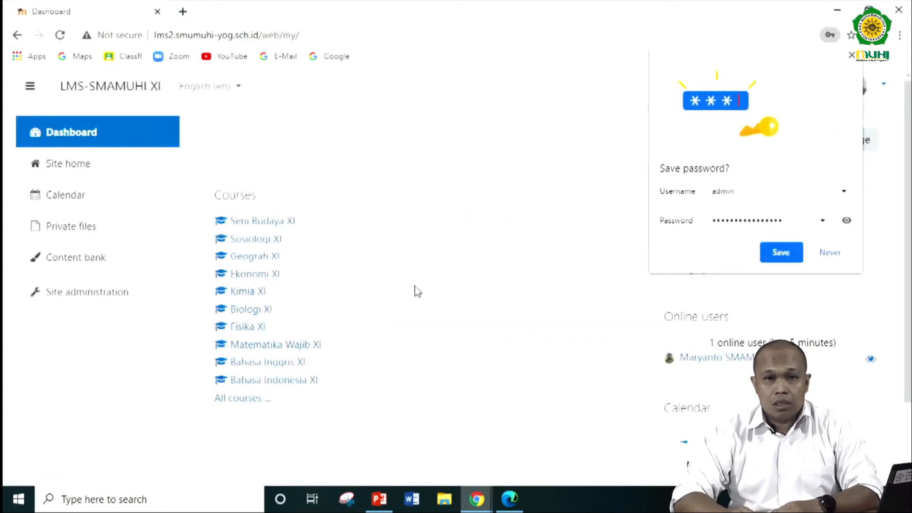
click(852, 56)
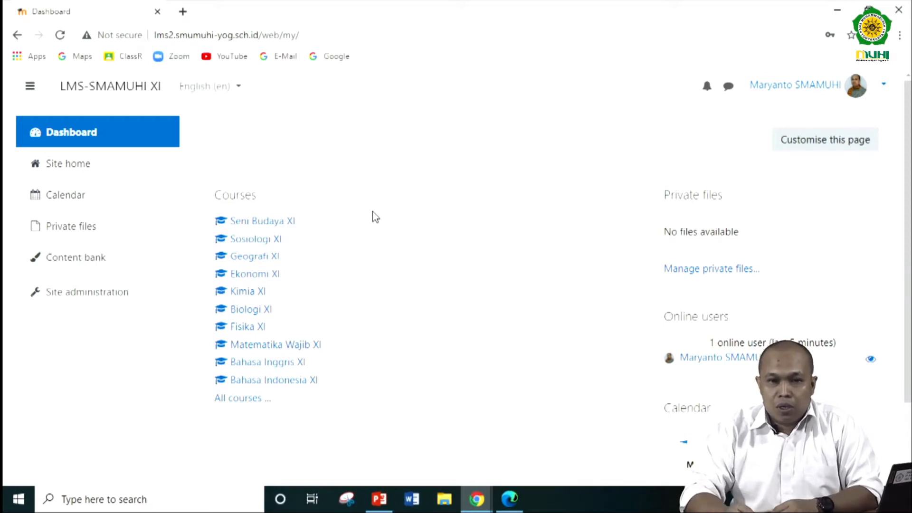
- Open the Kimia XI course from the dashboard's course list and turn editing on
click(254, 293)
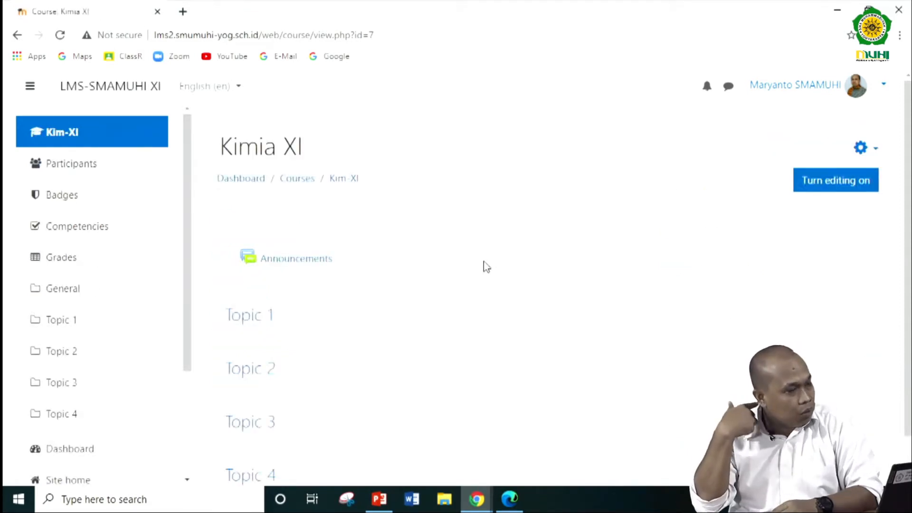
scroll(486, 267, down, 1)
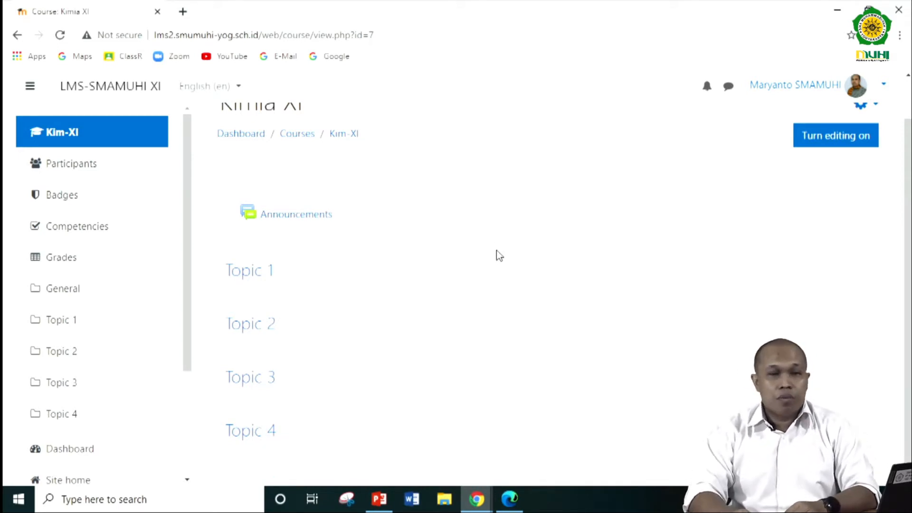
scroll(475, 264, up, 1)
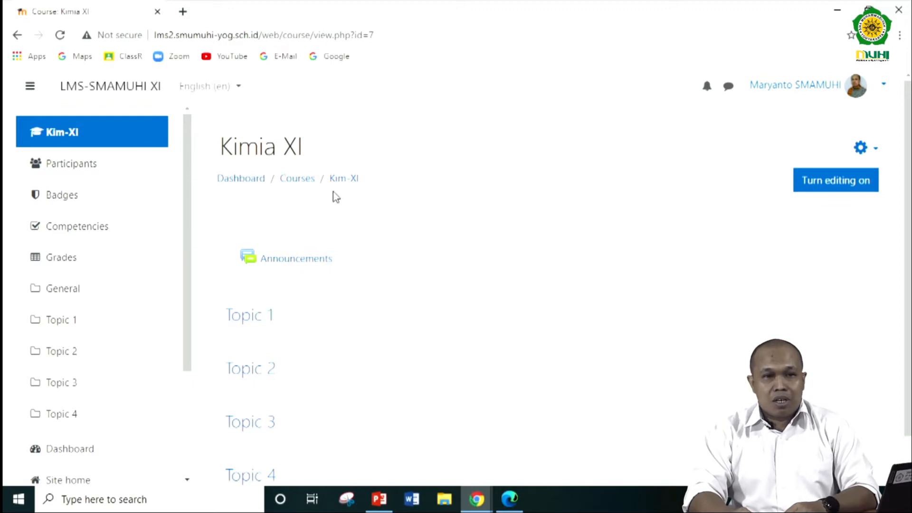
scroll(114, 263, down, 3)
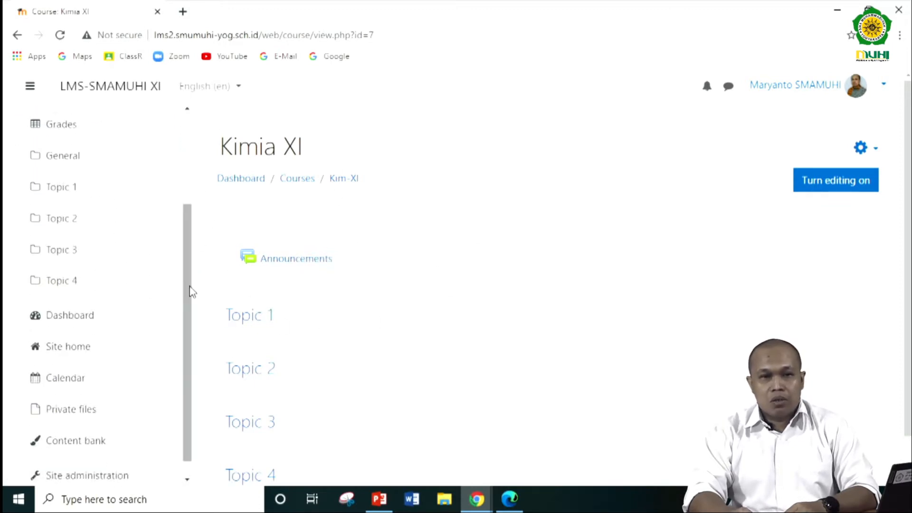
drag(190, 291, 190, 184)
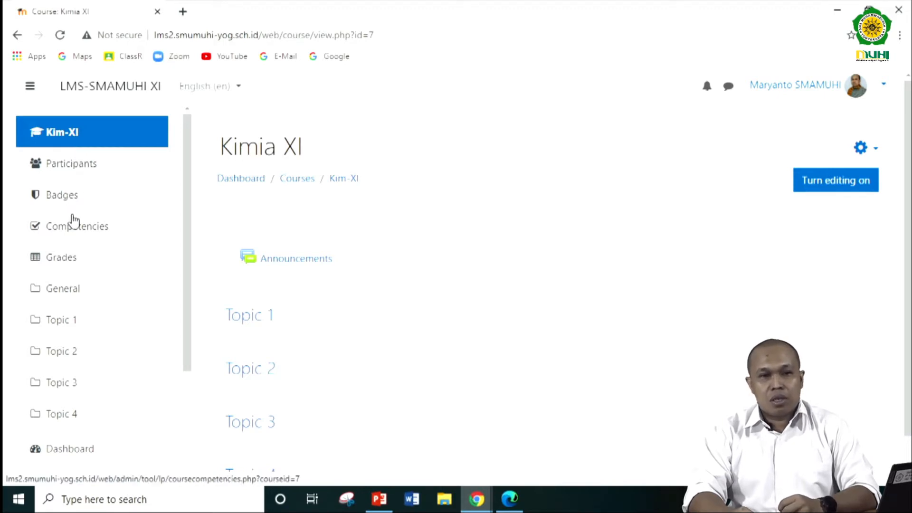
scroll(71, 257, down, 3)
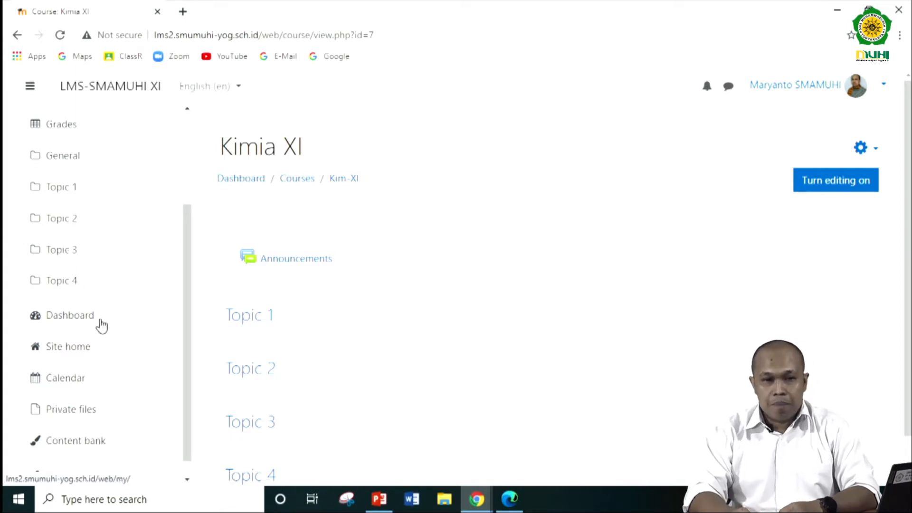
scroll(193, 323, down, 1)
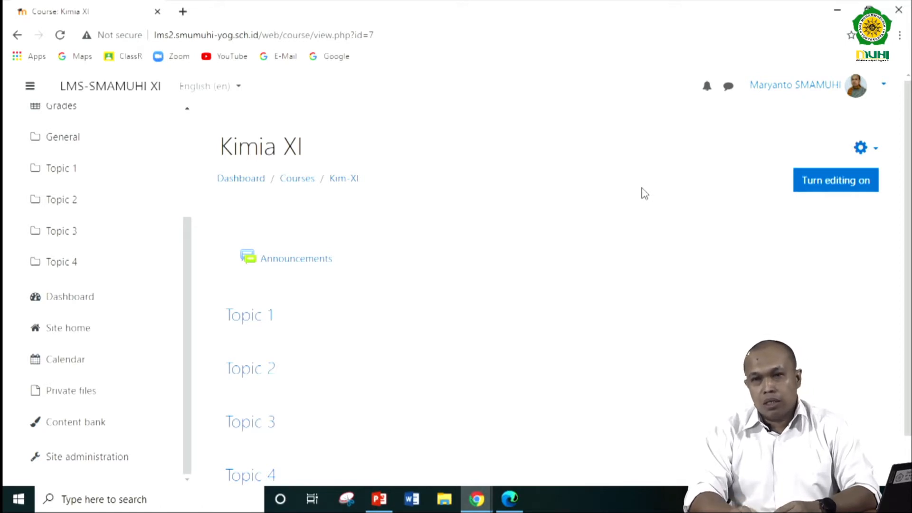
click(834, 186)
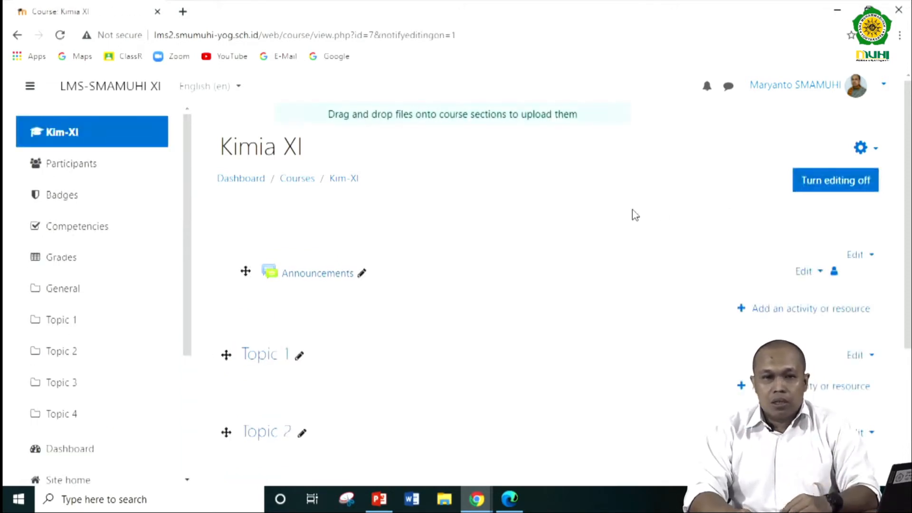
scroll(475, 245, down, 1)
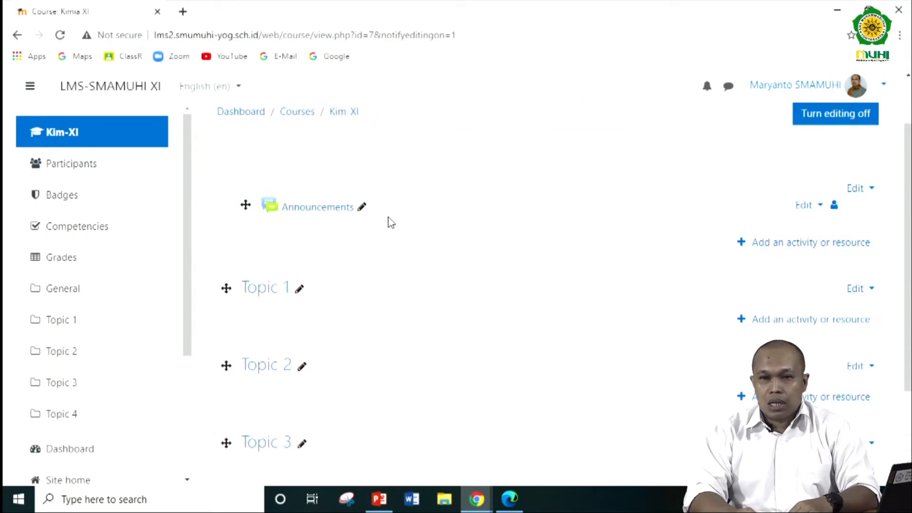
scroll(389, 220, down, 2)
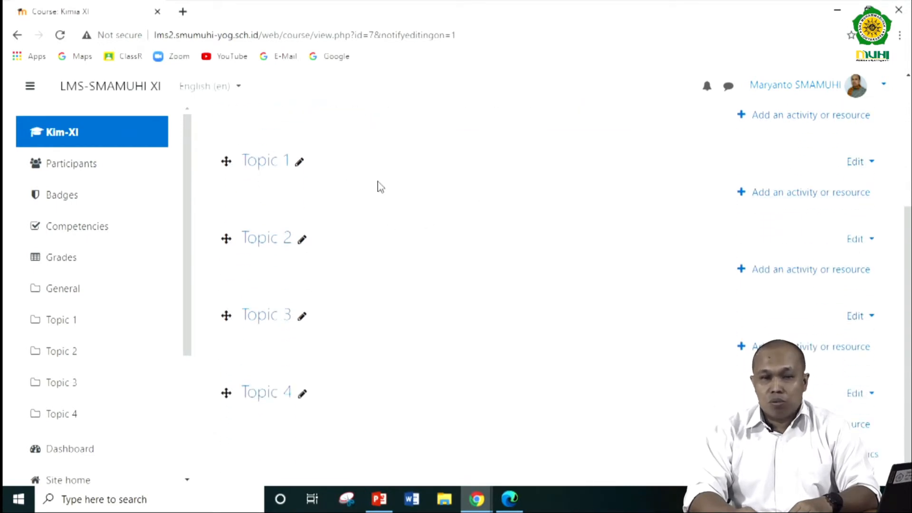
click(300, 167)
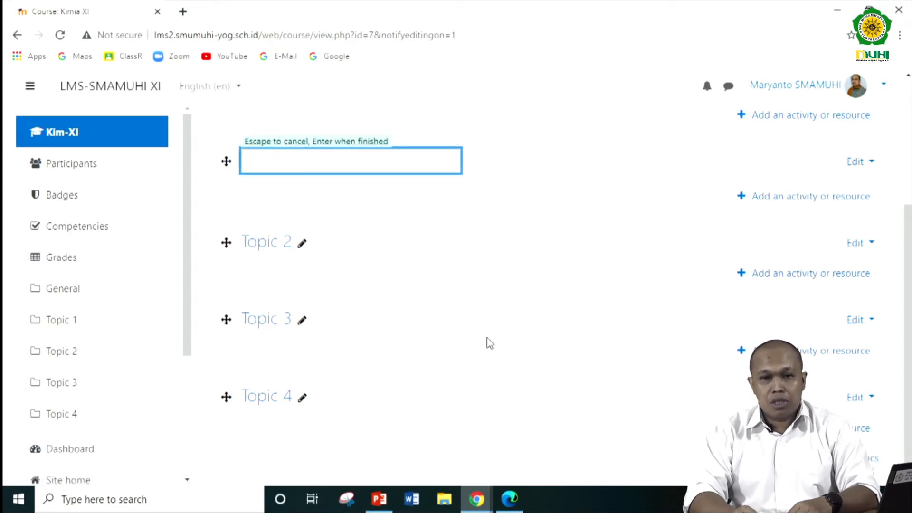
mouse_move(477, 498)
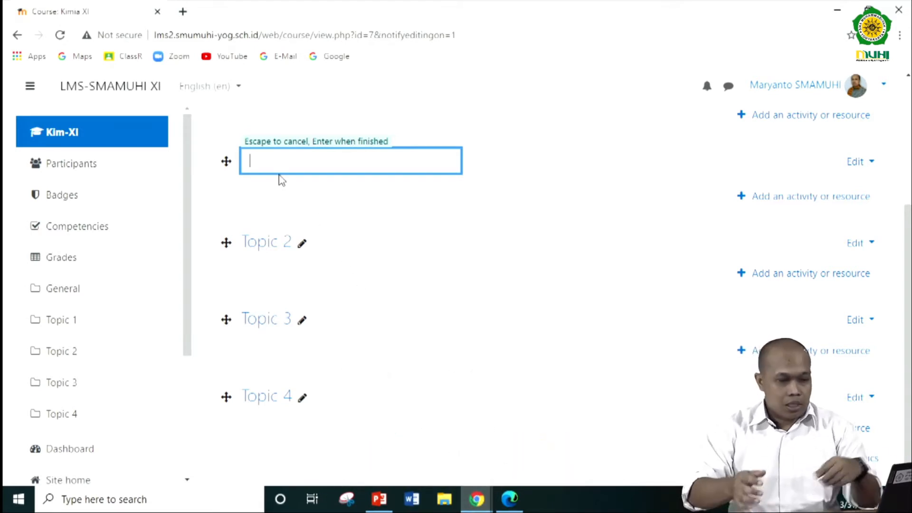
text(Dasar)
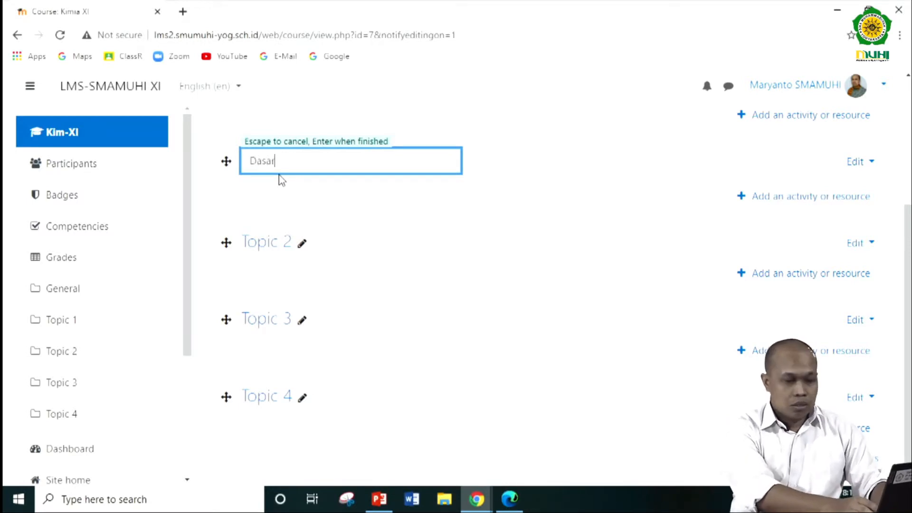
text( k)
key(BackSpace)
text(Kimia)
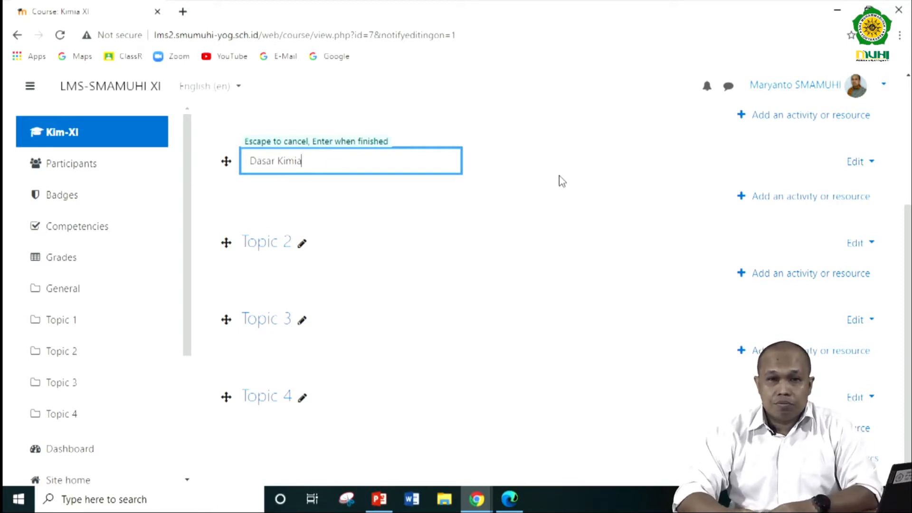
key(Escape)
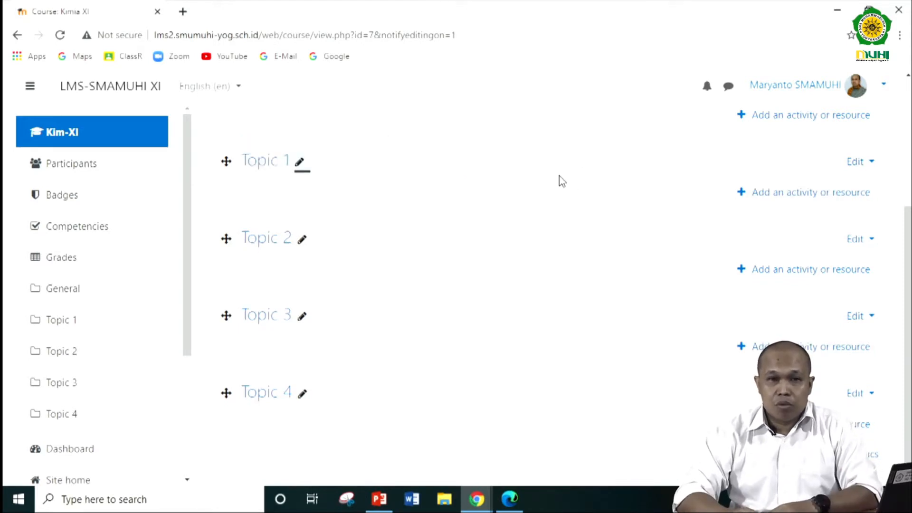
- Rename the Topic 1 section as "Dasar Kimia Kelas XI"
click(299, 164)
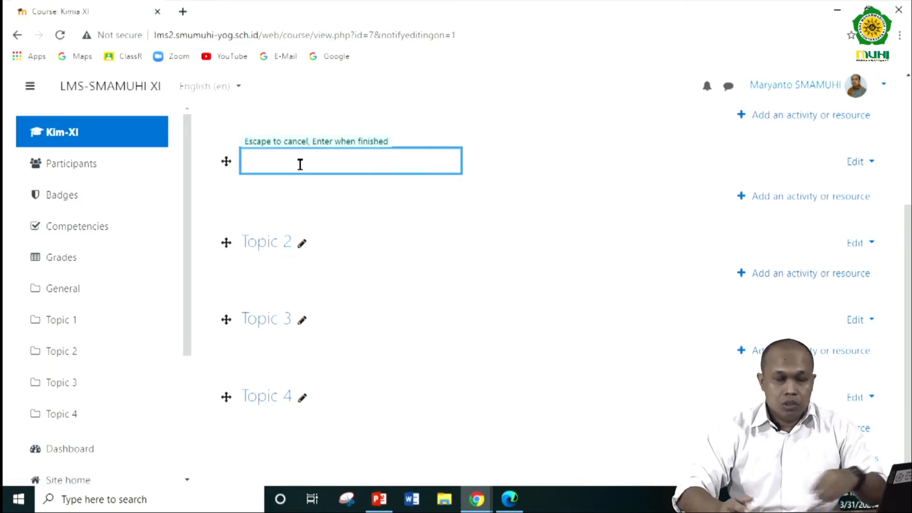
text(Da)
key(BackSpace)
key(BackSpace)
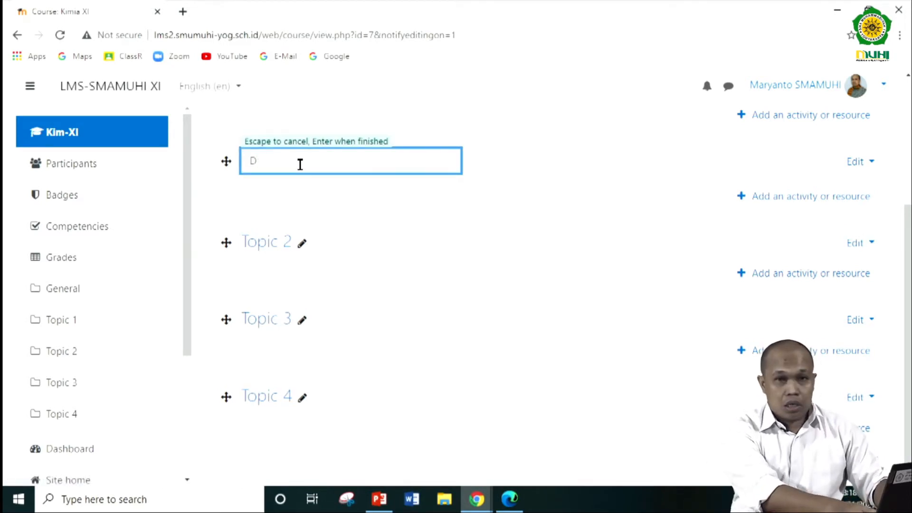
text(asar)
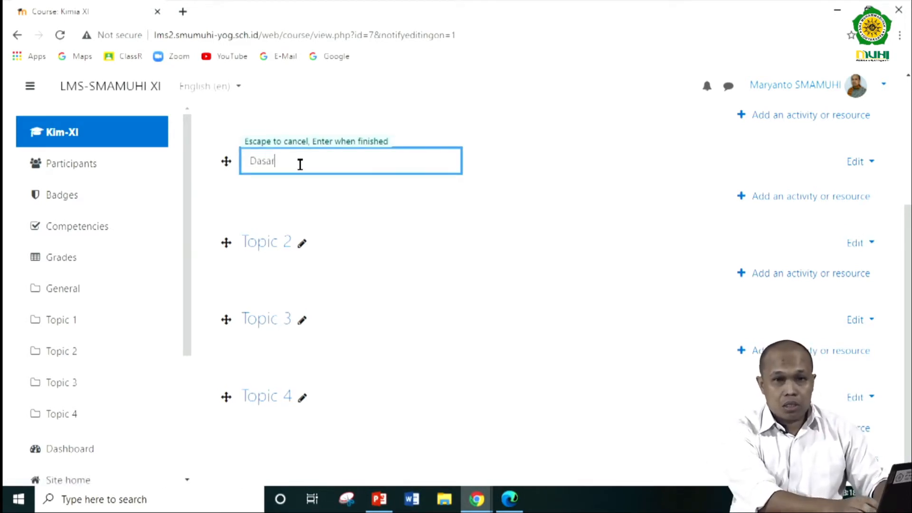
text( Kimia)
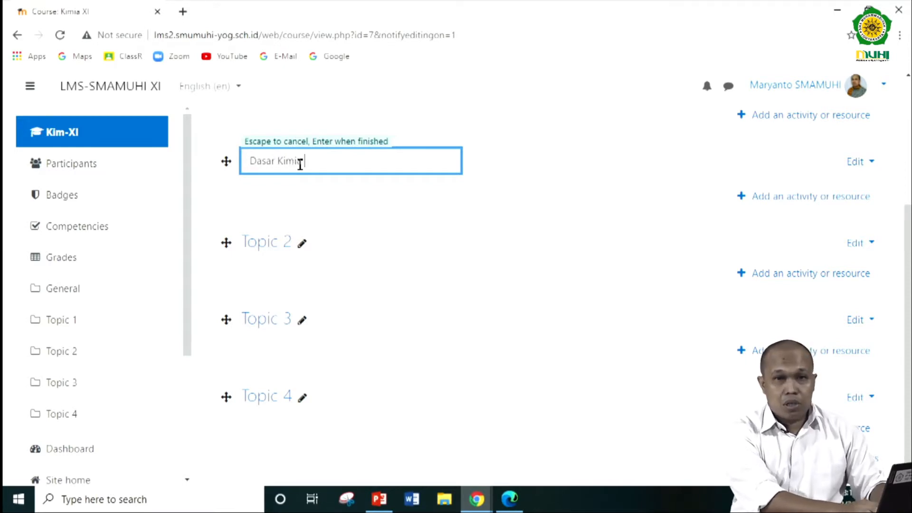
text( Kelas X)
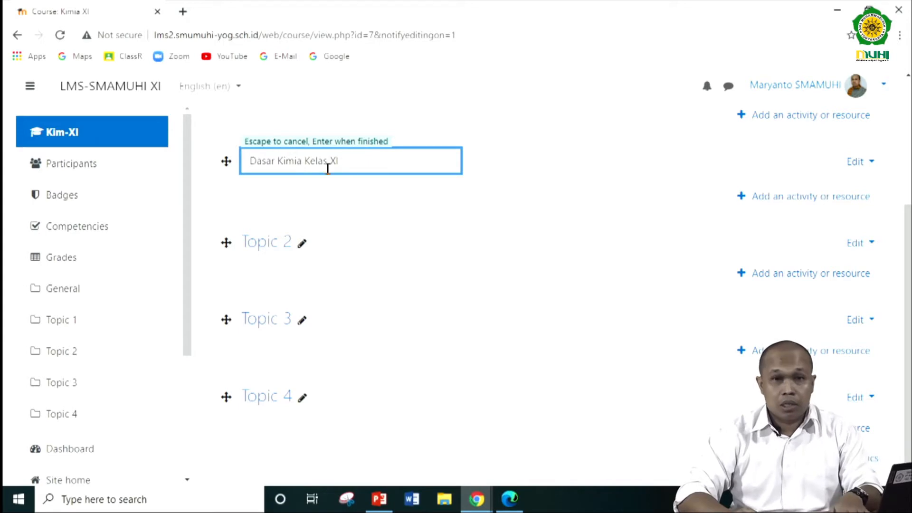
text(I)
key(Return)
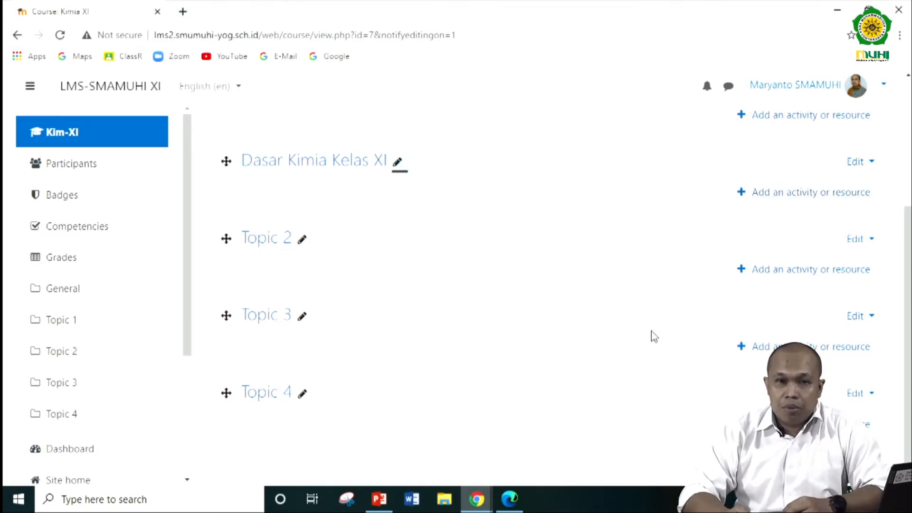
- Look through the Downloads folder in File Explorer for teaching material, and return to the Kimia XI course page in Chrome
mouse_move(471, 506)
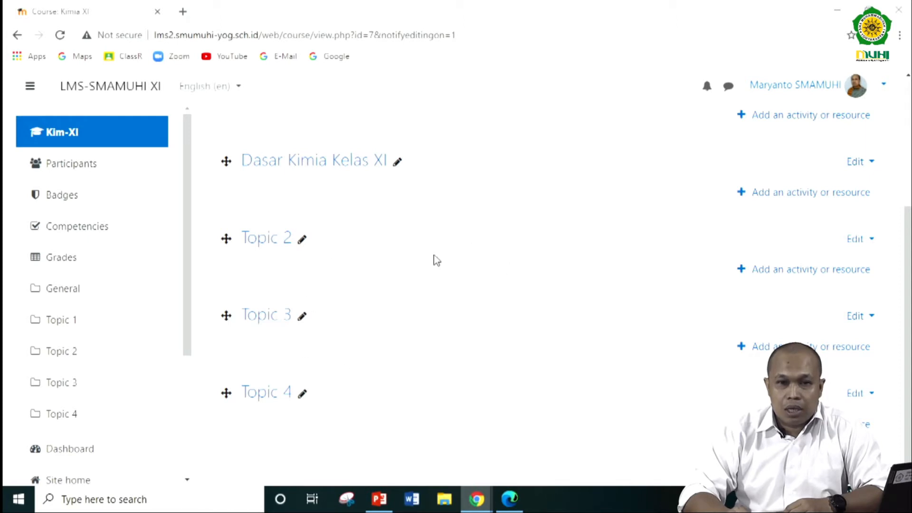
click(444, 501)
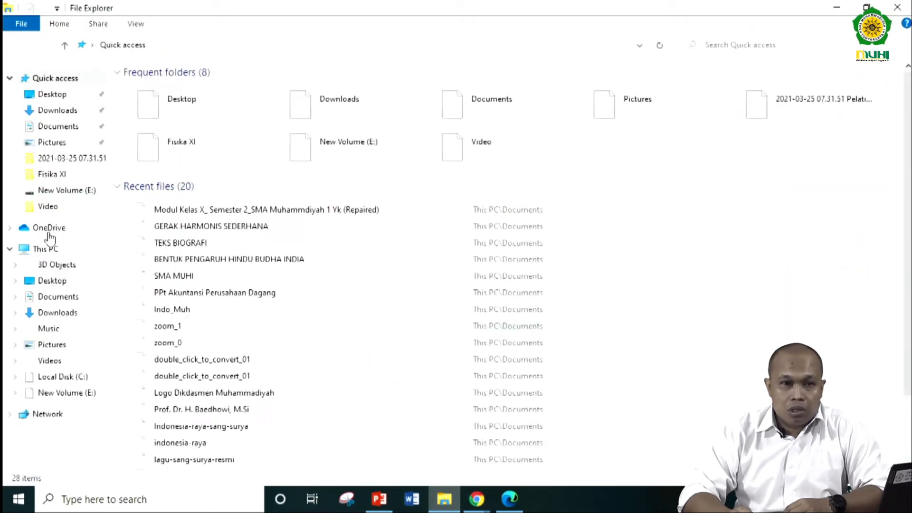
click(56, 314)
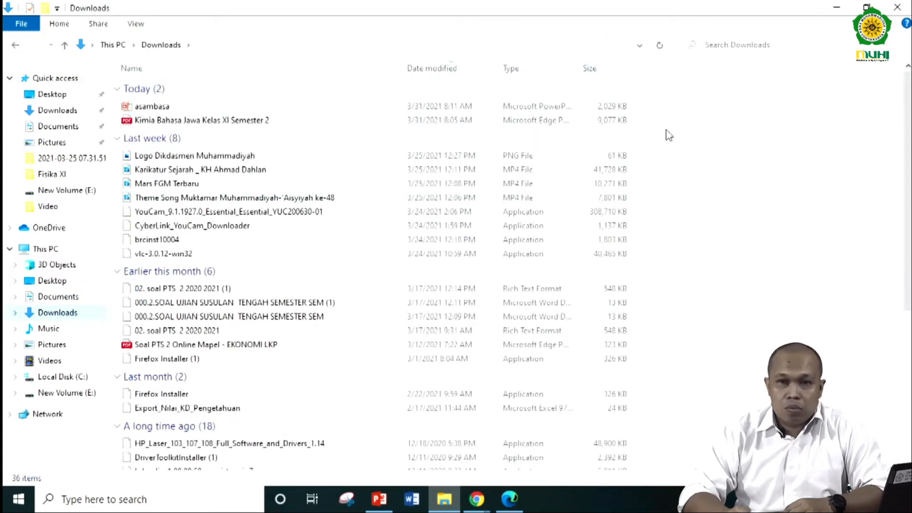
click(477, 499)
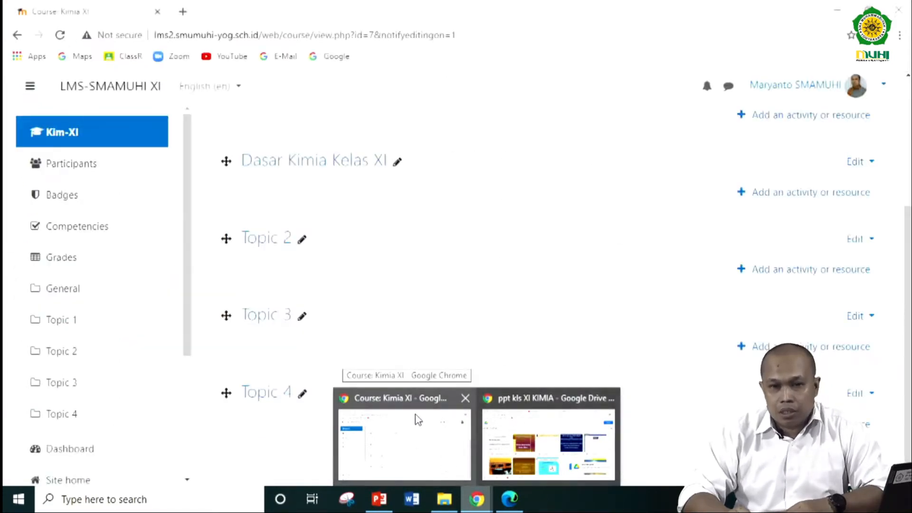
click(423, 420)
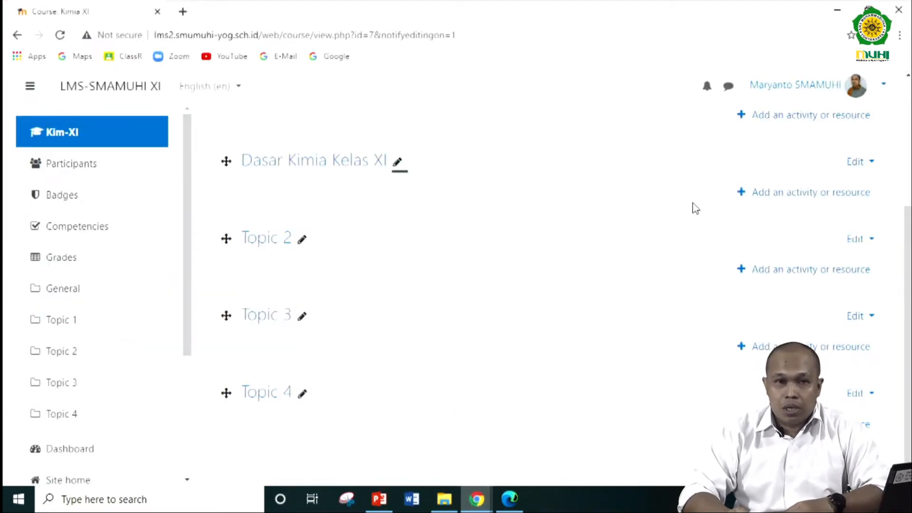
- Compare the activity types and resource types available for the Dasar Kimia Kelas XI section, and close the chooser
click(794, 194)
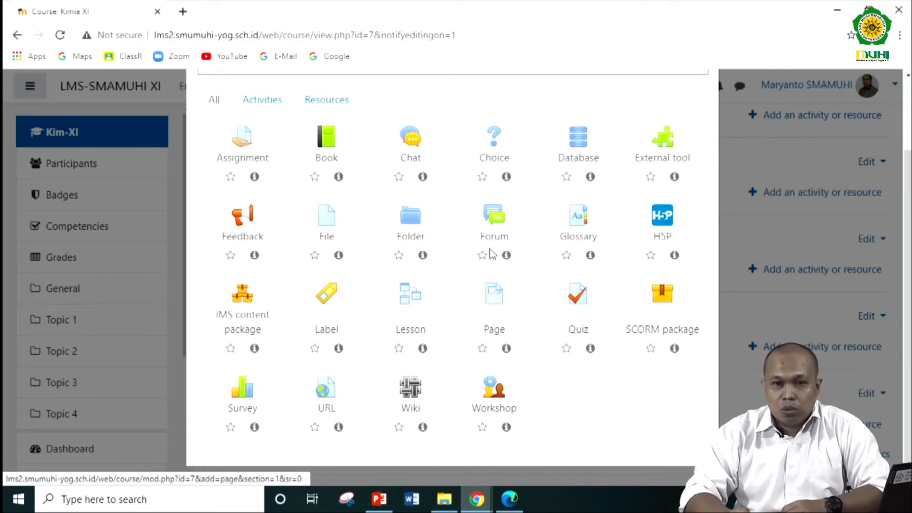
click(269, 102)
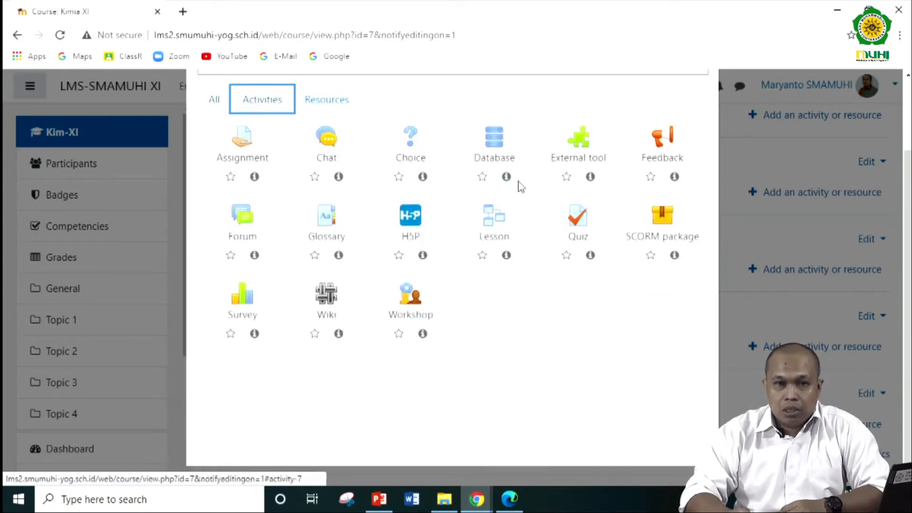
click(319, 102)
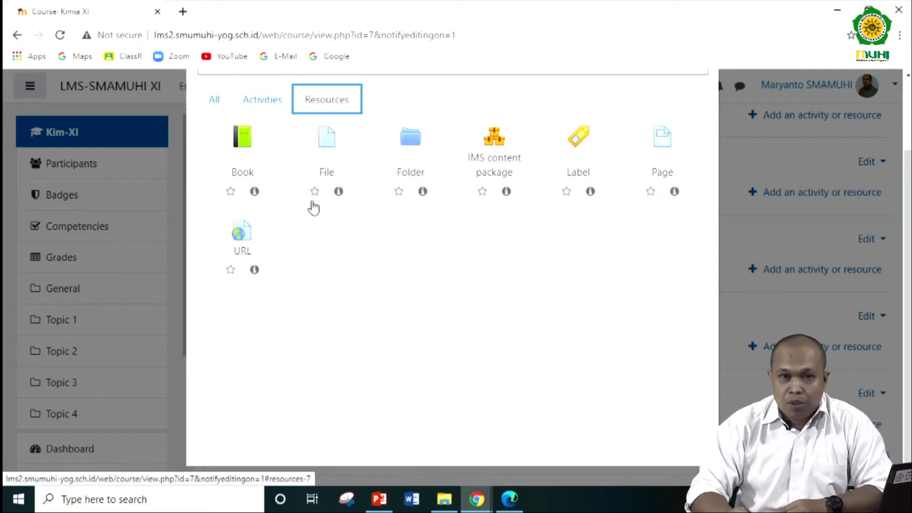
click(270, 109)
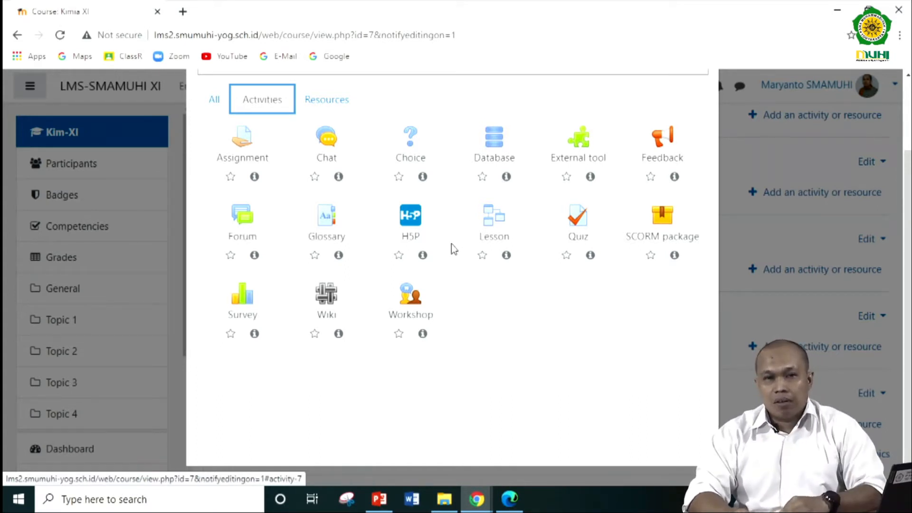
click(340, 105)
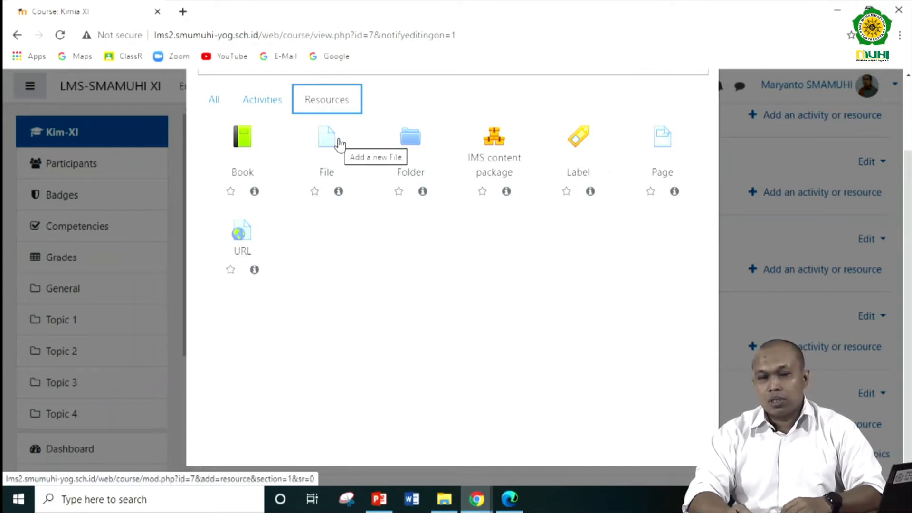
click(263, 100)
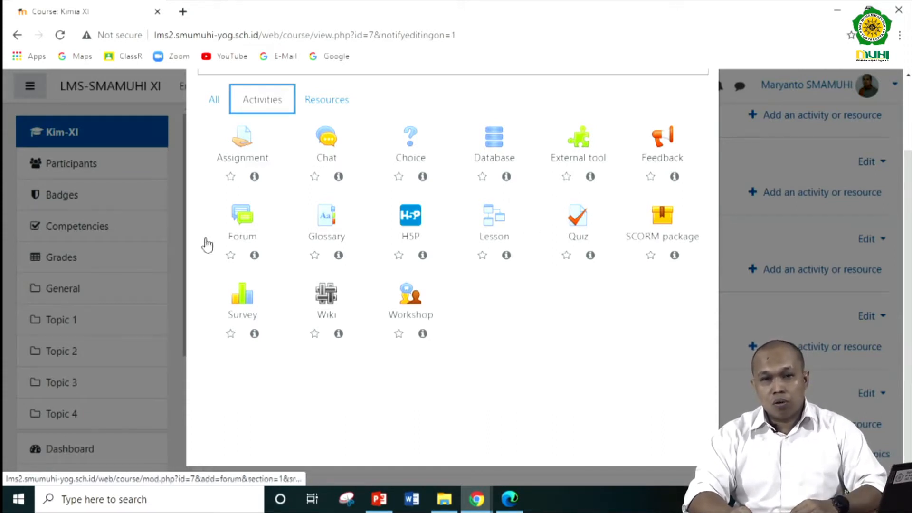
click(330, 109)
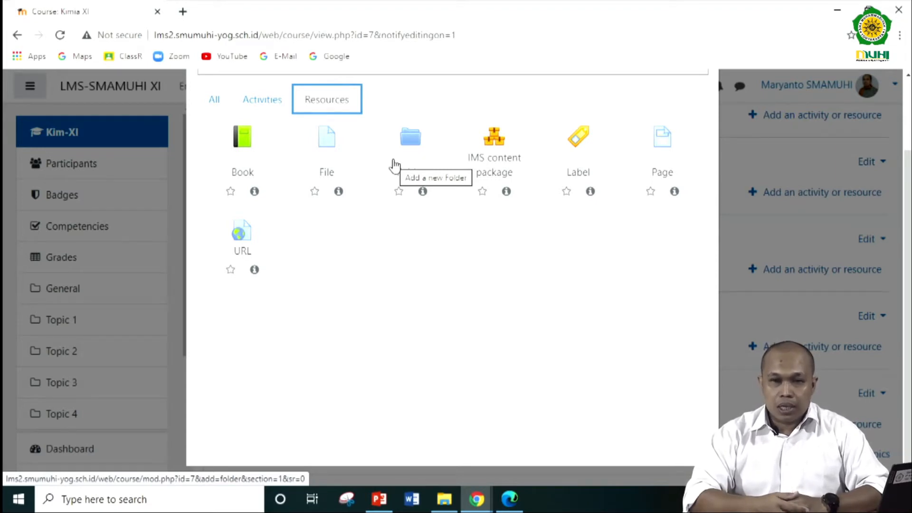
scroll(696, 130, up, 2)
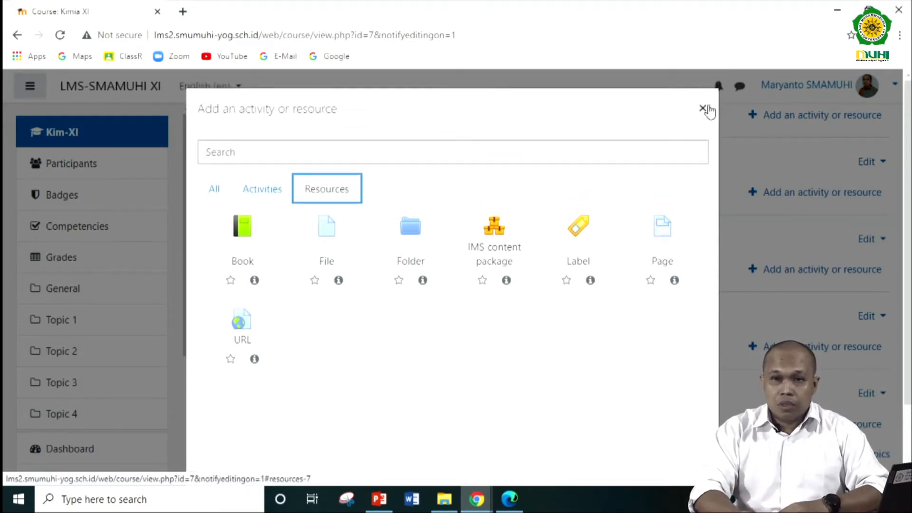
click(703, 108)
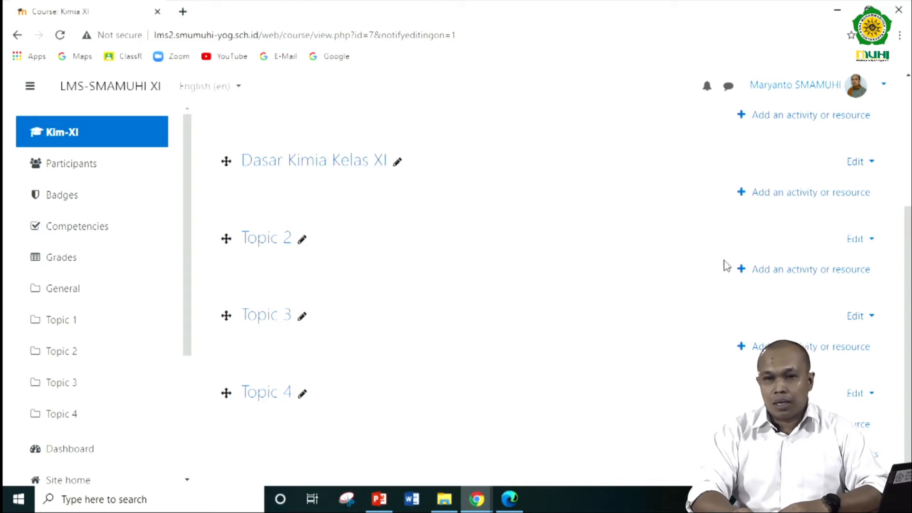
- Start adding a new Page resource to the Dasar Kimia Kelas XI section
click(809, 195)
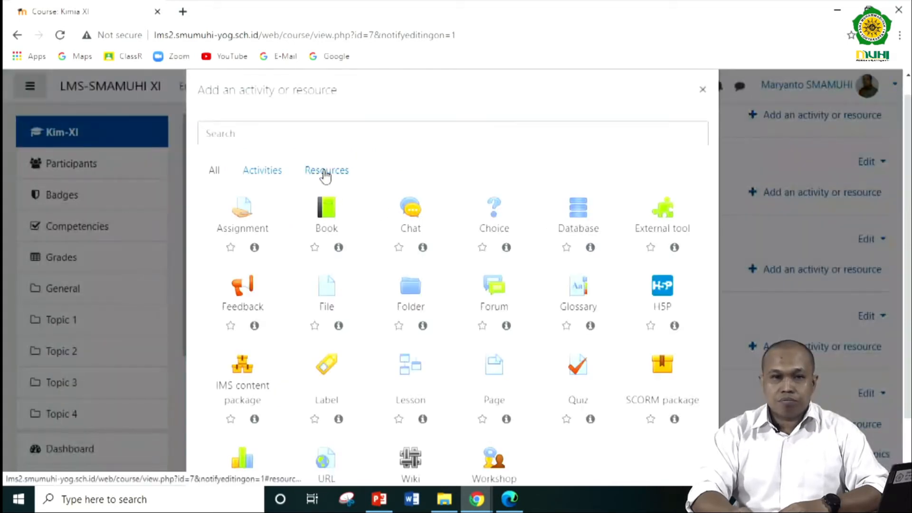
click(275, 178)
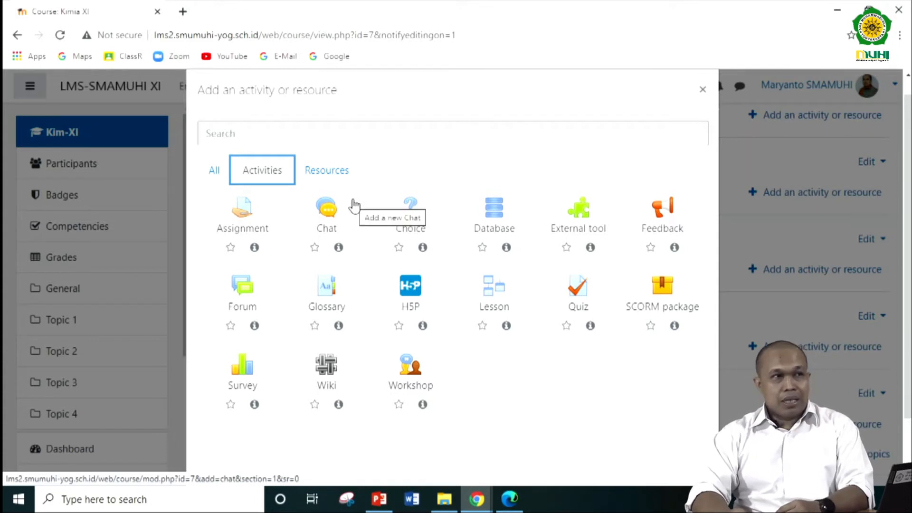
click(325, 176)
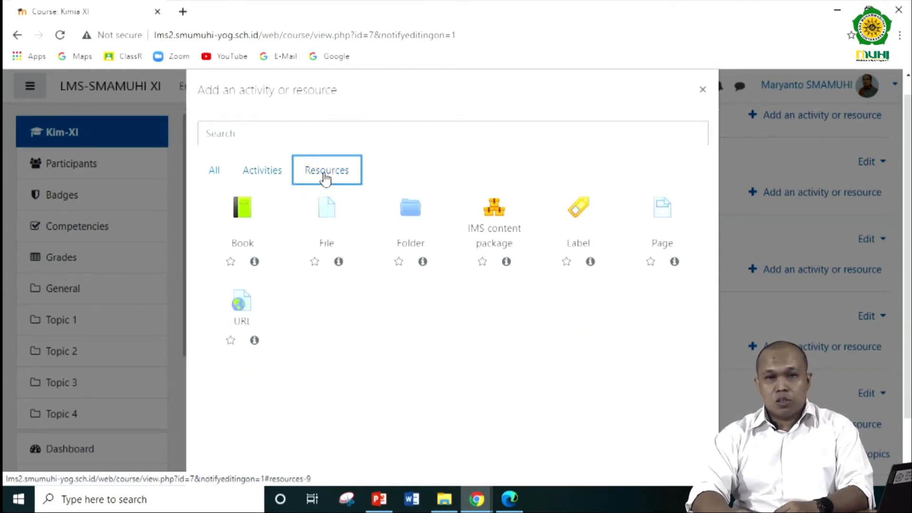
click(665, 217)
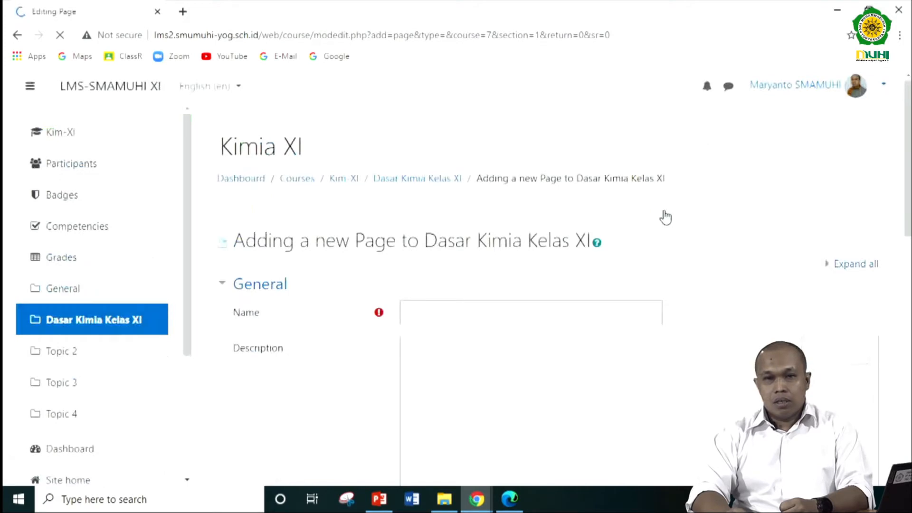
- Review the new page form's name, description and page content fields, including the content editor's options
scroll(502, 279, down, 5)
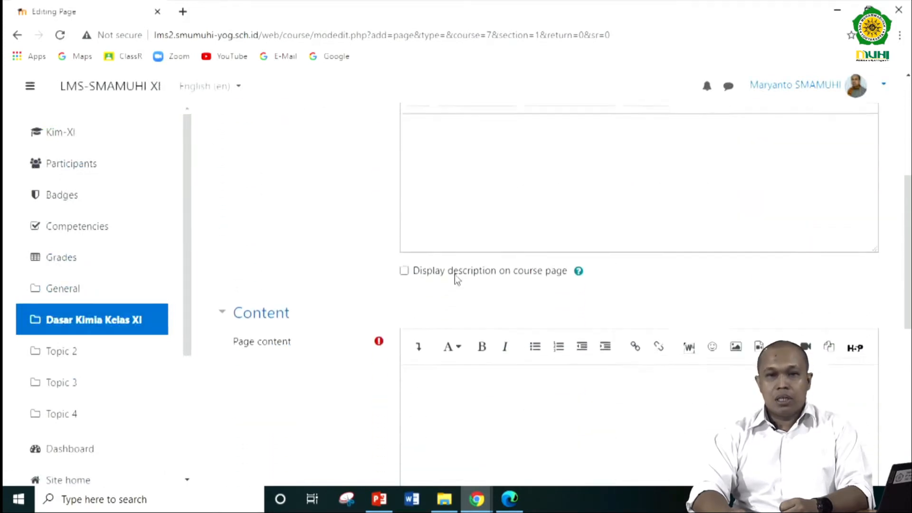
scroll(374, 275, up, 3)
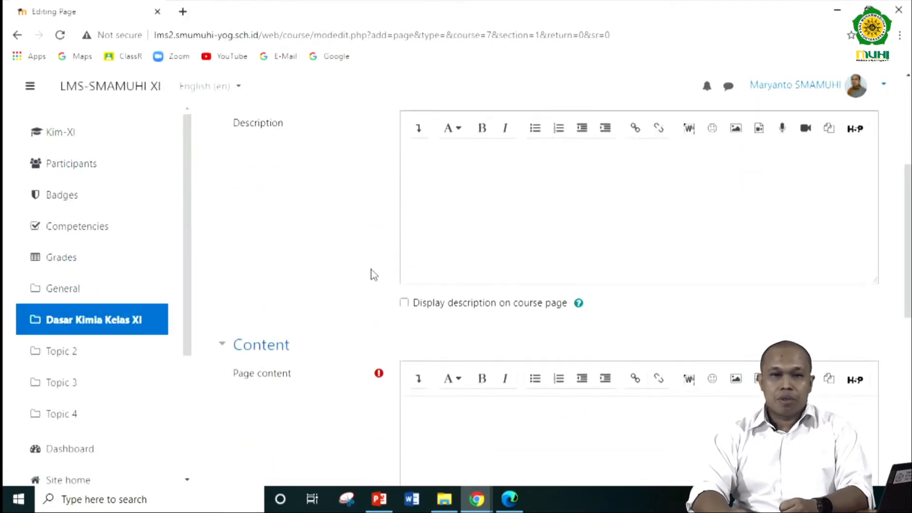
click(422, 174)
scroll(444, 229, down, 3)
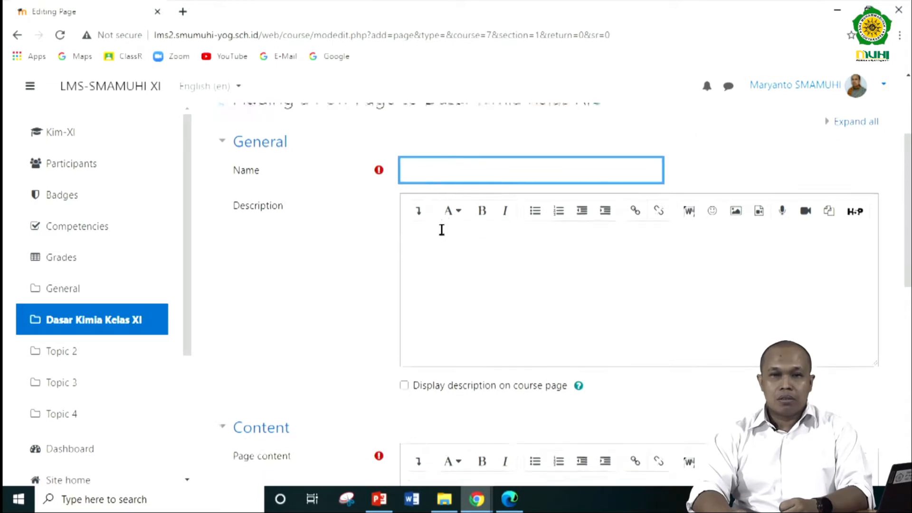
click(465, 174)
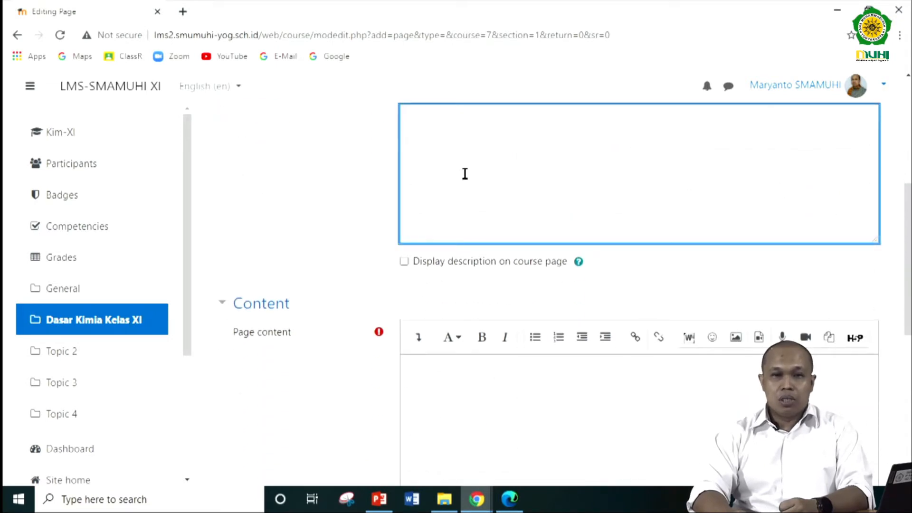
scroll(465, 174, down, 2)
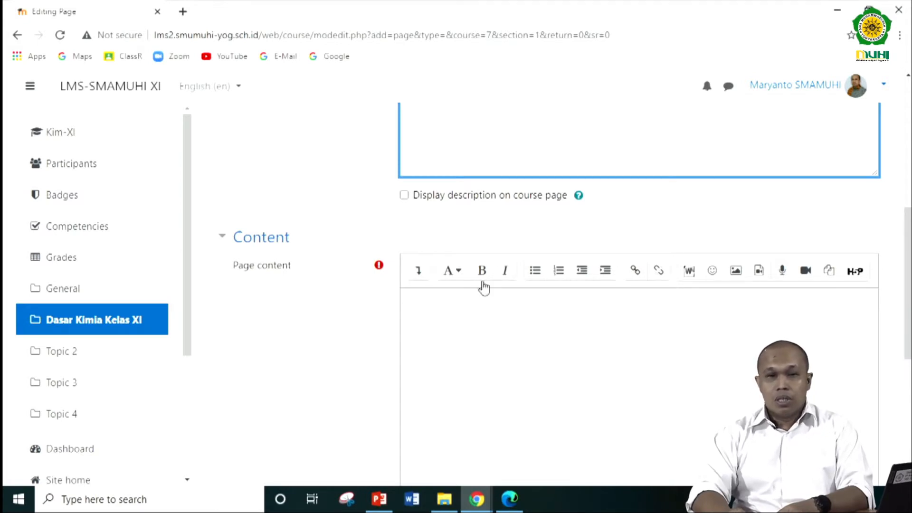
scroll(553, 329, down, 3)
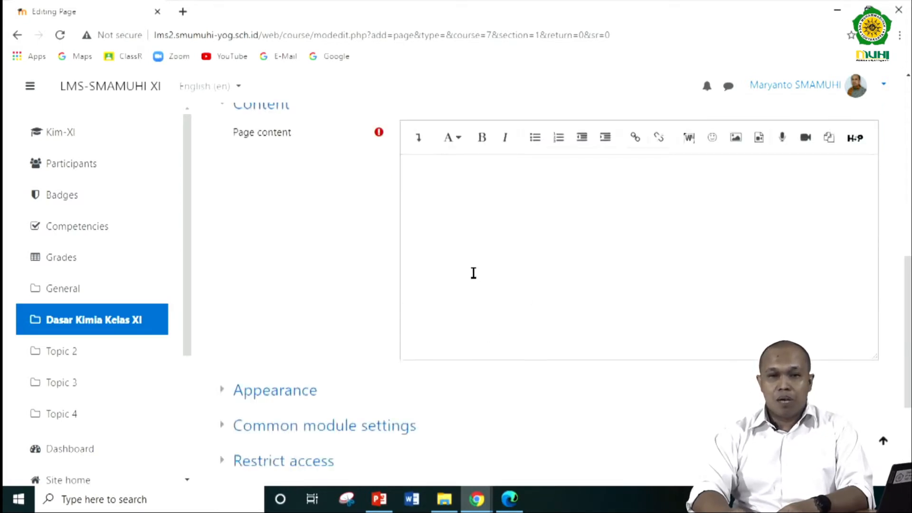
scroll(474, 273, up, 4)
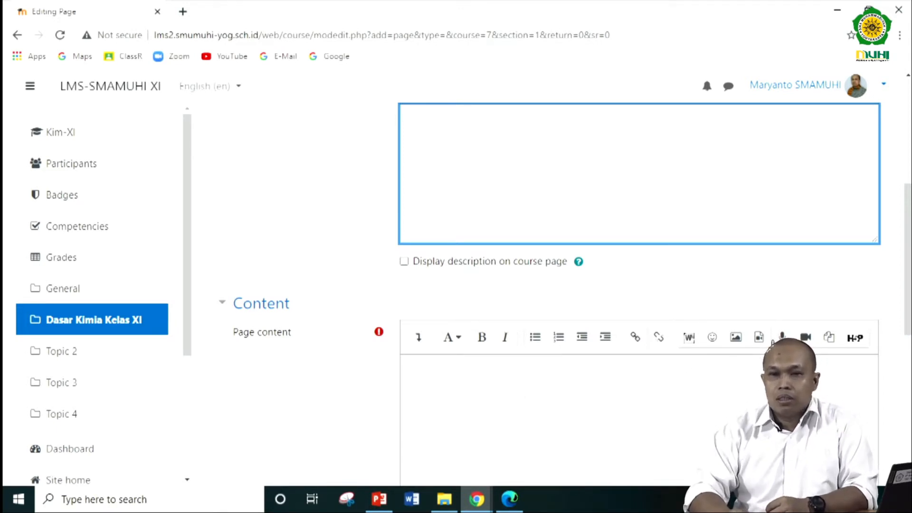
scroll(711, 354, down, 1)
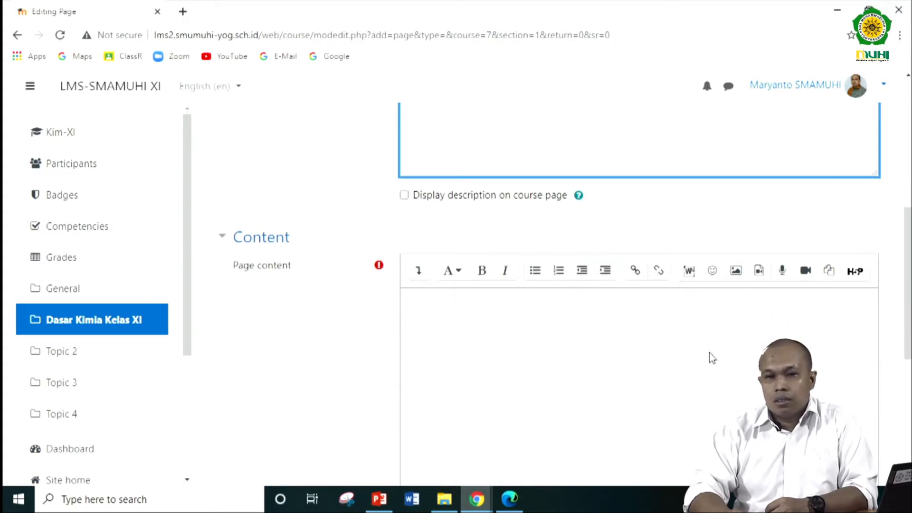
scroll(711, 354, up, 5)
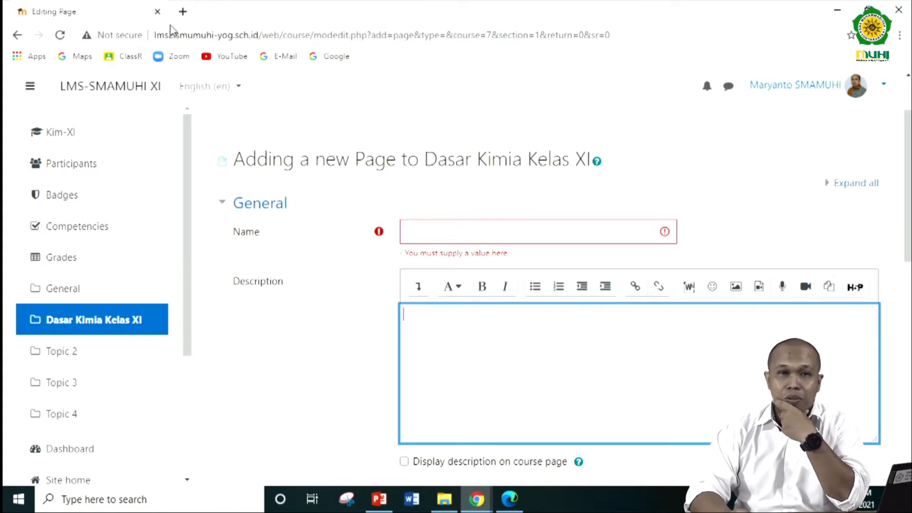
- Search Google for "materi kimia kelas 11" in a new browser tab
click(182, 12)
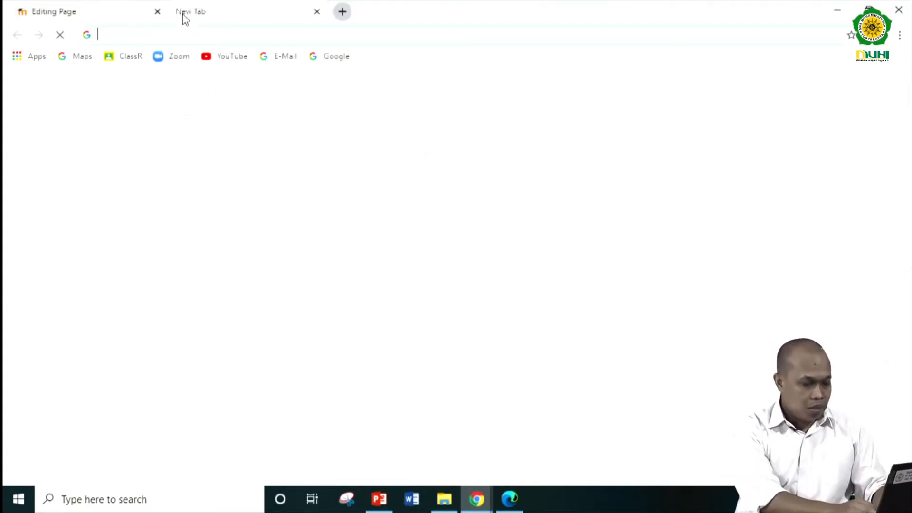
text(materi)
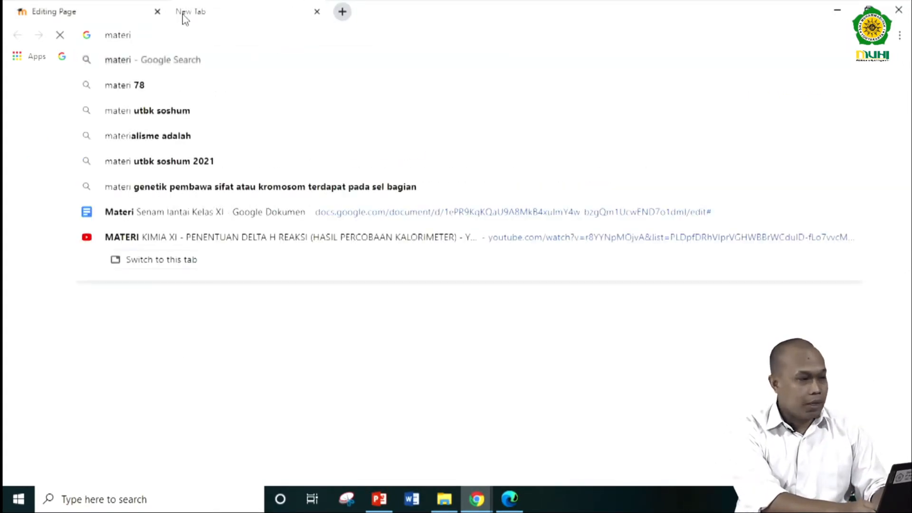
text( kimia kelas)
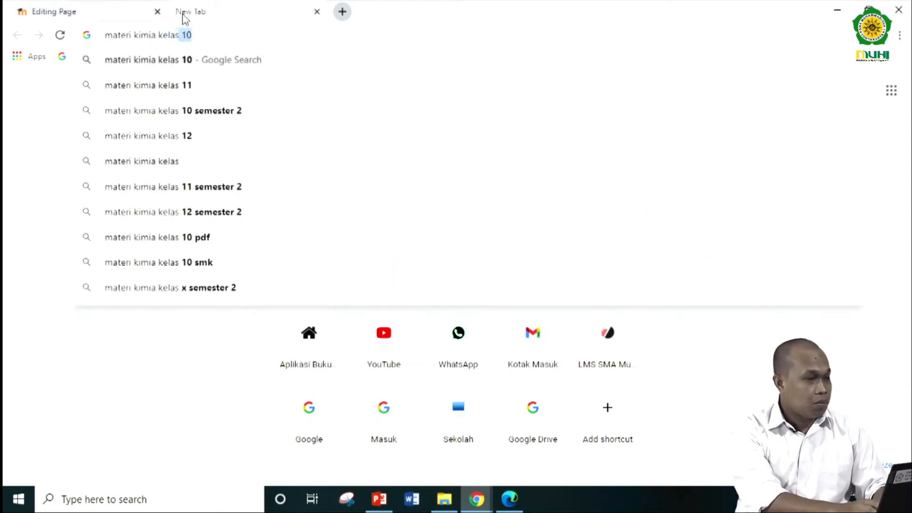
text( 11)
key(Return)
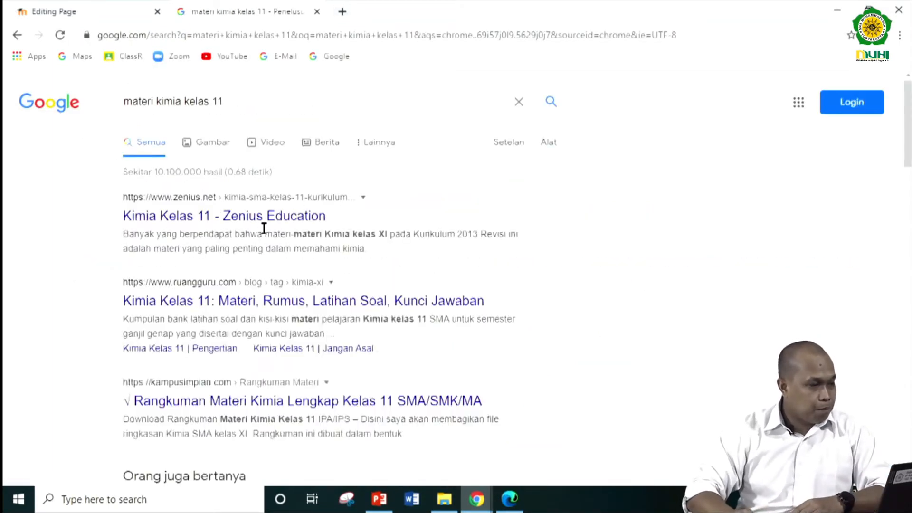
- Open the Zenius Education result for Kimia Kelas 11 and expand its "Hidrokarbon dan Minyak Bumi" topic
click(264, 218)
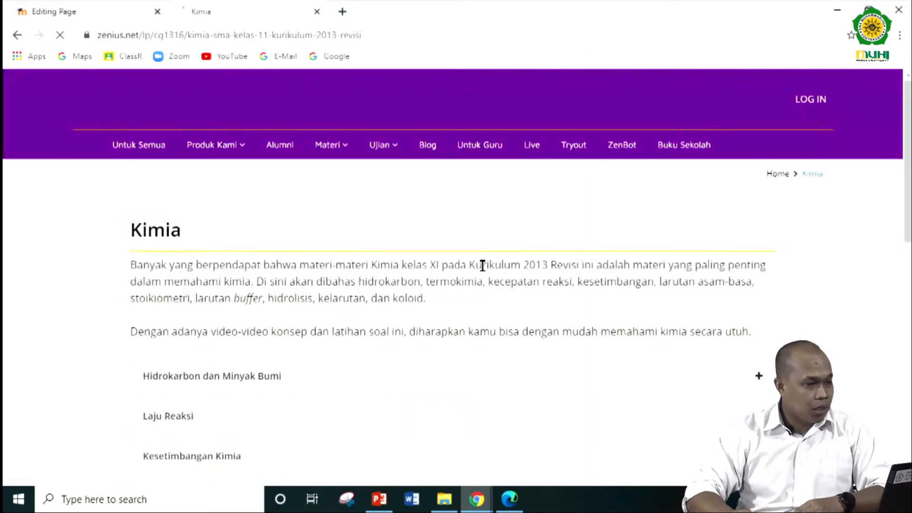
scroll(483, 266, down, 3)
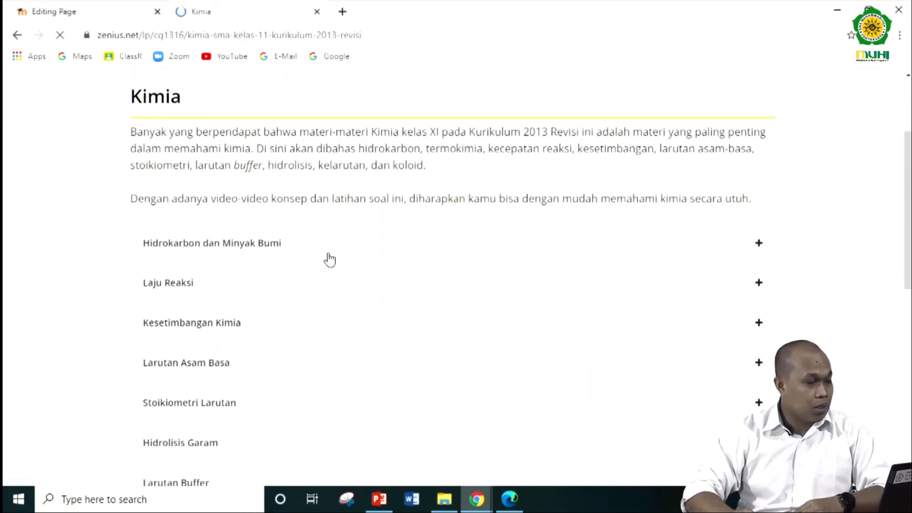
drag(305, 244, 144, 250)
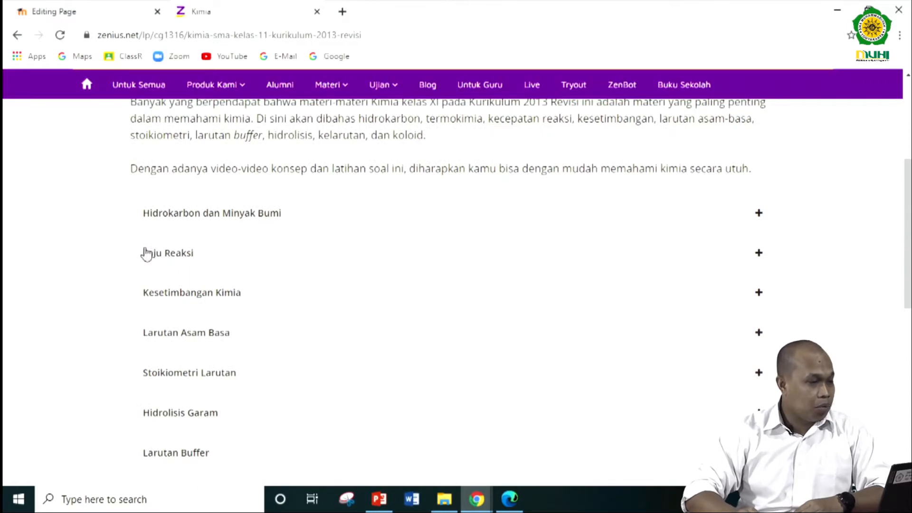
click(146, 221)
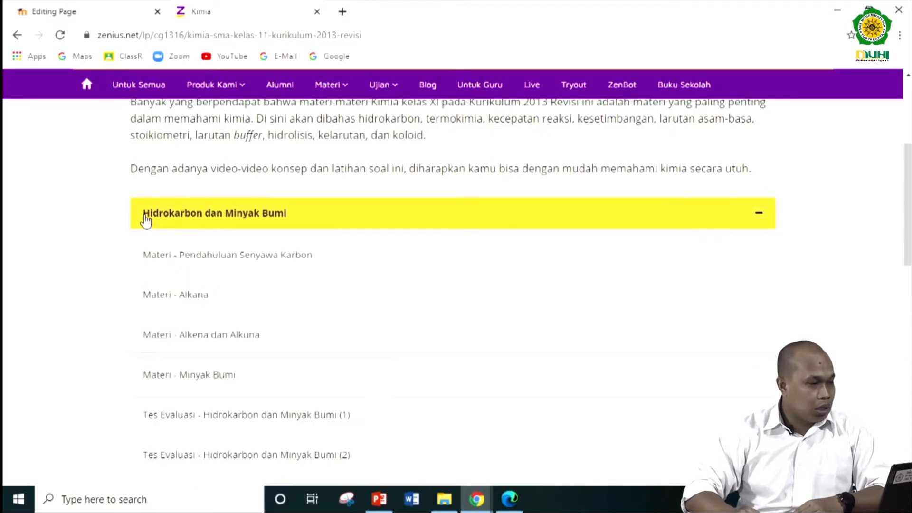
- Copy the "Hidrokarbon dan Minyak Bumi" heading from the Zenius topic page into the new page's name
scroll(280, 288, down, 3)
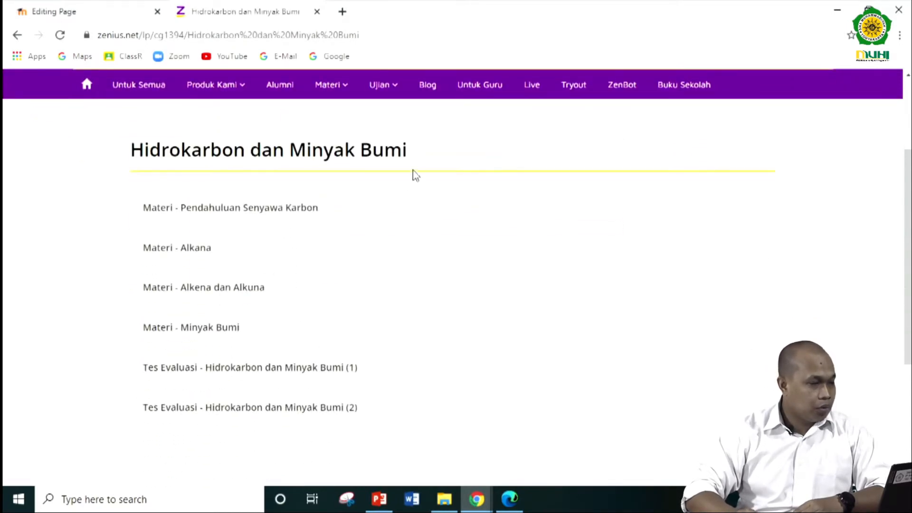
drag(423, 156, 129, 151)
key(ctrl+c)
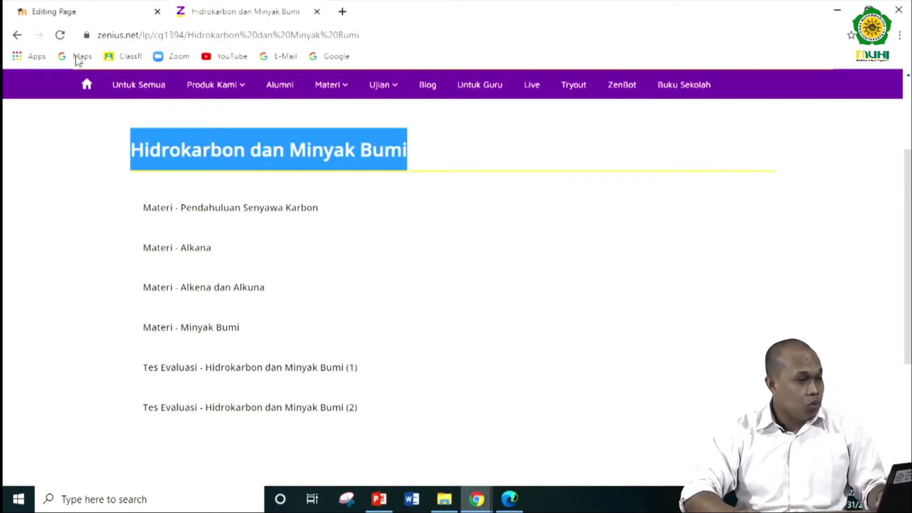
click(78, 11)
click(428, 230)
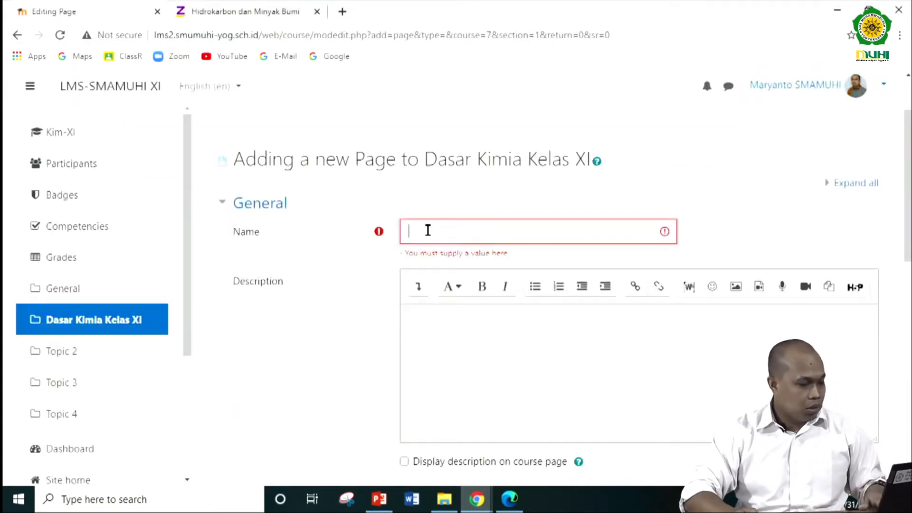
key(ctrl+v)
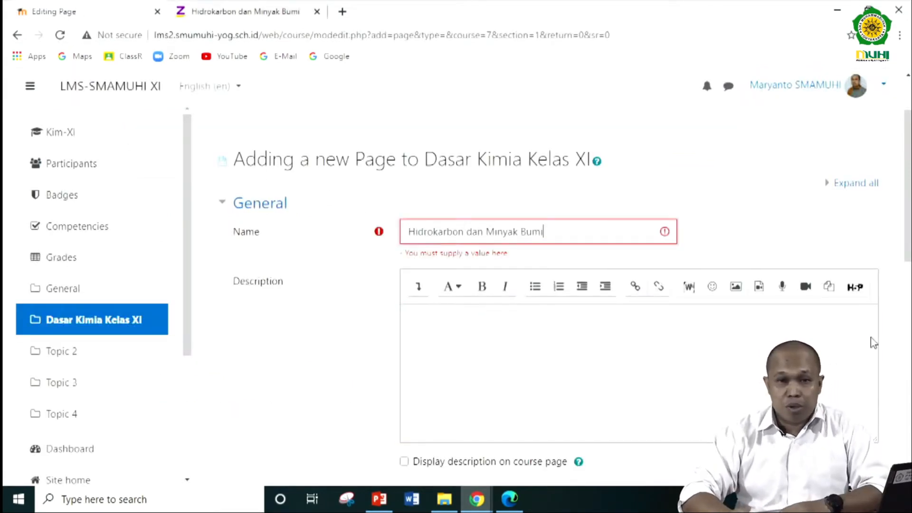
- Open the "Materi - Pendahuluan Senyawa Karbon" lesson on Zenius and find the description below its video
scroll(511, 358, down, 4)
click(488, 390)
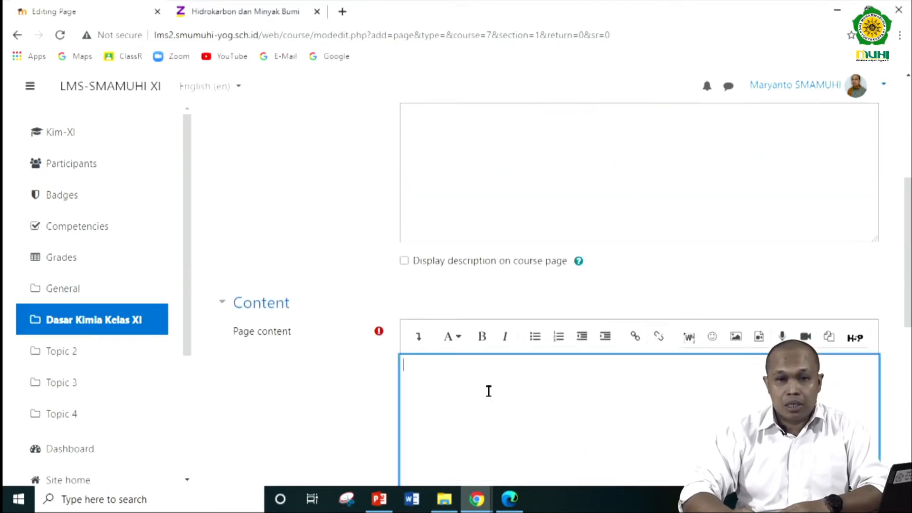
click(234, 15)
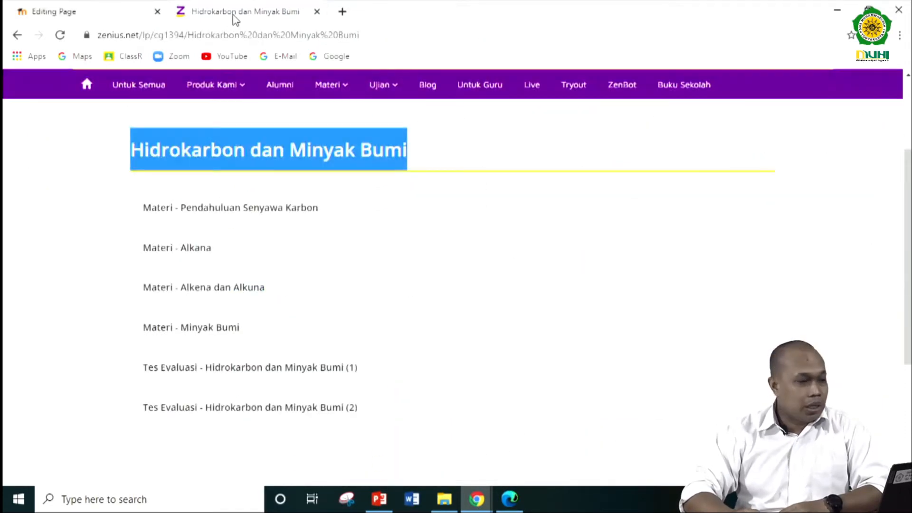
click(196, 210)
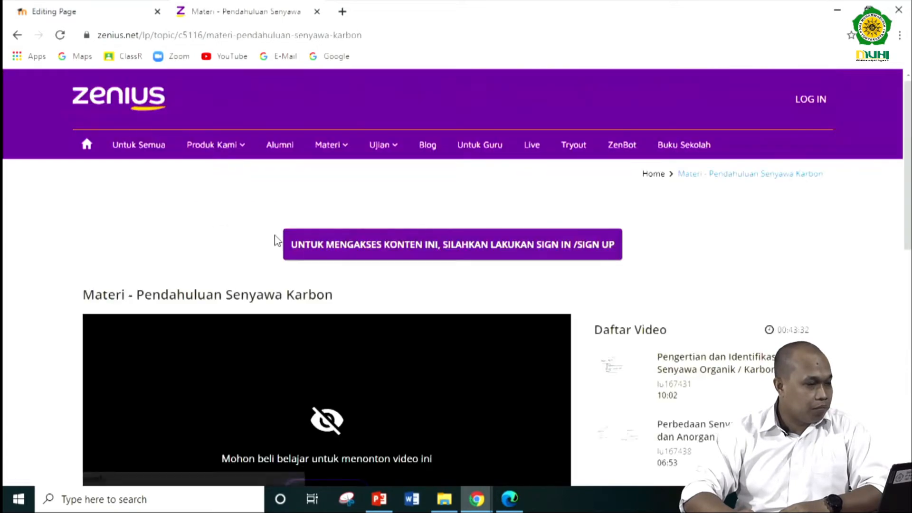
scroll(278, 251, down, 6)
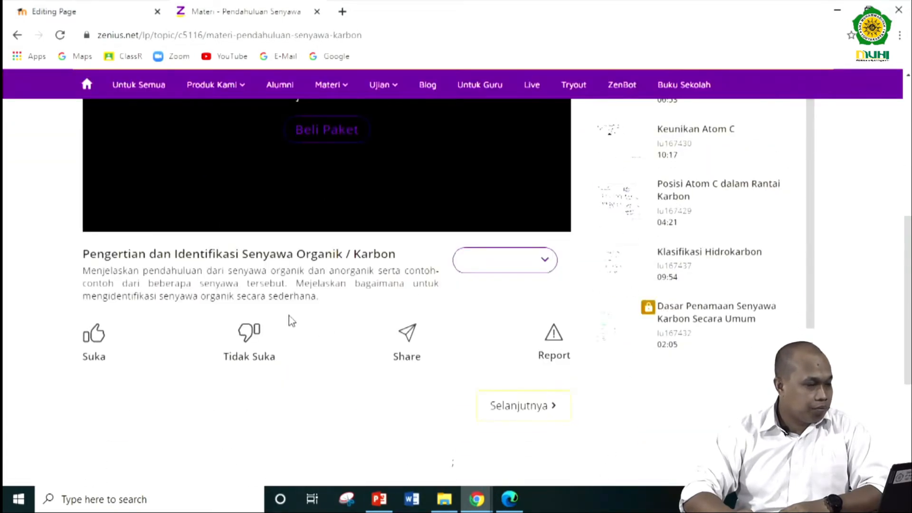
scroll(87, 261, down, 4)
scroll(90, 260, up, 4)
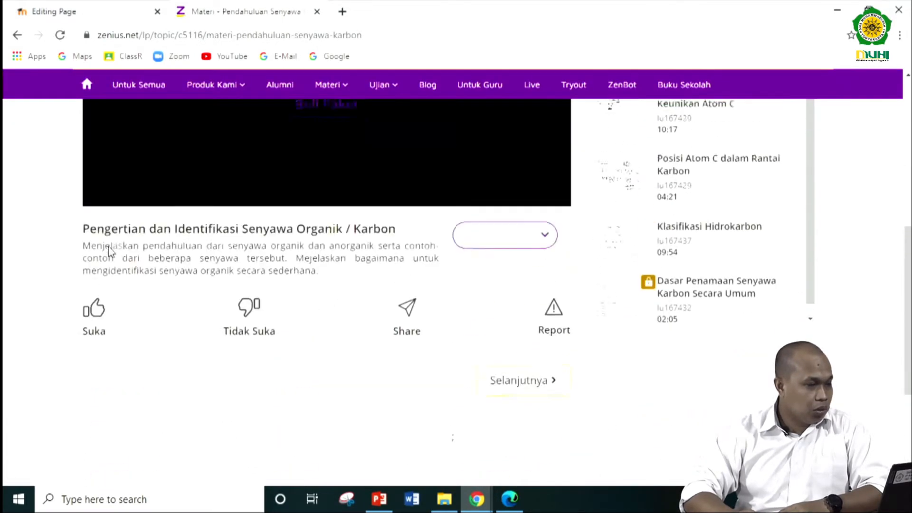
- Copy the "Pengertian dan Identifikasi Senyawa Organik / Karbon" heading and description from Zenius into the new page's content
drag(85, 256, 326, 301)
key(ctrl+c)
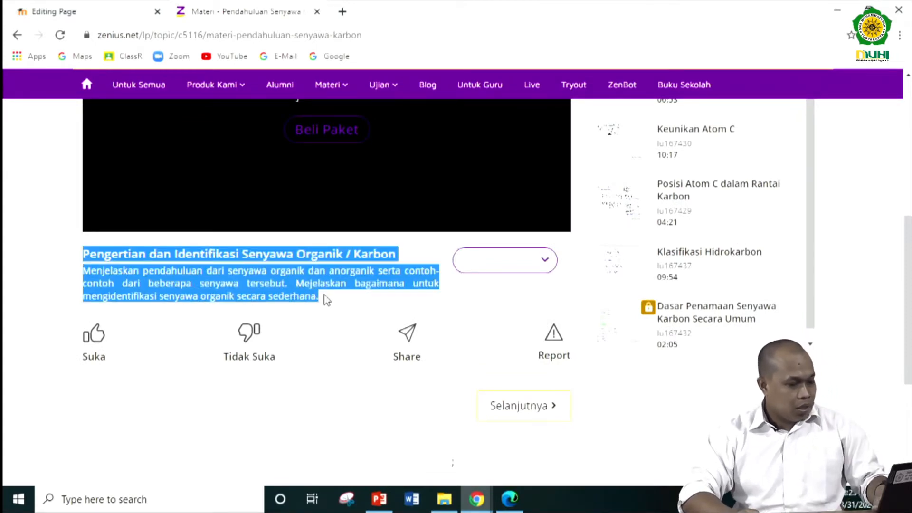
click(107, 10)
click(495, 405)
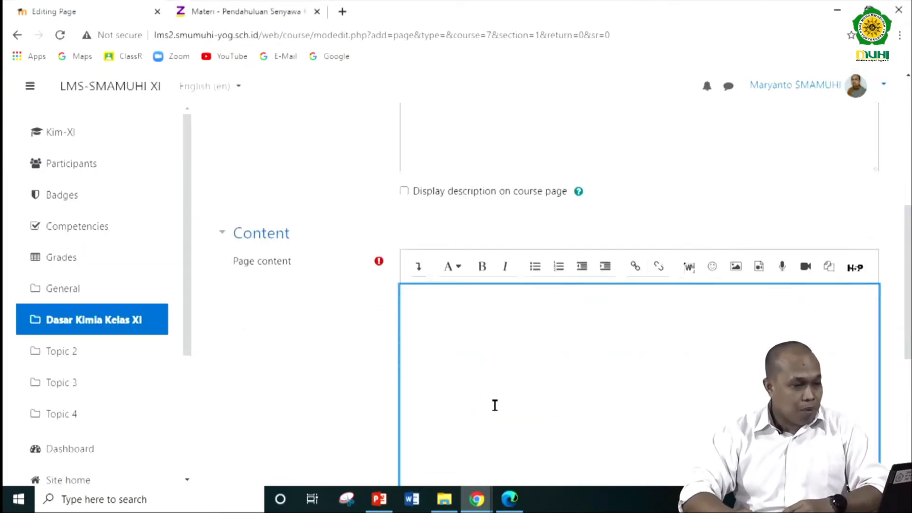
scroll(444, 203, down, 3)
key(ctrl+v)
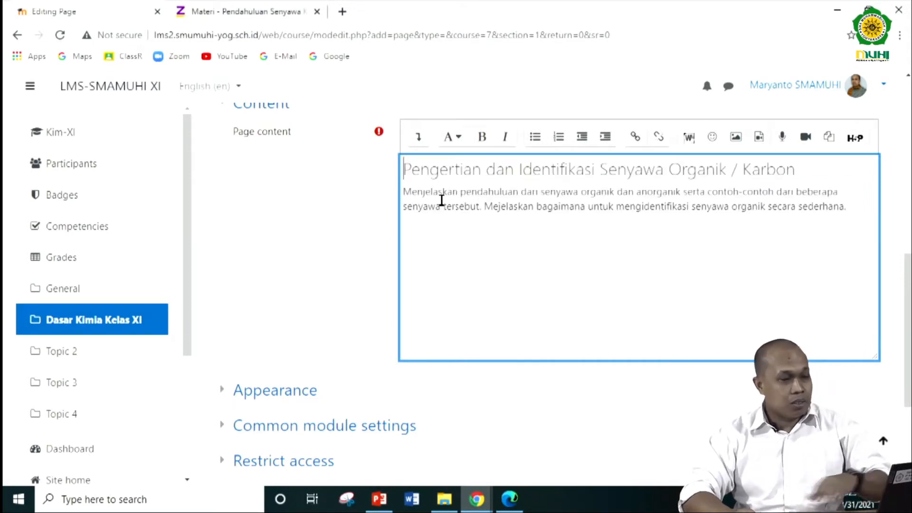
- Check the pasted content and the remaining settings sections, and save the new page, returning to the course
scroll(610, 238, down, 3)
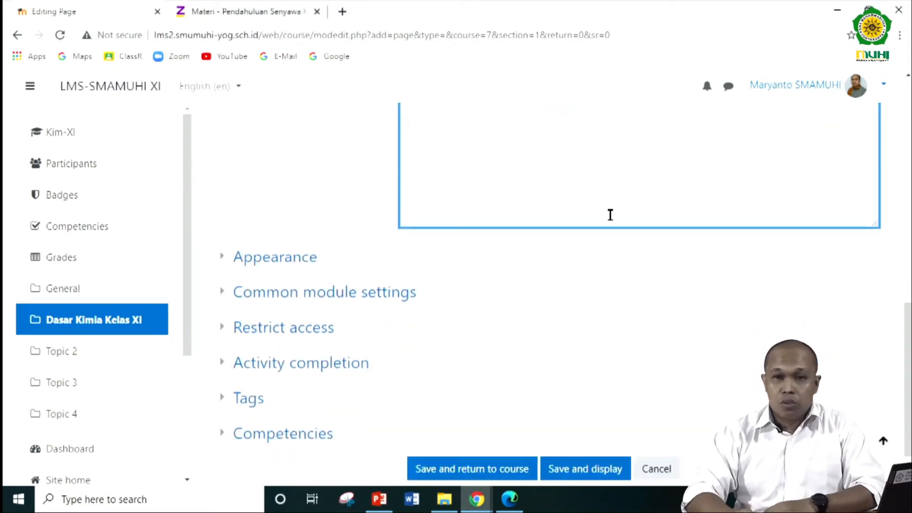
scroll(610, 195, down, 1)
scroll(609, 194, up, 4)
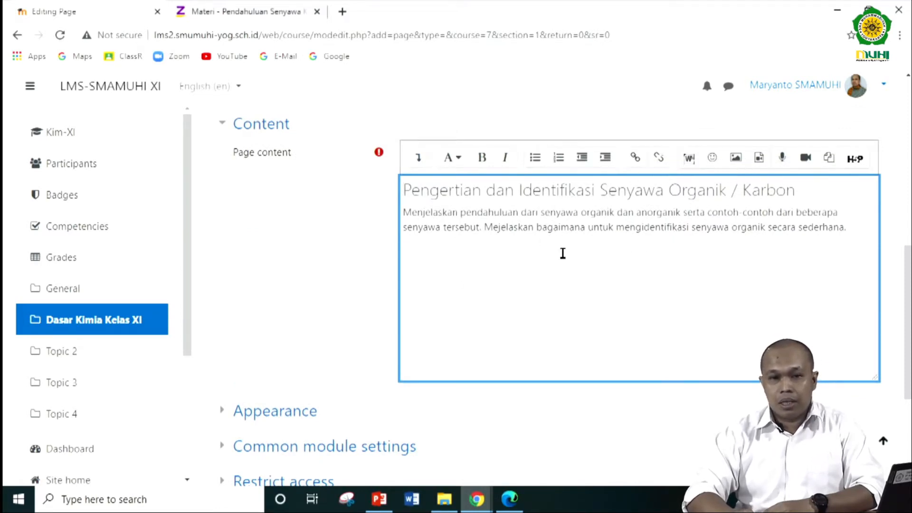
scroll(562, 253, down, 4)
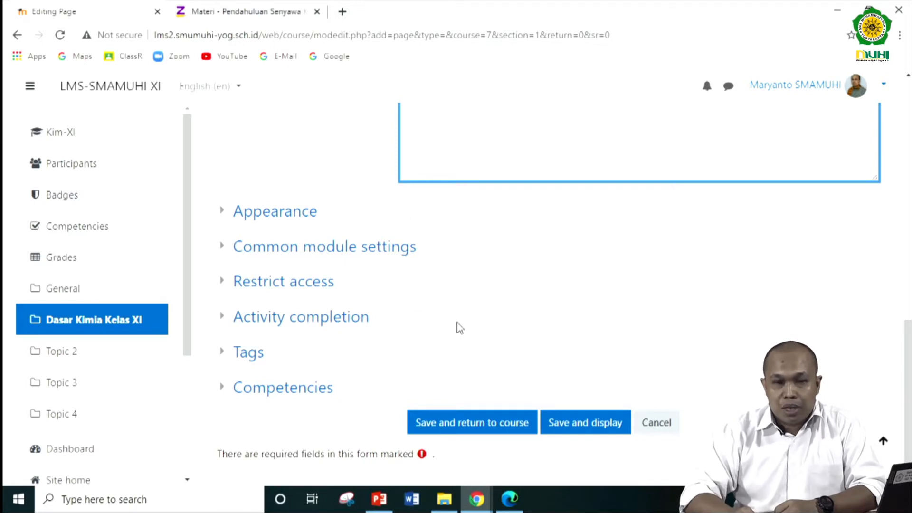
scroll(460, 328, up, 4)
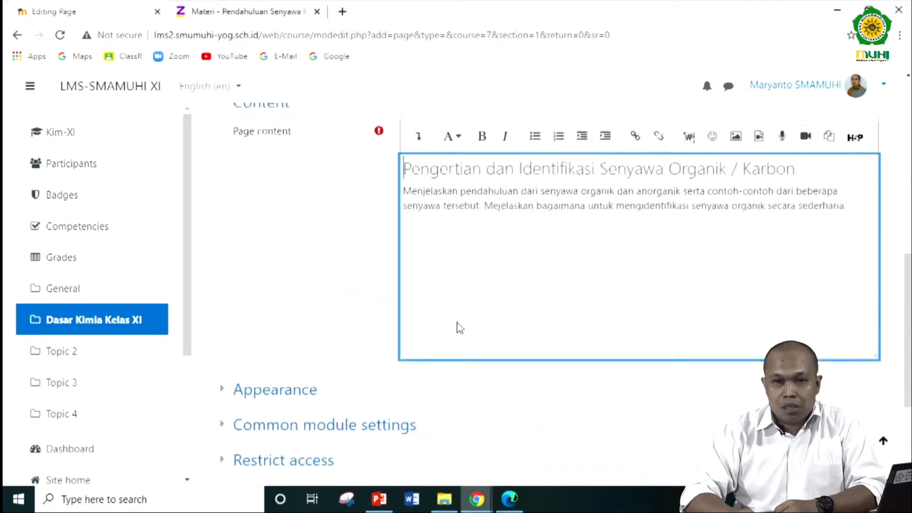
scroll(475, 270, down, 2)
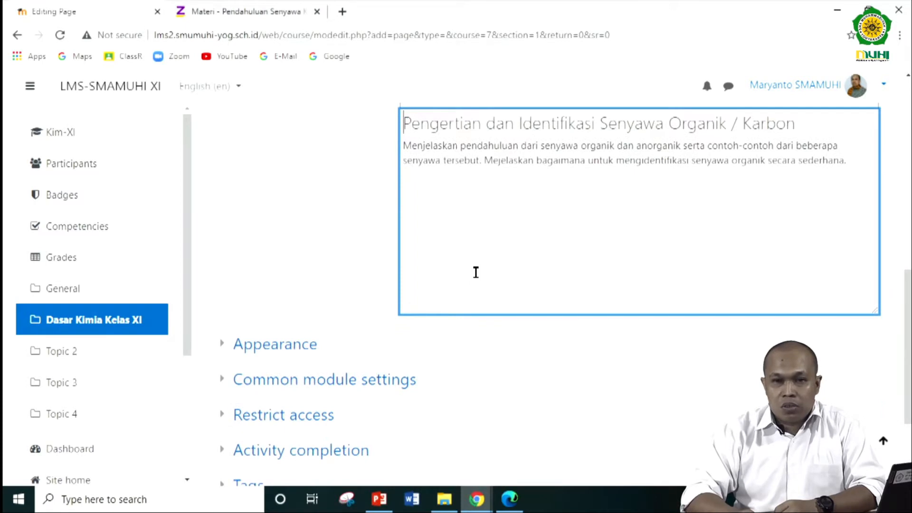
scroll(476, 272, down, 3)
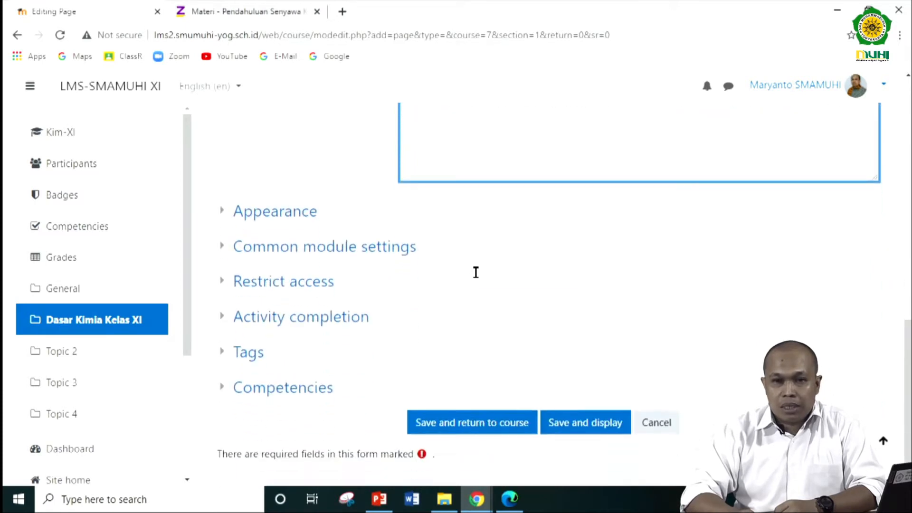
click(498, 426)
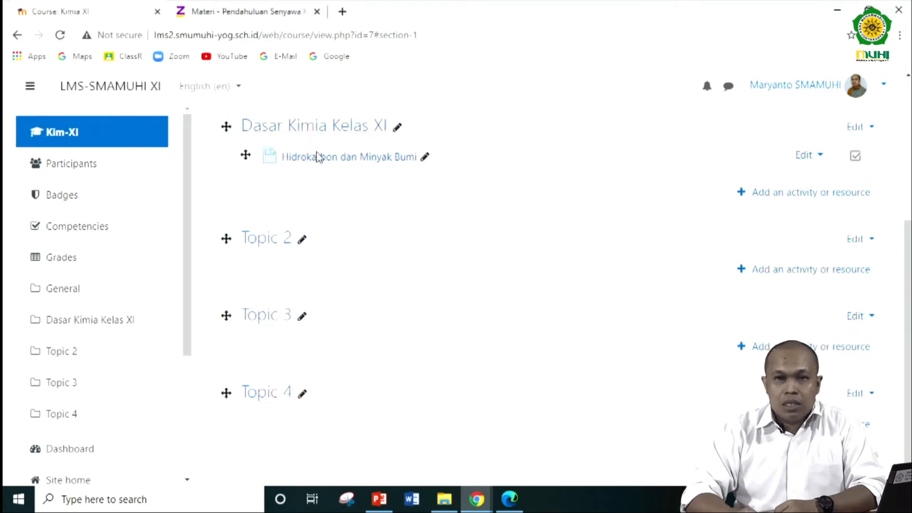
- Turn course editing off, view the "Hidrokarbon dan Minyak Bumi" page, and return to the Kim-XI course
scroll(780, 182, up, 5)
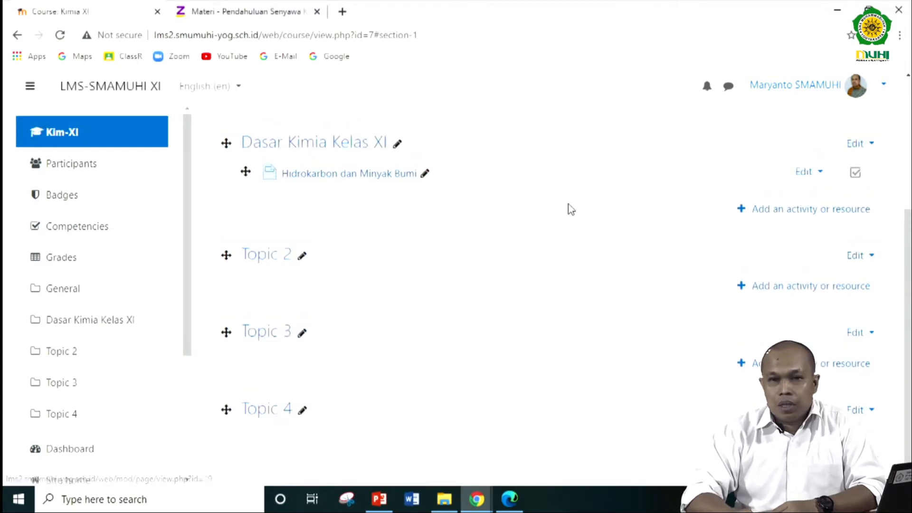
click(840, 183)
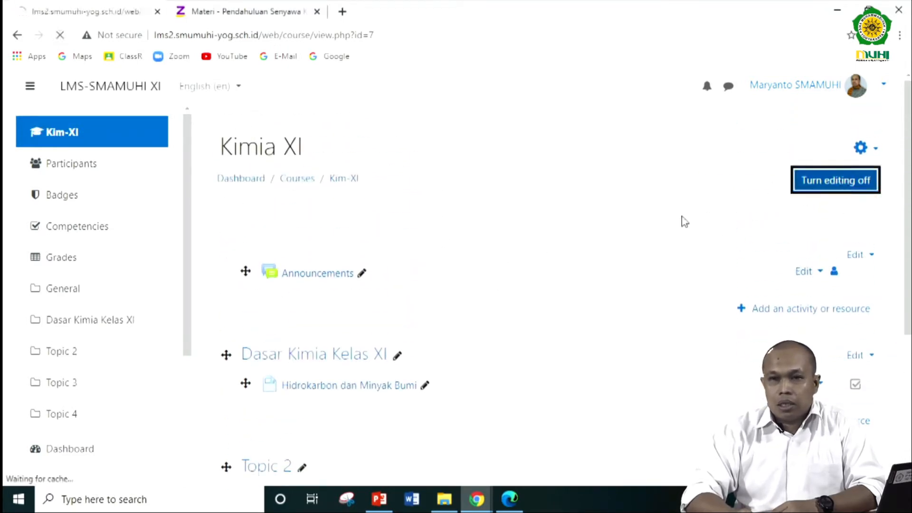
scroll(633, 247, down, 2)
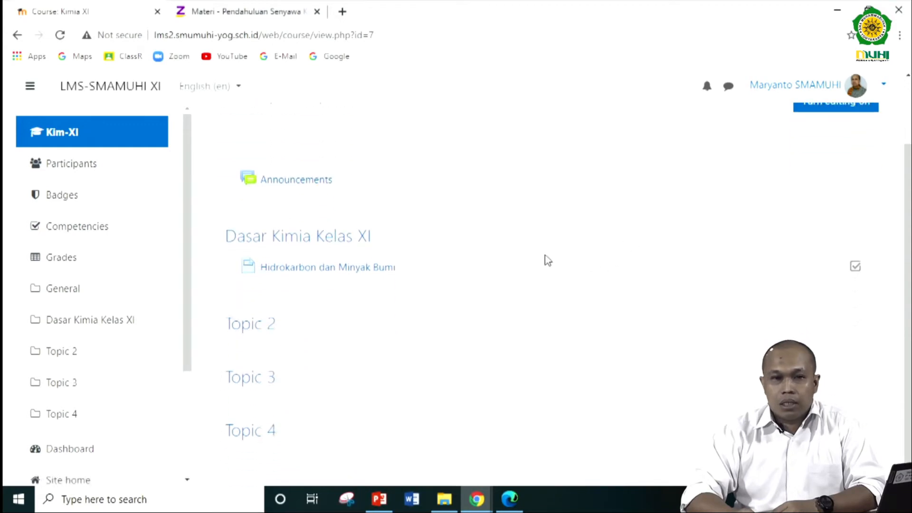
click(377, 269)
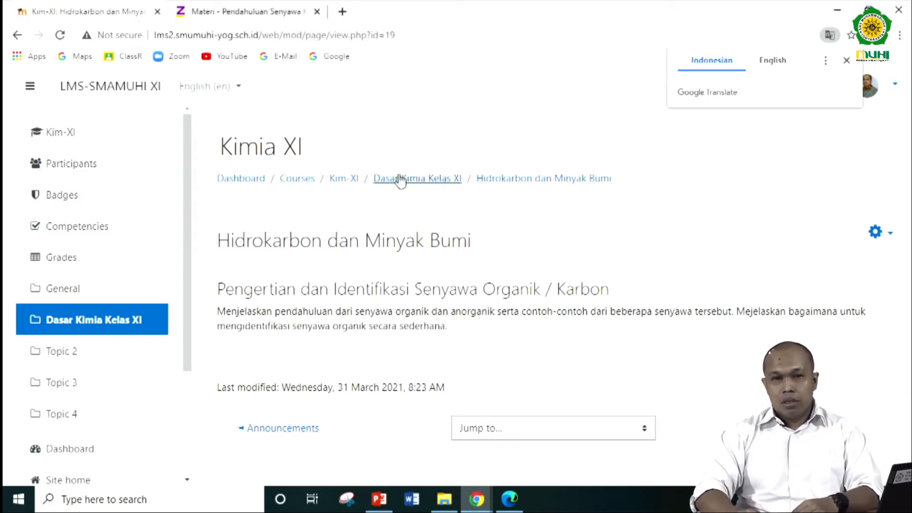
click(337, 183)
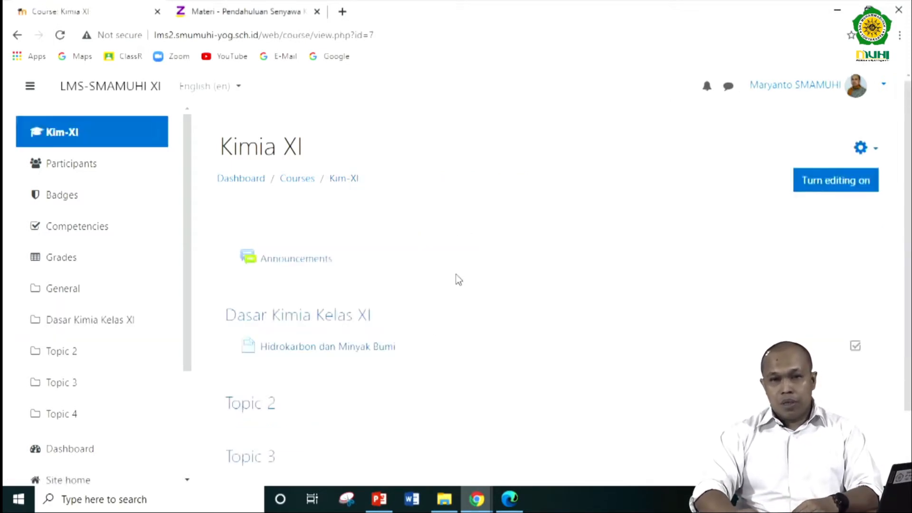
- Turn course editing on and start adding a File resource to the Dasar Kimia Kelas XI section
scroll(458, 279, down, 1)
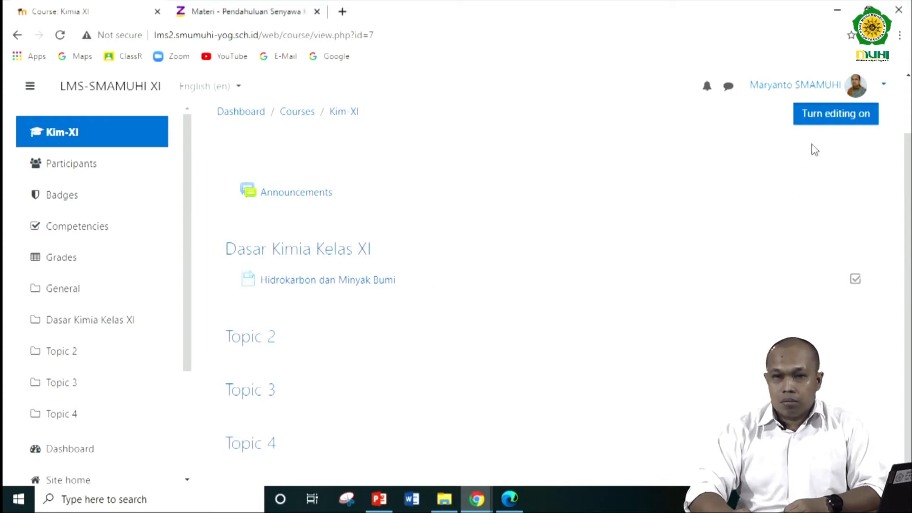
click(827, 120)
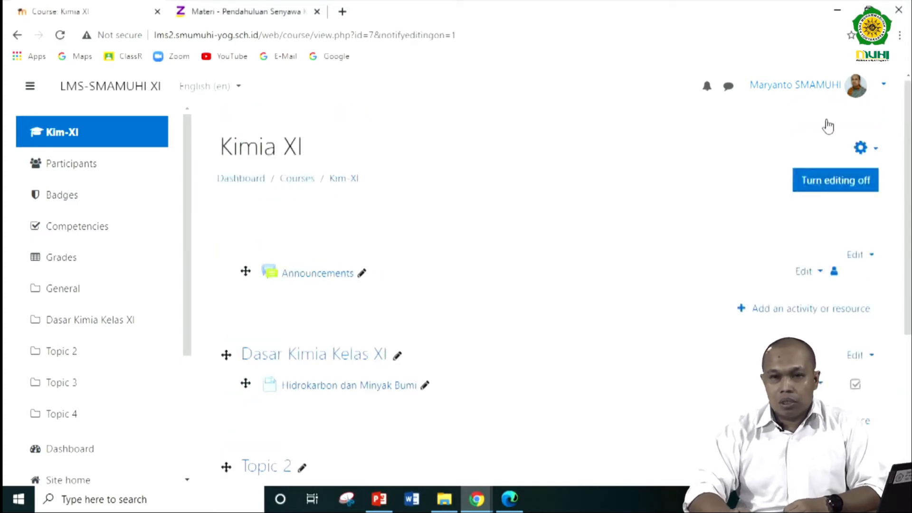
scroll(672, 229, down, 3)
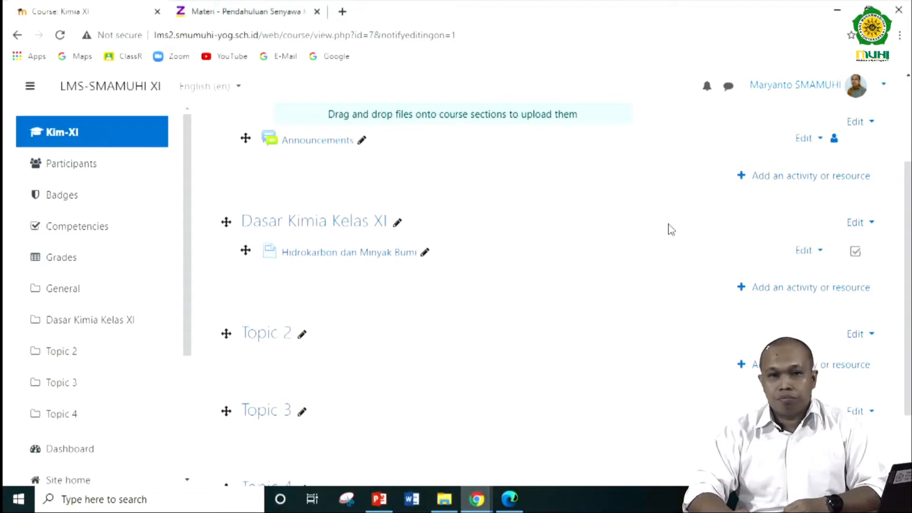
click(809, 292)
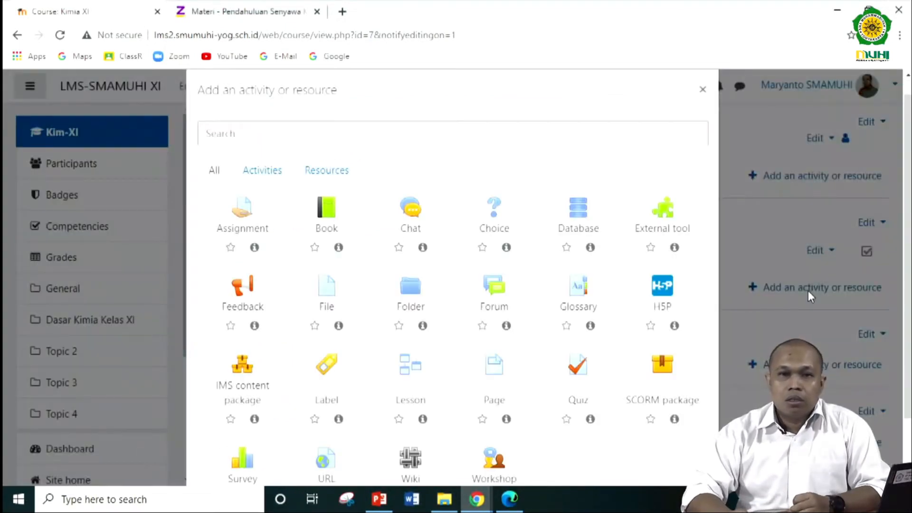
click(339, 175)
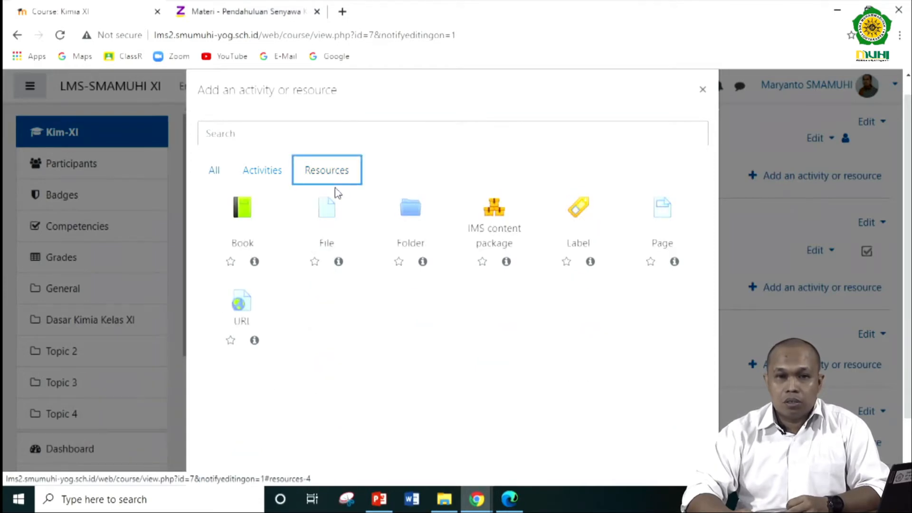
click(326, 217)
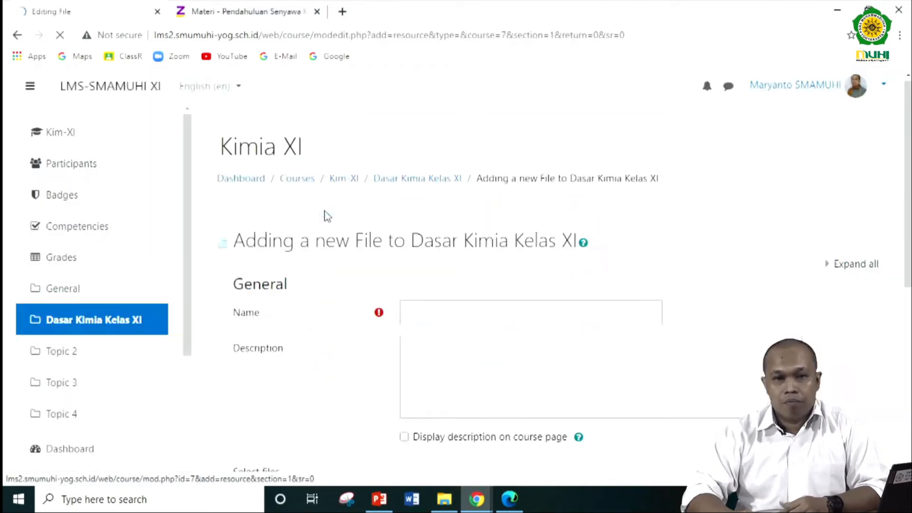
- Name the new file resource "Presentasi Kimai Kelas XI"
scroll(326, 217, down, 3)
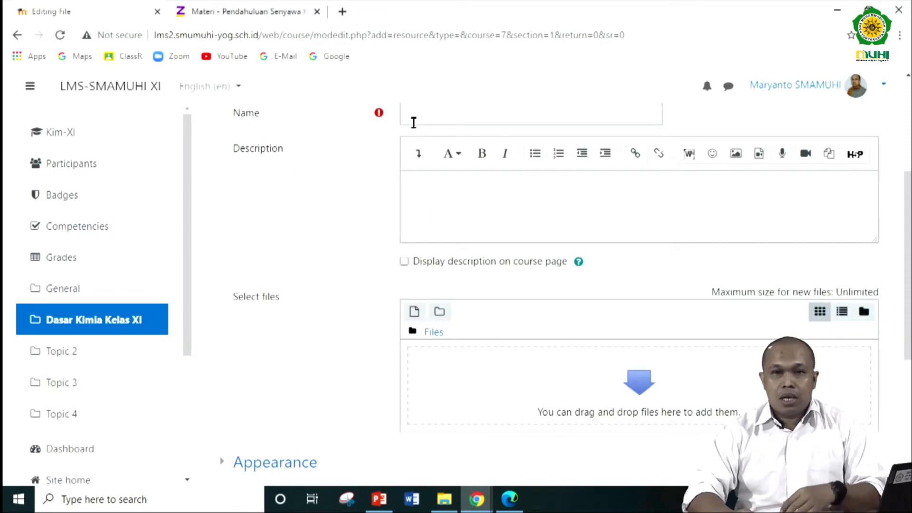
scroll(414, 124, up, 1)
click(429, 174)
text(P)
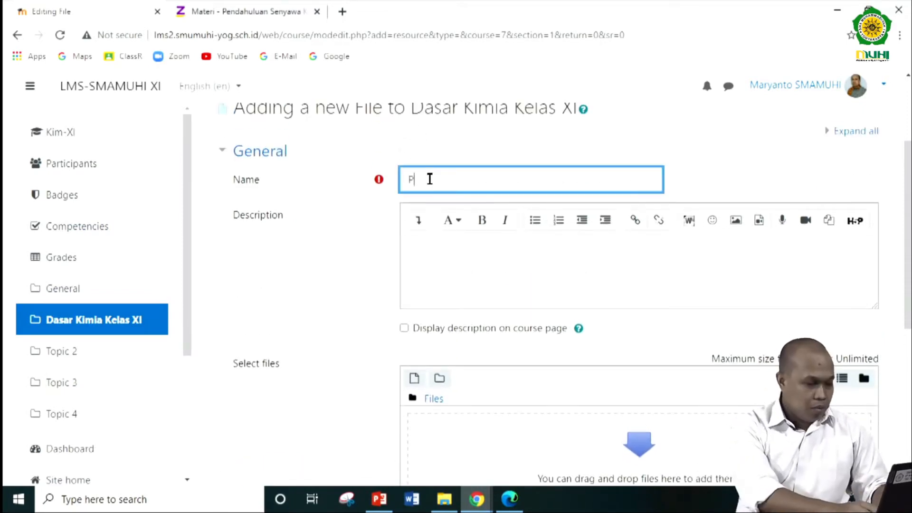
text(resentasi )
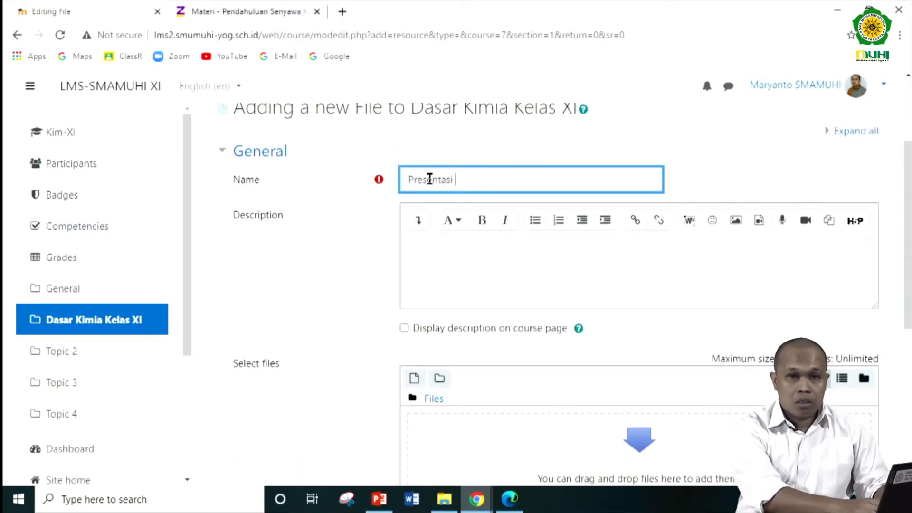
text(Kimai Kelas )
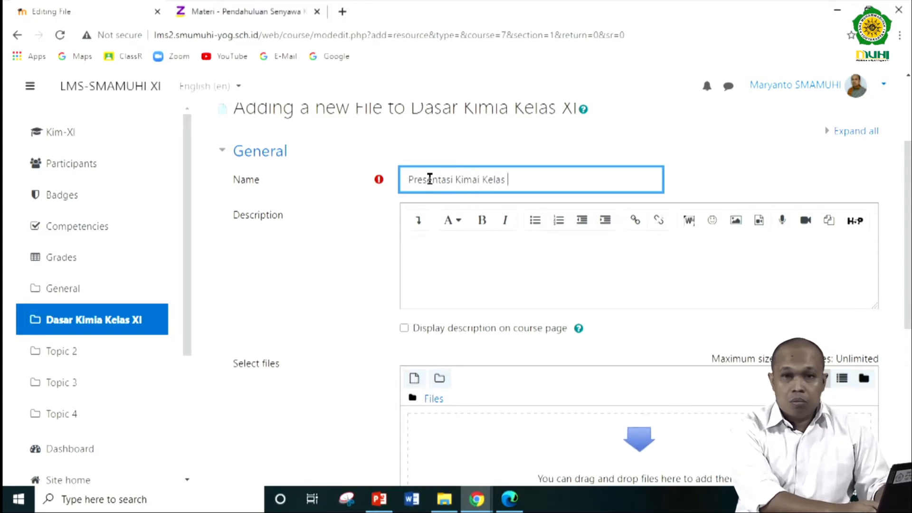
text(XI)
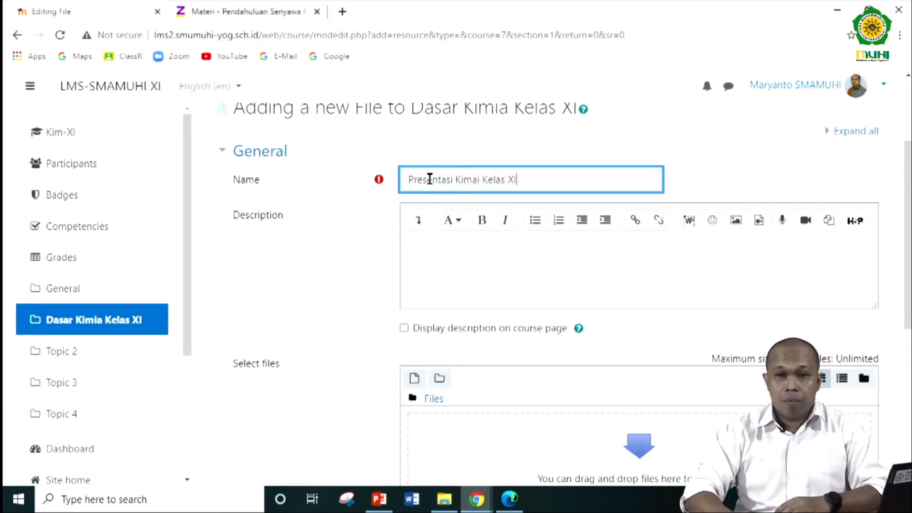
- Enter the file resource's description as "Pelajari Presentasi ini. yang menerangkan tentang Kimia kelas XI"
scroll(531, 266, down, 1)
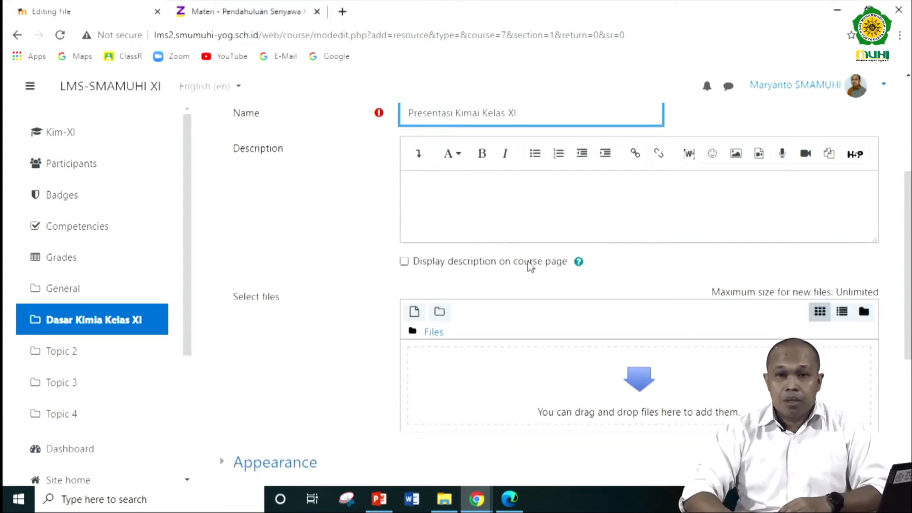
click(461, 202)
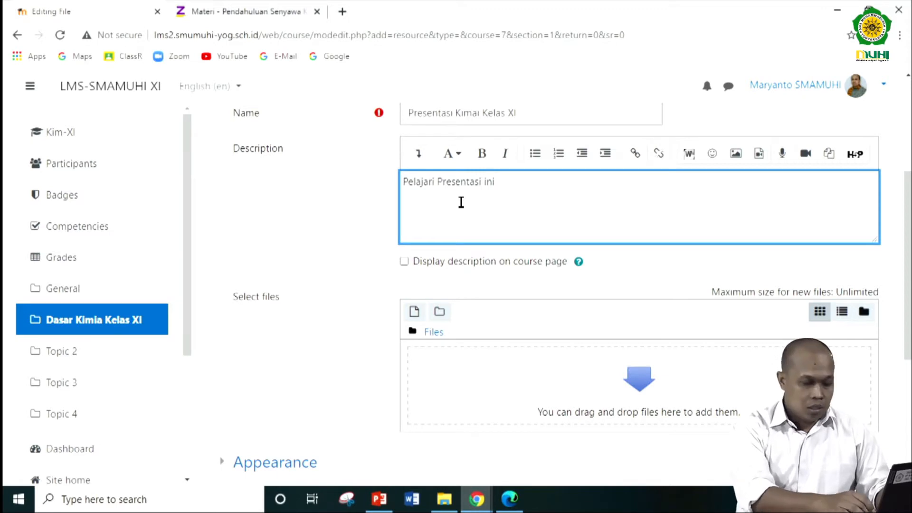
text(Pelajari Presentasi ini. yang)
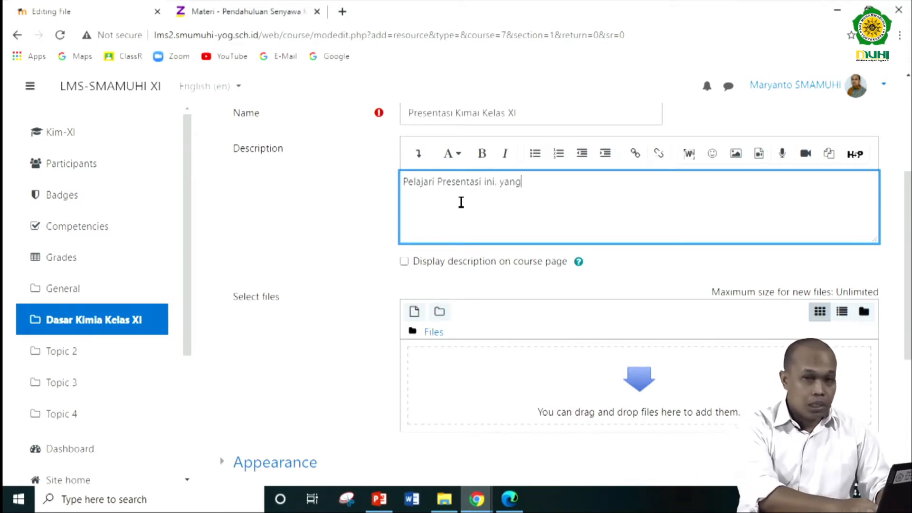
text( menerangkan t)
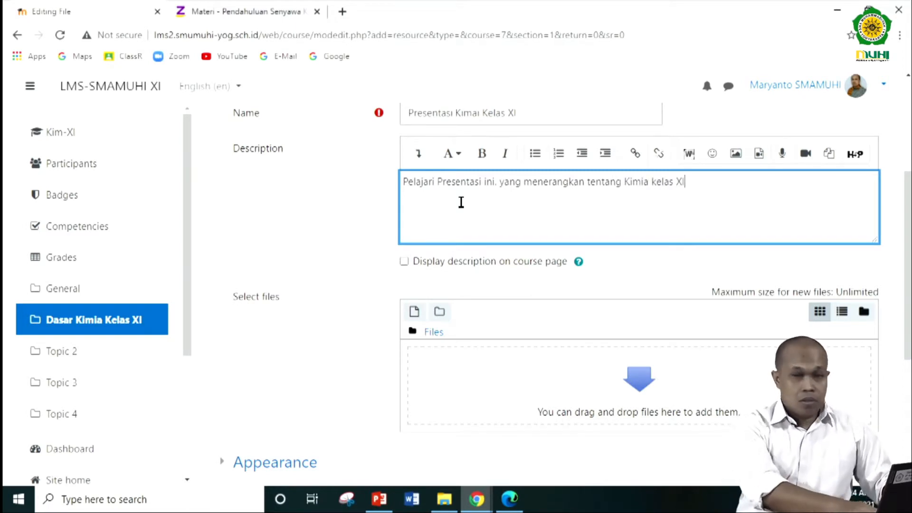
text(entang Kimia kelas XI)
- Upload the presentation asambasa.ppt from the Downloads folder to the new file resource
scroll(490, 231, down, 3)
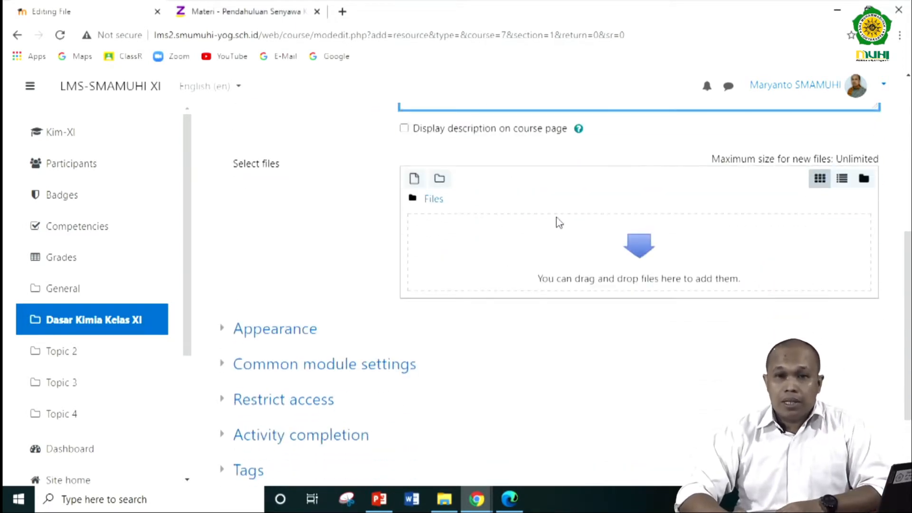
click(413, 181)
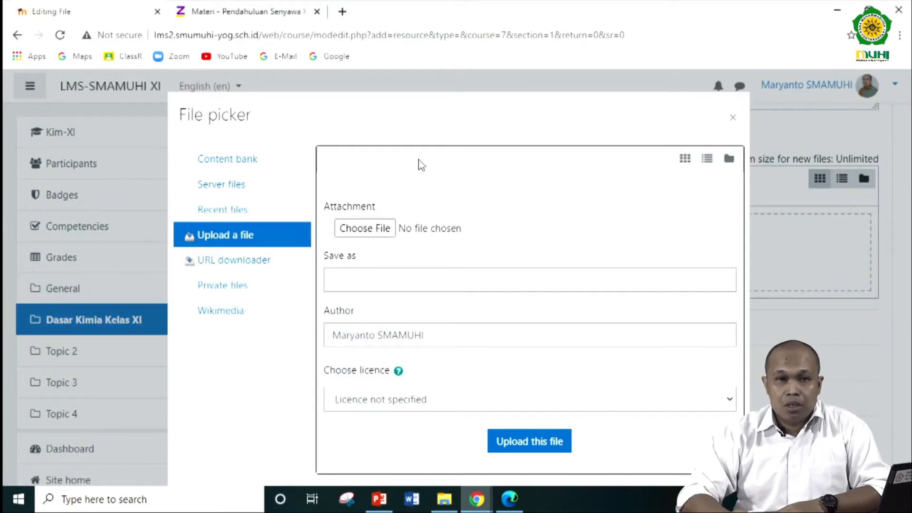
click(368, 233)
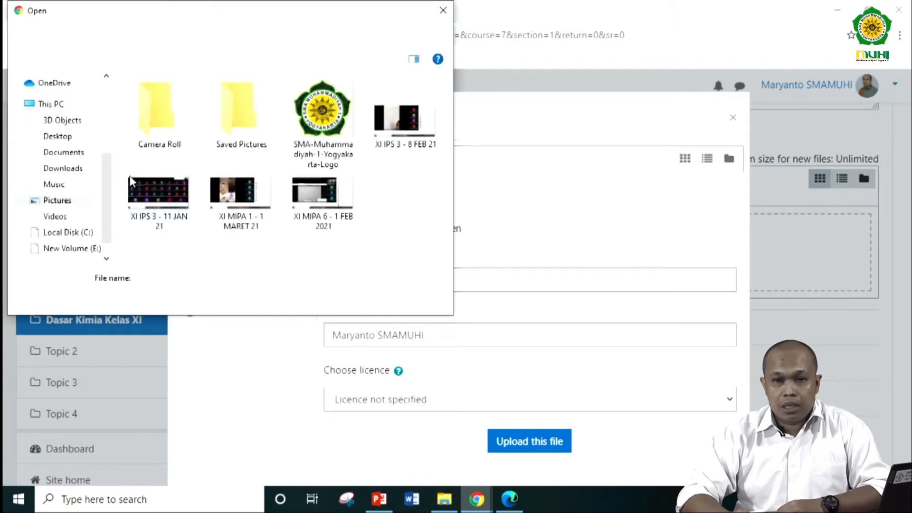
click(72, 170)
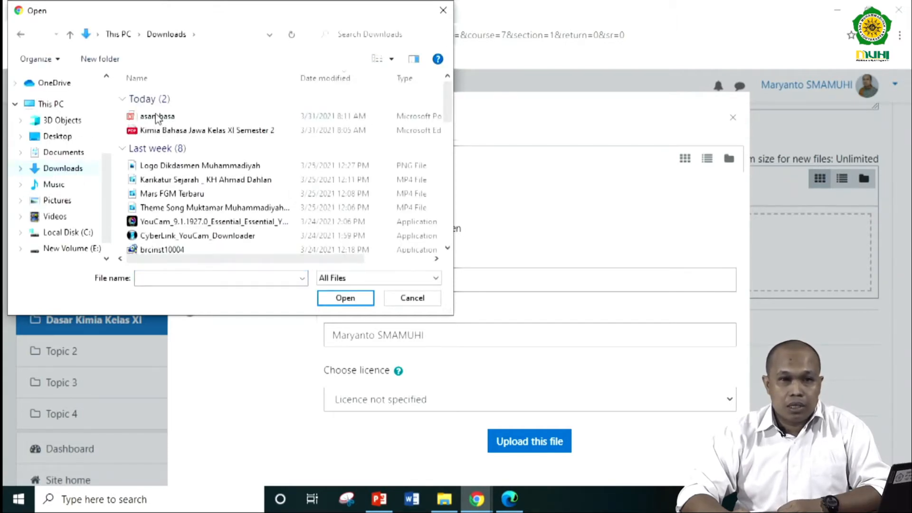
click(157, 117)
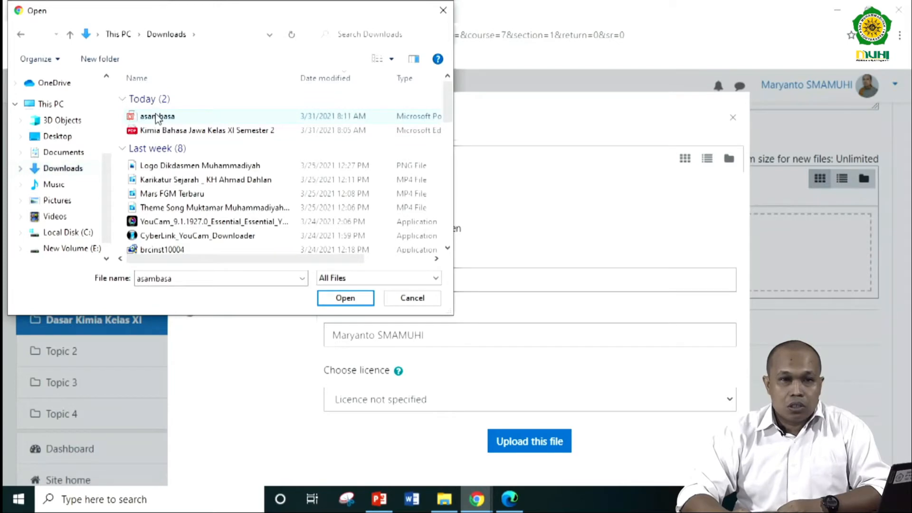
click(345, 298)
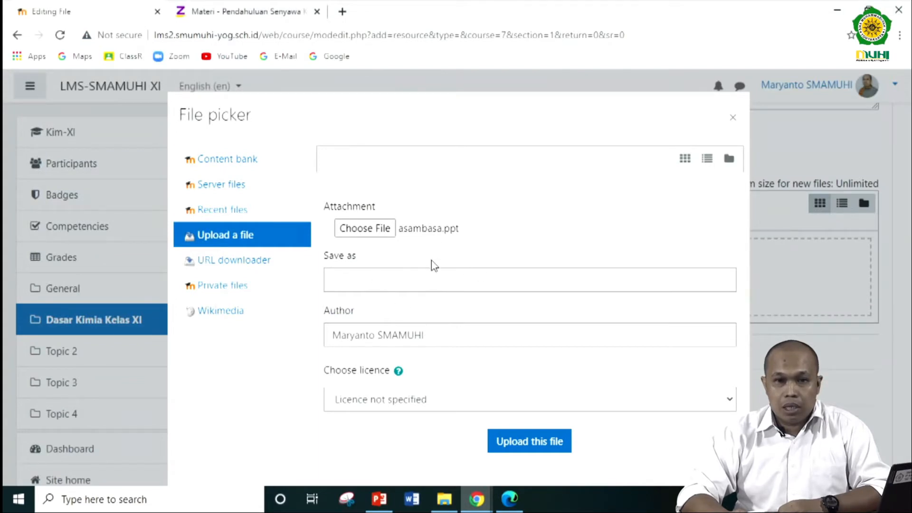
click(542, 444)
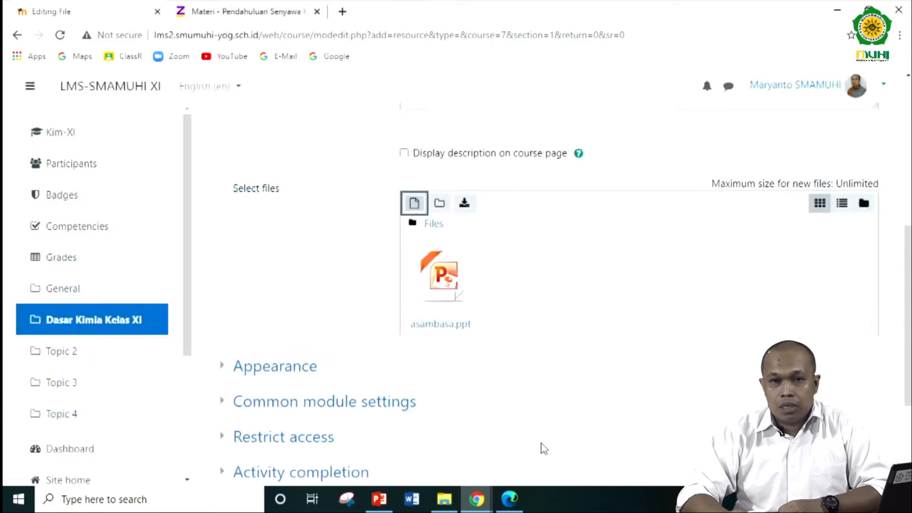
- Change the file resource's name to "Presentasi Asam Basa Kimia Kelas XI"
scroll(530, 306, up, 4)
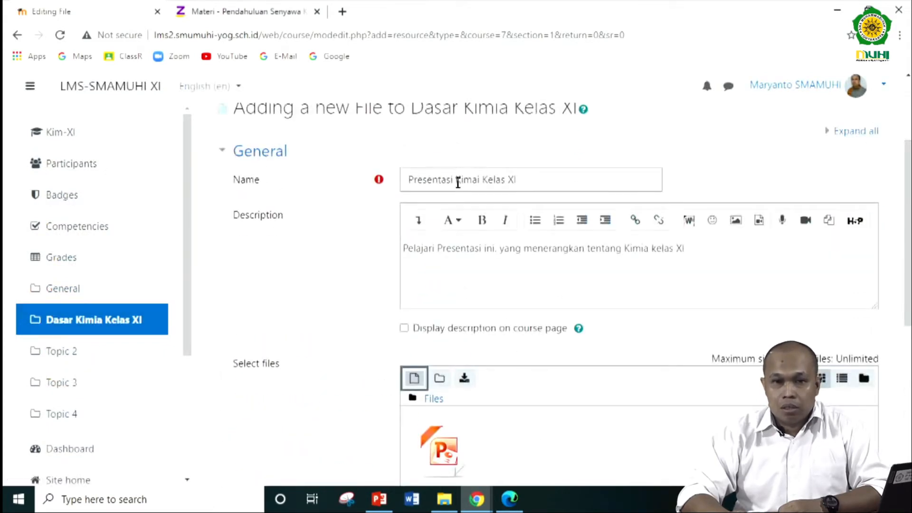
click(454, 181)
text(Asm)
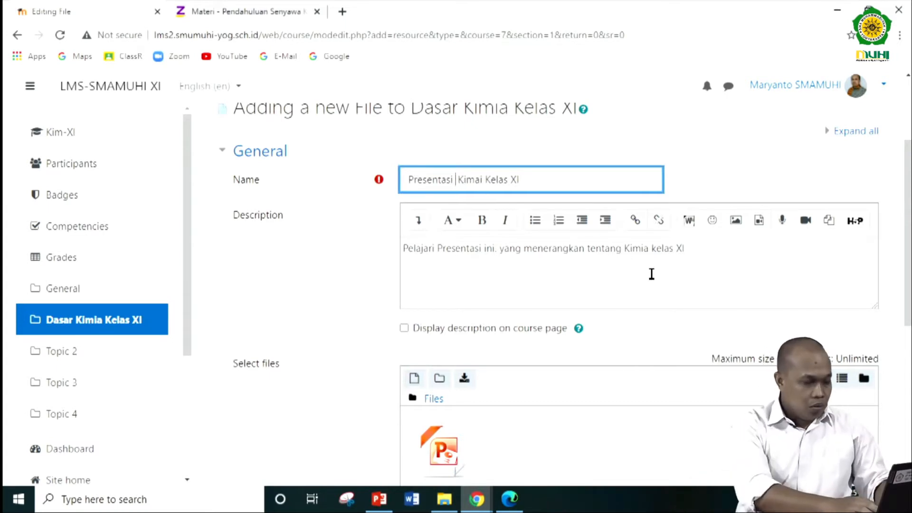
key(BackSpace)
key(BackSpace)
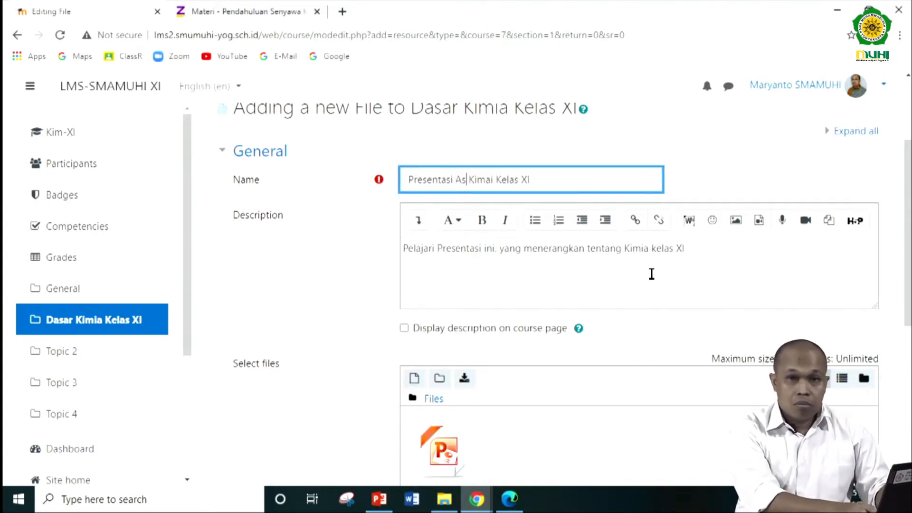
text(sam Baa)
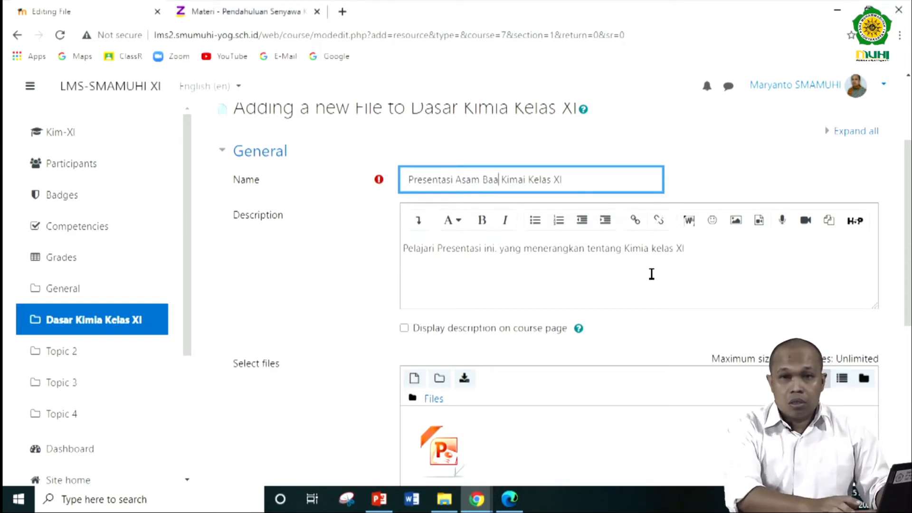
key(BackSpace)
text(sa)
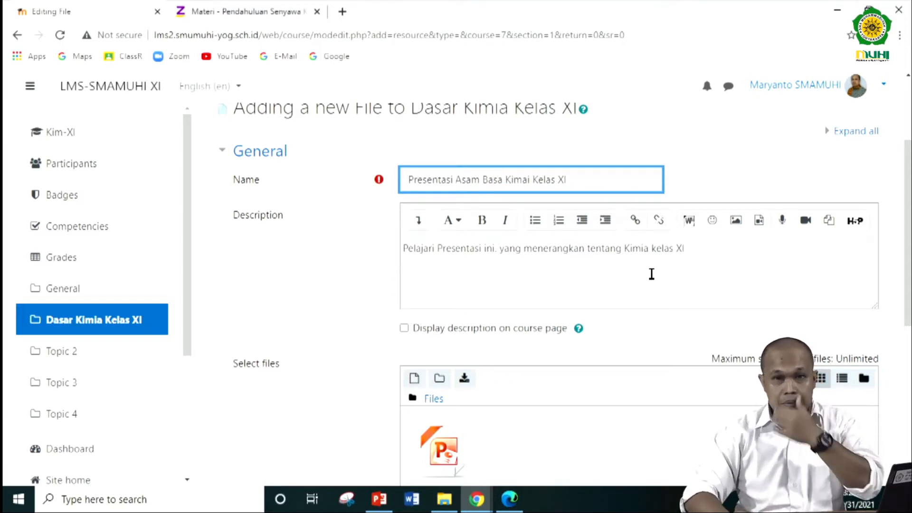
click(523, 181)
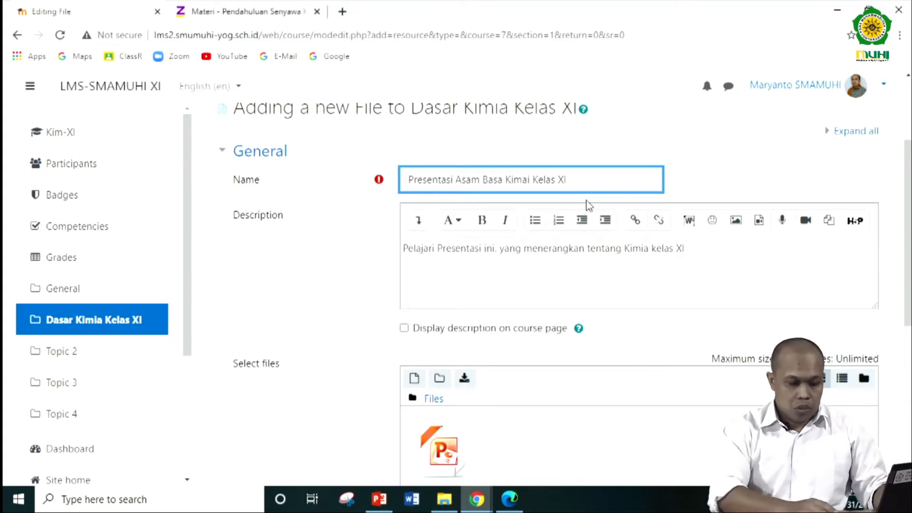
key(Delete)
text(a)
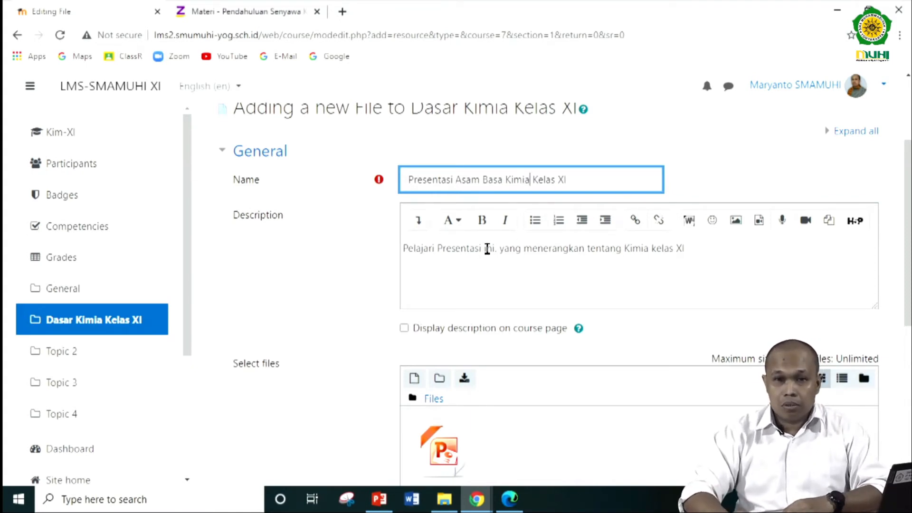
- Insert "ASam Basa" before "Kimia kelas XI" in the file resource's description
click(622, 245)
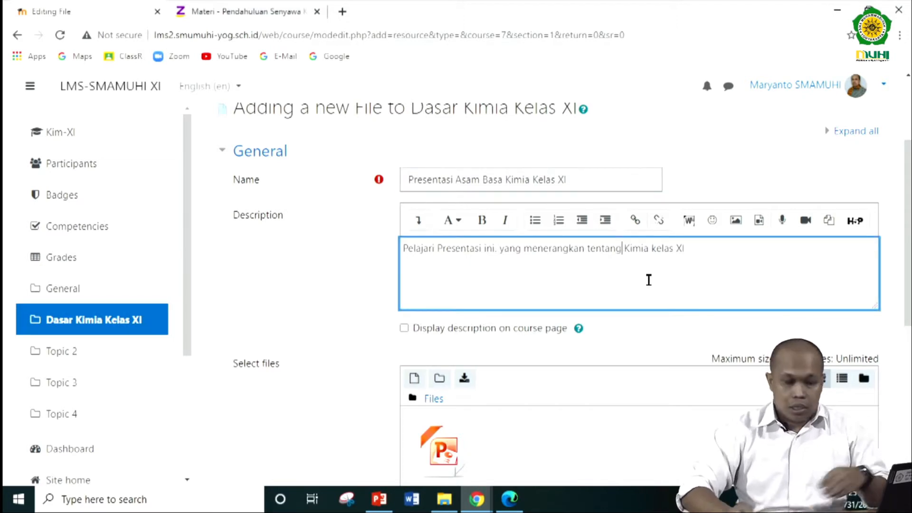
text(ASam )
text(Bsa)
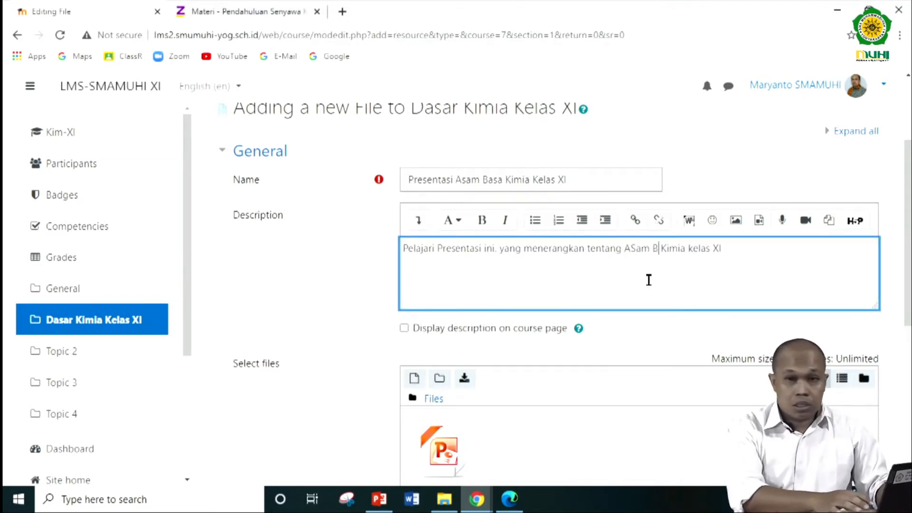
key(BackSpace)
key(BackSpace)
text(asa)
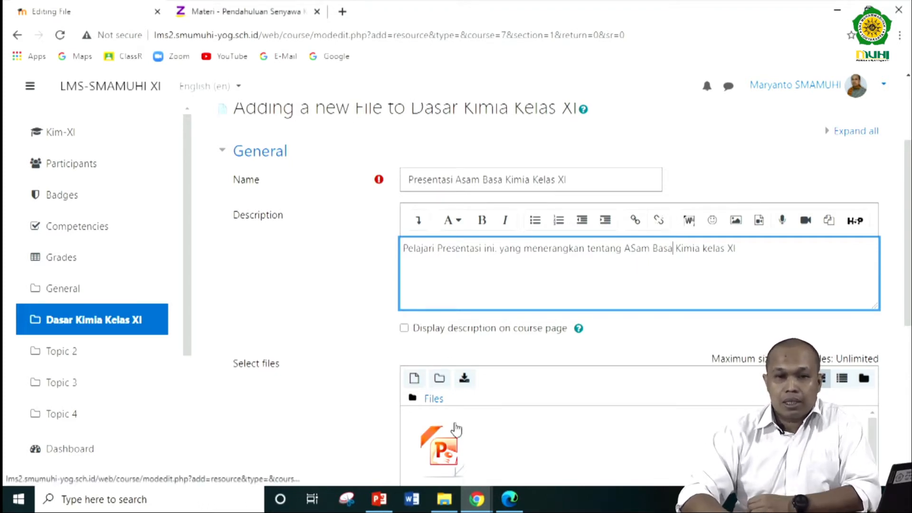
- Check the Appearance, Common module settings and Restrict access sections, and save the file resource, returning to the course
scroll(485, 398, down, 1)
scroll(494, 397, down, 3)
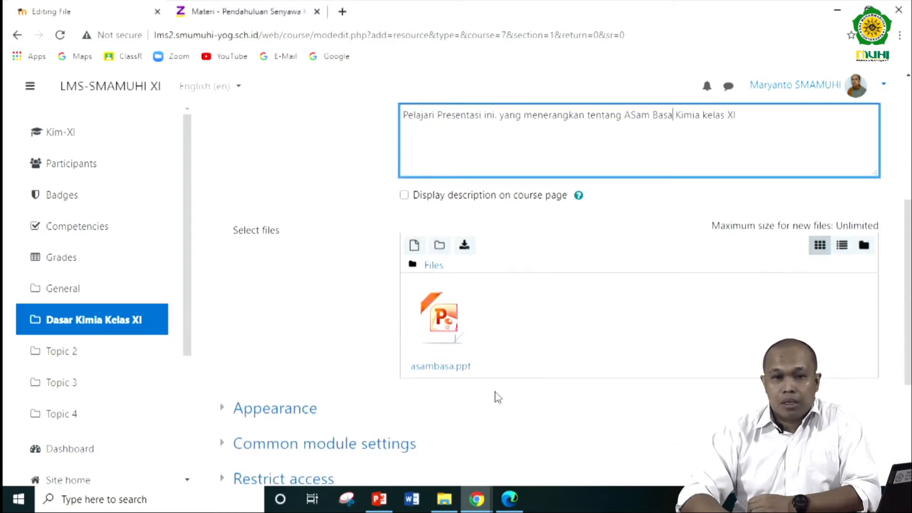
scroll(369, 327, down, 1)
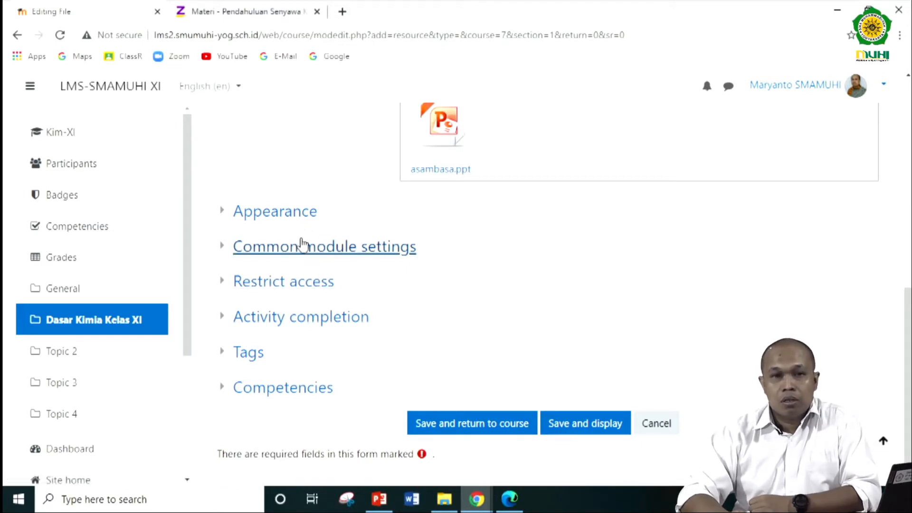
click(285, 216)
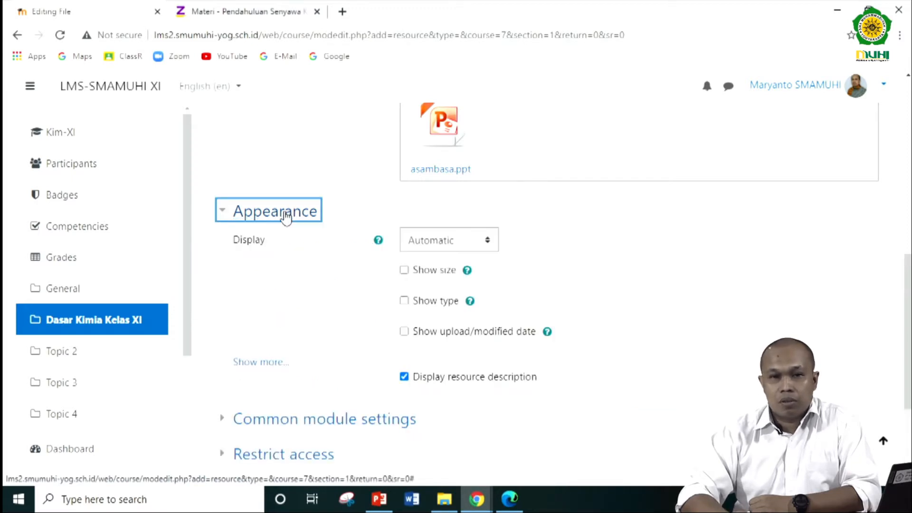
click(286, 217)
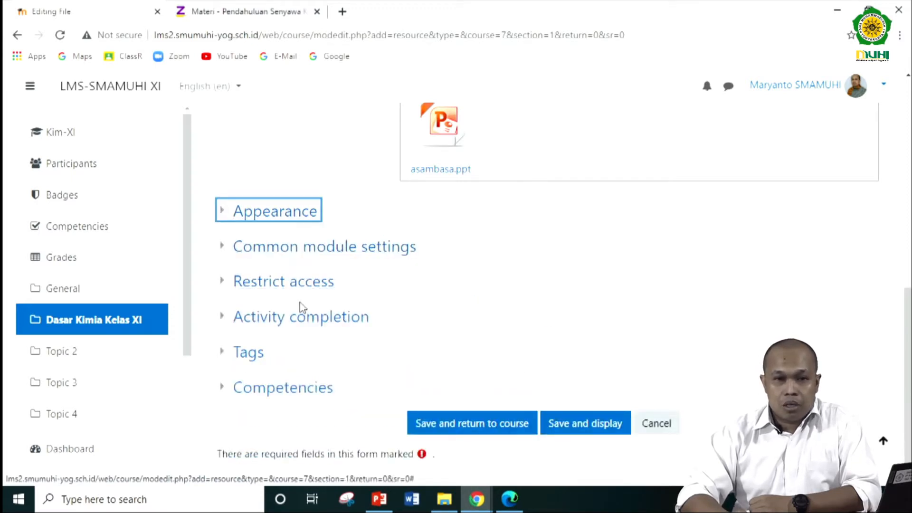
click(315, 250)
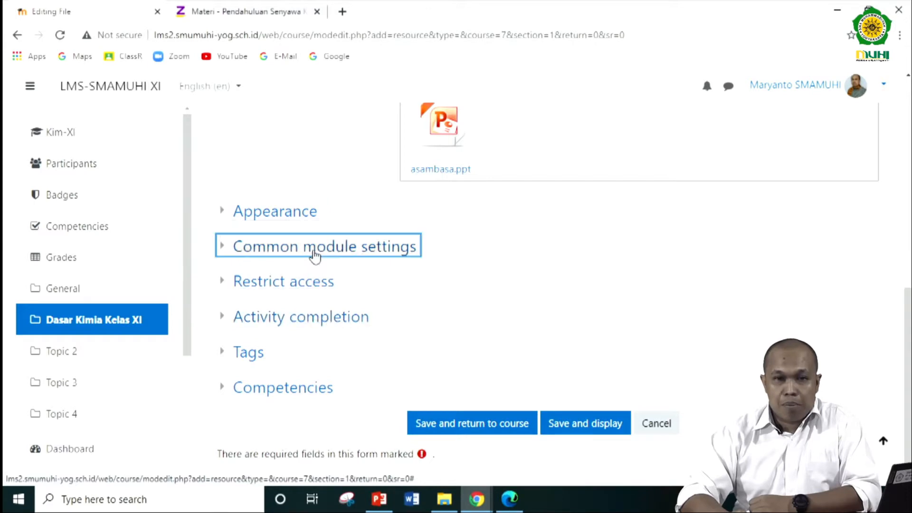
click(330, 244)
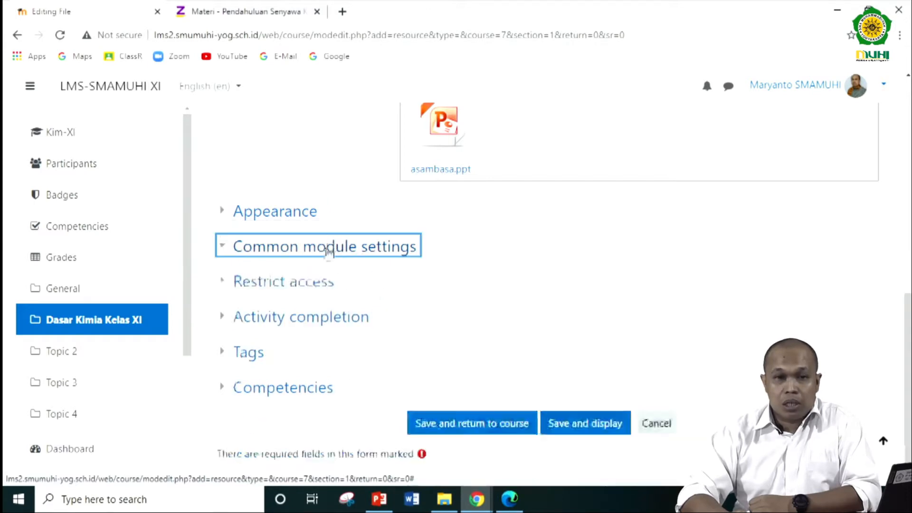
click(306, 284)
click(286, 281)
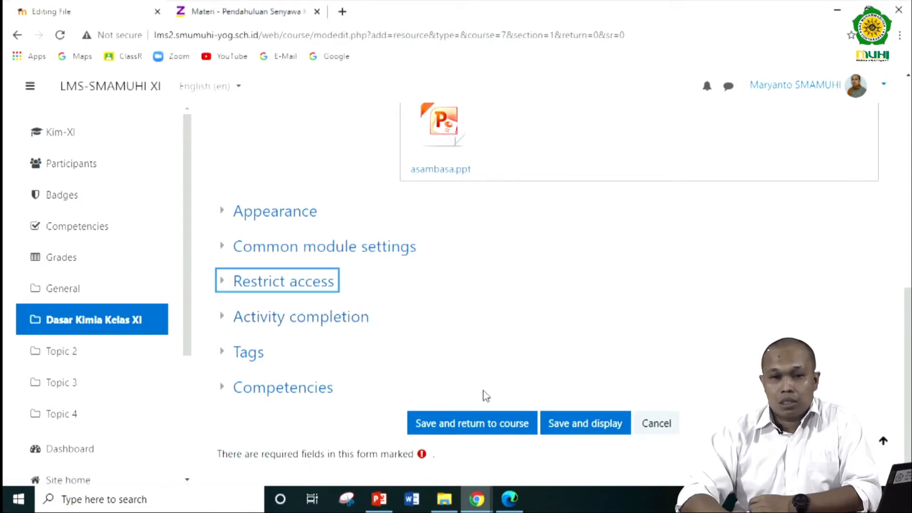
click(483, 423)
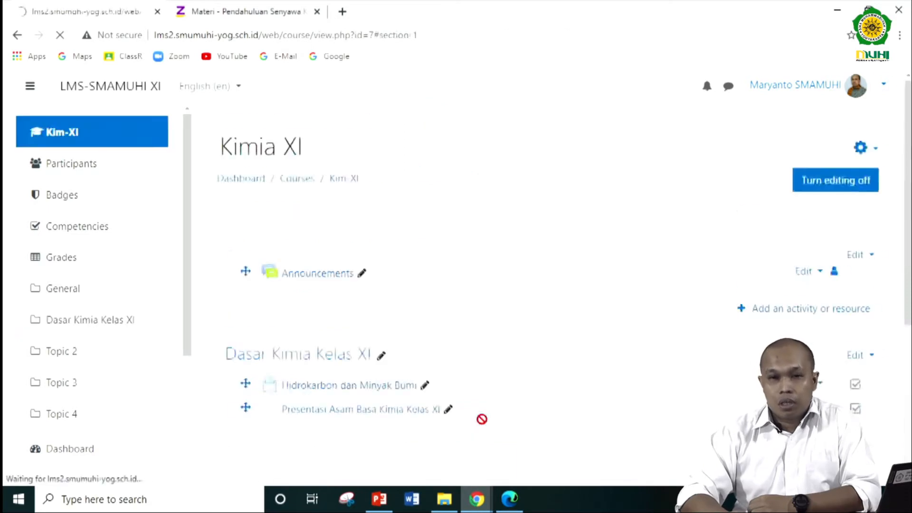
- Start adding another File resource to the Dasar Kimia Kelas XI section
scroll(425, 253, up, 1)
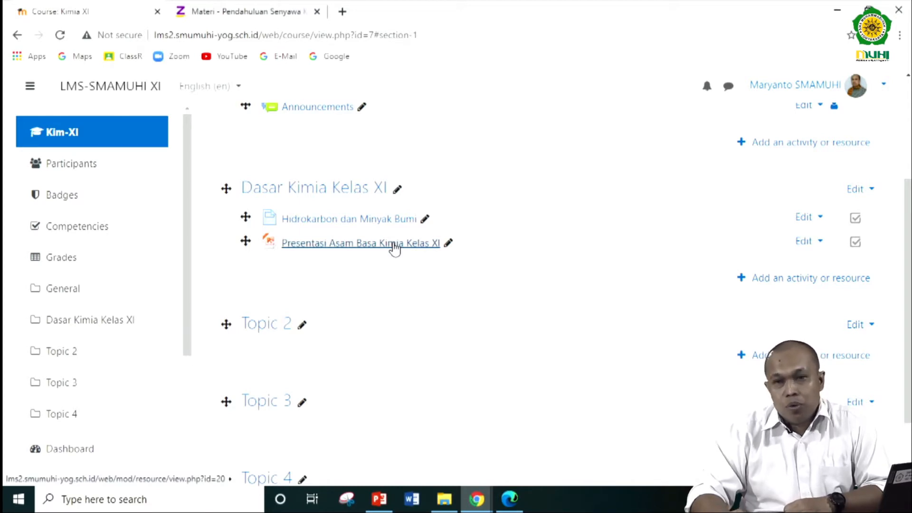
click(792, 281)
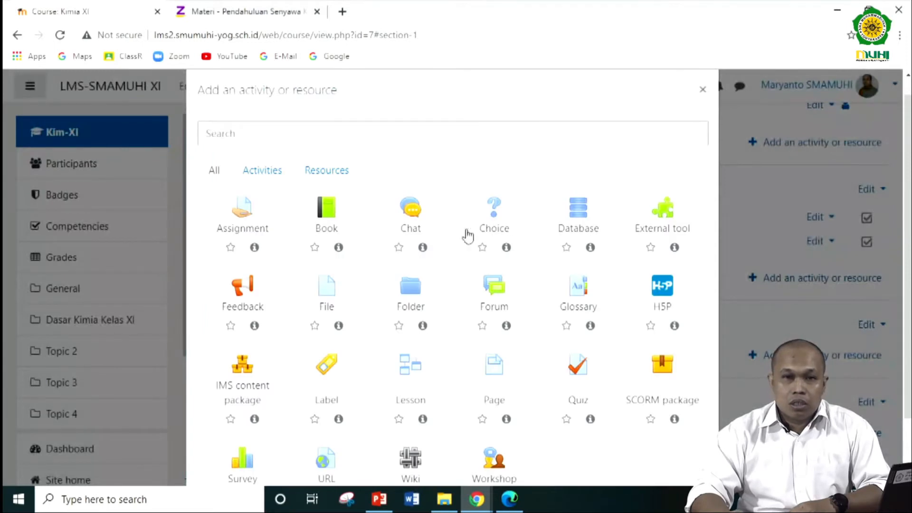
click(338, 180)
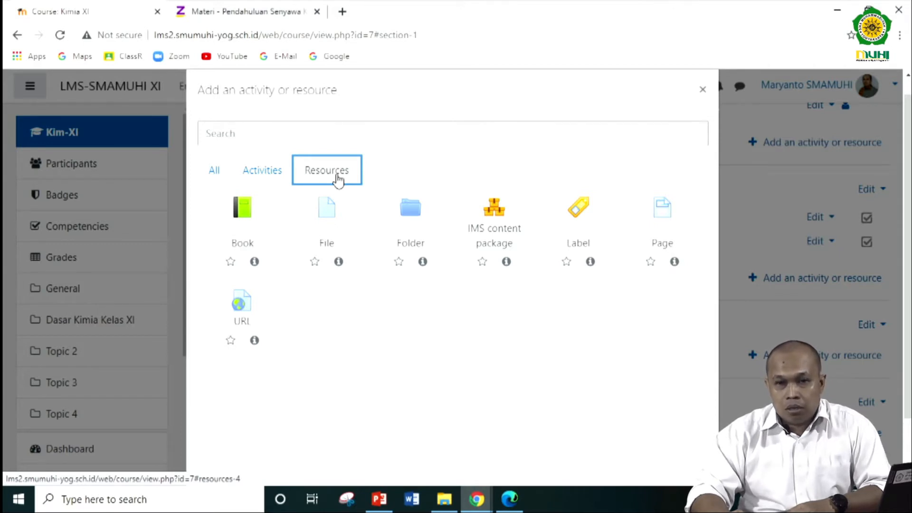
click(328, 220)
- Name the second file resource "Modul Kimia Kelas XI"
click(471, 316)
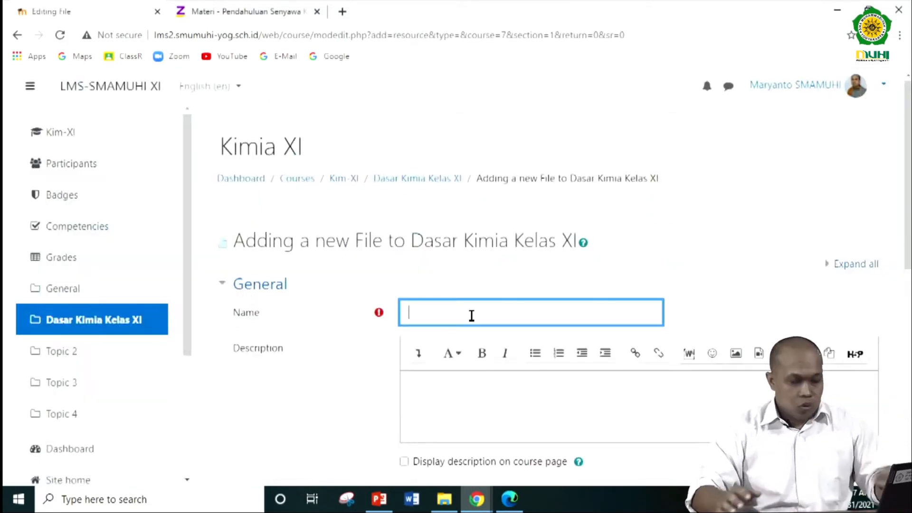
text(Bu)
key(BackSpace)
key(BackSpace)
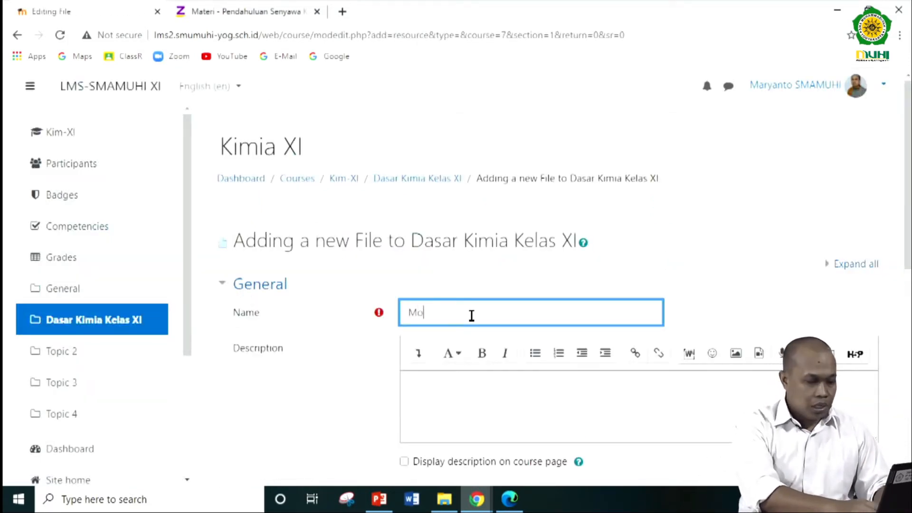
text(Modul Kimia kelas XI)
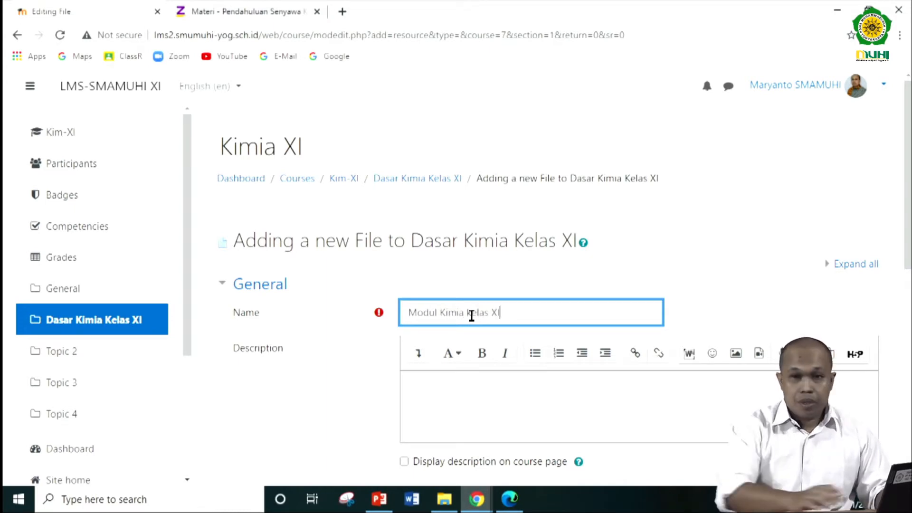
- Enter "Silahkan pelajari modul kimia kelas XI" as the description of the new file resource
click(470, 395)
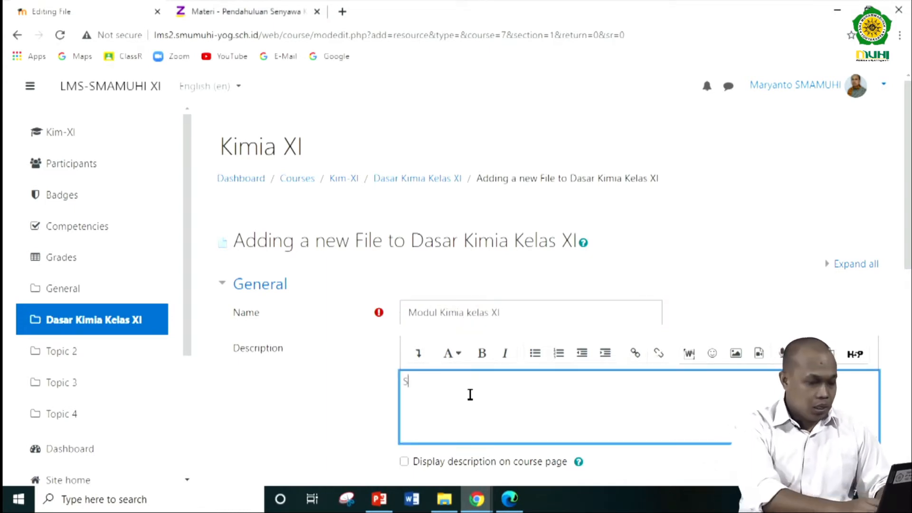
text(Silahkan pelajari modul kimia kelas XI)
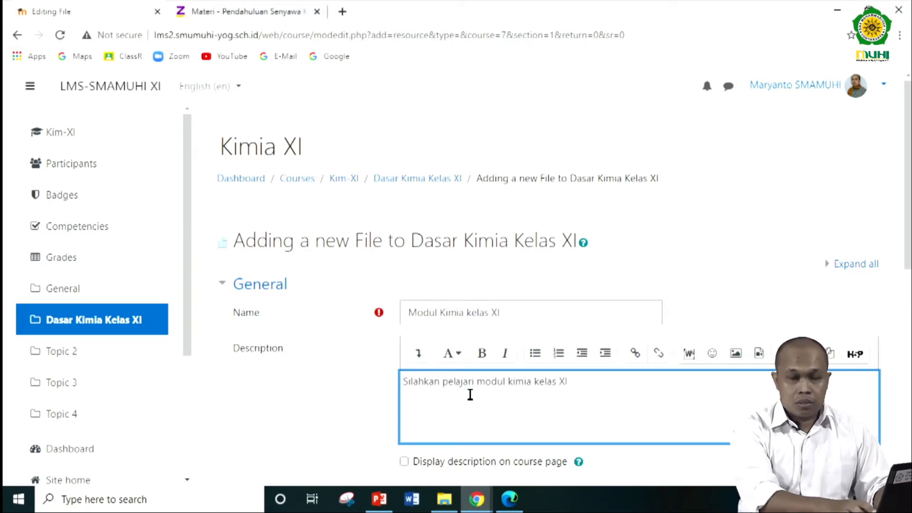
- While choosing the file to upload, remove "Bahasa Jawa" from the name of the PDF "Kimia Bahasa Jawa Kelas XI Semester 2" in Downloads
scroll(469, 394, down, 5)
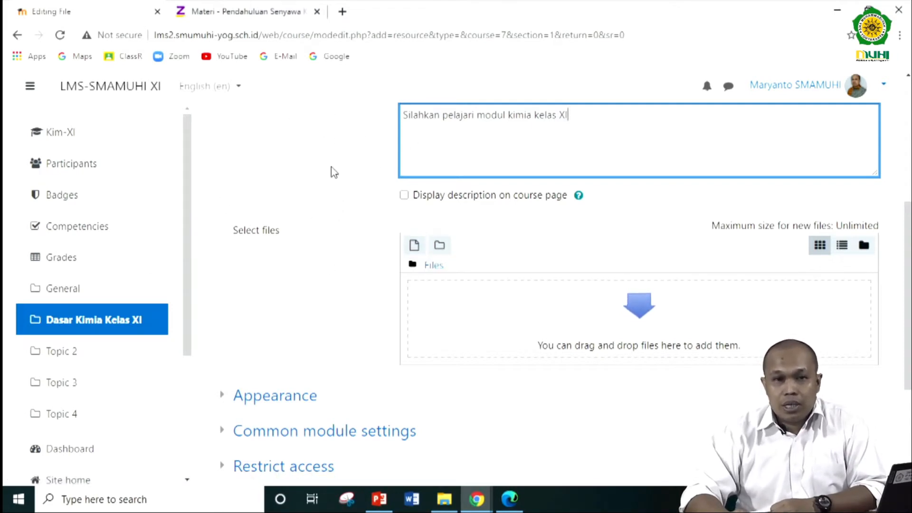
click(415, 246)
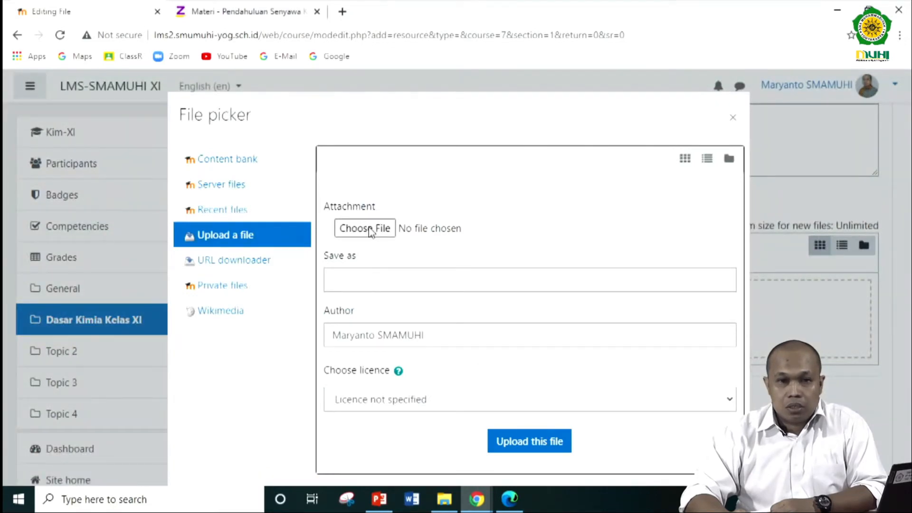
click(370, 230)
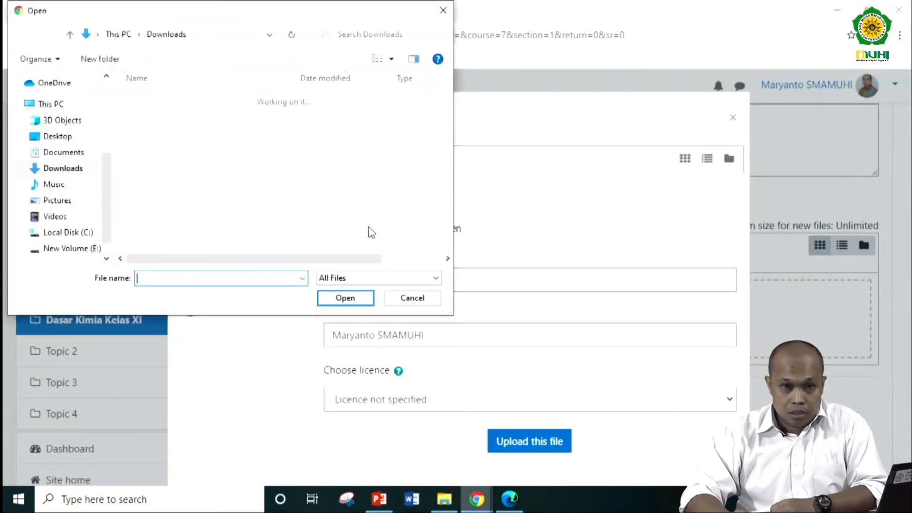
click(239, 131)
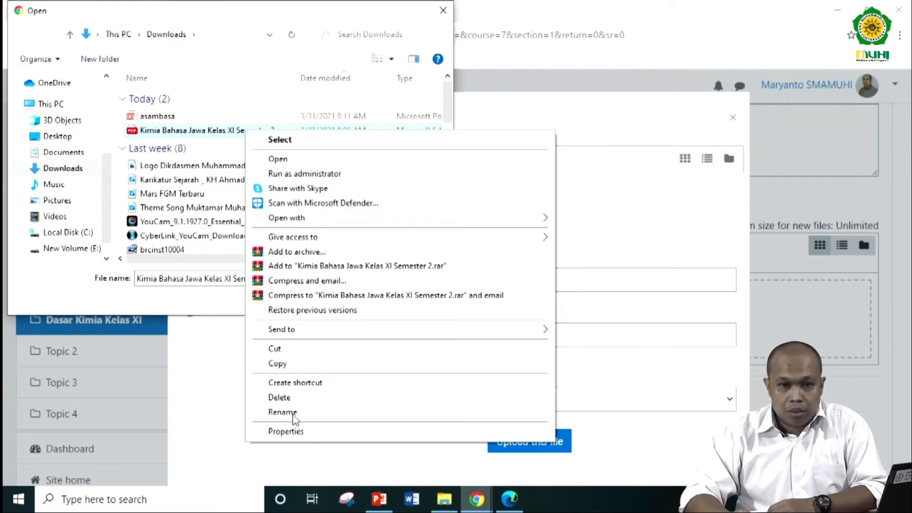
click(274, 411)
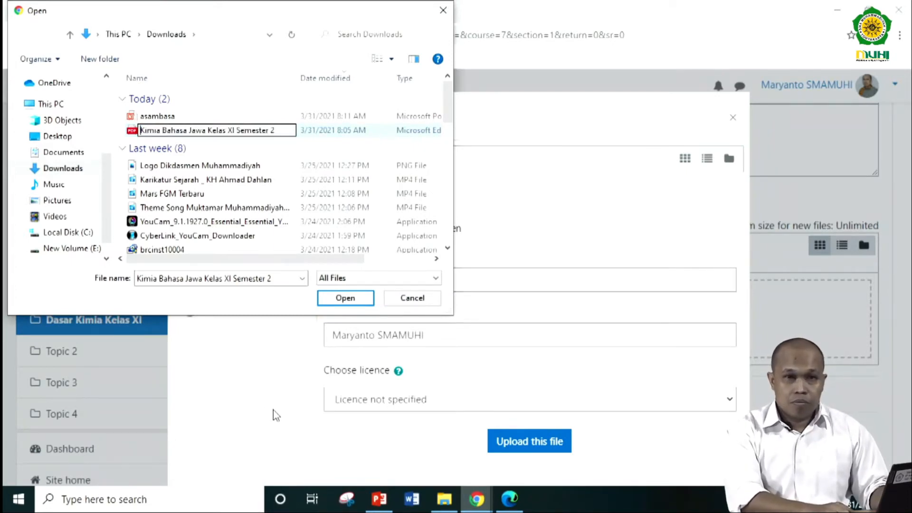
key(Right)
key(Right)
key(Right)
key(Right)
key(Right)
key(Right)
key(shift+Right)
key(shift+Right)
key(shift+Right)
key(shift+Right)
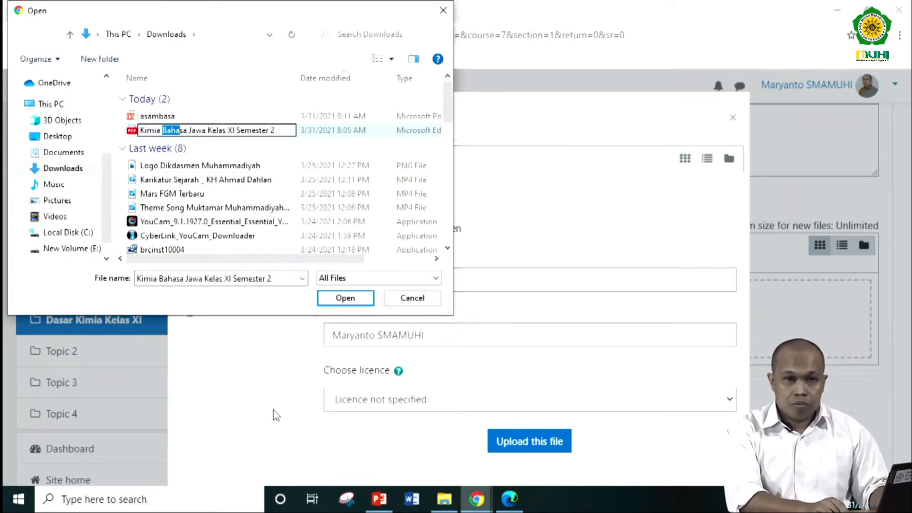
key(shift+Right)
key(shift+Right)
key(shift+Right)
key(shift+Right)
key(shift+Right)
key(shift+Right)
key(shift+Right)
key(shift+Right)
key(Delete)
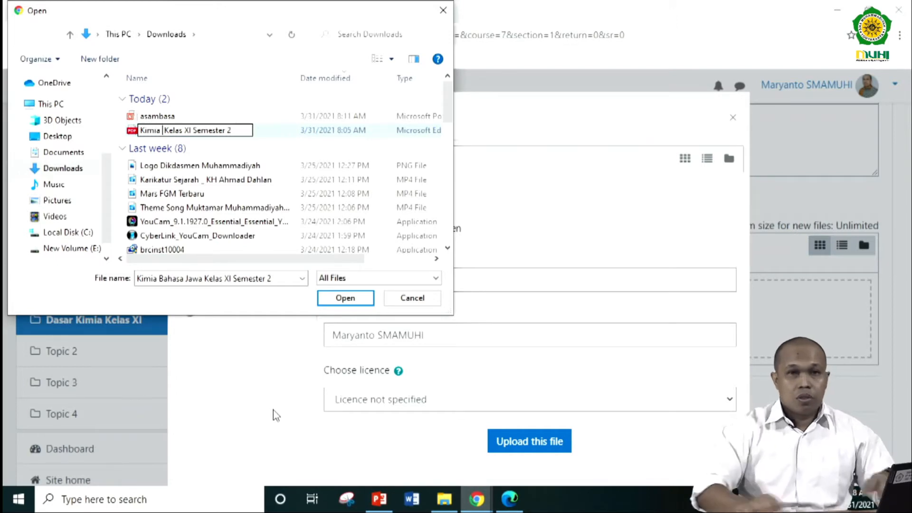
key(Return)
- Upload the renamed PDF "Kimia Kelas XI Semester 2" to the file resource
click(161, 130)
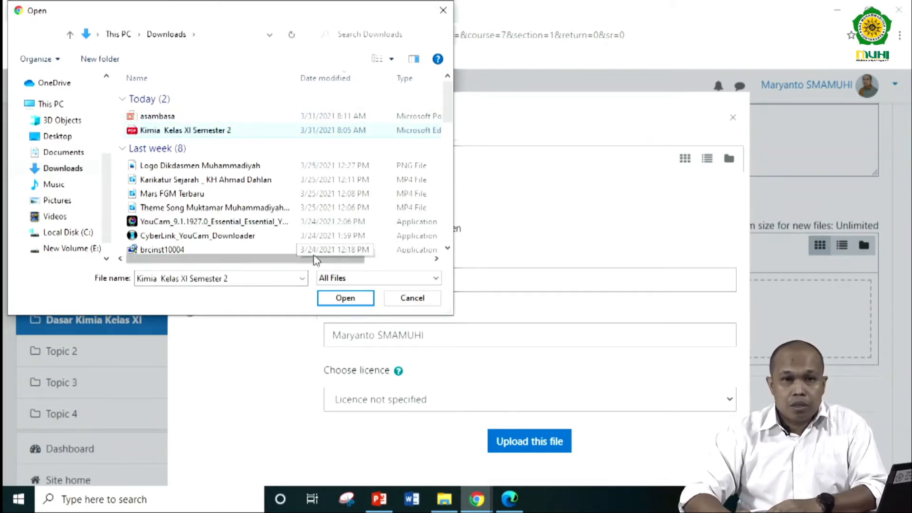
click(345, 299)
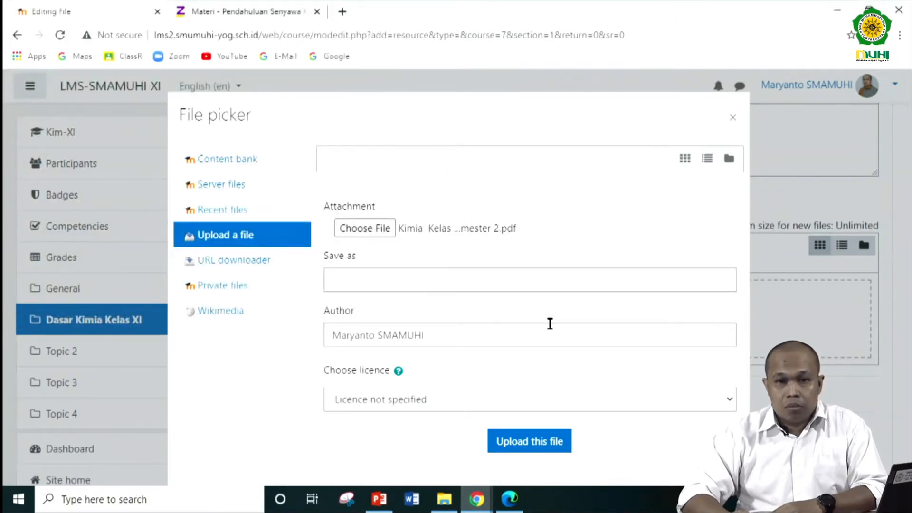
click(523, 447)
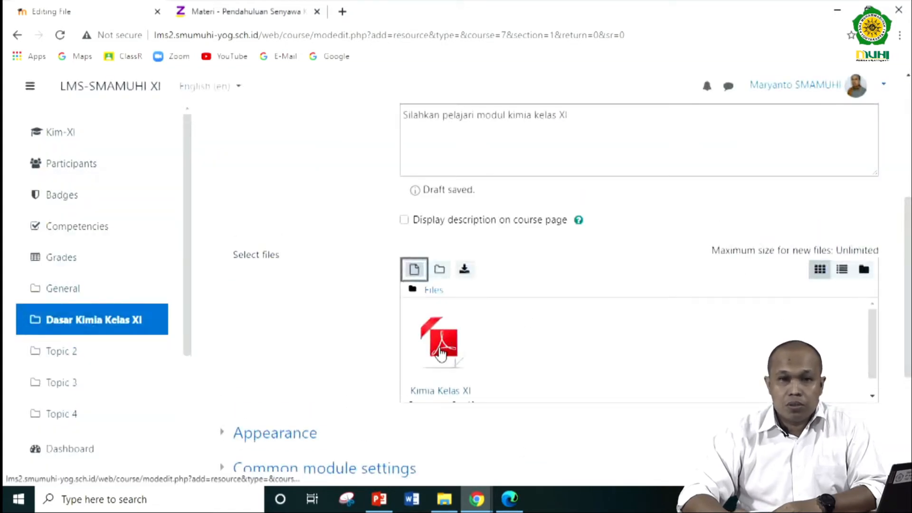
- Review the completed form for the module file resource, save it and return to the course
scroll(465, 273, up, 1)
scroll(471, 177, up, 3)
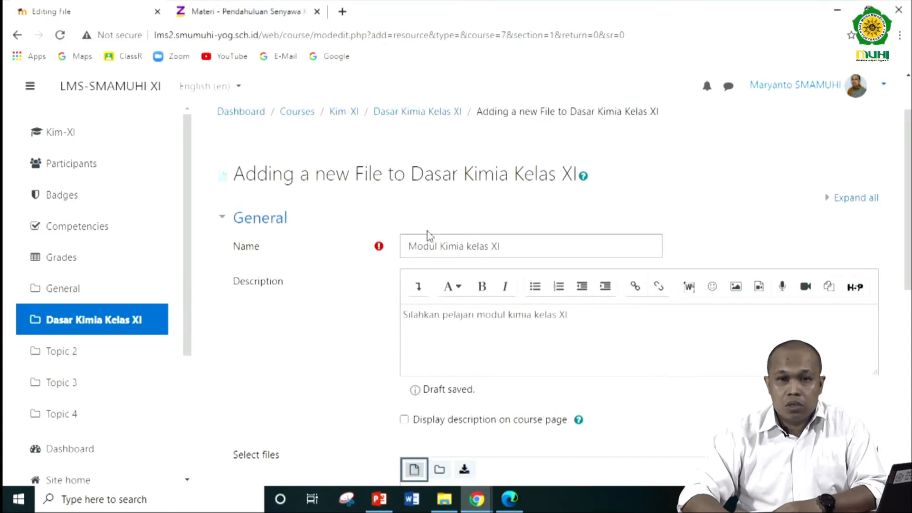
scroll(425, 257, down, 4)
scroll(413, 304, down, 4)
scroll(470, 321, up, 3)
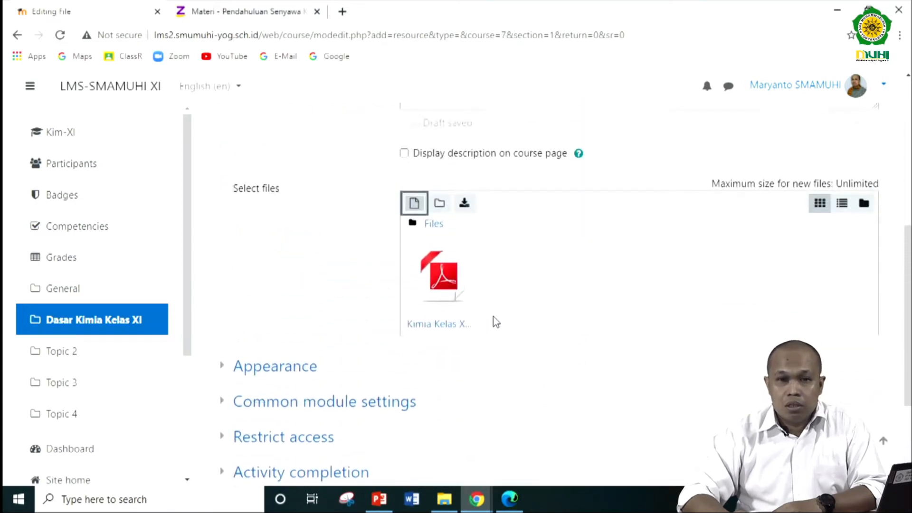
scroll(493, 320, down, 3)
scroll(494, 316, down, 1)
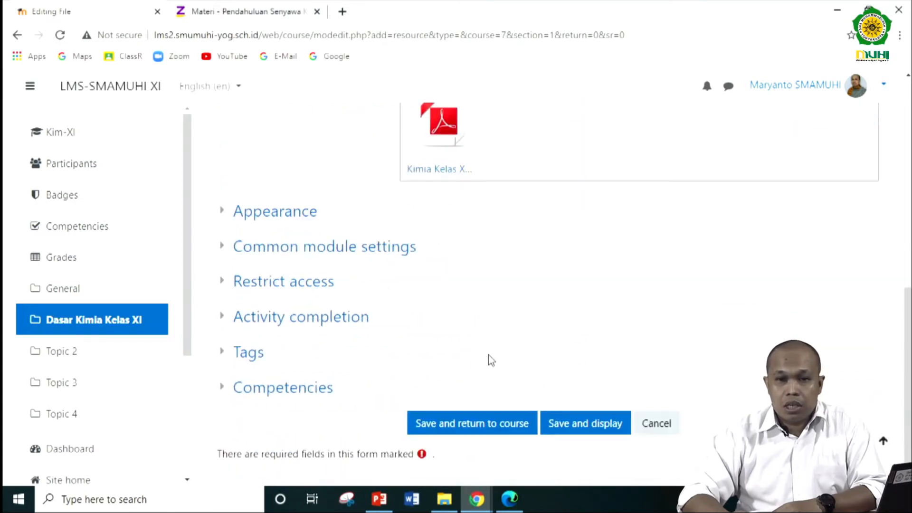
click(488, 426)
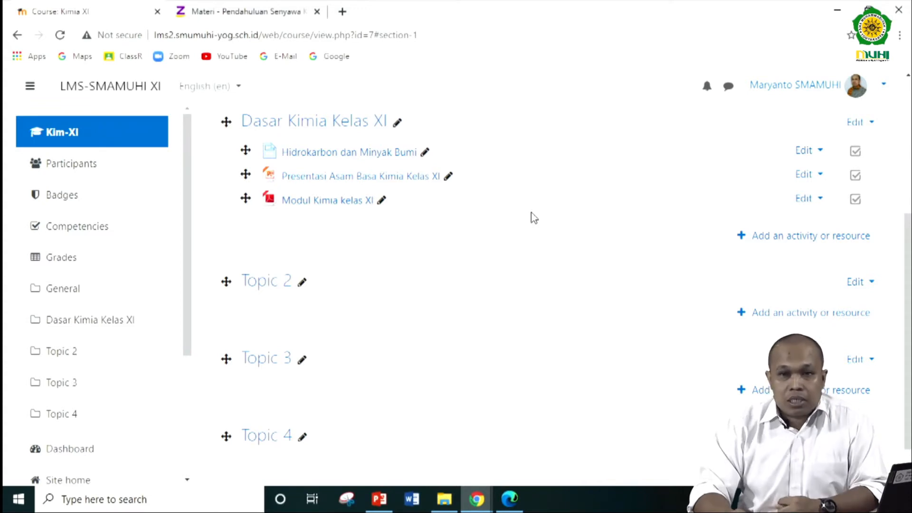
- Turn course editing off and test opening the Modul Kimia kelas XI and Presentasi Asam Basa Kimia Kelas XI resources
scroll(532, 216, up, 2)
scroll(825, 167, up, 3)
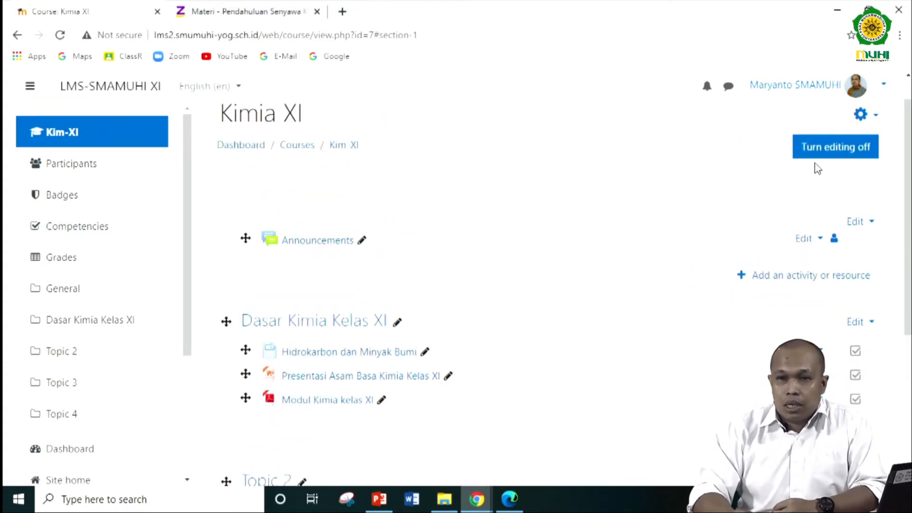
click(818, 155)
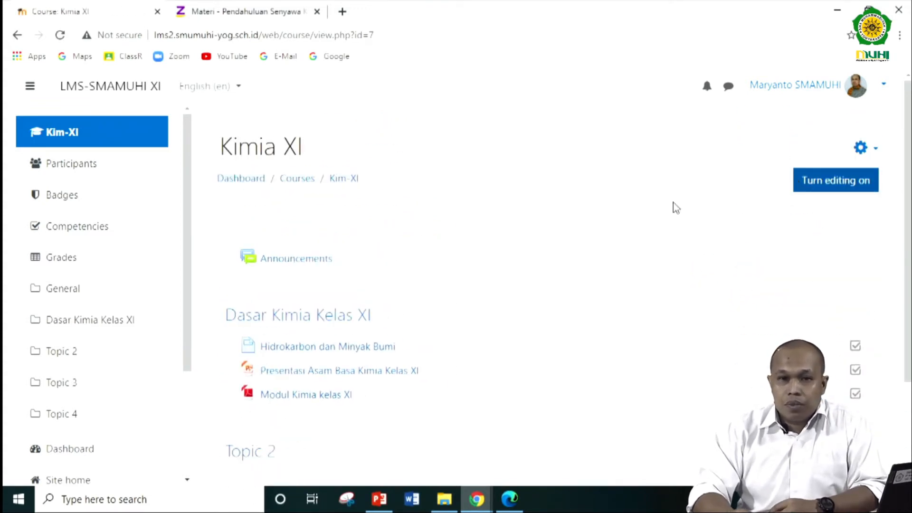
scroll(563, 247, down, 3)
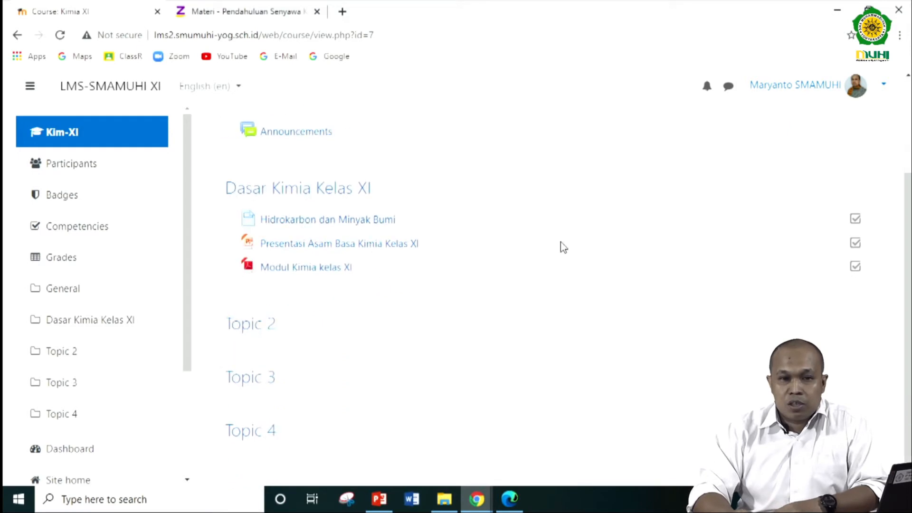
click(321, 268)
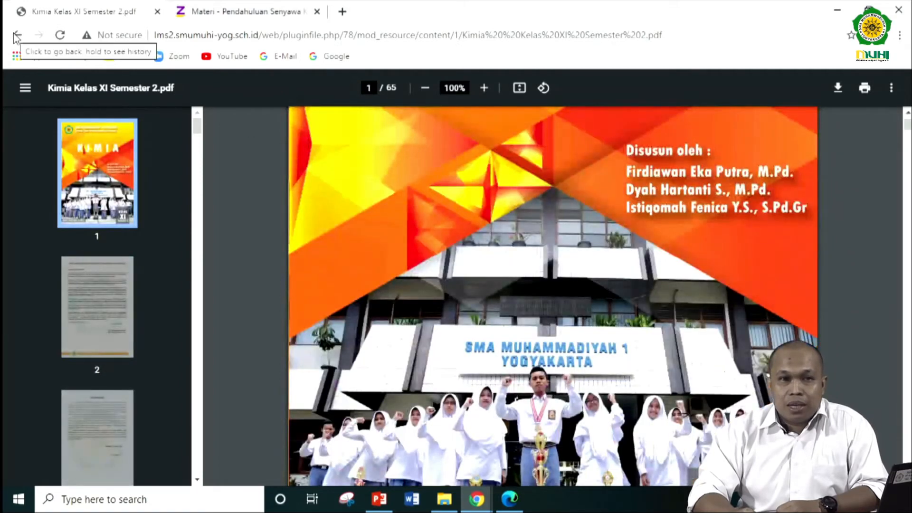
click(17, 35)
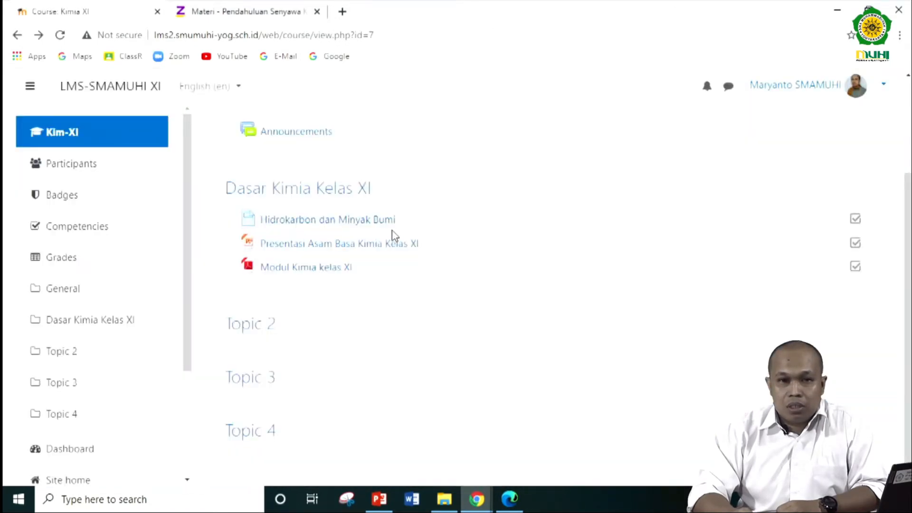
click(390, 244)
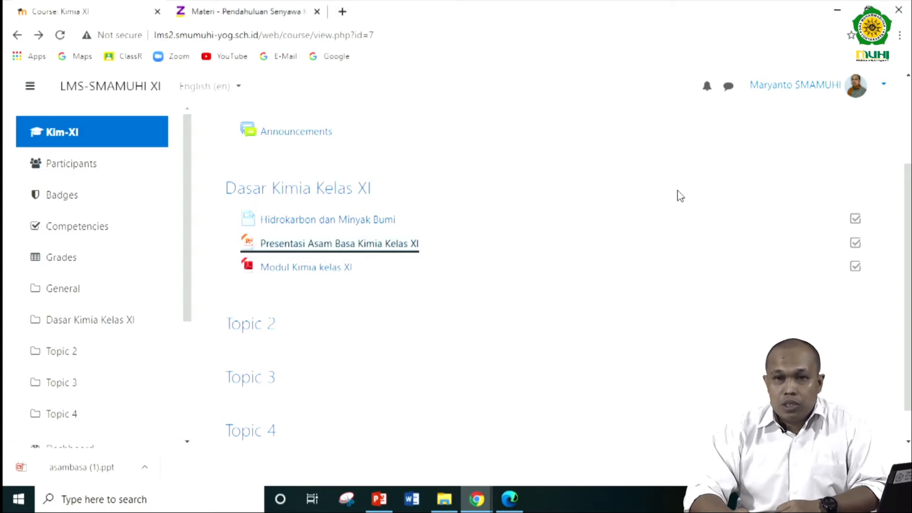
- Turn editing on again for the Kimia XI course
scroll(680, 196, up, 3)
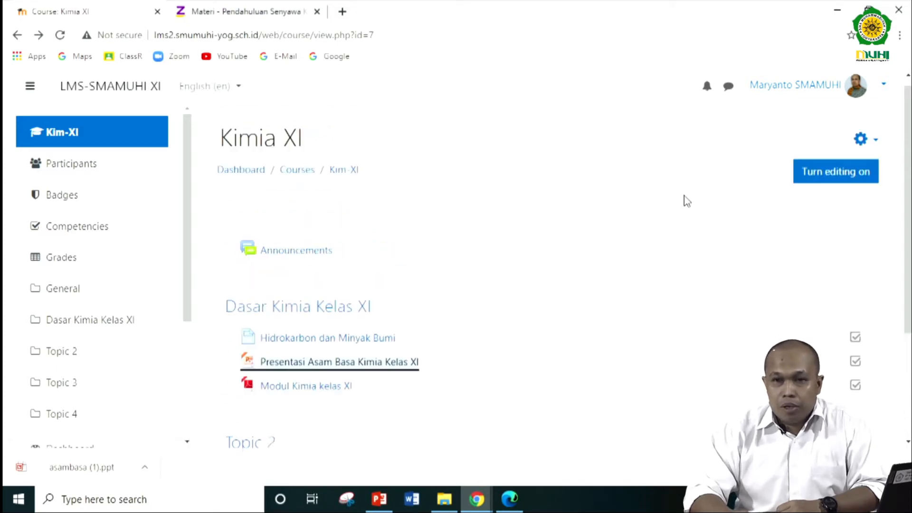
click(840, 187)
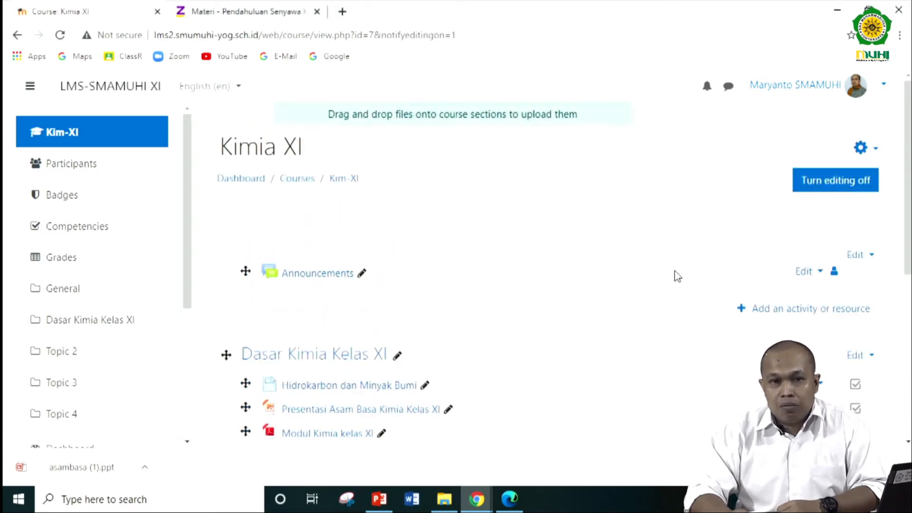
scroll(668, 290, down, 1)
scroll(667, 290, down, 3)
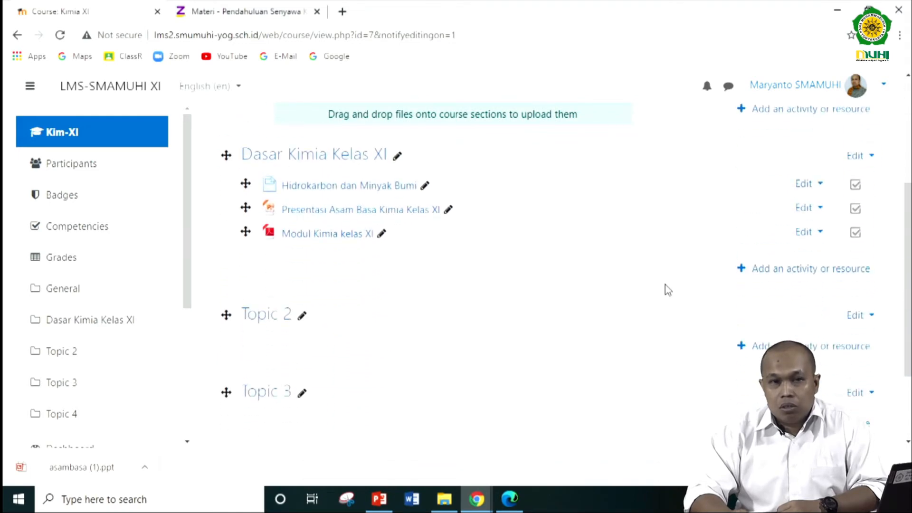
- Switch to the other Chrome window and play the YouTube video "MATERI KIMIA XI - PENENTUAN DELTA H REAKSI (HASIL PERCOBAAN KALORIMETER)"
mouse_move(479, 498)
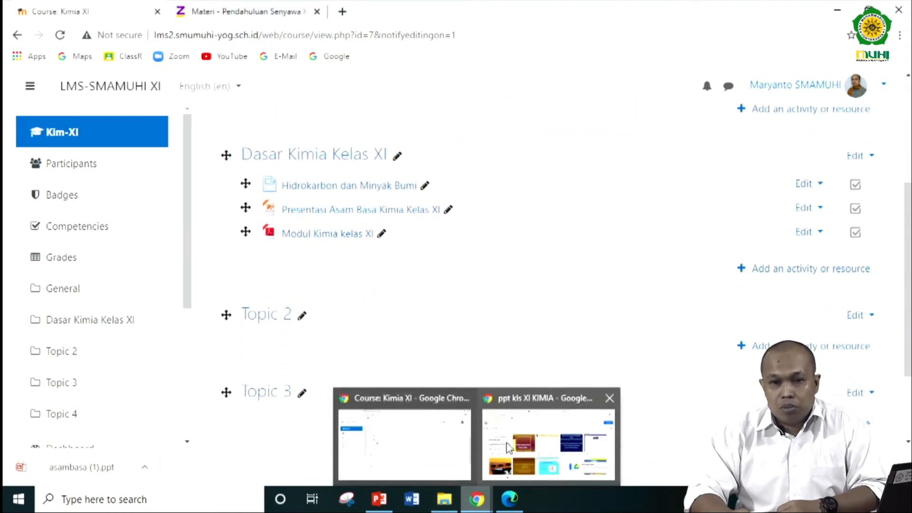
click(546, 404)
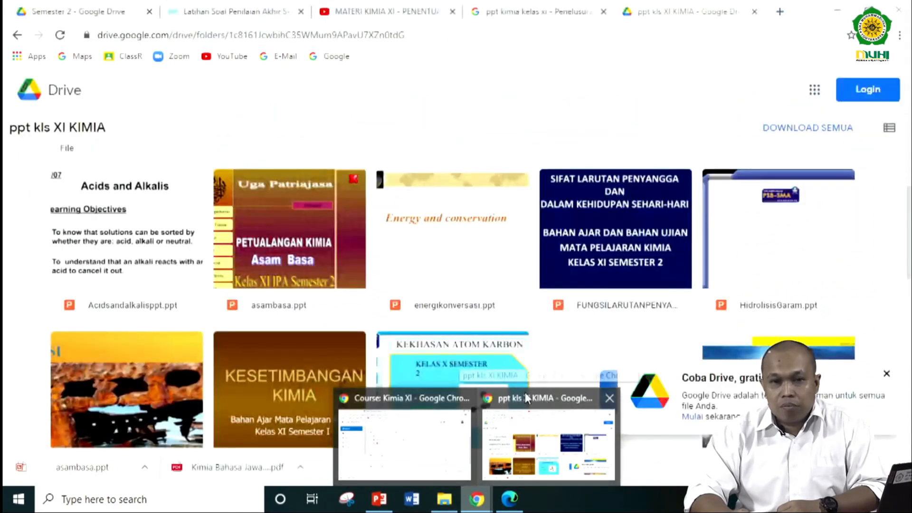
click(359, 12)
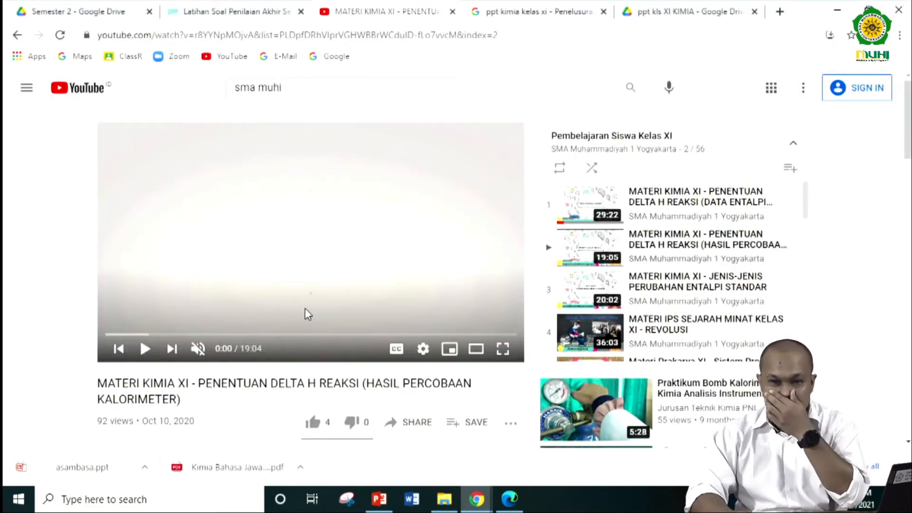
scroll(305, 314, down, 3)
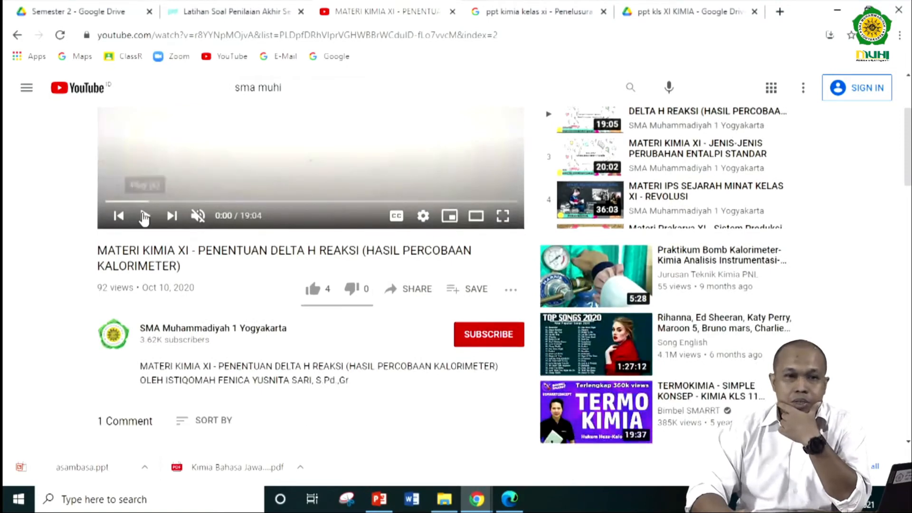
click(145, 215)
scroll(236, 255, up, 3)
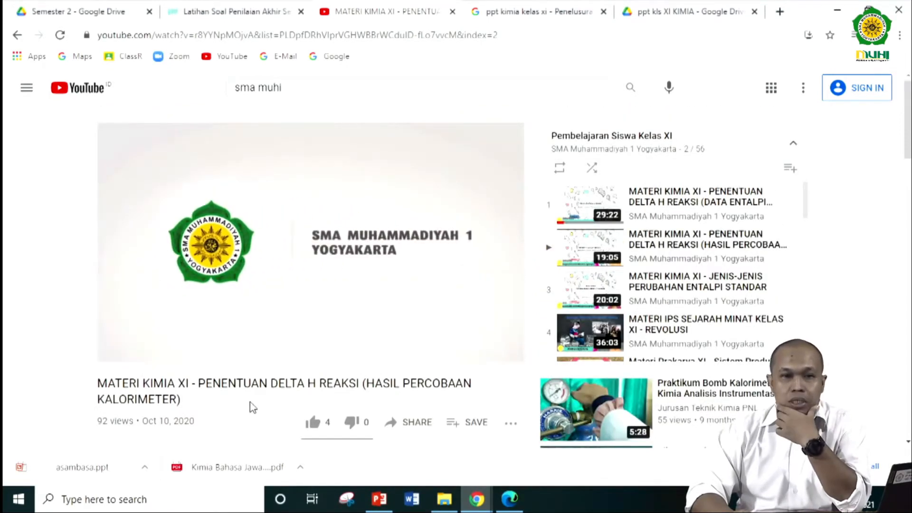
- Pause the YouTube video and examine its title, channel and description
scroll(248, 403, down, 2)
click(251, 209)
scroll(251, 209, up, 1)
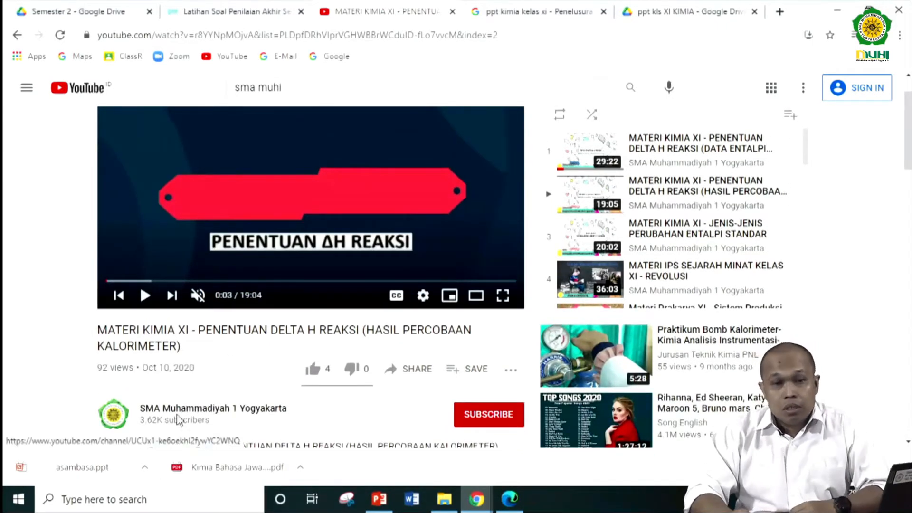
scroll(205, 418, down, 2)
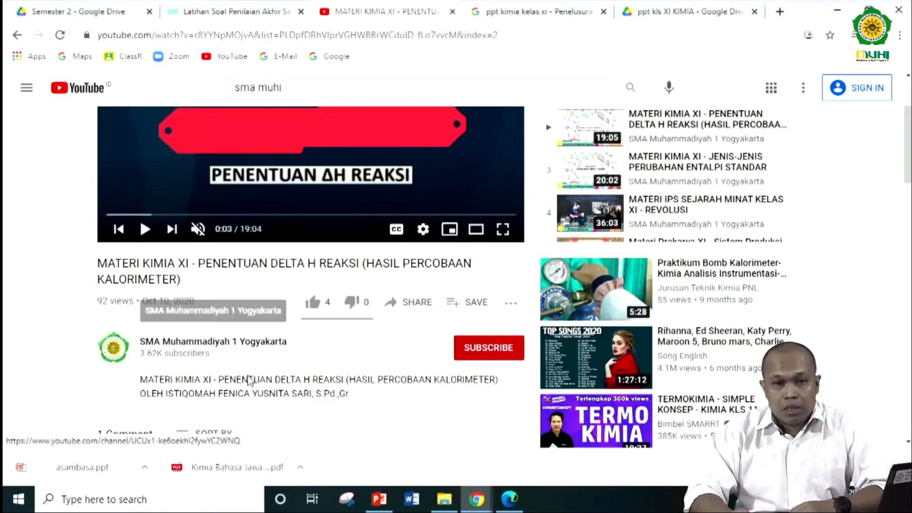
scroll(265, 379, up, 4)
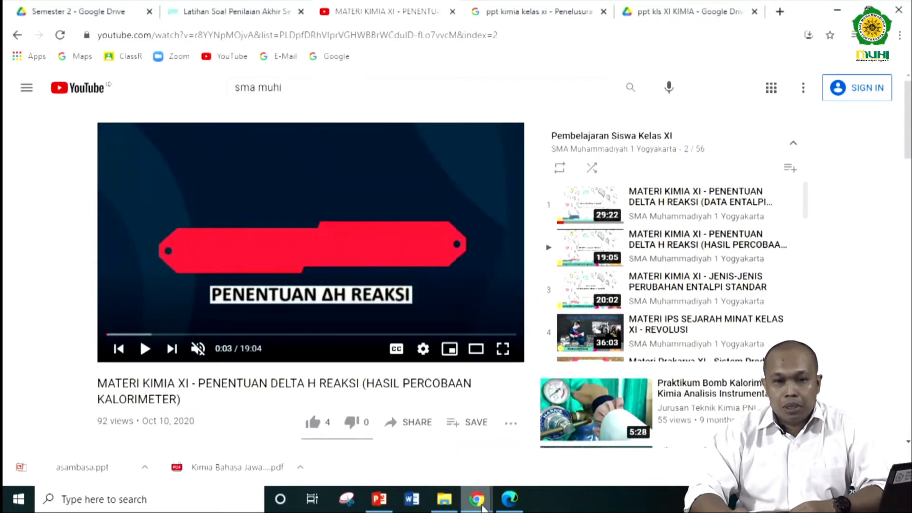
- Switch to the LMS window and start adding a new Page resource to the Dasar Kimia Kelas XI topic
mouse_move(474, 499)
click(420, 411)
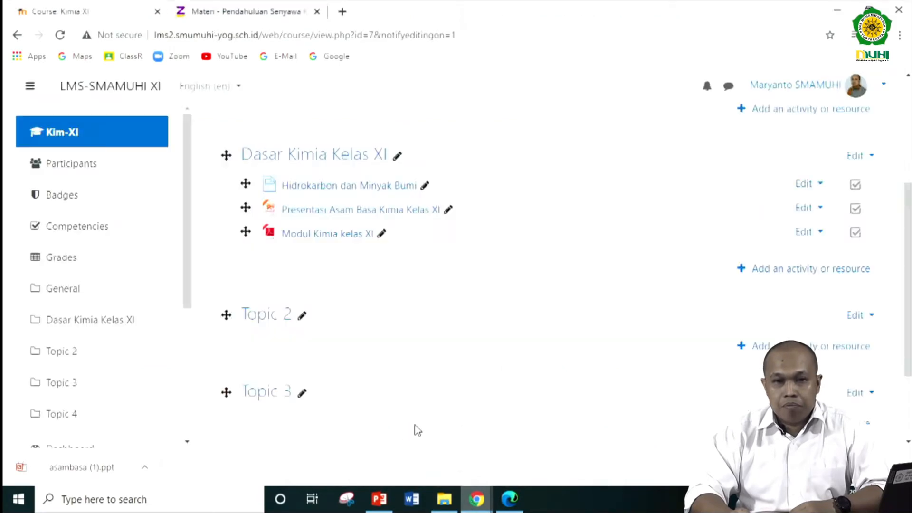
click(794, 272)
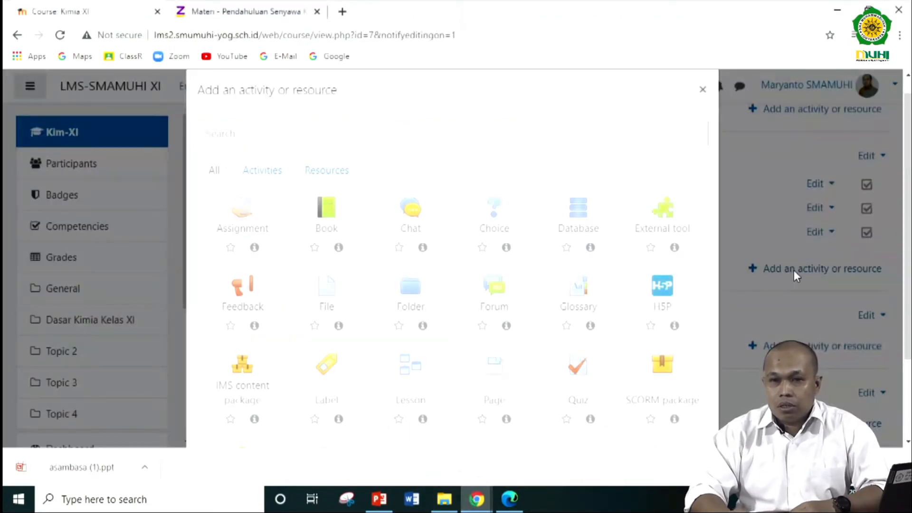
click(319, 169)
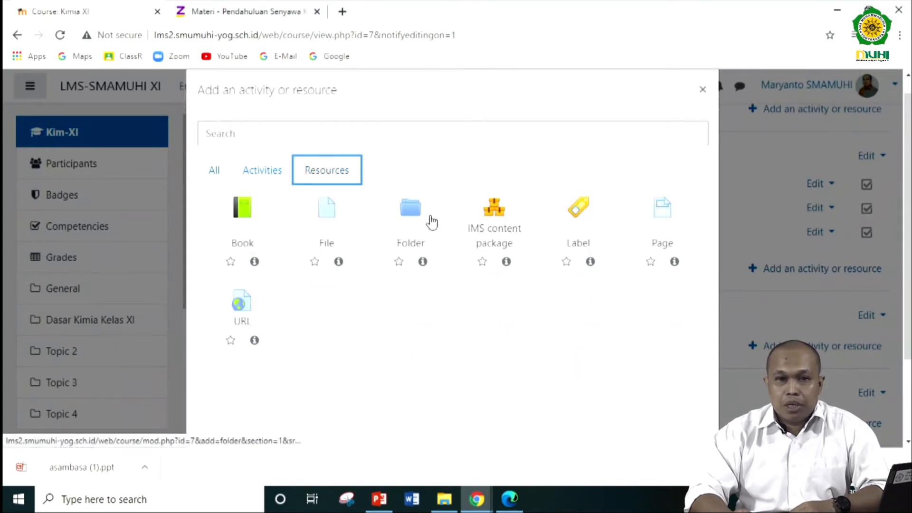
click(673, 218)
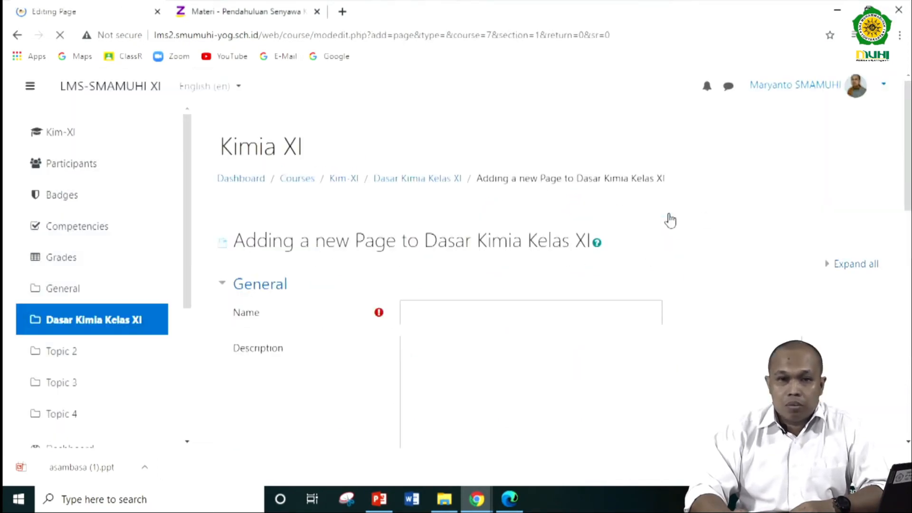
click(467, 309)
scroll(466, 313, down, 3)
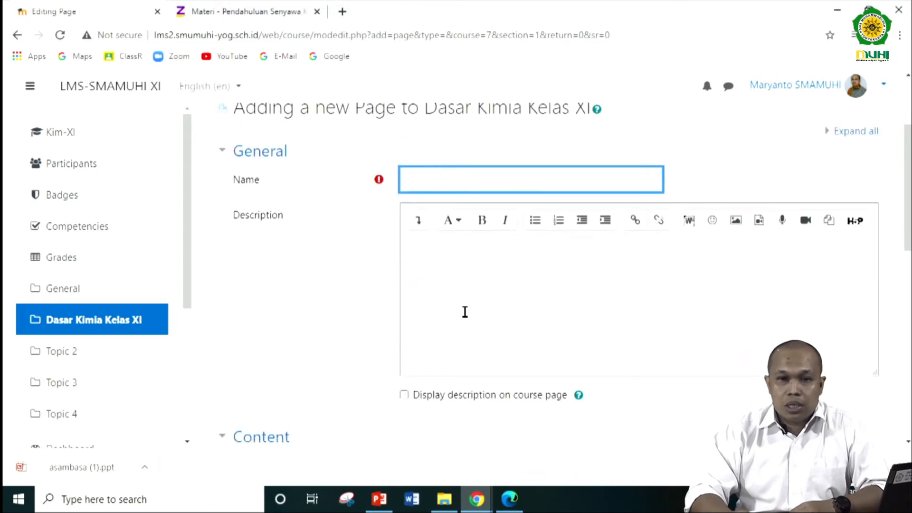
- Copy "PENENTUAN DELTA H REAKSI (HASIL PERCOBAAN KALORIMETER)" from the YouTube video title and paste it as the new page's name
mouse_move(477, 498)
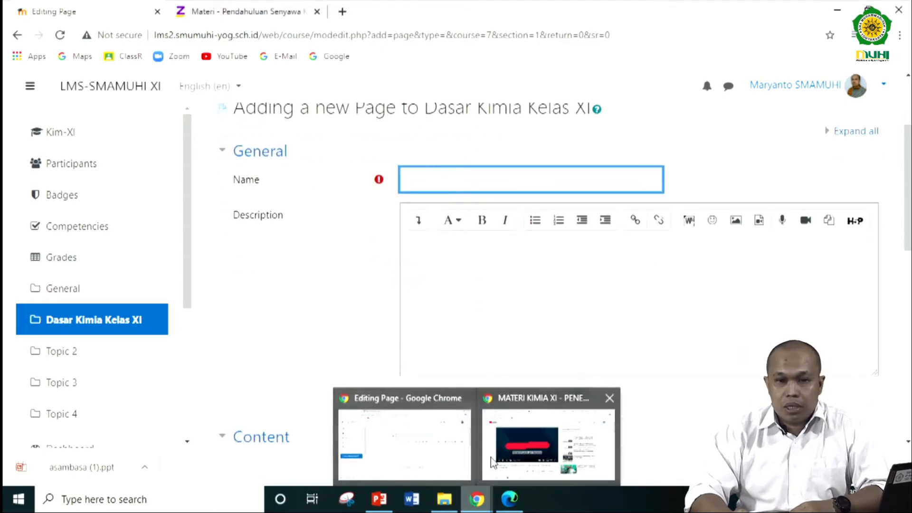
click(508, 417)
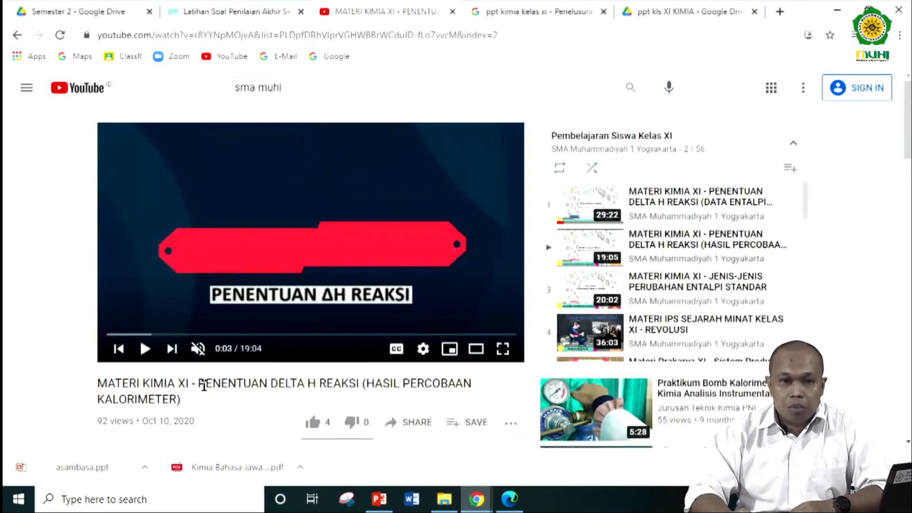
drag(200, 384, 357, 405)
right_click(357, 383)
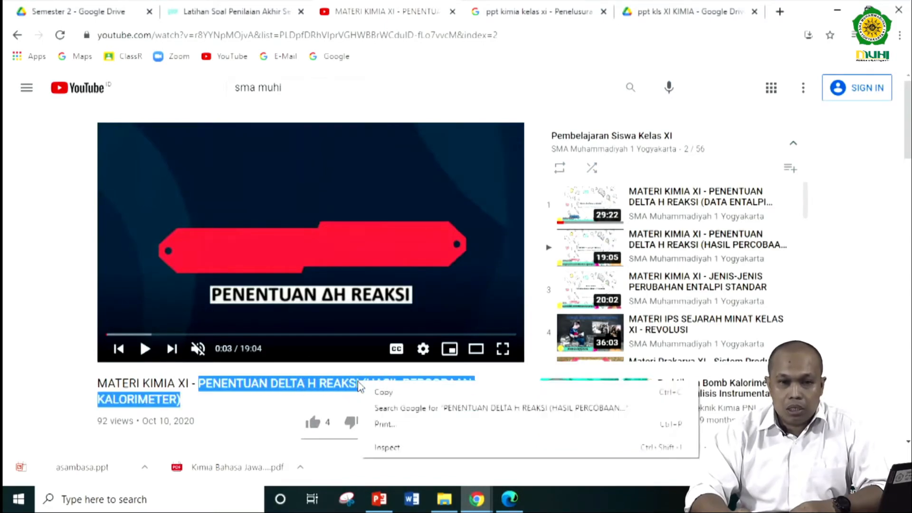
click(386, 393)
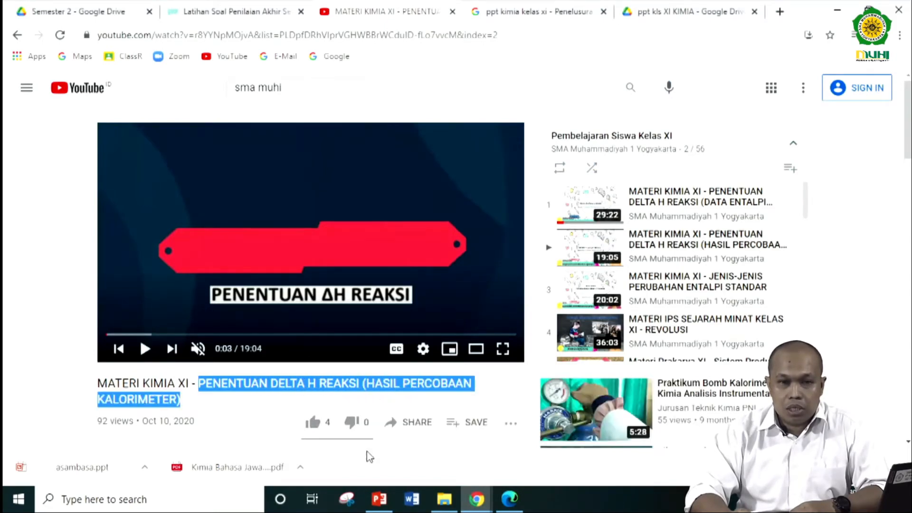
click(477, 499)
click(394, 421)
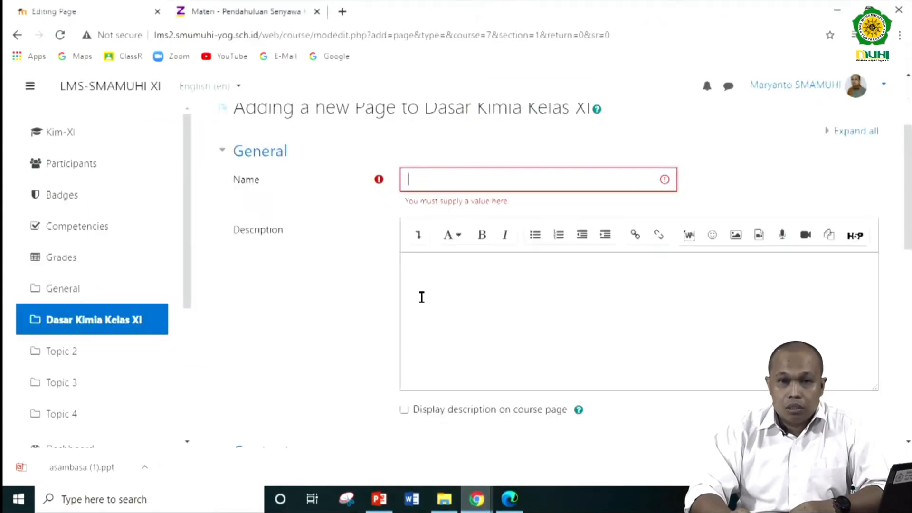
right_click(429, 181)
click(474, 282)
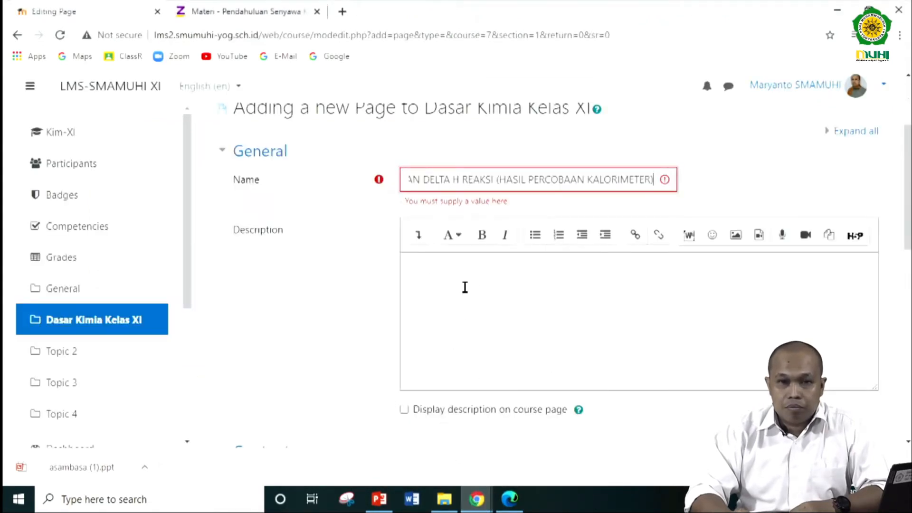
- Enter "VIDEO" followed by the copied title "PENENTUAN DELTA H REAKSI (HASIL PERCOBAAN KALORIMETER)" as the page's description
click(432, 281)
text(VIDEO)
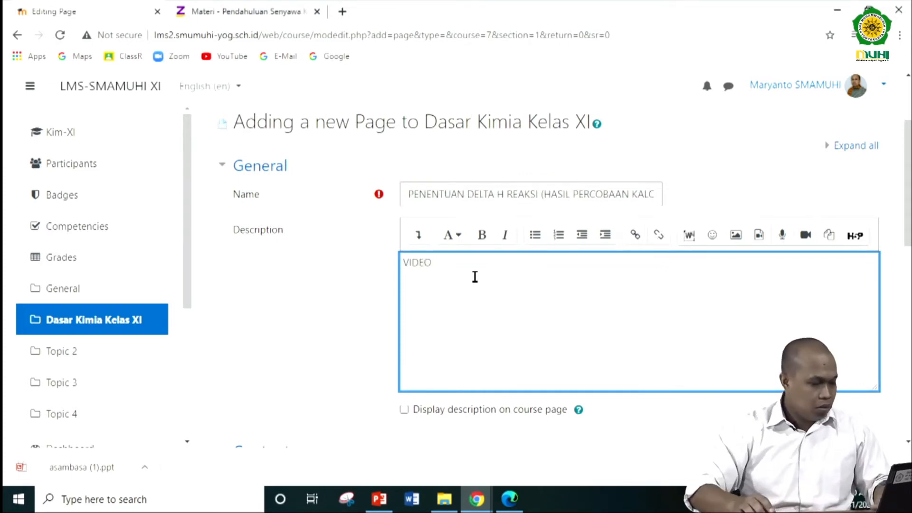
key(ctrl+v)
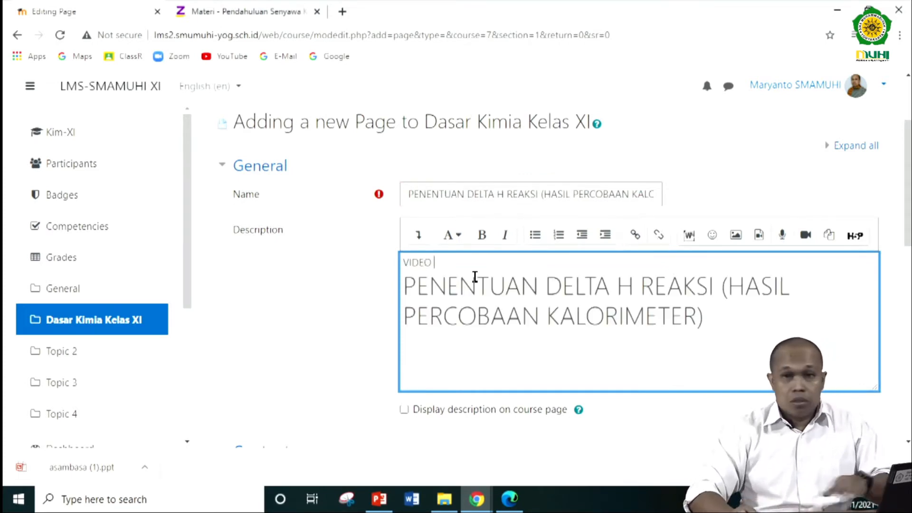
- Switch to the YouTube window and copy the video's full iframe embed code from its sharing options
scroll(490, 378, down, 5)
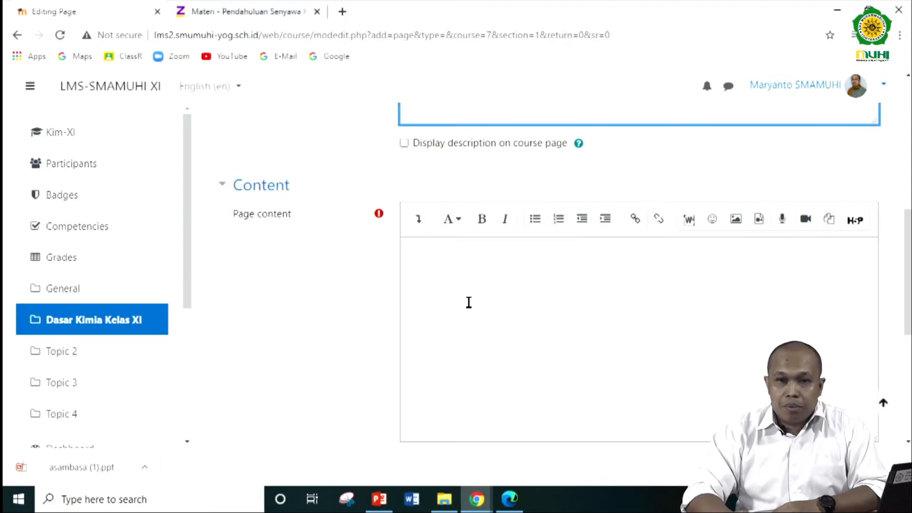
click(469, 300)
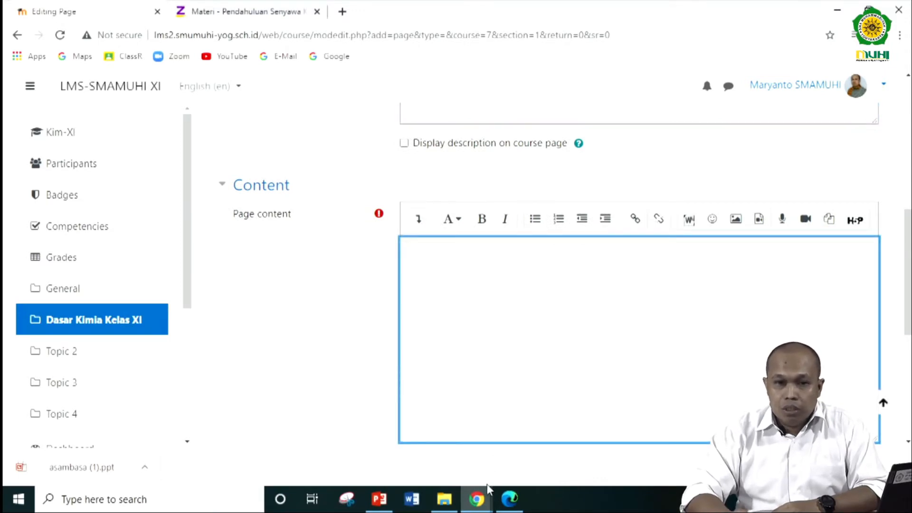
mouse_move(487, 492)
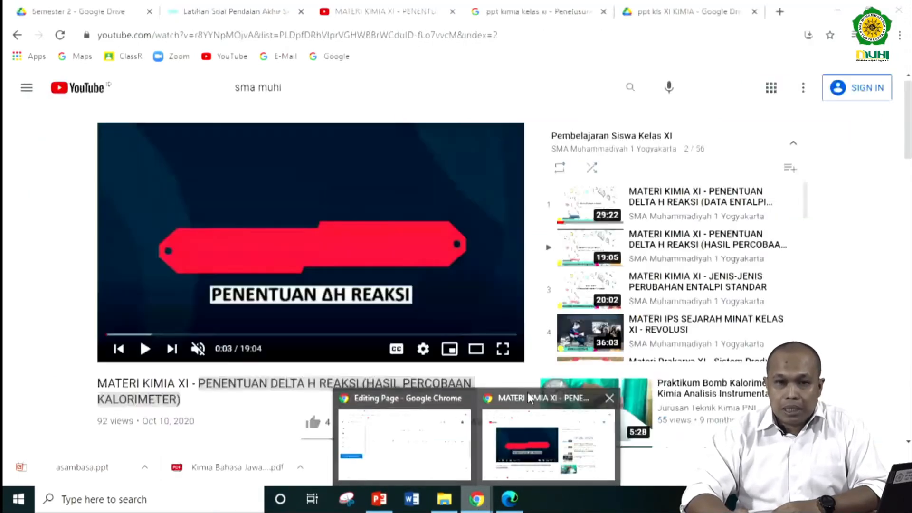
click(528, 394)
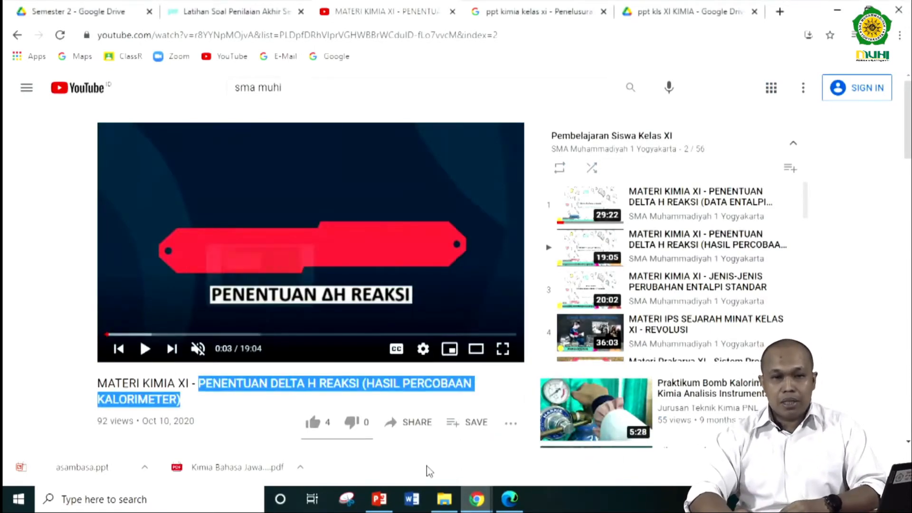
click(66, 336)
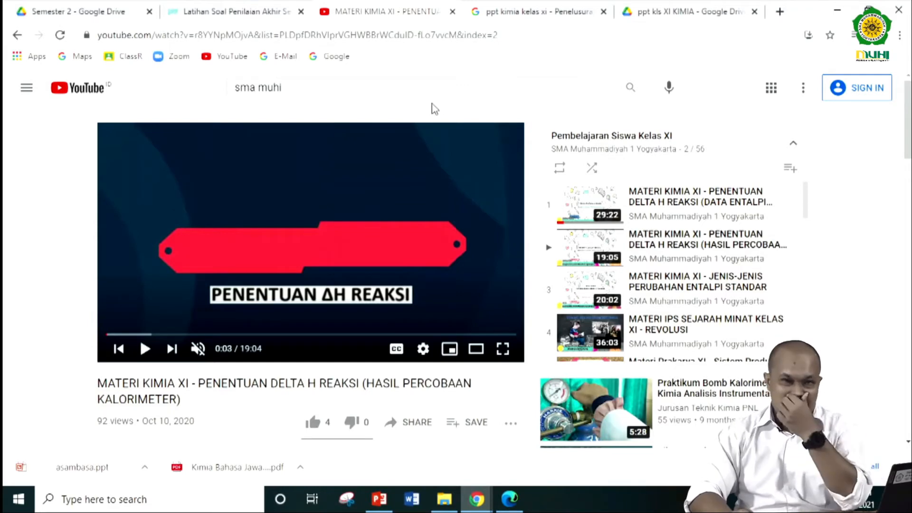
click(522, 39)
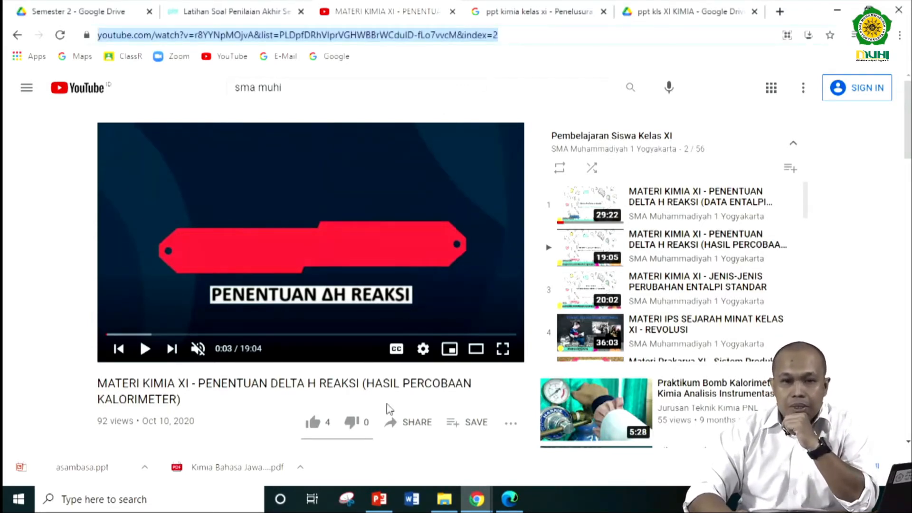
click(407, 425)
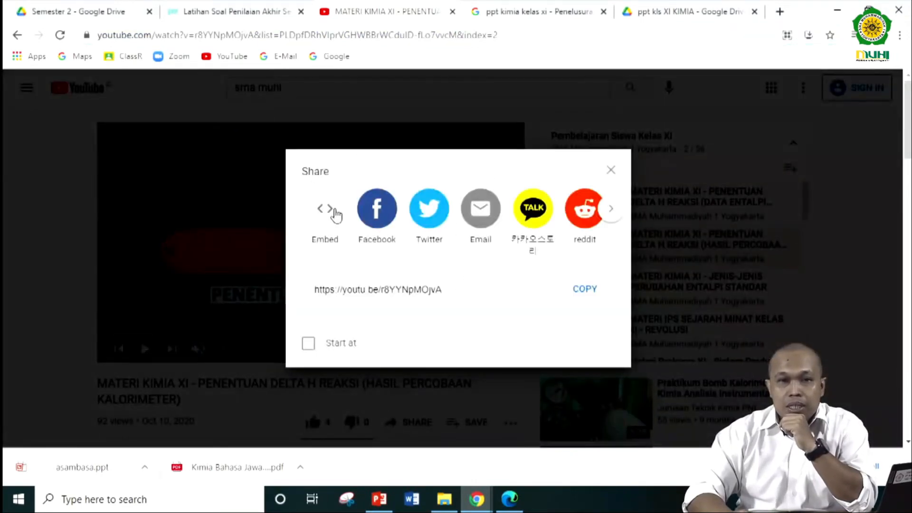
click(323, 209)
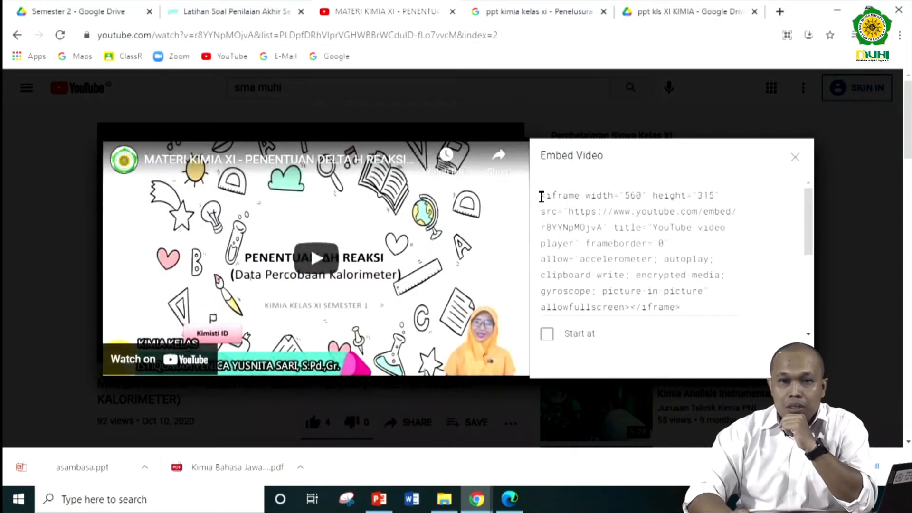
drag(545, 199, 712, 311)
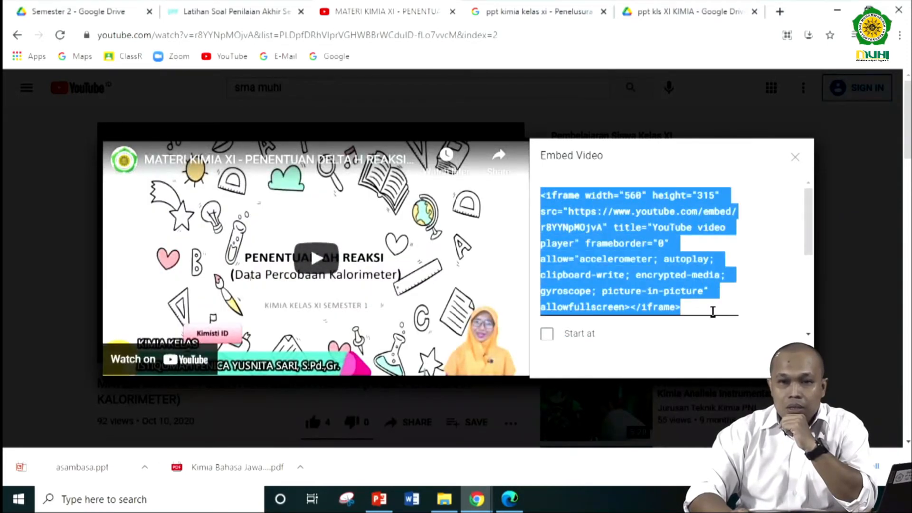
right_click(605, 242)
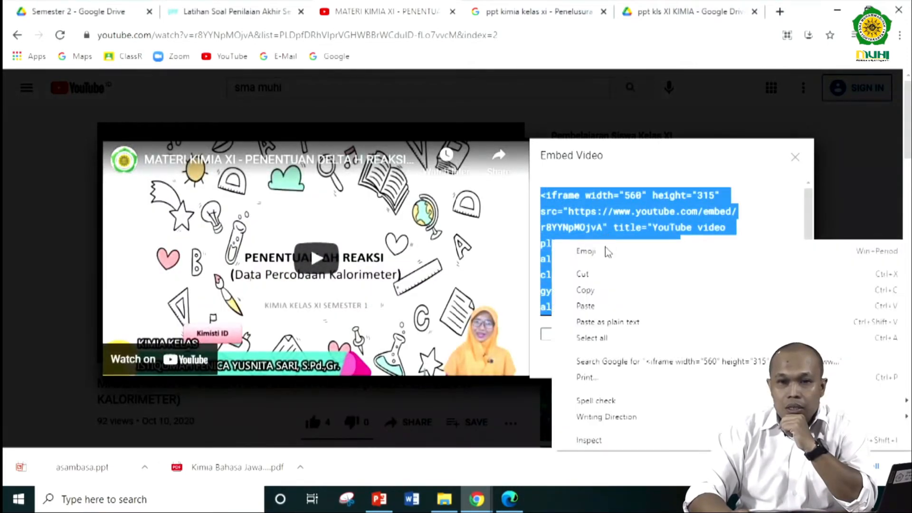
click(597, 291)
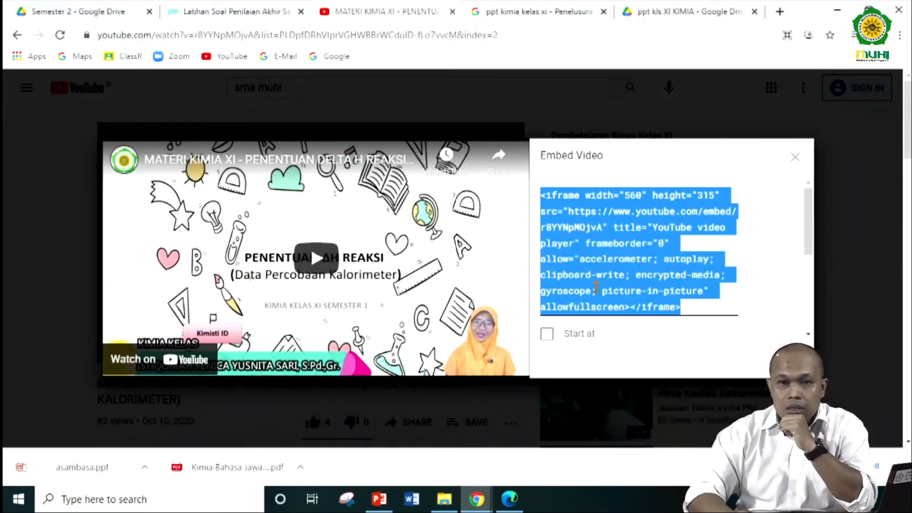
- Return to the LMS window and show the page content as HTML source in the expanded editor
click(479, 499)
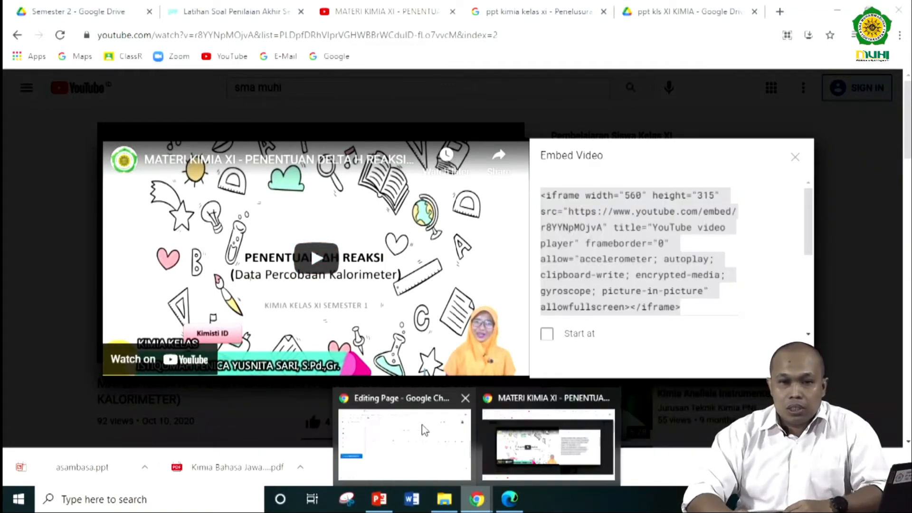
click(413, 430)
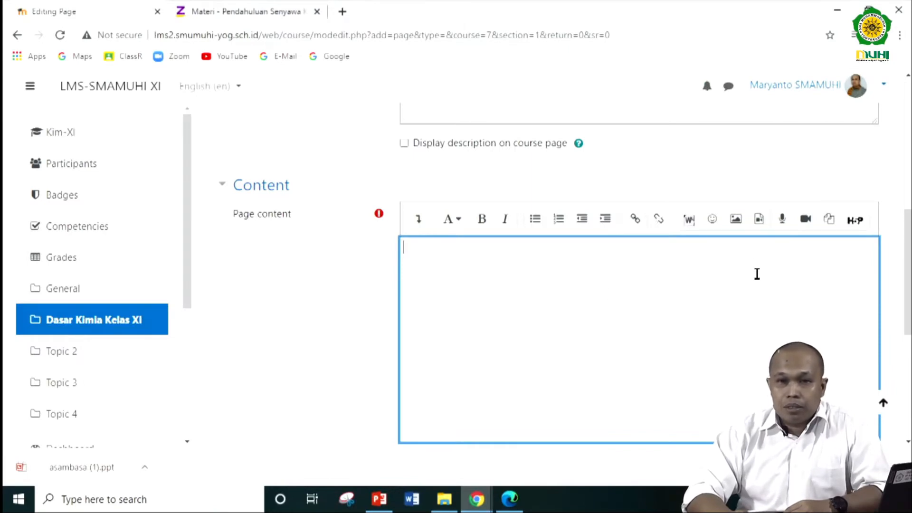
click(414, 221)
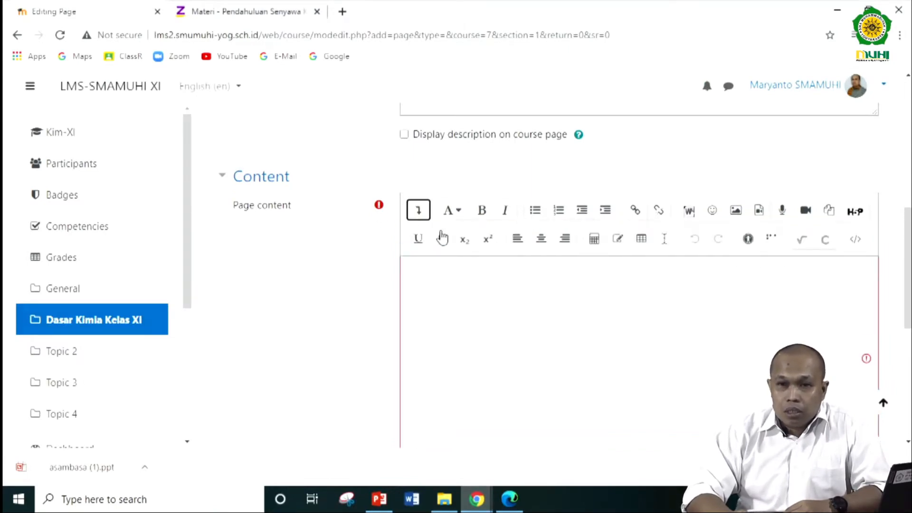
scroll(643, 321, down, 2)
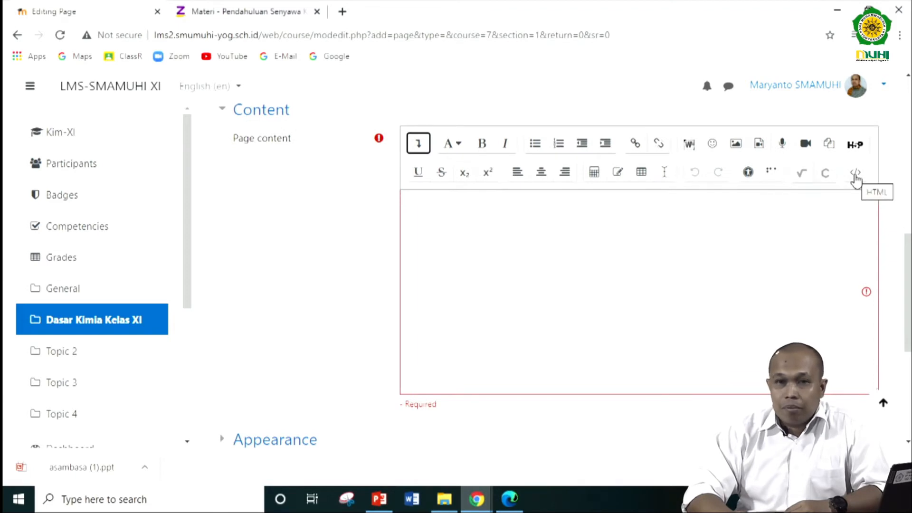
click(856, 174)
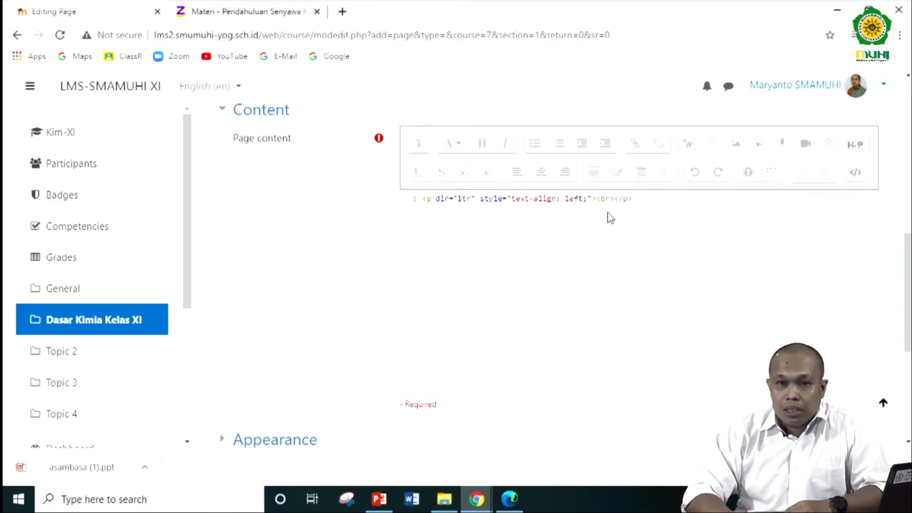
- Check the embed code on YouTube again, paste it inside the page content's HTML paragraph, and return the editor to visual view
click(478, 495)
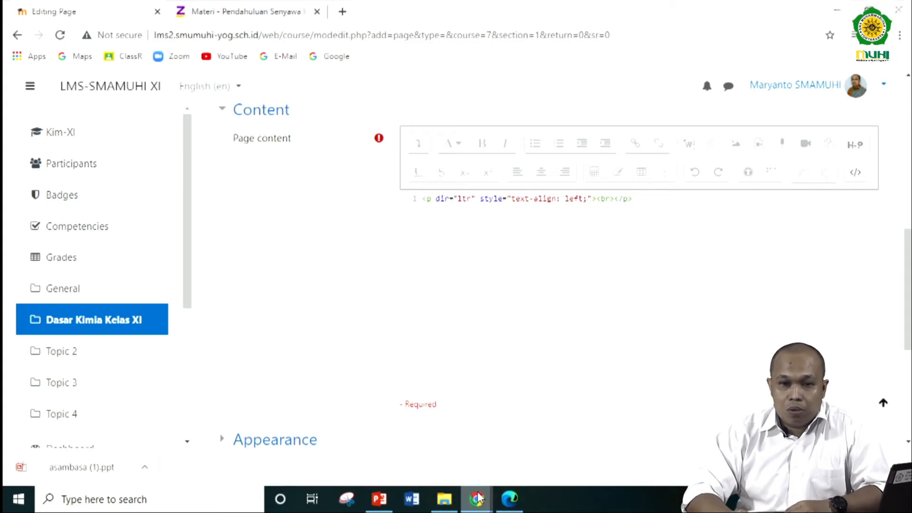
click(533, 409)
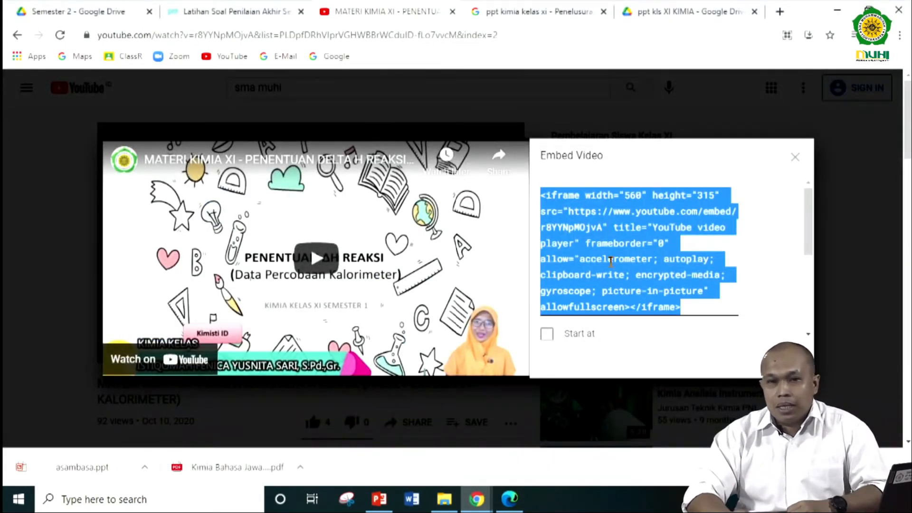
click(478, 499)
click(418, 438)
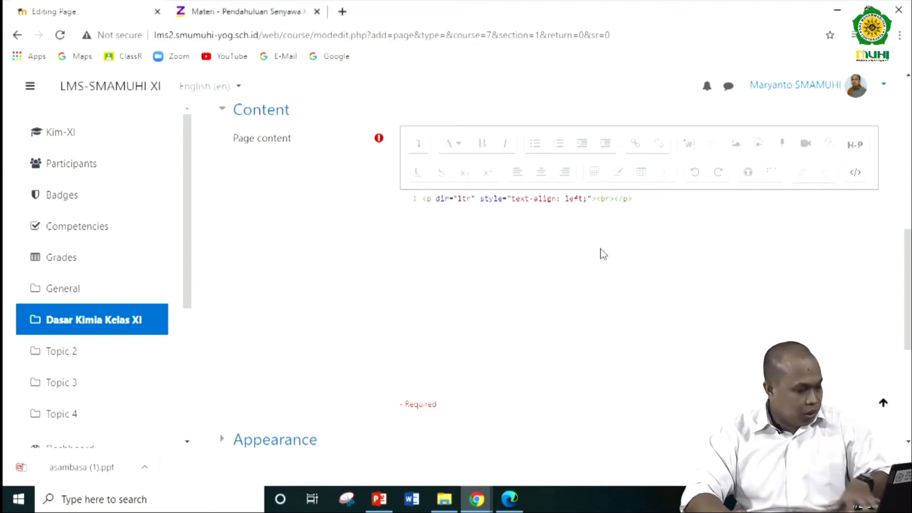
key(ctrl+v)
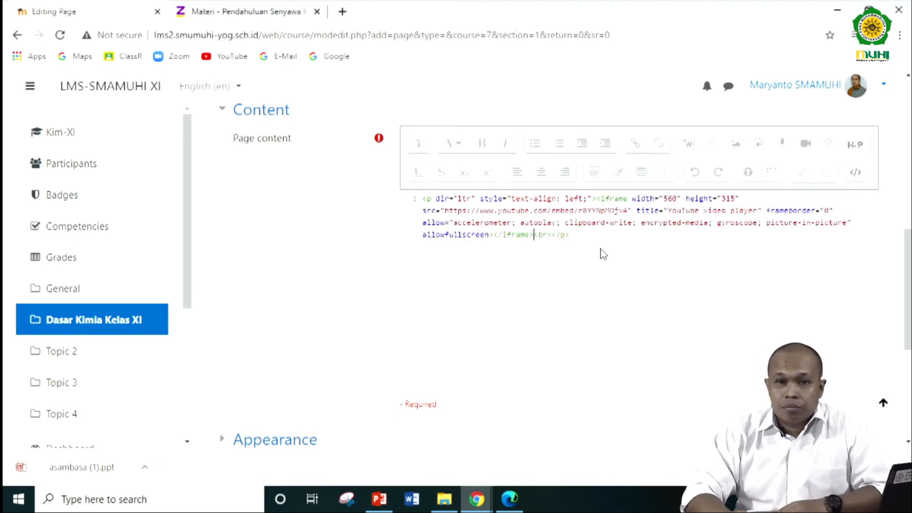
click(855, 173)
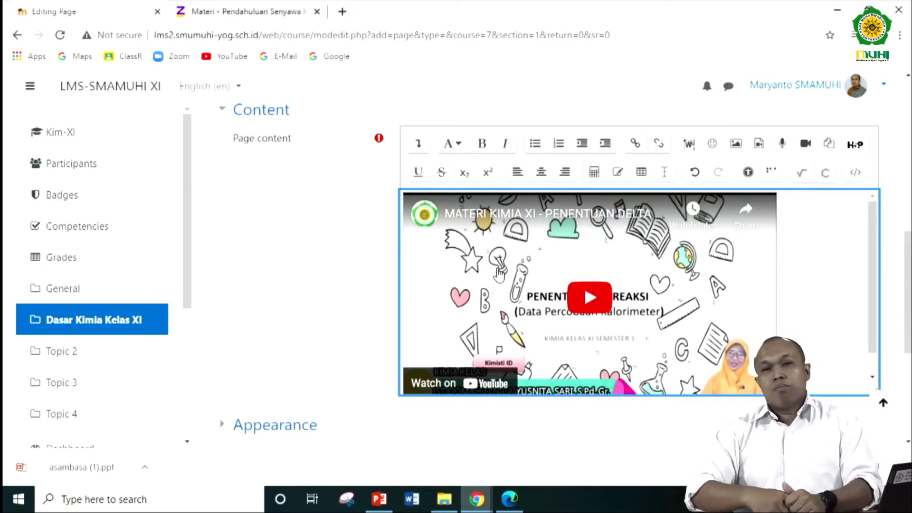
scroll(358, 207, up, 4)
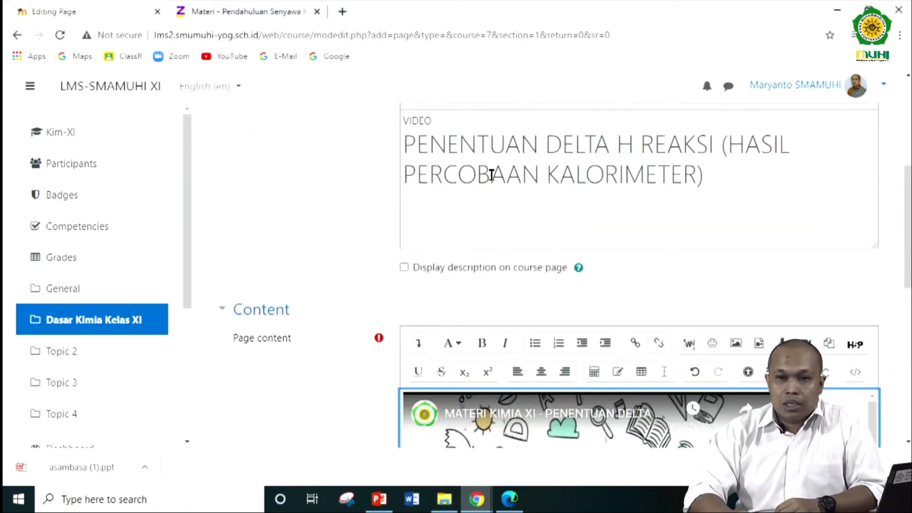
- Switch to the YouTube window, reopen the video's embed sharing option and select the full iframe code again
scroll(492, 175, down, 3)
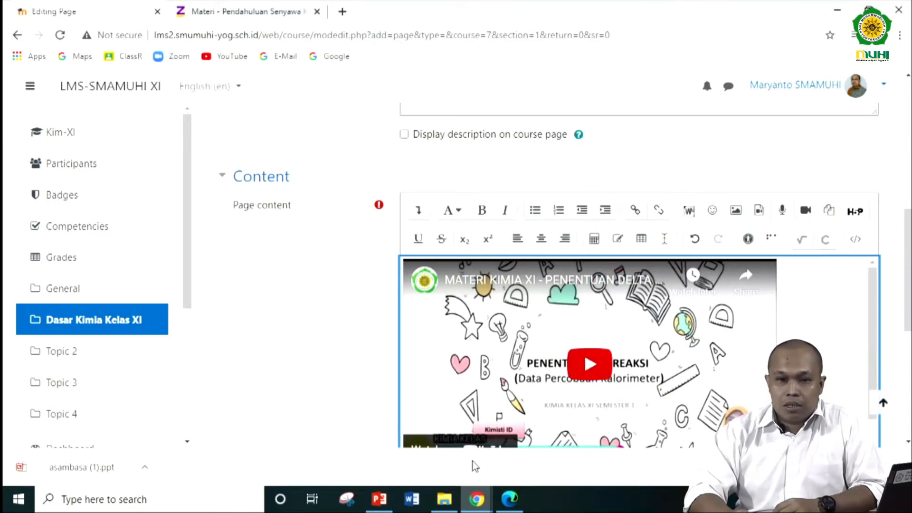
click(477, 499)
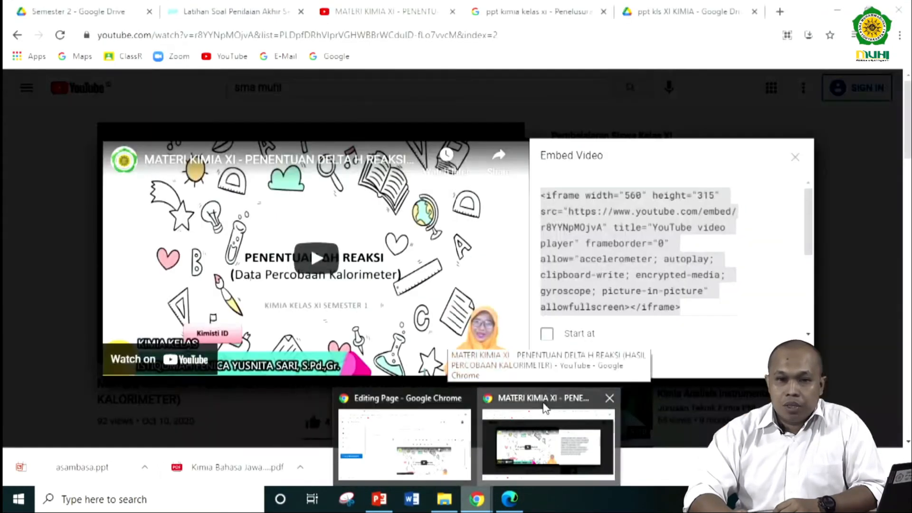
click(545, 408)
click(794, 157)
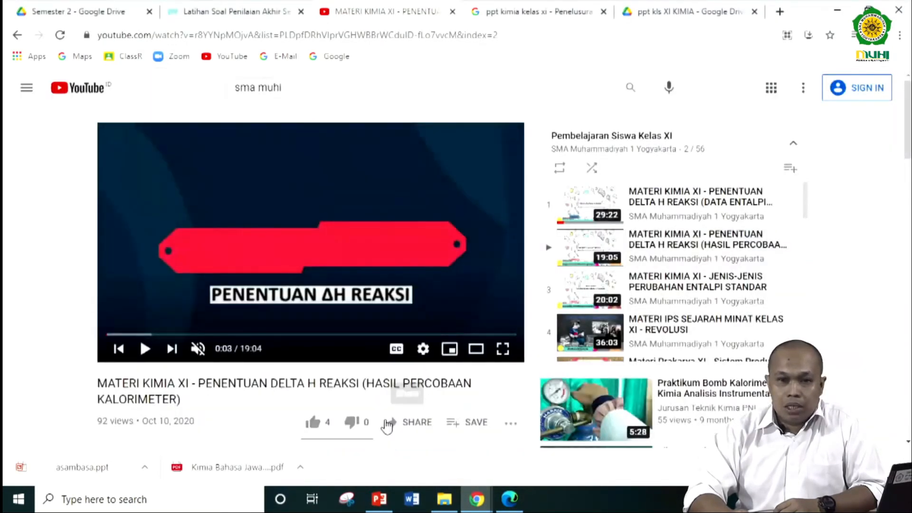
click(411, 423)
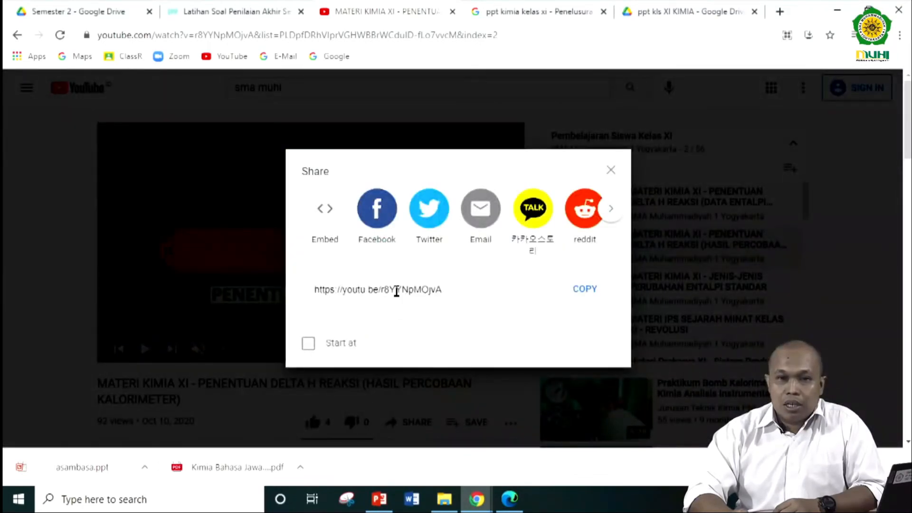
click(326, 209)
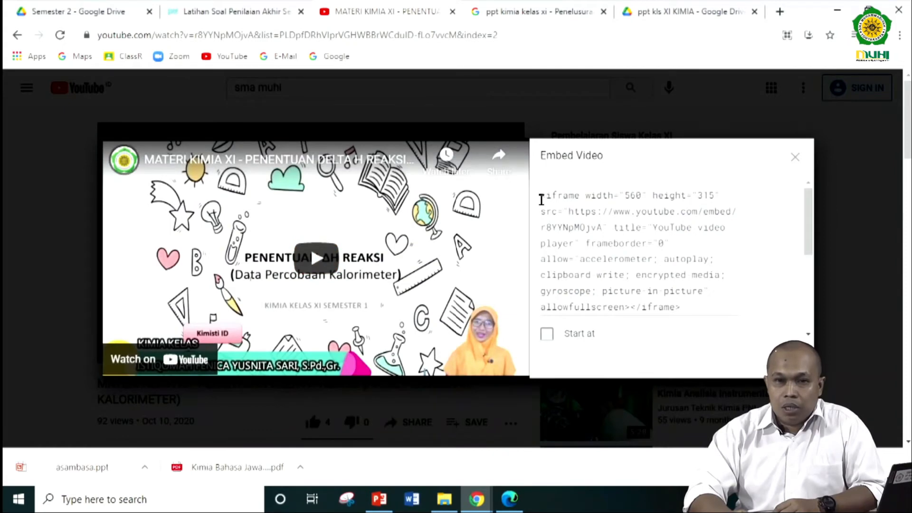
drag(540, 196, 701, 308)
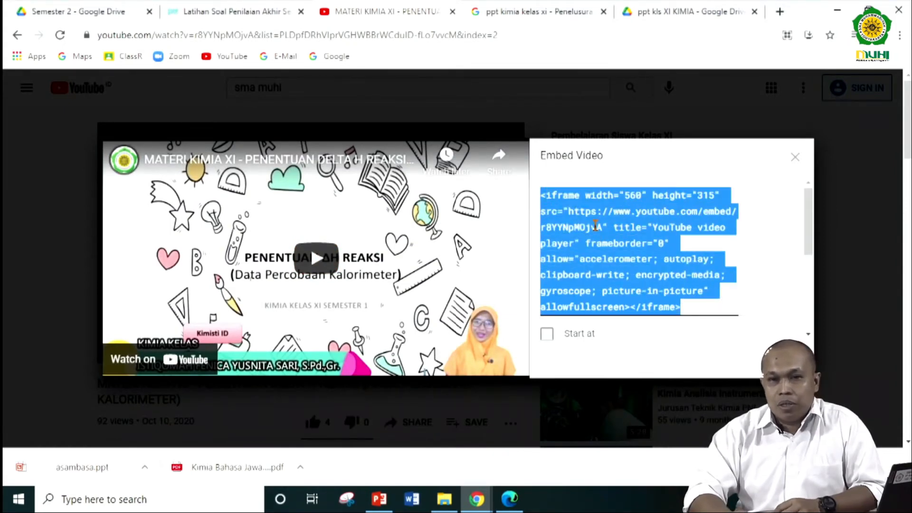
- Return to the LMS window, review the embedded iframe code in the page content's HTML source, and restore the visual view
click(477, 499)
mouse_move(367, 403)
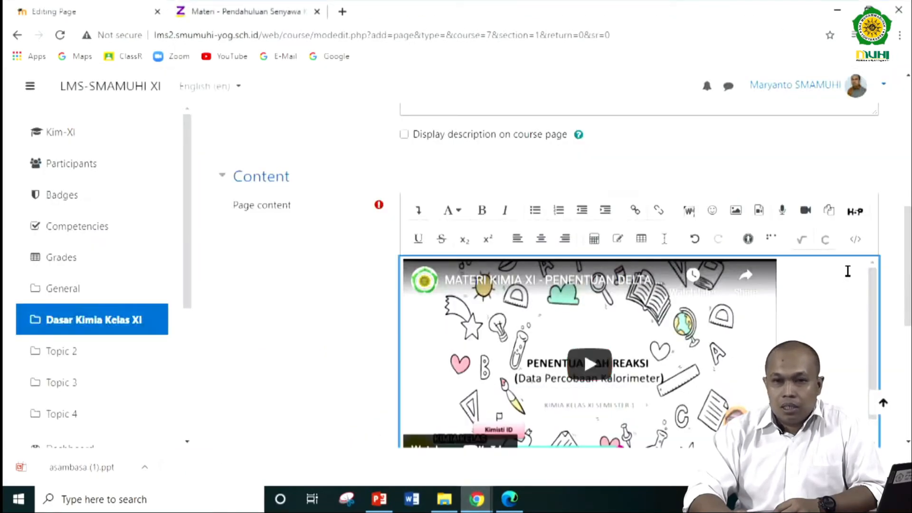
click(855, 243)
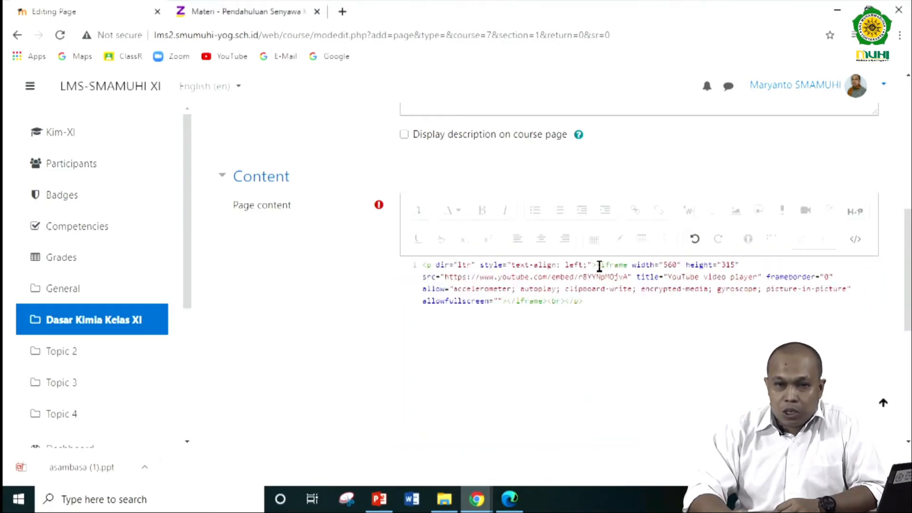
drag(598, 265, 546, 299)
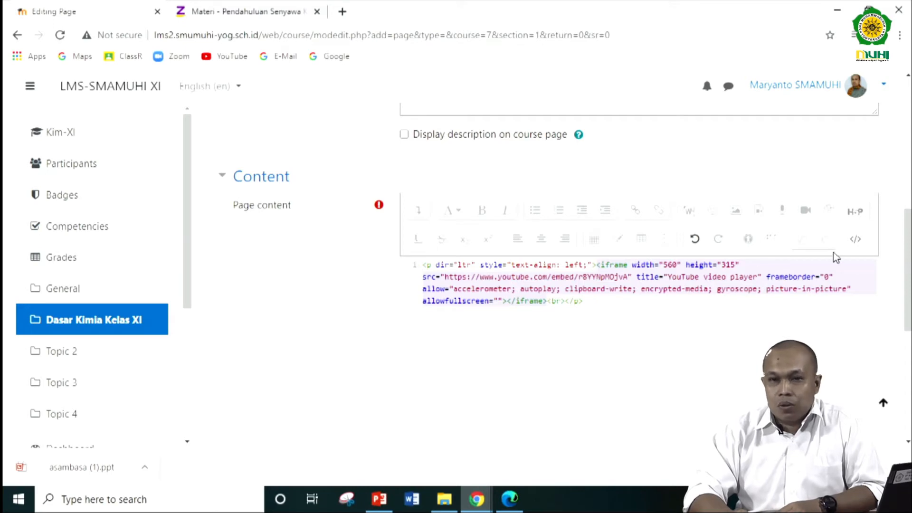
click(854, 239)
- Save the video page, return to the Kimia XI course, and turn course editing off
scroll(383, 314, down, 7)
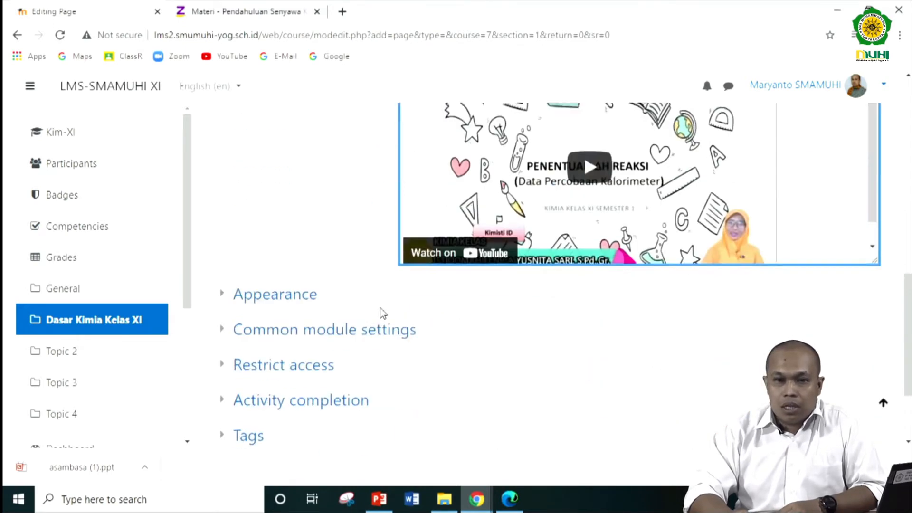
click(484, 390)
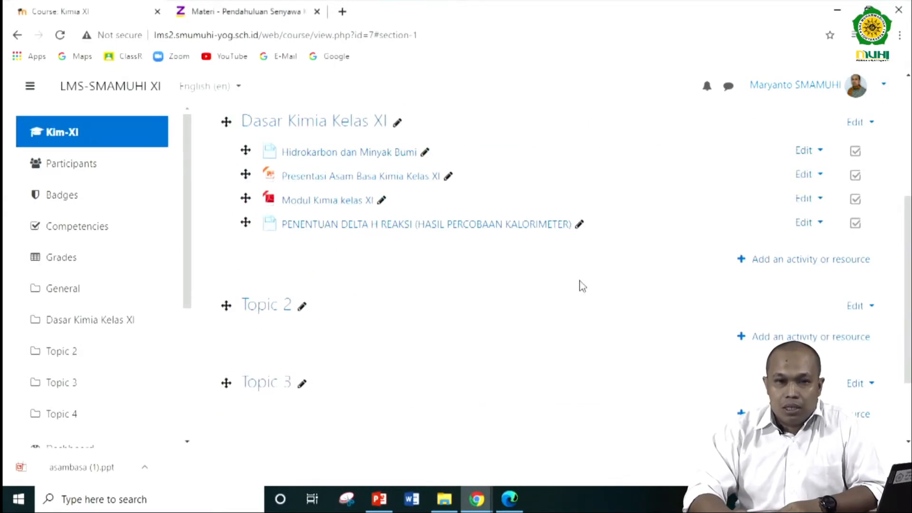
scroll(580, 285, up, 5)
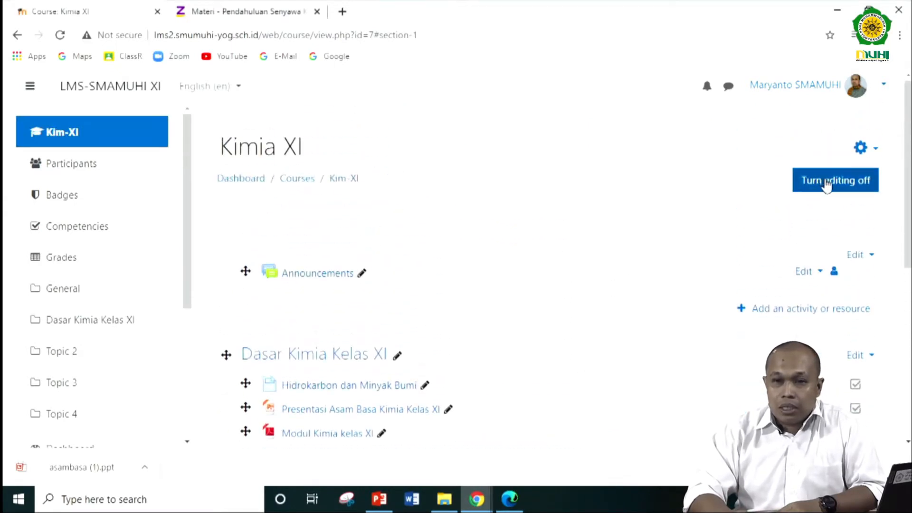
click(823, 182)
- View the page PENENTUAN DELTA H REAKSI (HASIL PERCOBAAN KALORIMETER) with its embedded video, and return to the Kim-XI course
scroll(688, 260, down, 3)
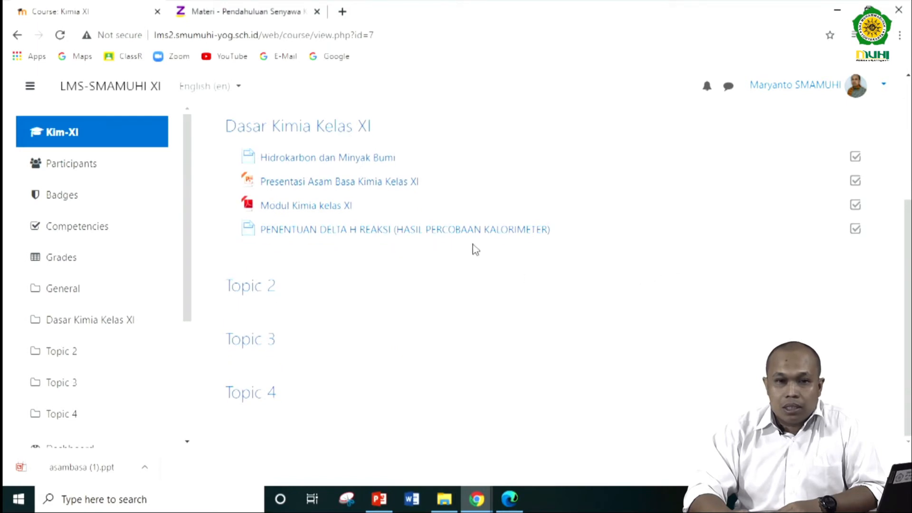
click(452, 233)
scroll(700, 264, down, 3)
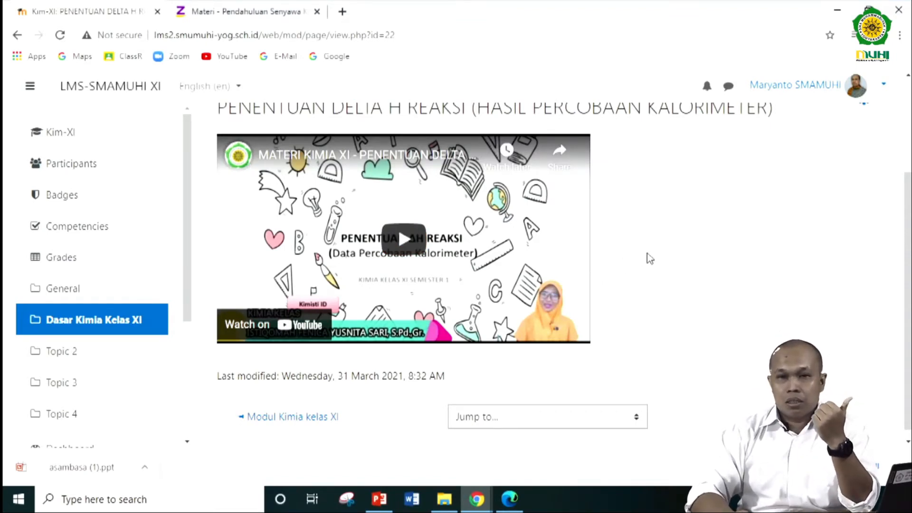
scroll(647, 253, up, 3)
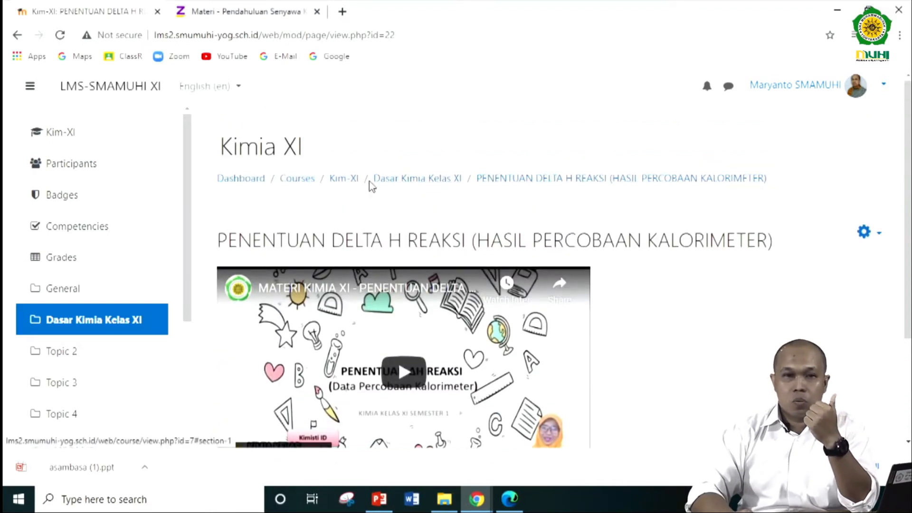
click(346, 178)
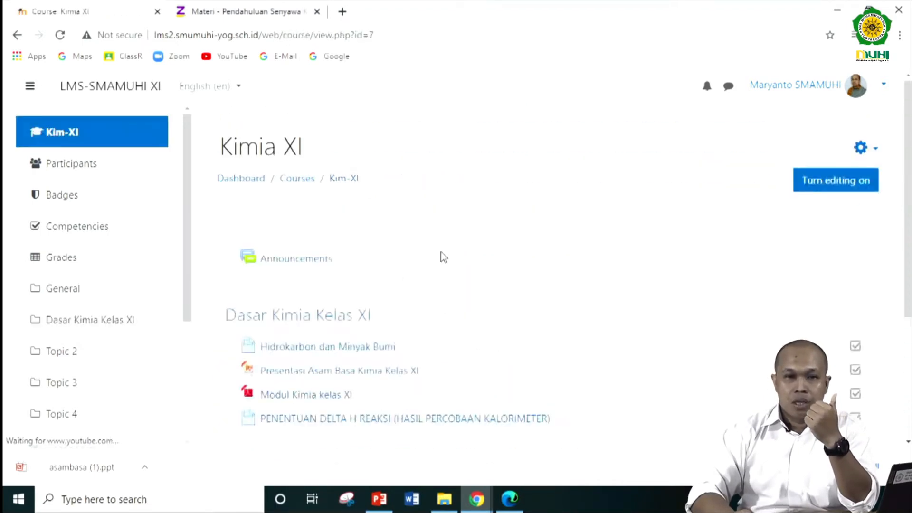
- View the Hidrokarbon dan Minyak Bumi page, return to the course, and review the Dasar Kimia Kelas XI resources
click(342, 346)
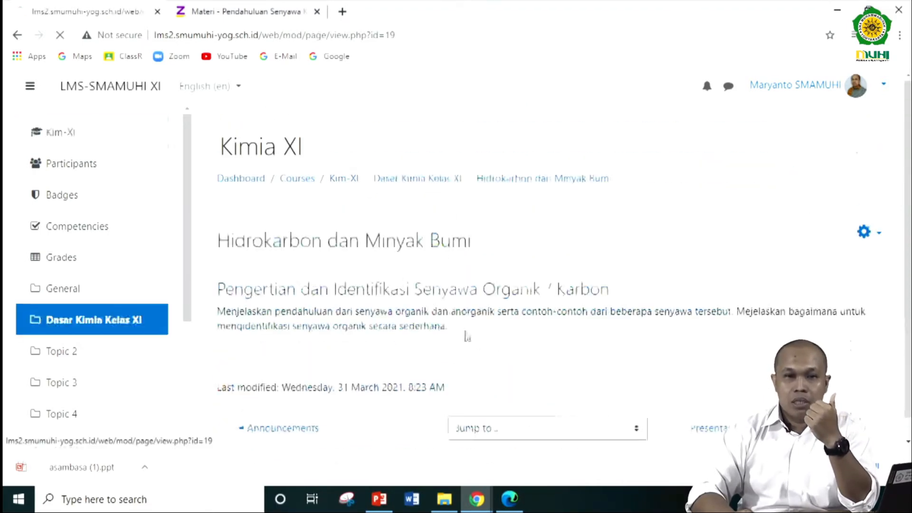
click(343, 180)
scroll(392, 295, down, 1)
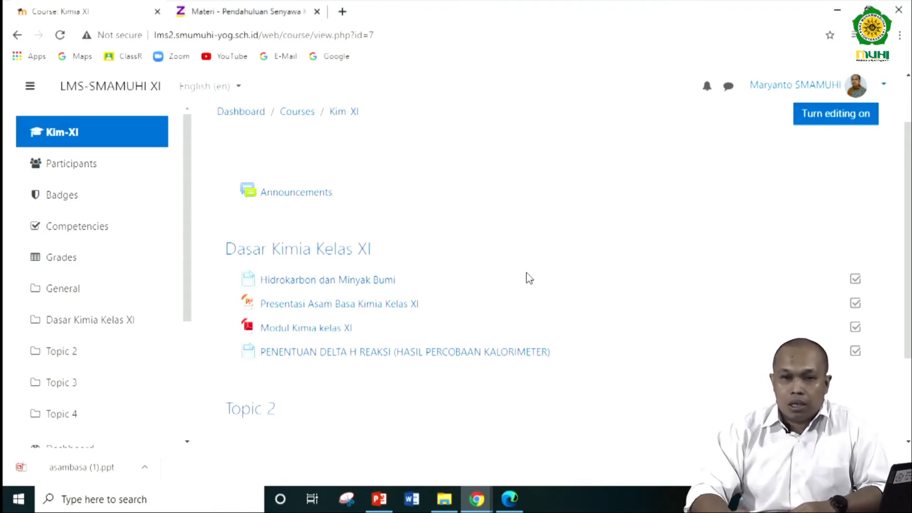
scroll(528, 278, down, 1)
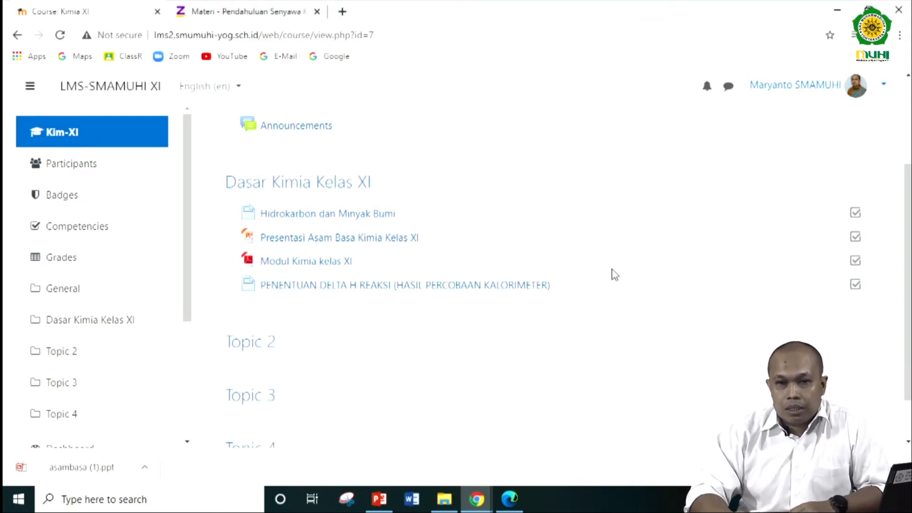
- Turn editing on for the Kimia XI course and open its full Course administration page
scroll(615, 275, up, 3)
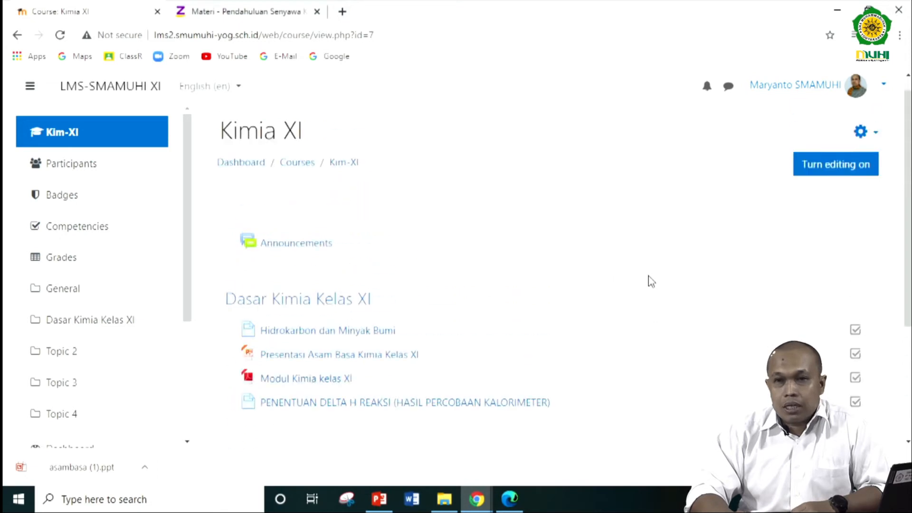
click(820, 186)
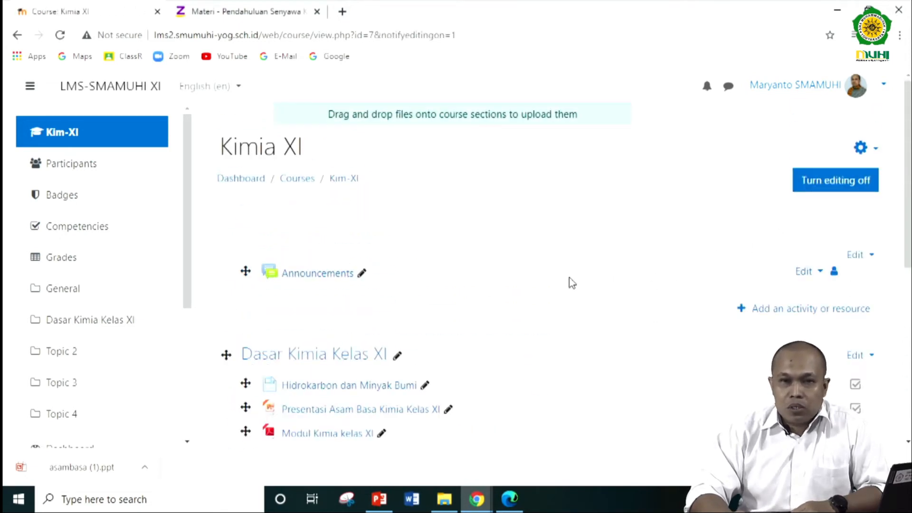
click(875, 151)
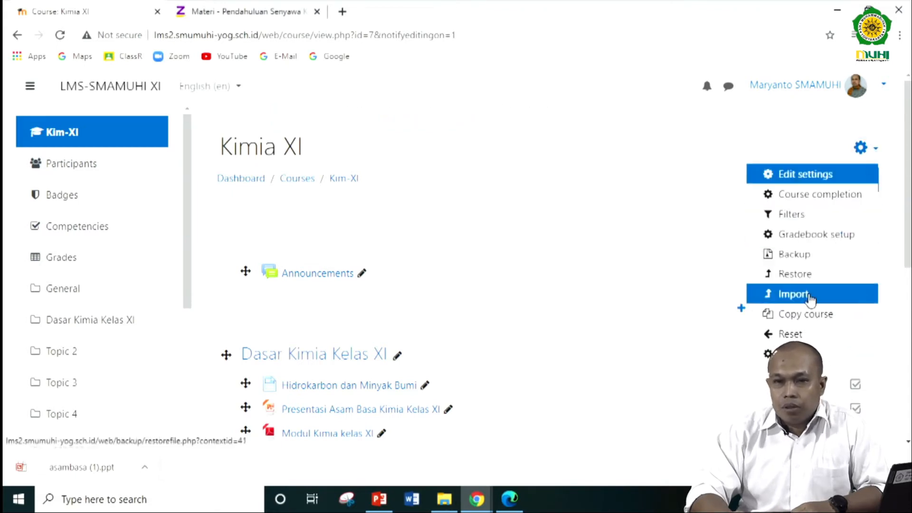
click(808, 353)
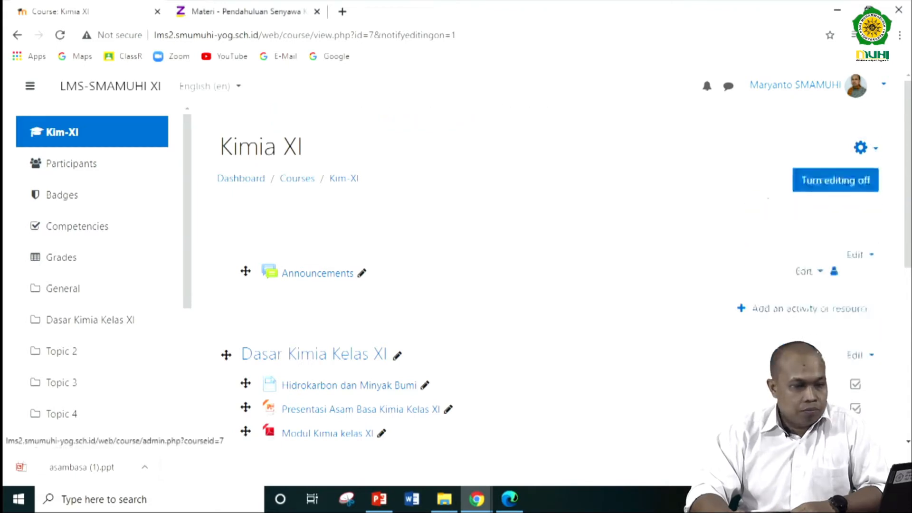
- Look through the Course administration options down to Question bank, and go back to the course page
scroll(388, 272, down, 6)
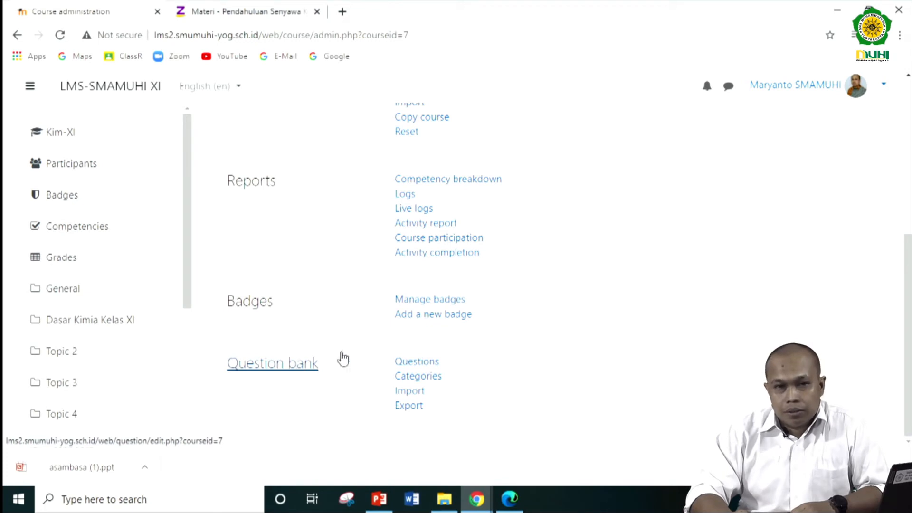
scroll(380, 351, up, 6)
click(17, 35)
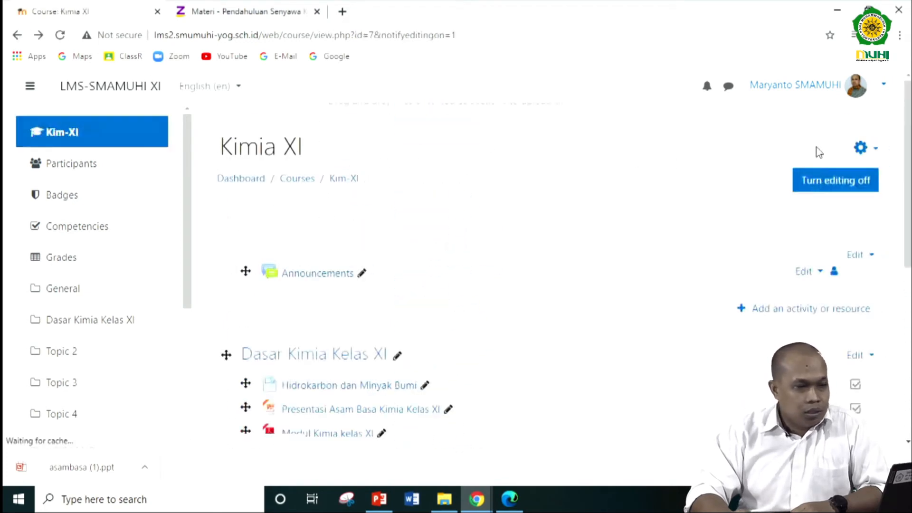
- Reopen the Kimia XI Course administration page and locate its Question bank options
click(868, 151)
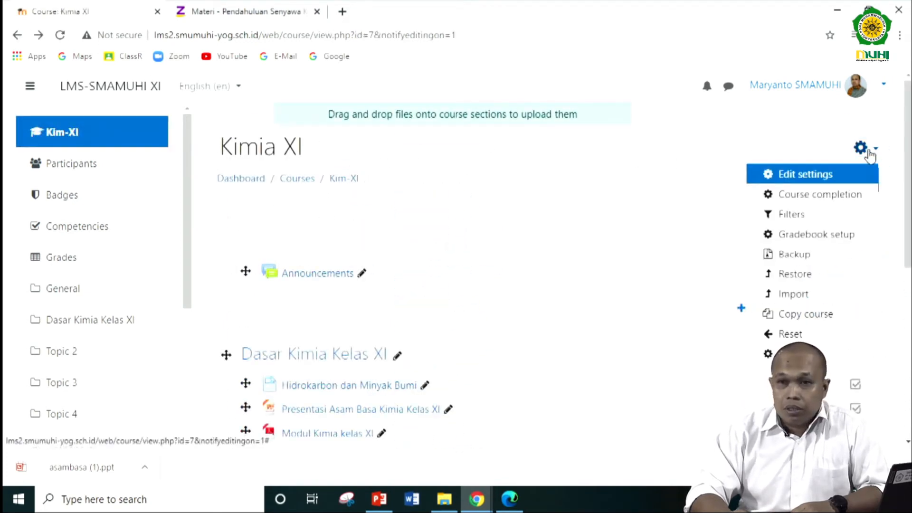
click(793, 355)
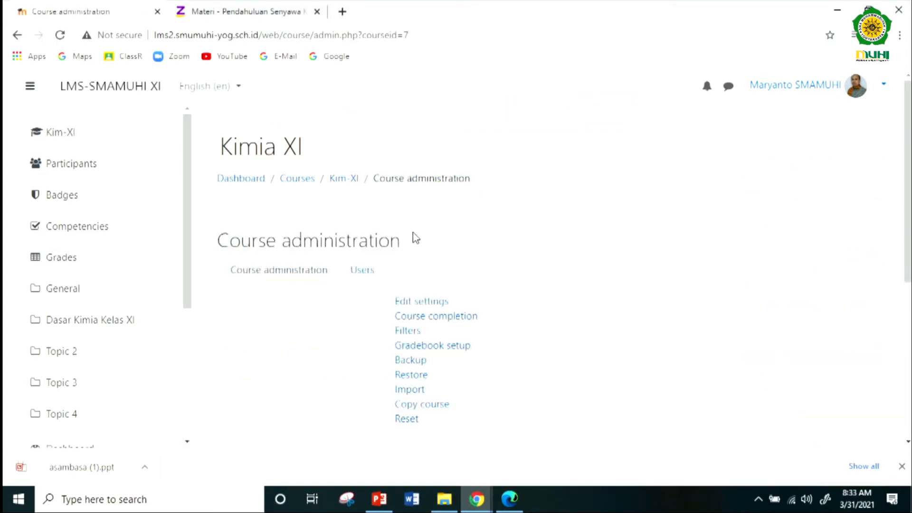
scroll(357, 219, down, 6)
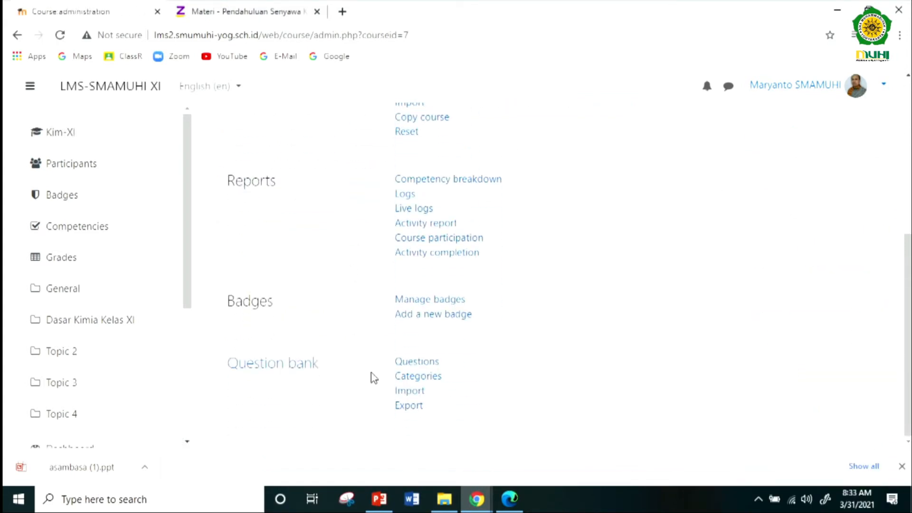
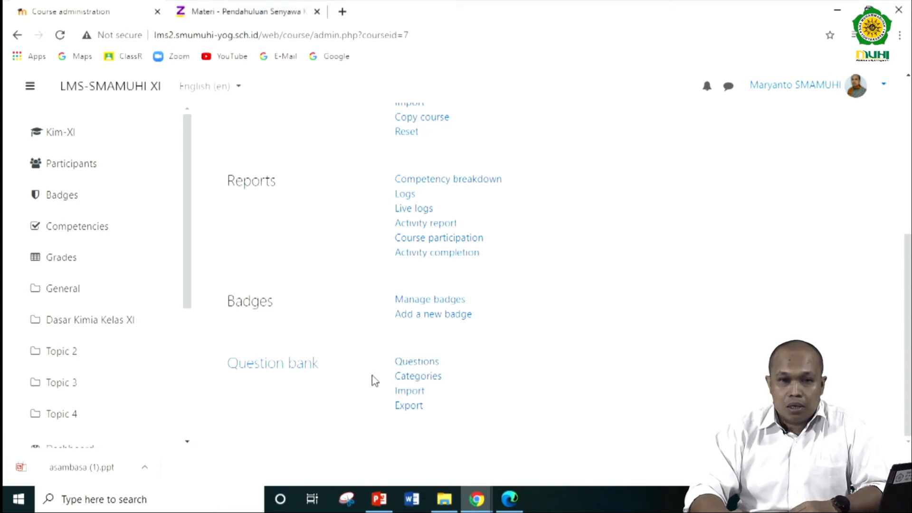
- Open the Kimia XI question bank and go to the Add category form on its categories page
click(421, 365)
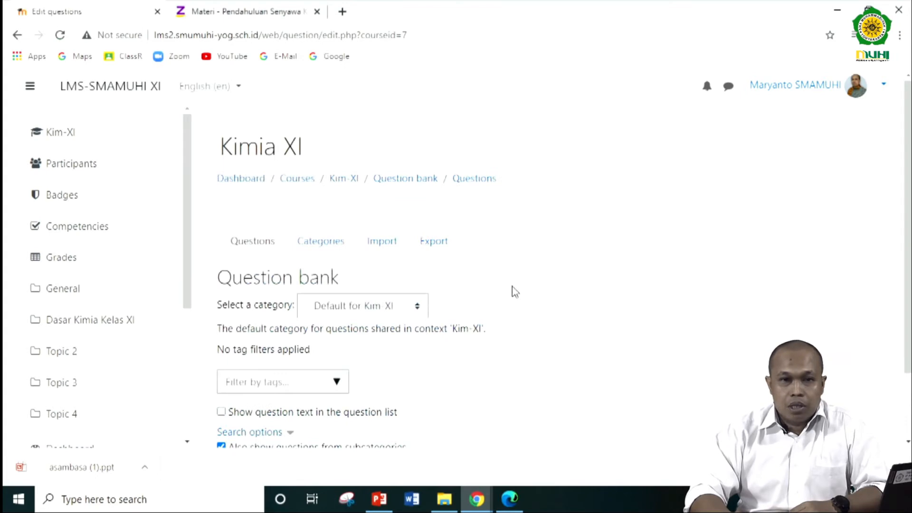
scroll(514, 291, down, 2)
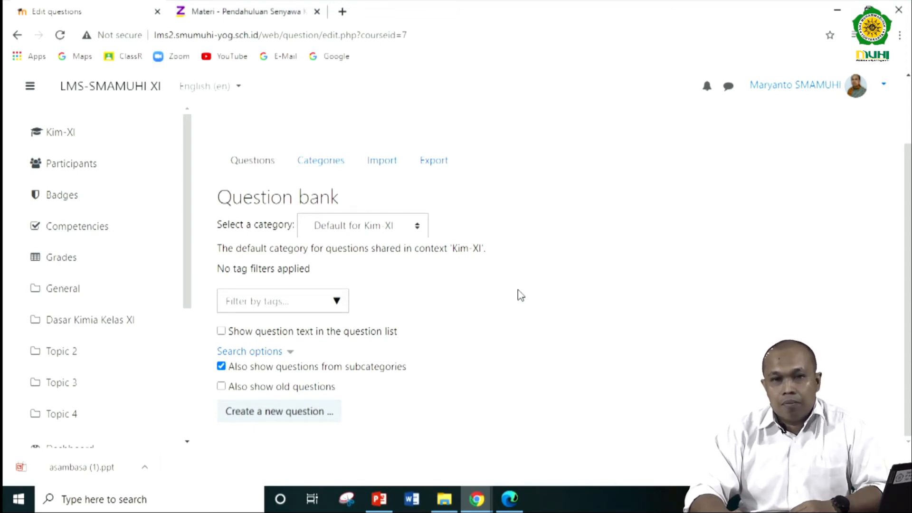
click(321, 162)
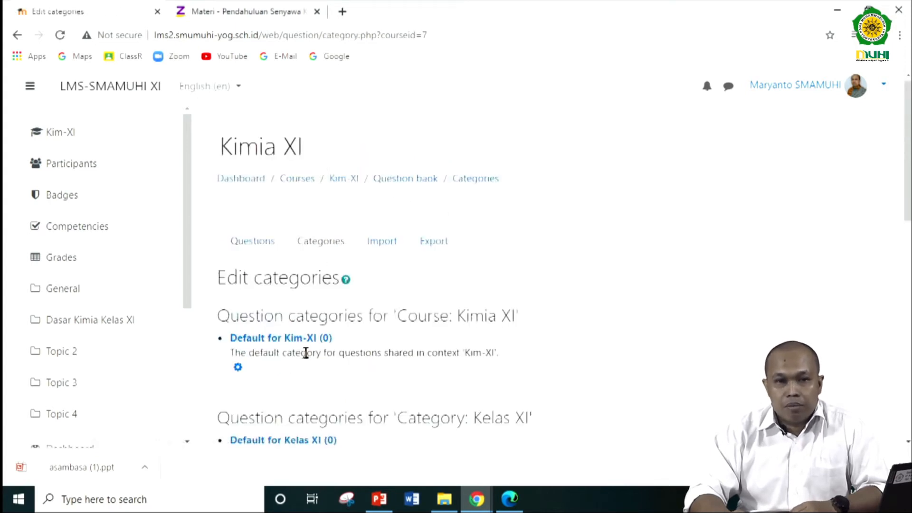
scroll(376, 305, down, 4)
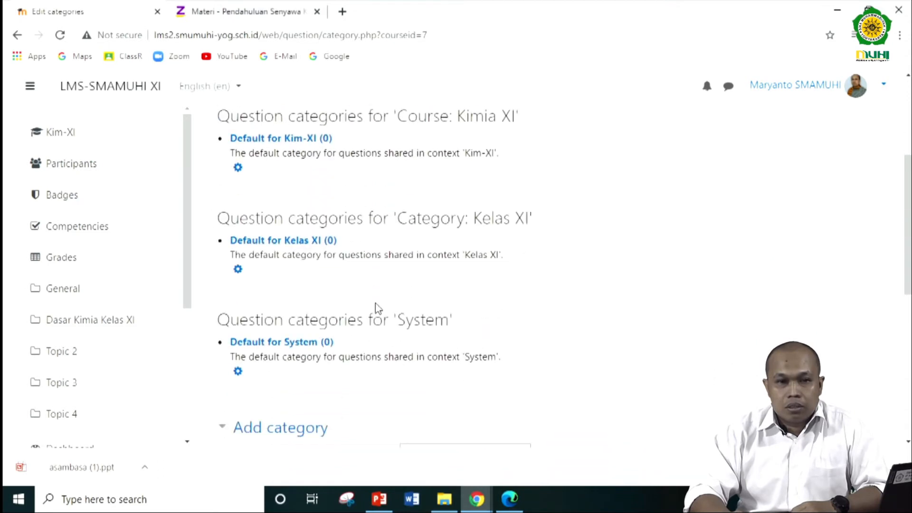
scroll(376, 308, down, 5)
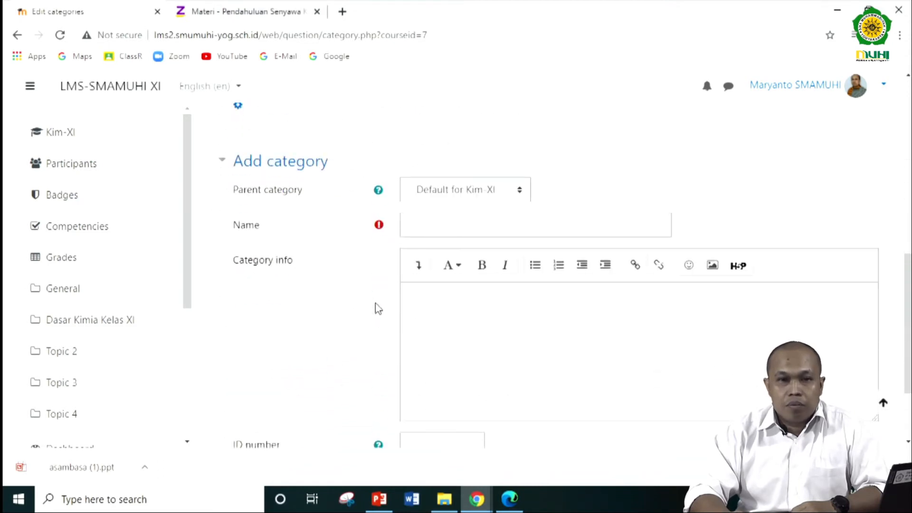
- Add a question category named "KD - 1" under Default for Kim-XI with the category info "Soal untuk KD - 1"
click(422, 225)
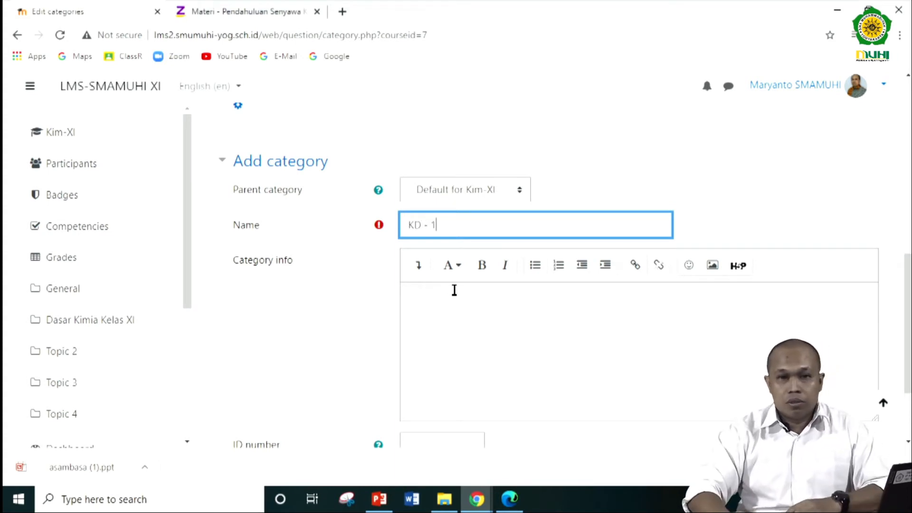
click(460, 307)
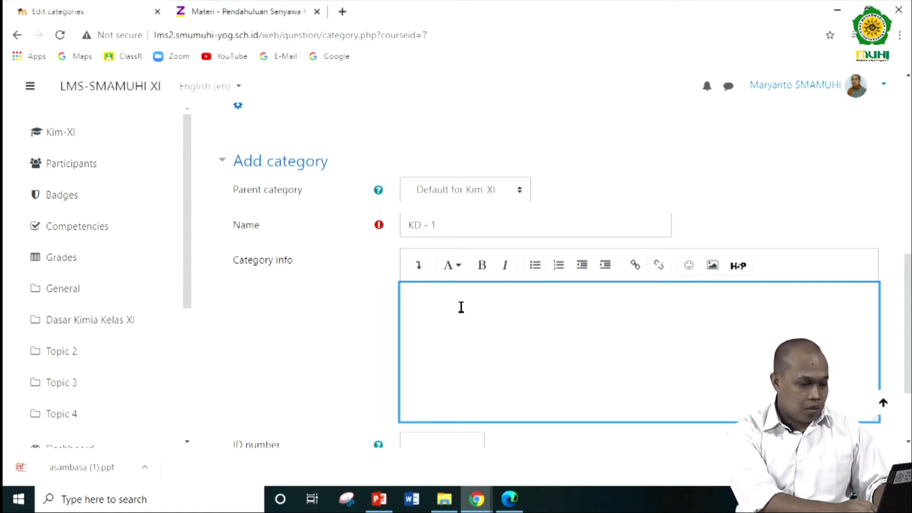
text(Soal )
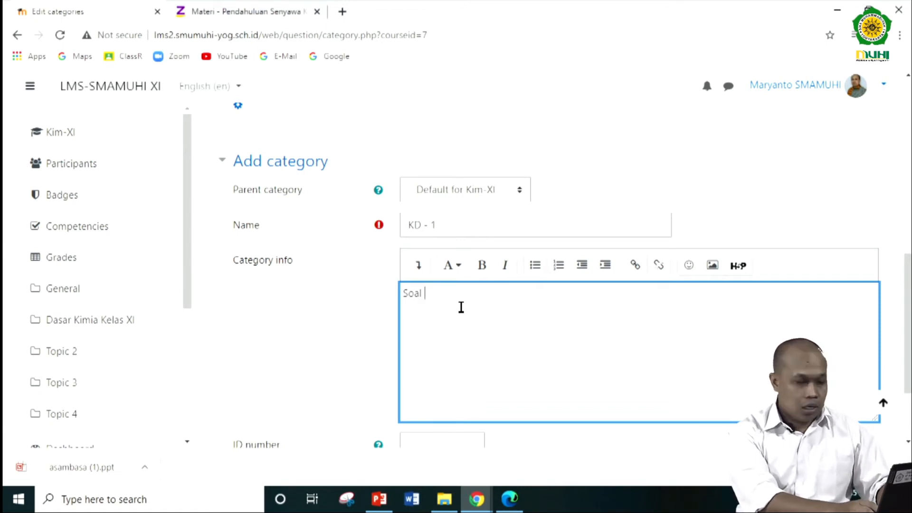
text(unutk)
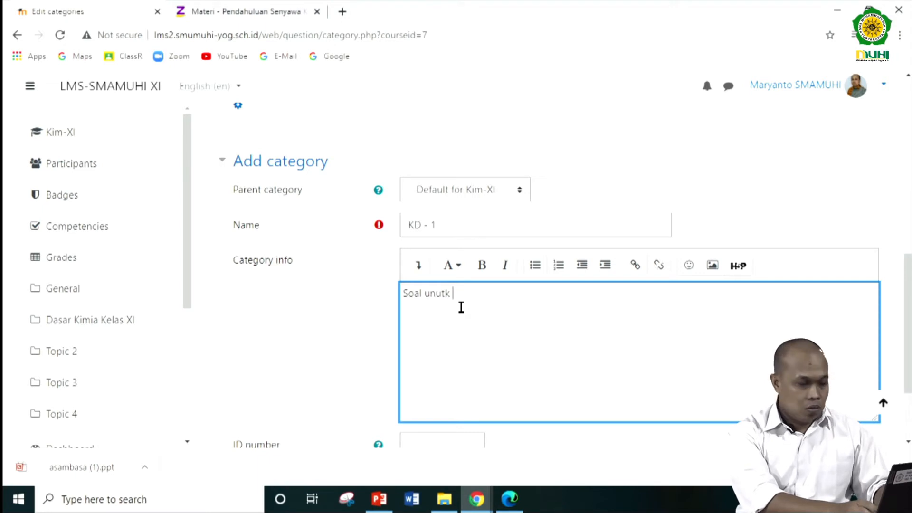
key(BackSpace)
text(tuk KD - 1)
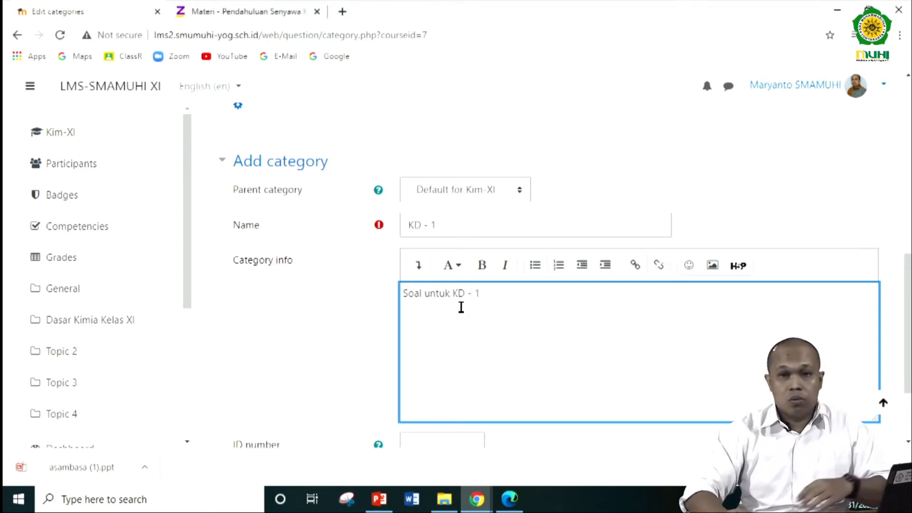
scroll(461, 308, down, 2)
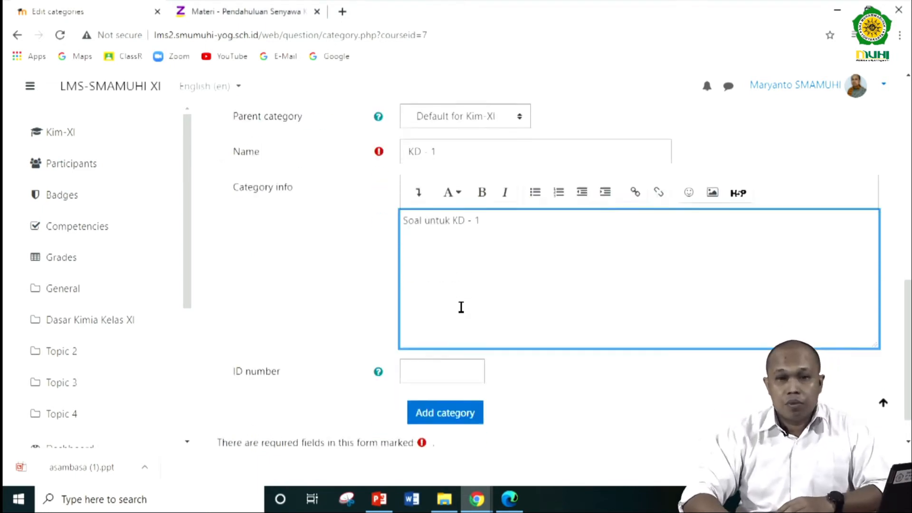
click(447, 371)
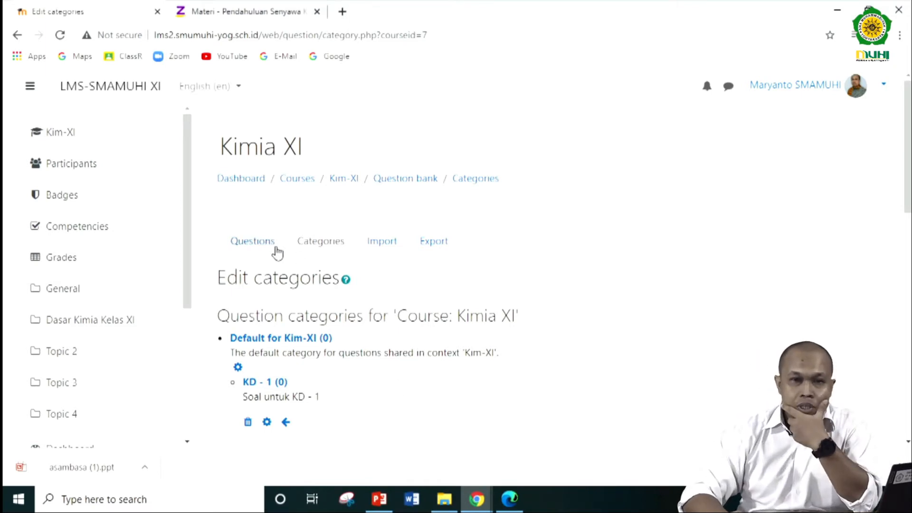
- Return to the question bank's question list and select the KD - 1 category
click(262, 243)
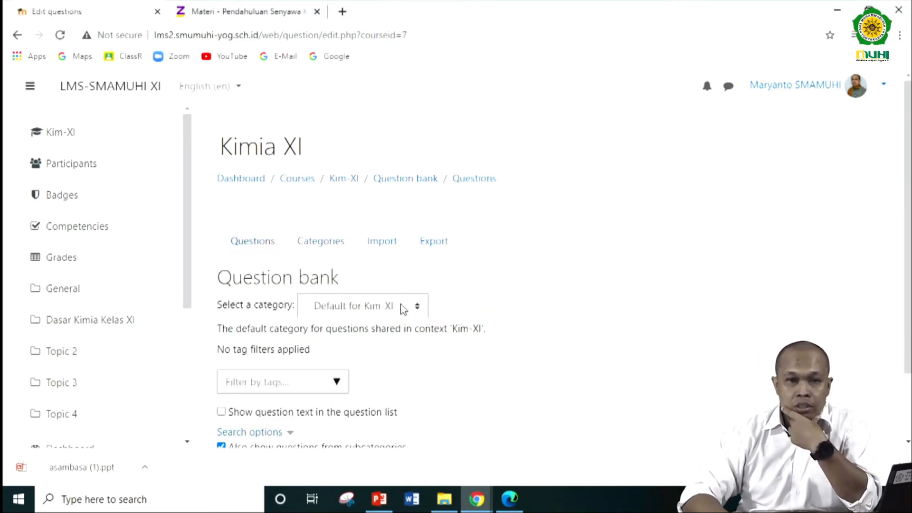
click(403, 309)
click(384, 368)
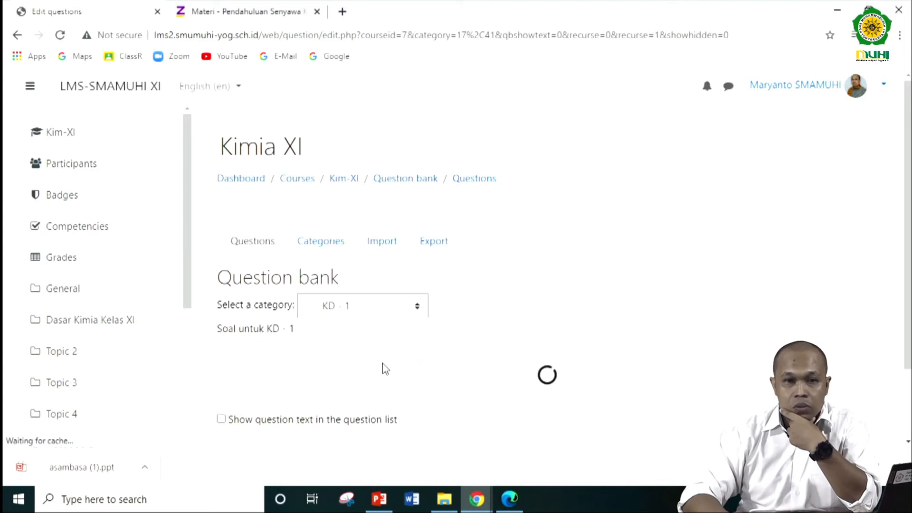
scroll(309, 327, down, 2)
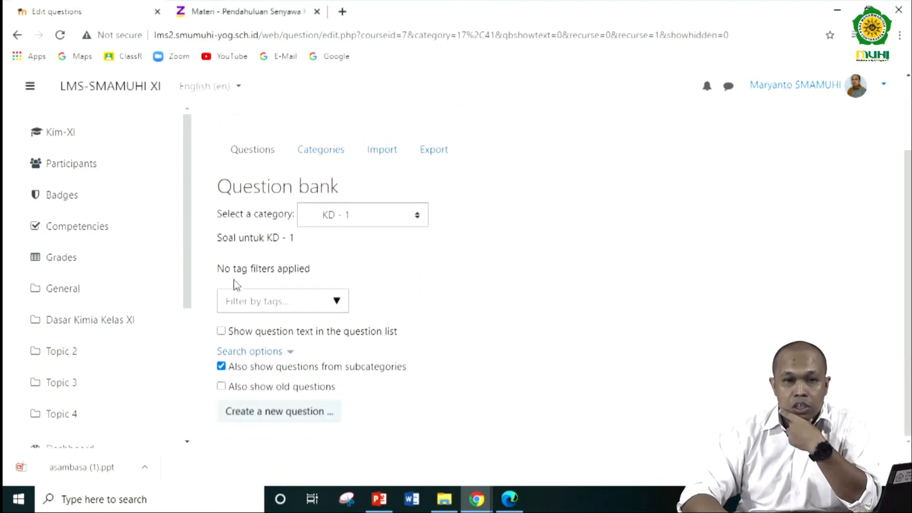
- Look through the available question types and start a new Multiple choice question in the KD - 1 category
click(267, 413)
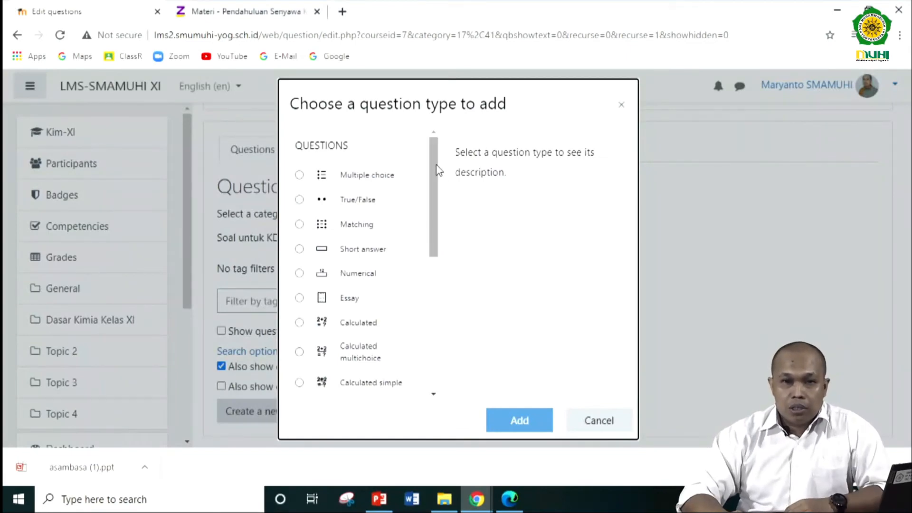
drag(431, 170, 433, 232)
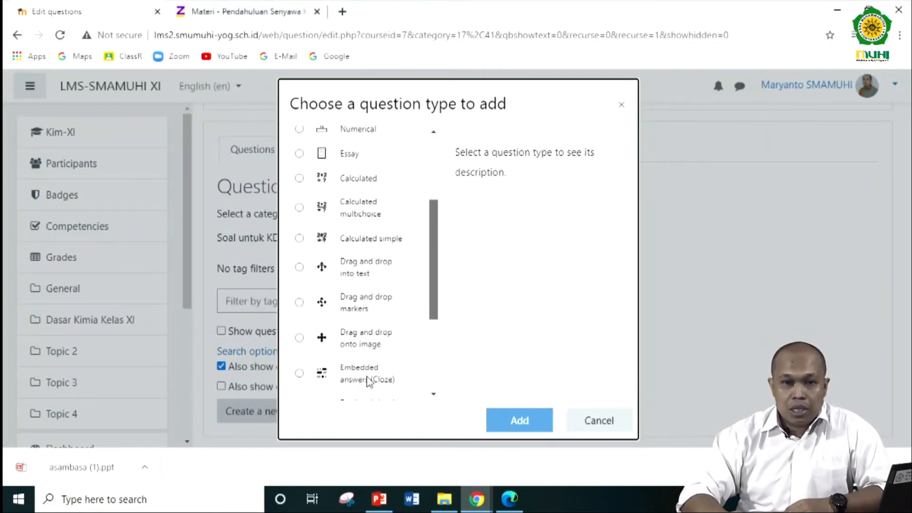
scroll(440, 253, up, 3)
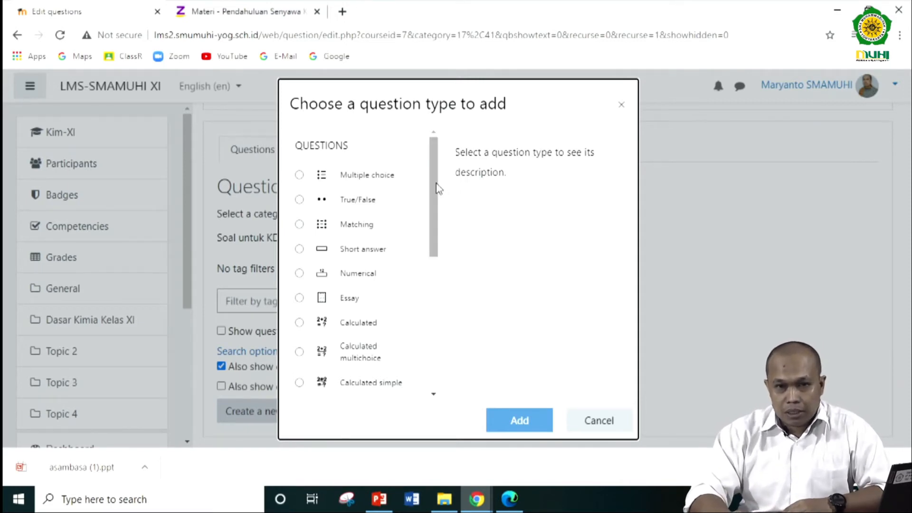
click(375, 176)
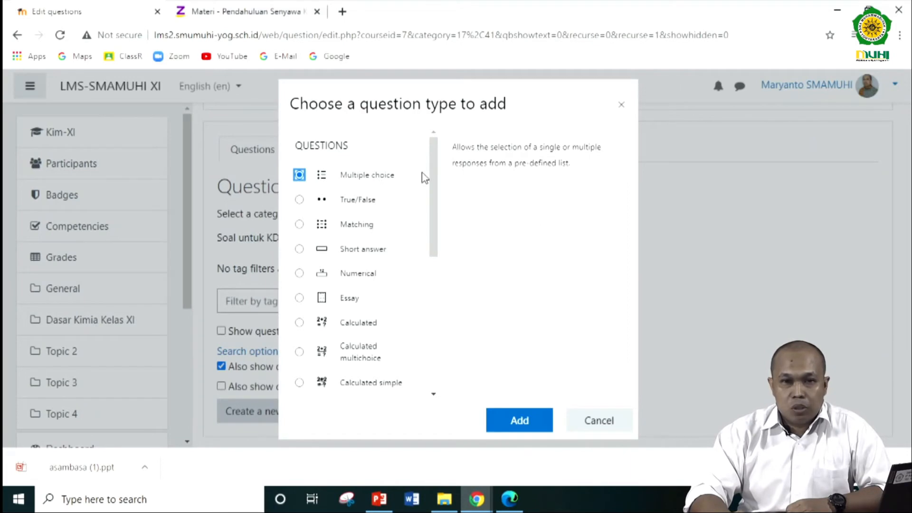
drag(434, 159, 439, 136)
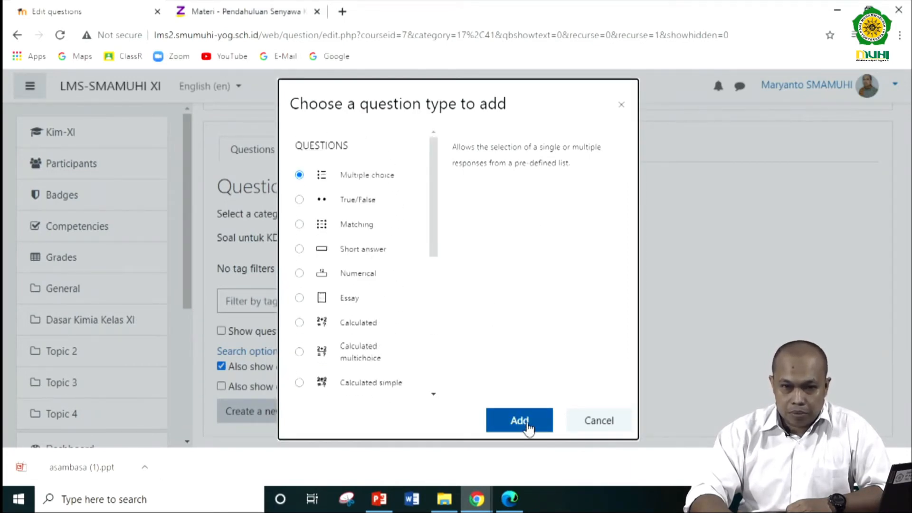
click(528, 426)
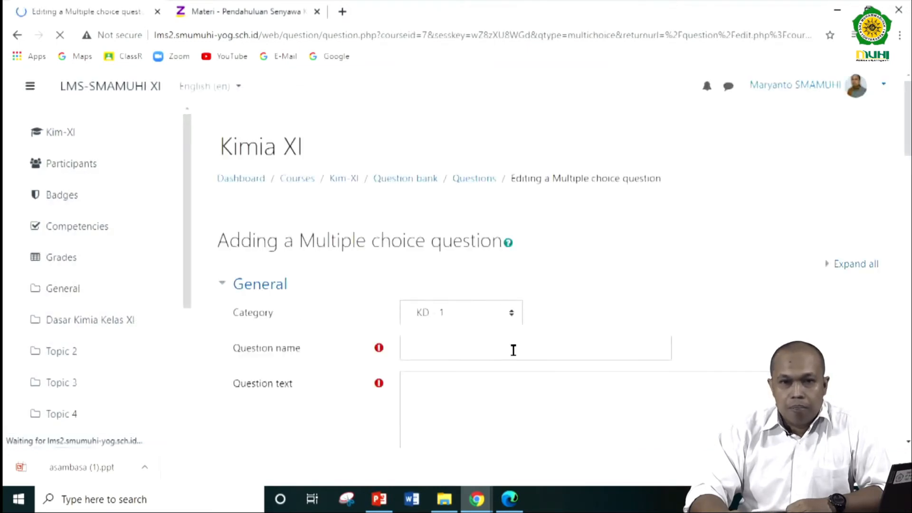
scroll(439, 355, down, 3)
click(418, 214)
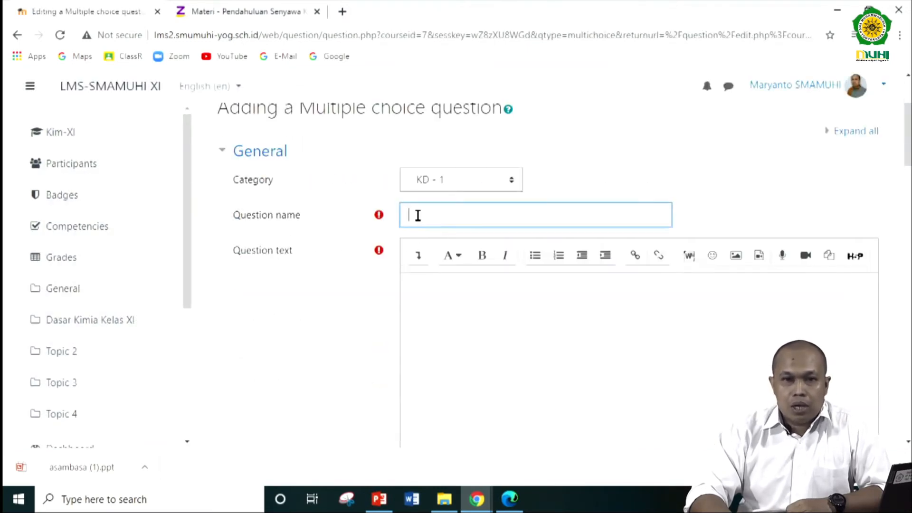
- Switch to the Ruangguru practice-questions page and copy question 1 from "Seorang peneliti" through "tabel di bawah ini.", including the reaction equation
click(476, 499)
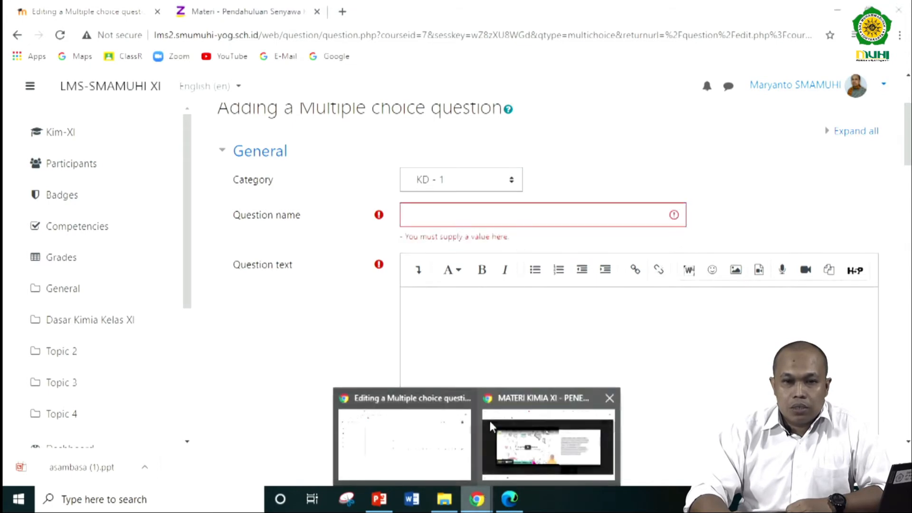
click(534, 411)
click(207, 13)
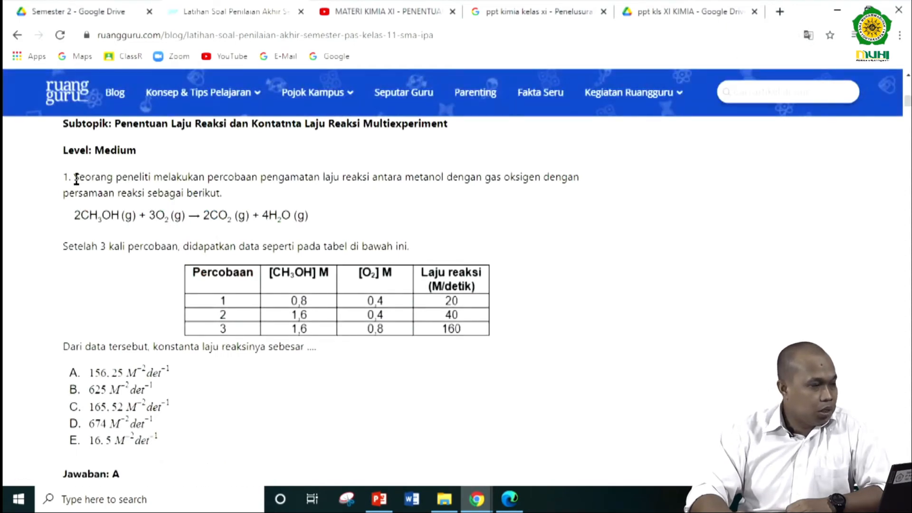
drag(76, 179, 412, 246)
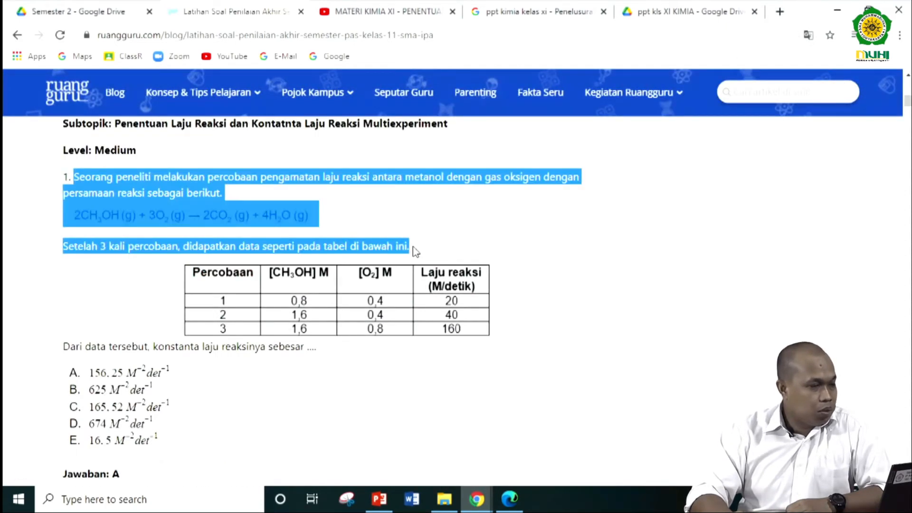
right_click(274, 212)
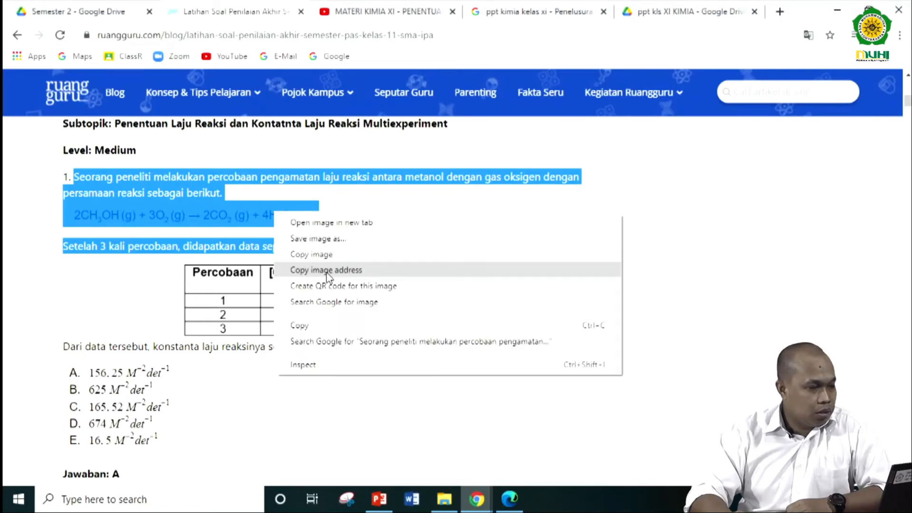
right_click(156, 179)
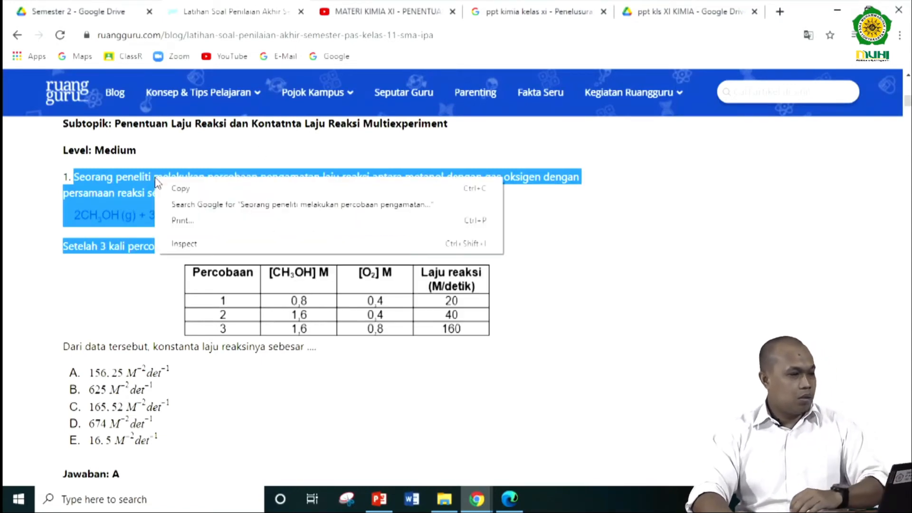
click(180, 188)
- Return to the multiple choice question form and paste the copied passage into the question text
mouse_move(480, 499)
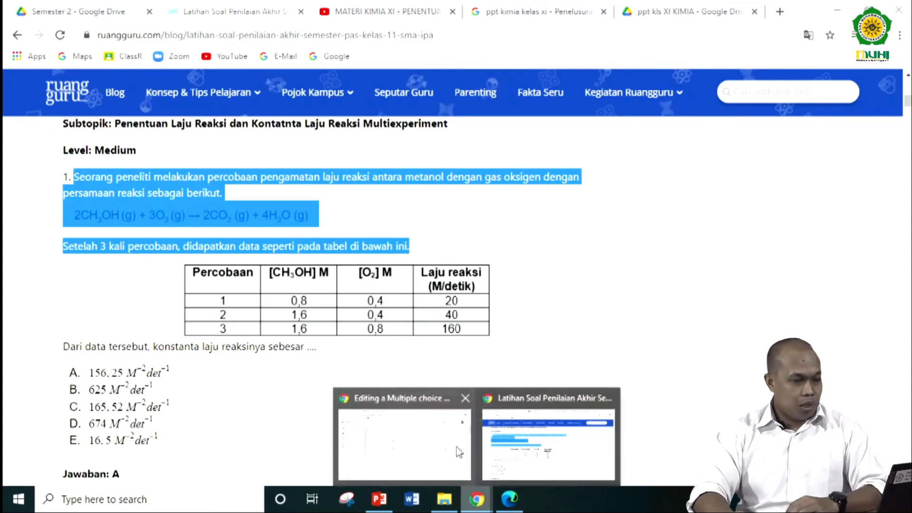
click(459, 451)
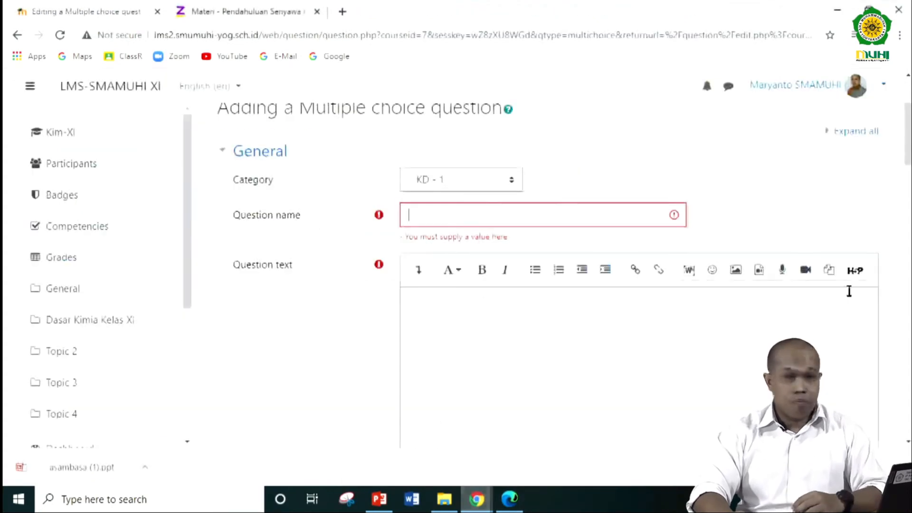
right_click(451, 336)
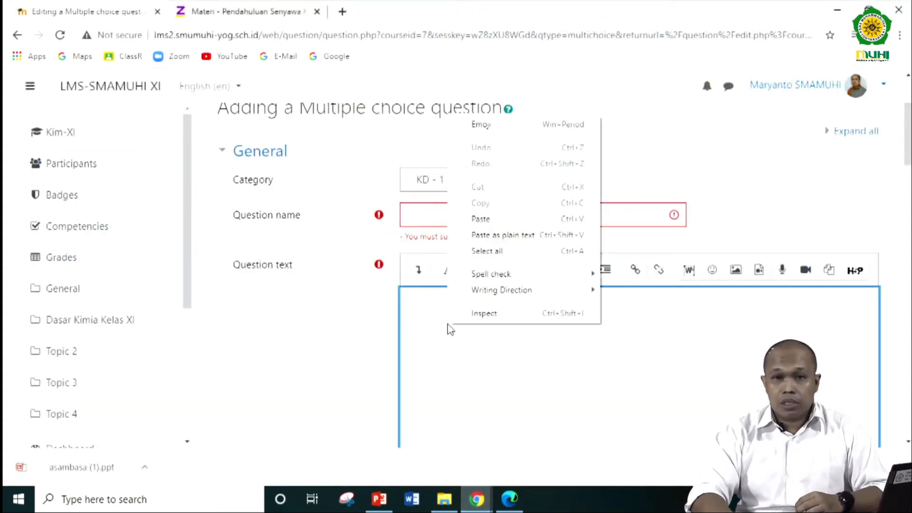
click(499, 215)
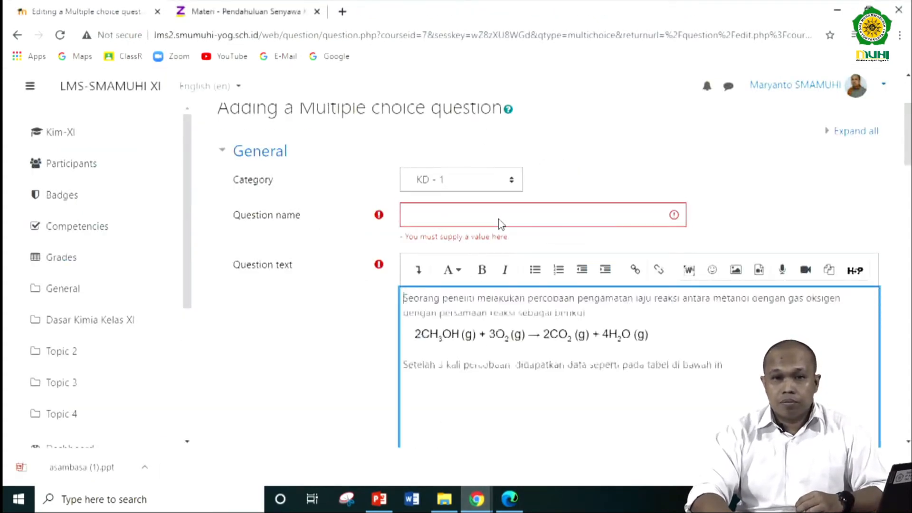
- Name the question "Soal 1 pada kd - 1" and review its mark, feedback and answer-choice settings
click(428, 215)
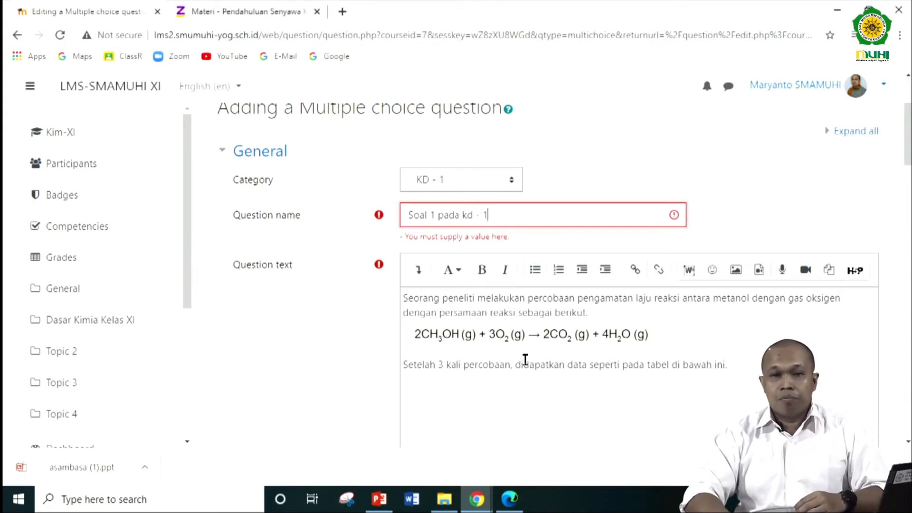
scroll(333, 350, down, 6)
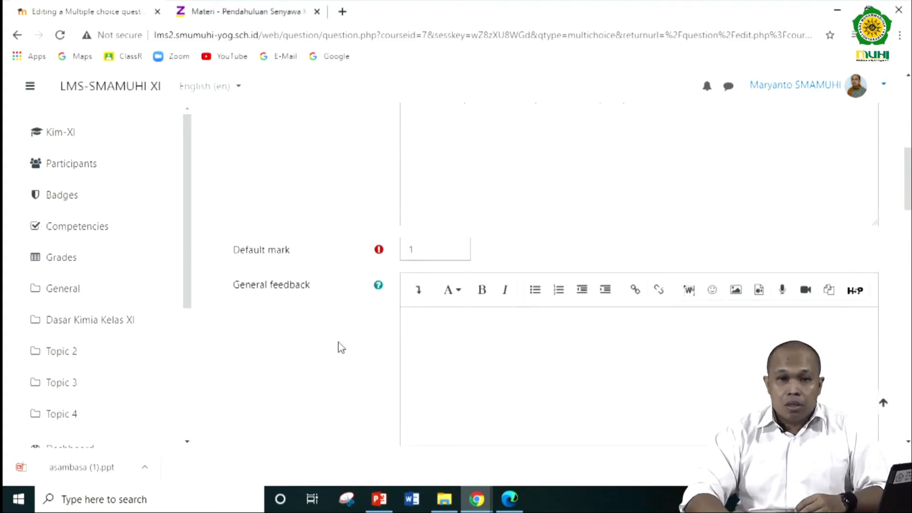
scroll(339, 348, down, 5)
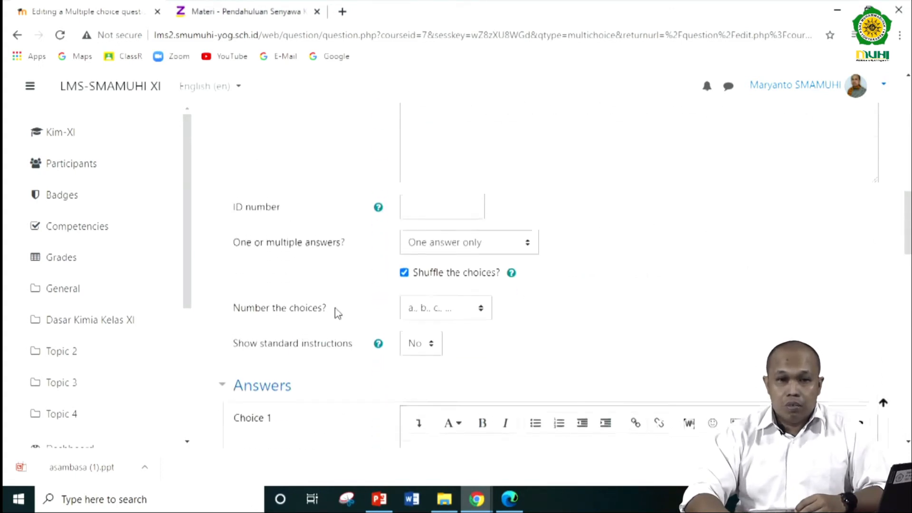
scroll(337, 299, up, 4)
scroll(342, 285, down, 3)
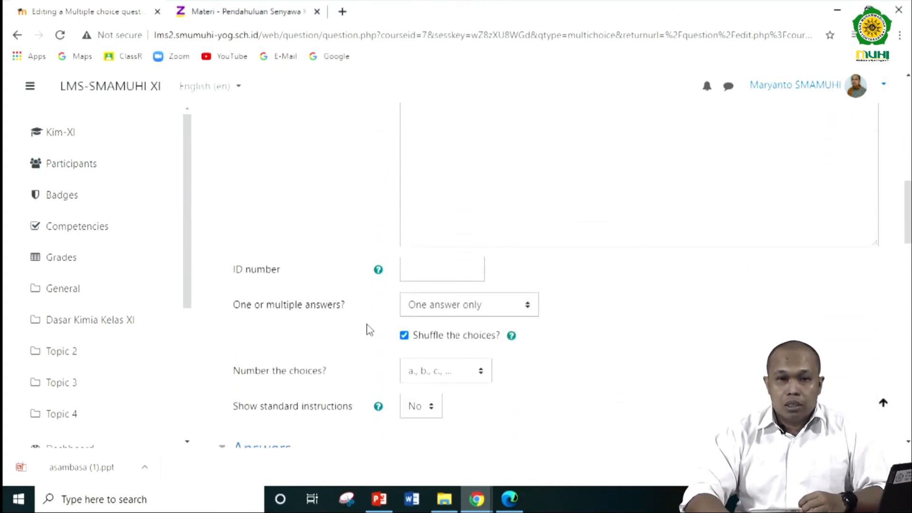
- Set the choice numbering to "A., B., C., ..." and look over the answer choice fields
scroll(353, 284, up, 3)
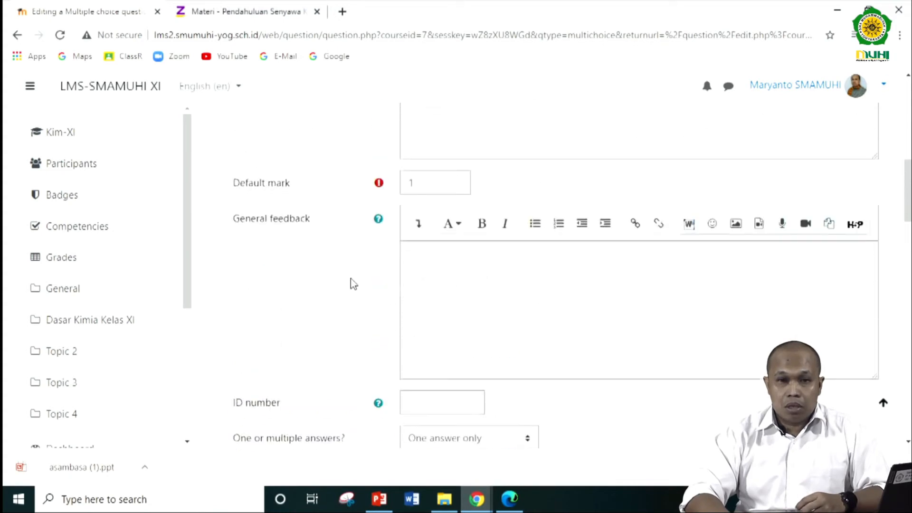
scroll(353, 284, down, 6)
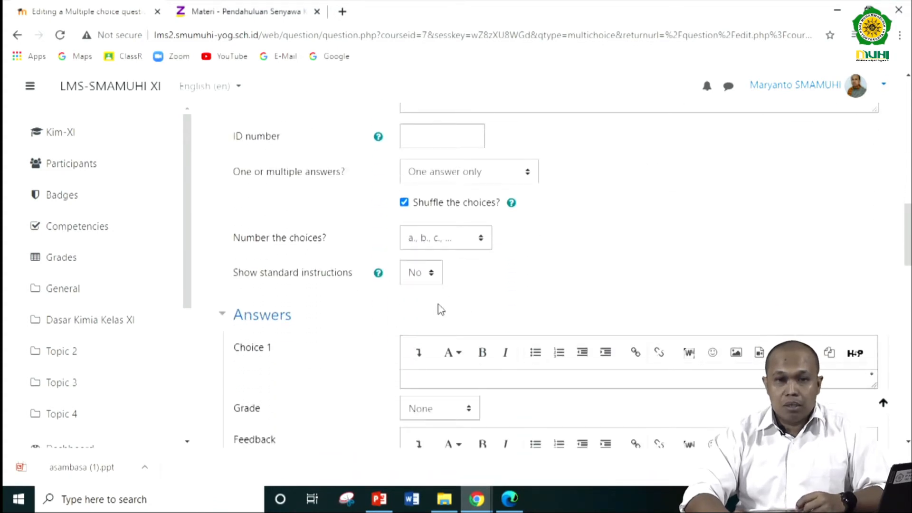
click(476, 243)
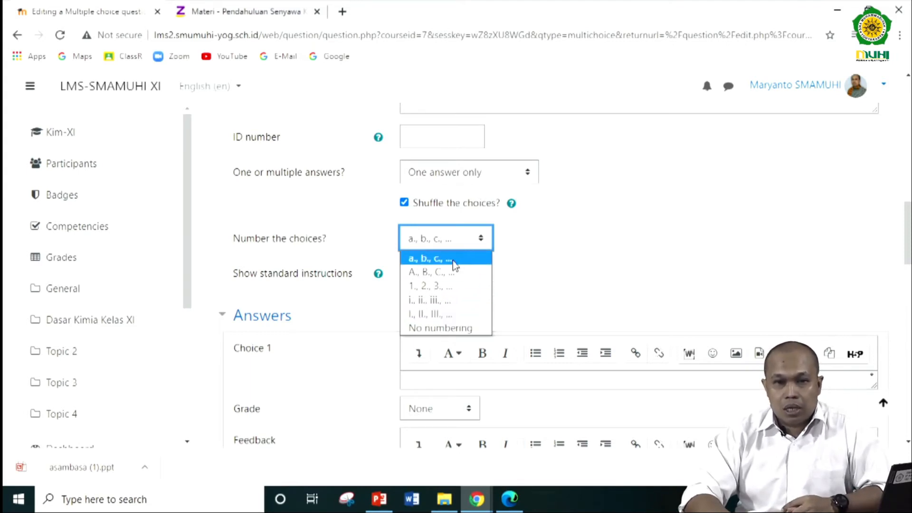
click(426, 273)
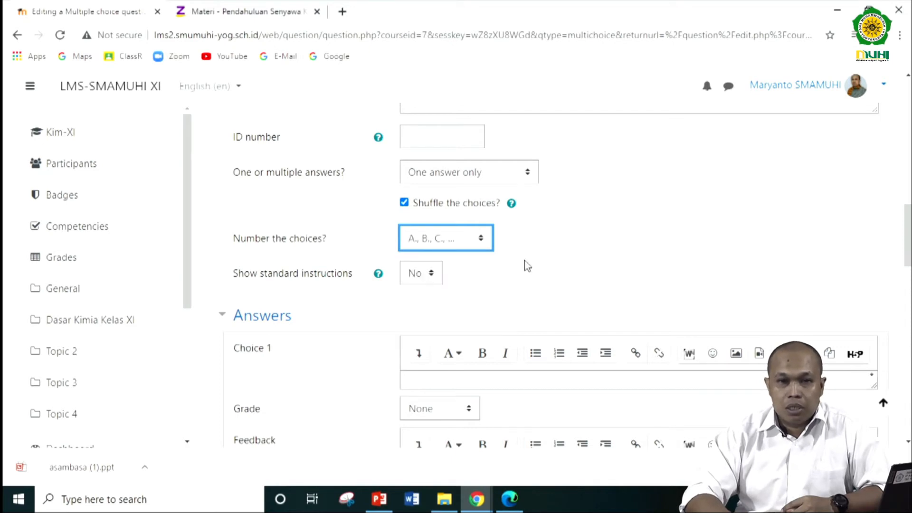
scroll(524, 265, down, 3)
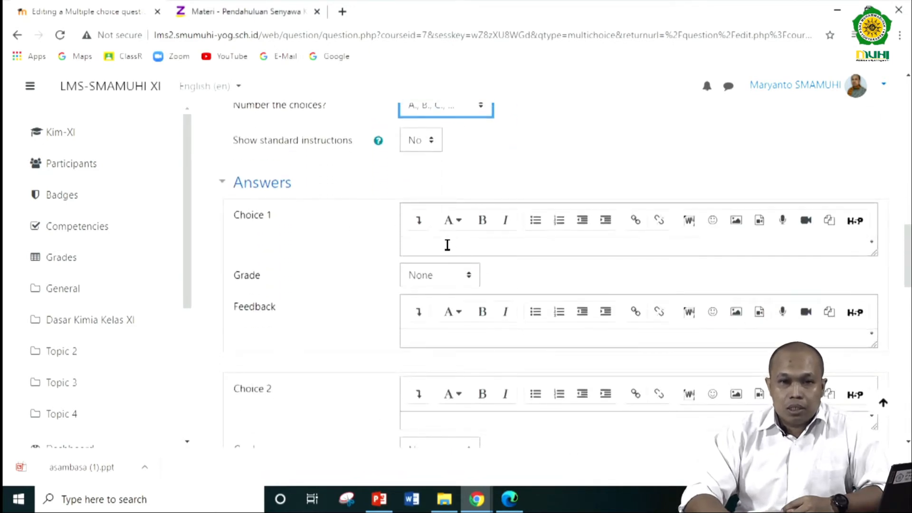
click(447, 245)
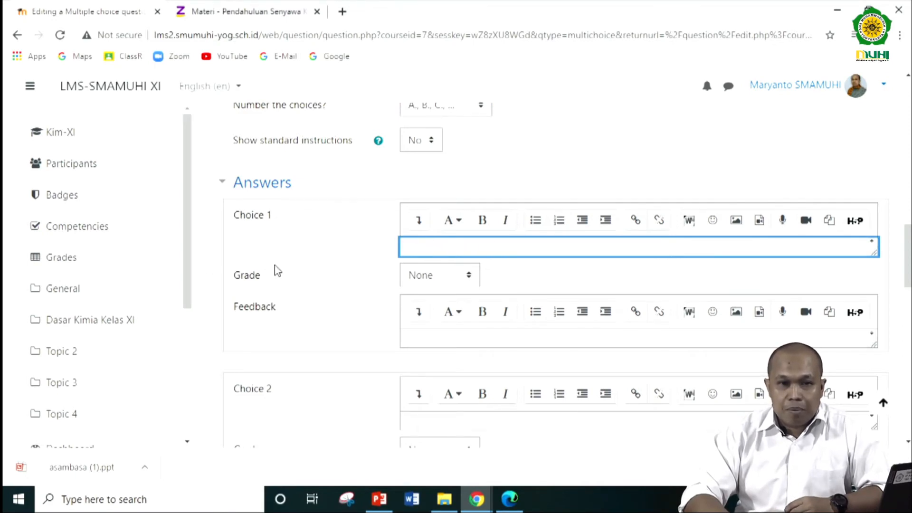
scroll(297, 285, down, 7)
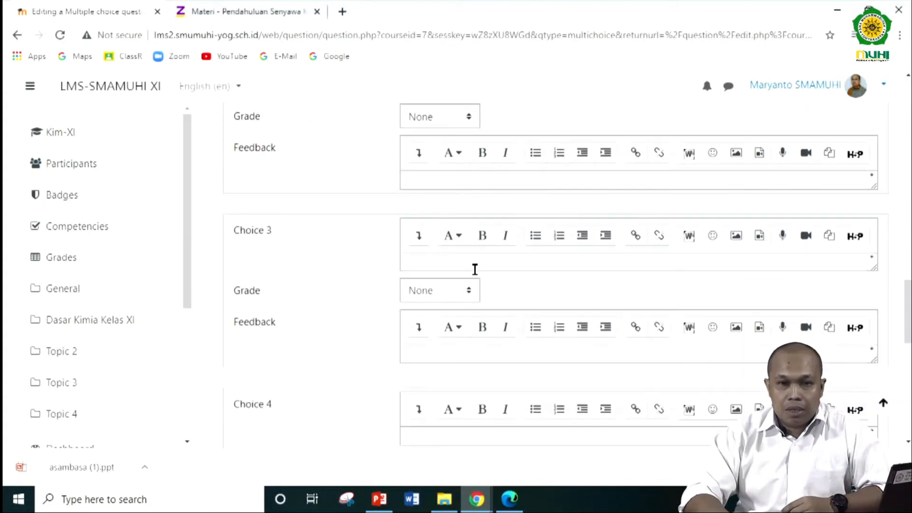
scroll(475, 270, up, 6)
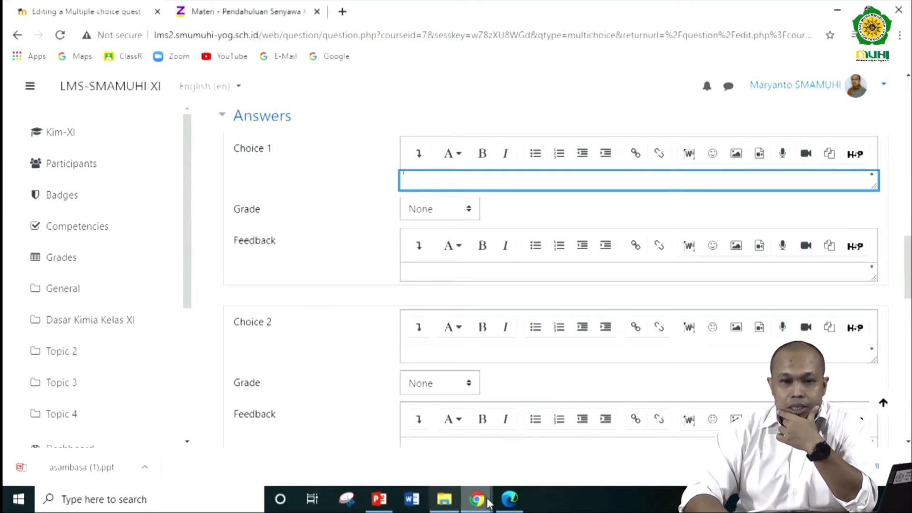
- Switch to the Ruangguru practice-questions page, review question 1 with its data table and options, and clear the old text selection
mouse_move(489, 502)
click(546, 439)
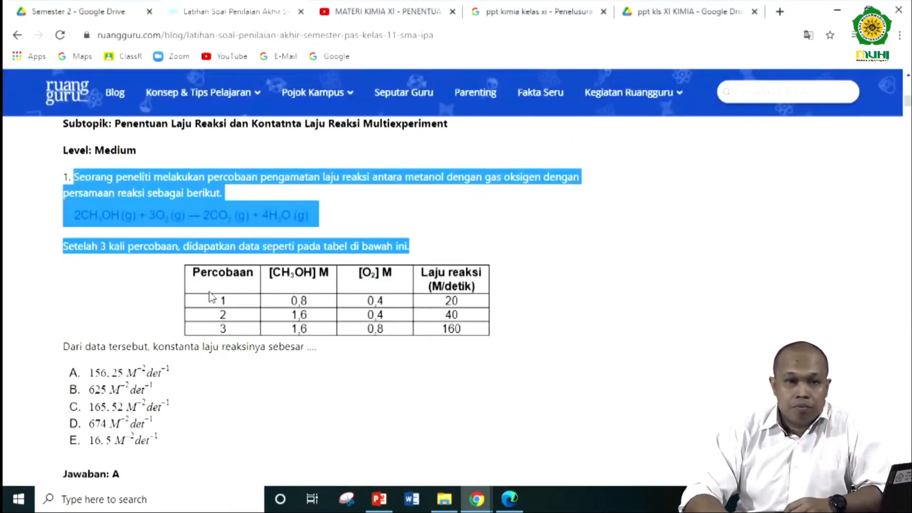
scroll(210, 297, down, 3)
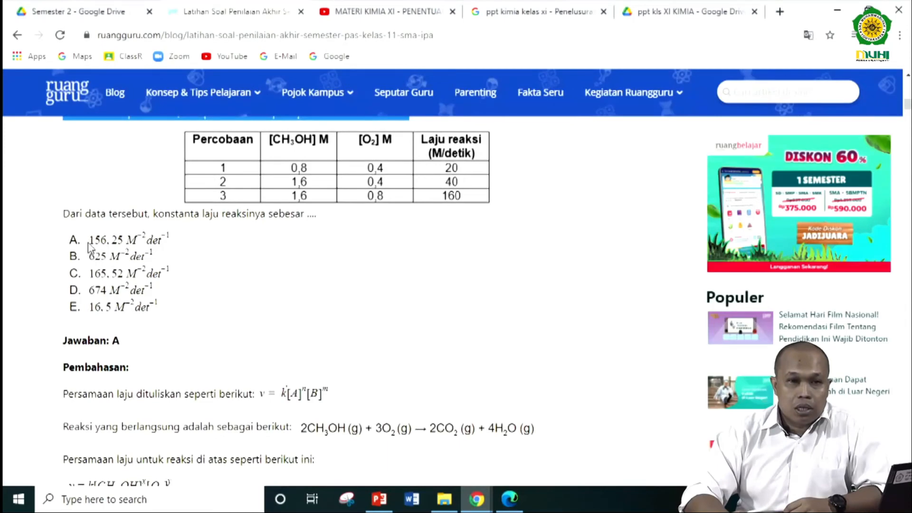
scroll(90, 242, down, 3)
scroll(110, 212, up, 6)
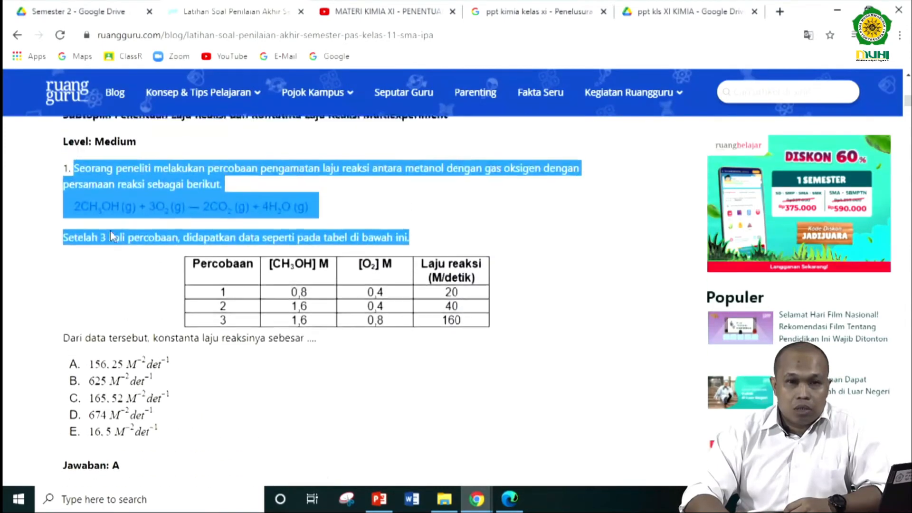
click(75, 180)
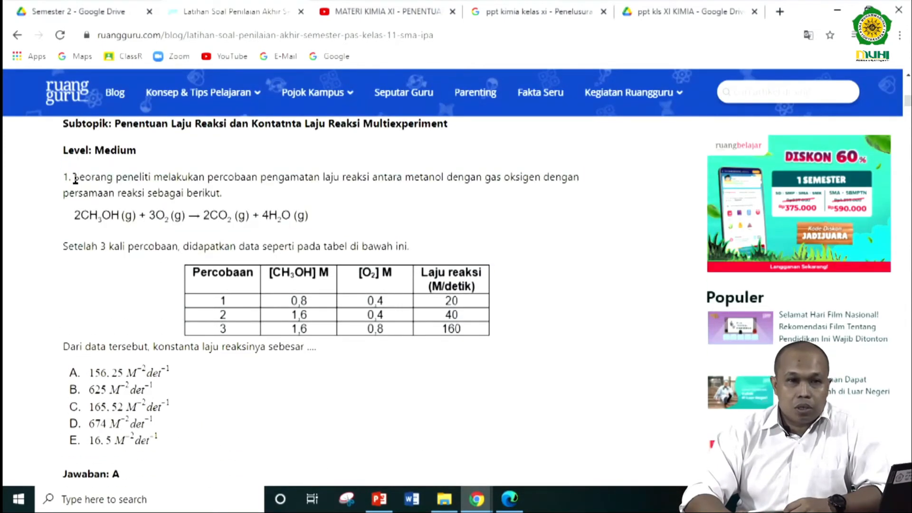
drag(75, 180, 321, 356)
right_click(314, 326)
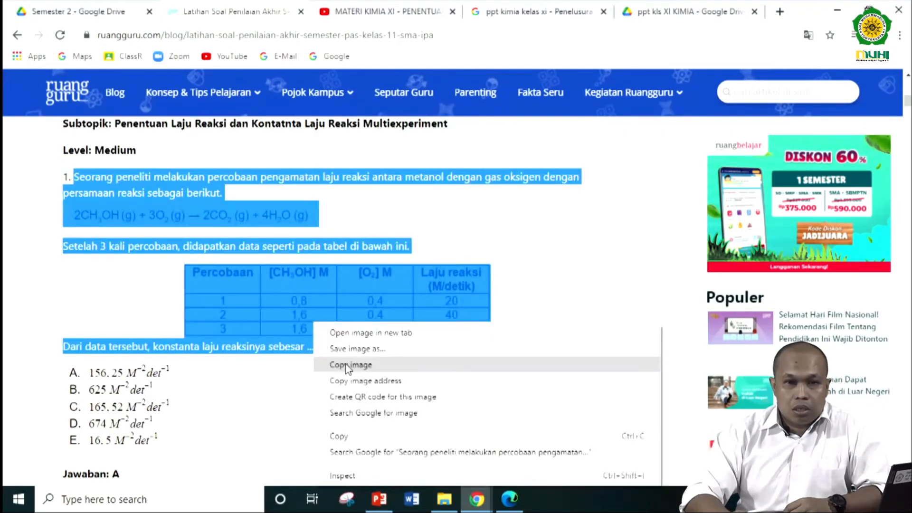
click(283, 380)
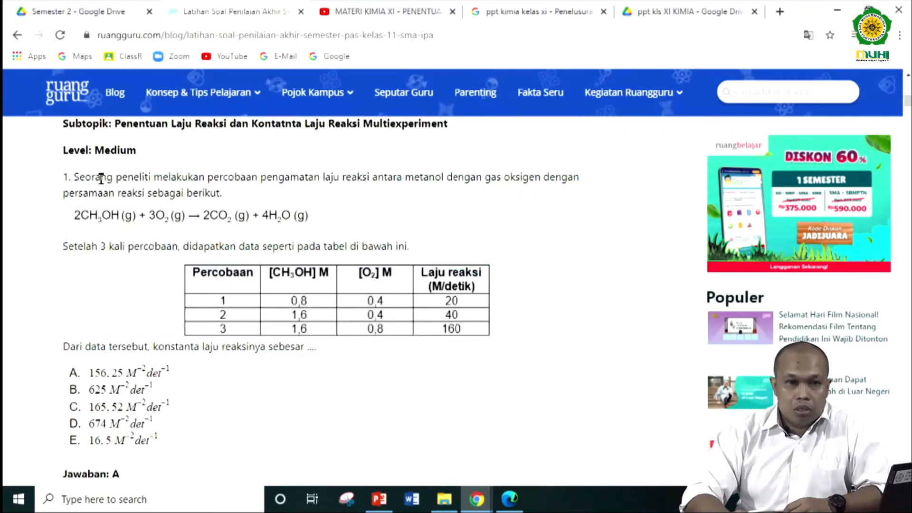
- Copy question 1 from "Seorang peneliti" through "konstanta laju reaksinya sebesar ....", including the reaction equation and the data table
drag(76, 178, 321, 355)
right_click(185, 175)
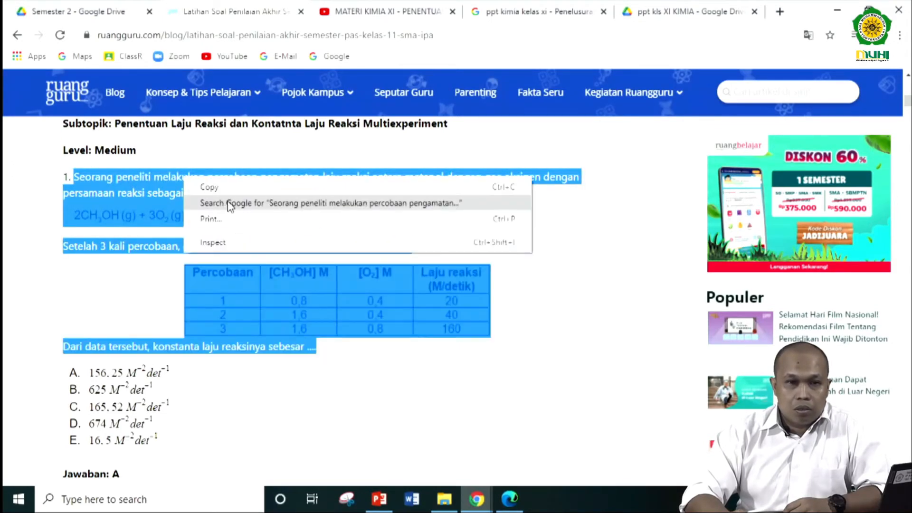
click(220, 186)
- Return to the multiple choice question form and replace the existing question text with the newly copied passage
mouse_move(476, 500)
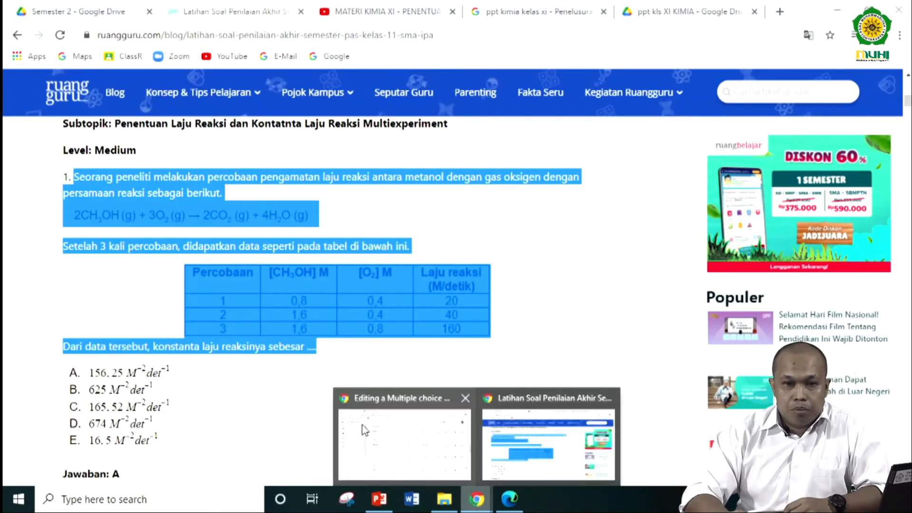
click(395, 428)
scroll(515, 261, up, 5)
scroll(515, 258, up, 10)
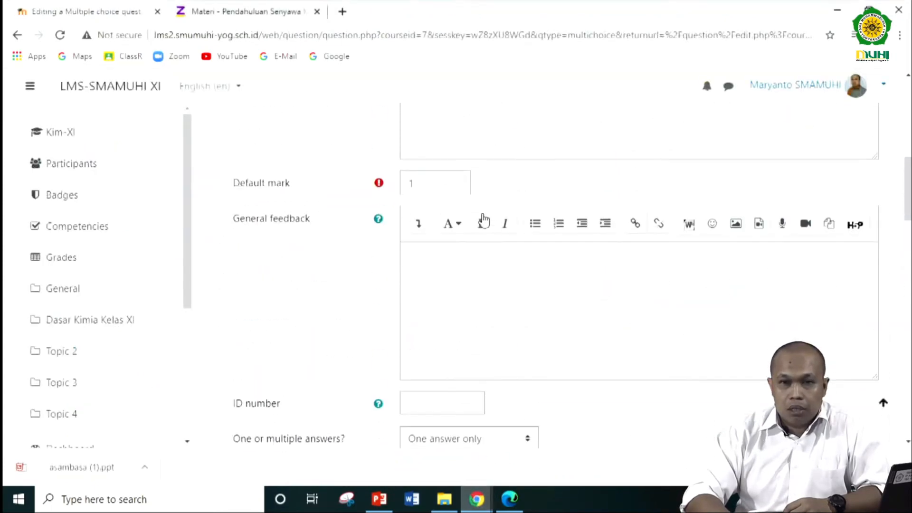
click(722, 299)
drag(722, 299, 403, 227)
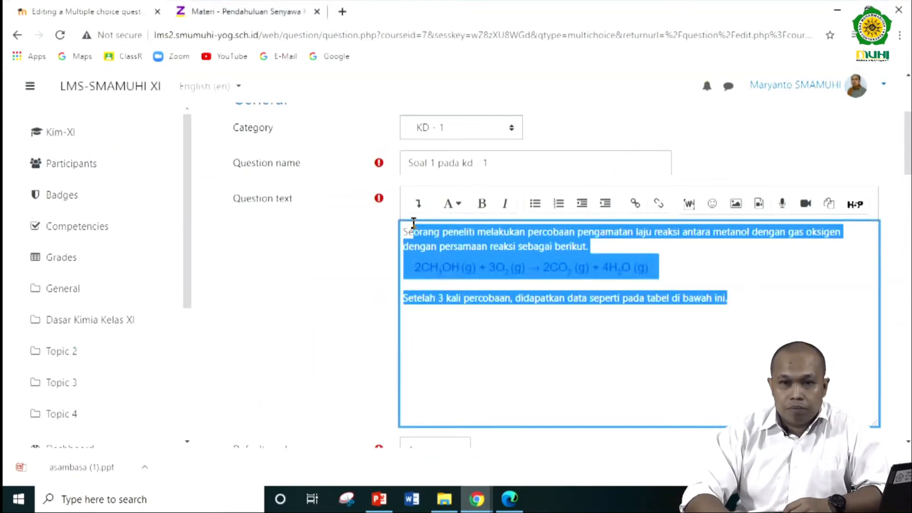
key(BackSpace)
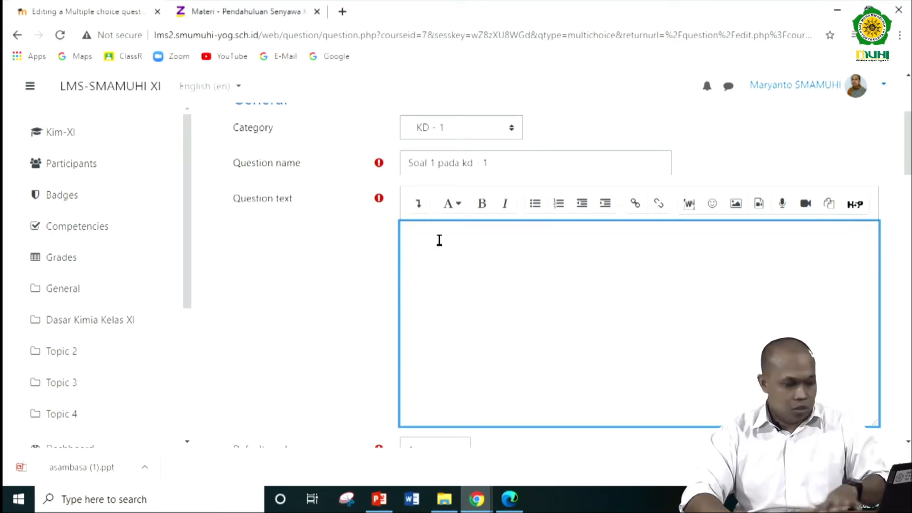
key(ctrl+v)
- Enlarge the Choice 1 and Choice 2 answer boxes to several lines high
scroll(311, 332, down, 10)
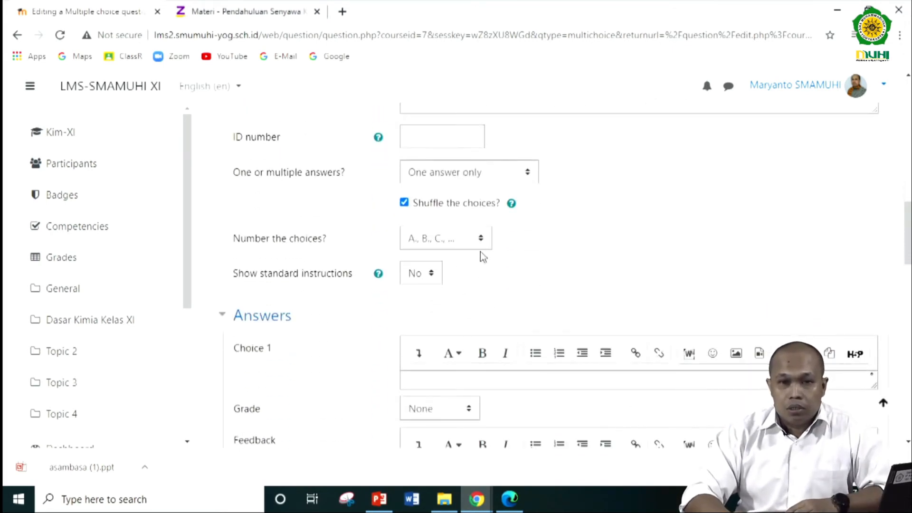
scroll(480, 252, down, 3)
click(431, 245)
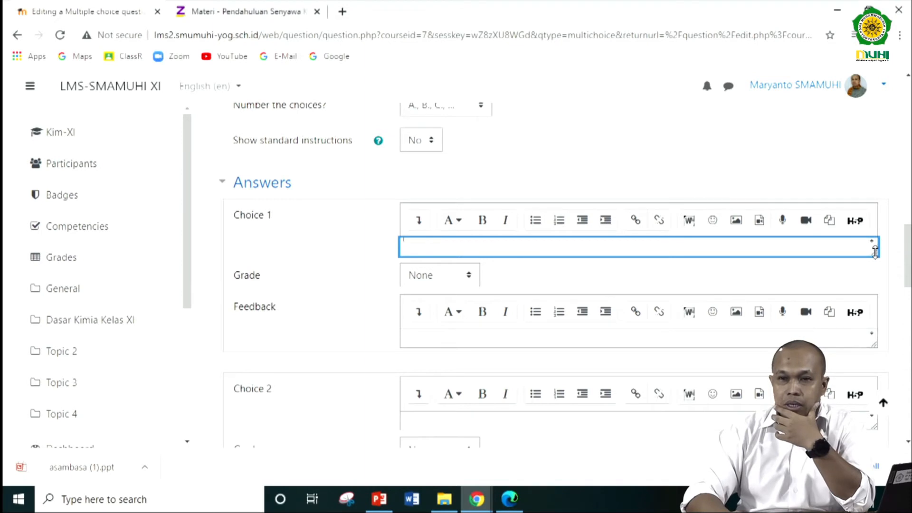
drag(875, 252, 850, 304)
scroll(635, 278, down, 3)
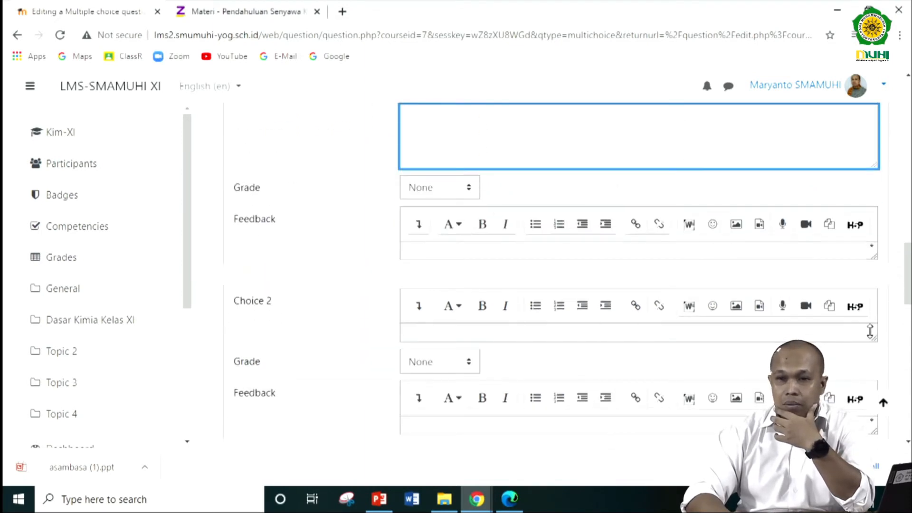
scroll(851, 372, down, 3)
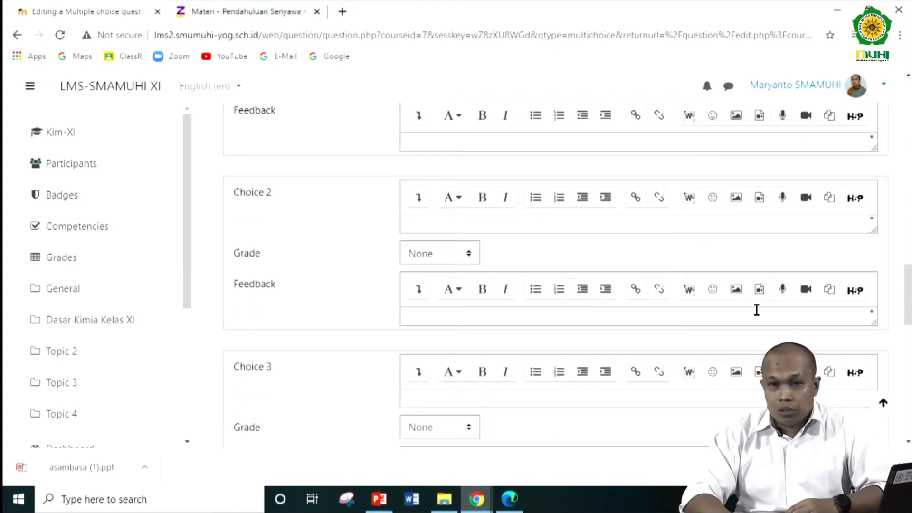
click(874, 232)
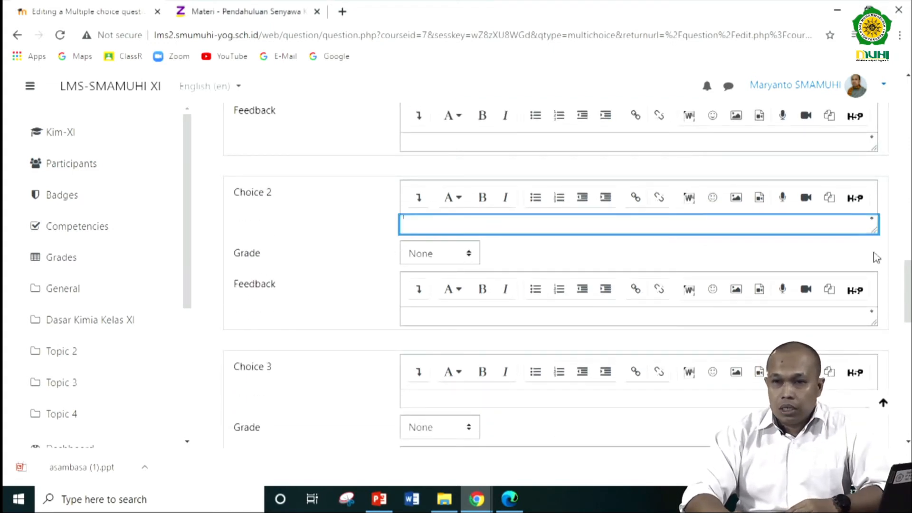
drag(874, 231, 868, 279)
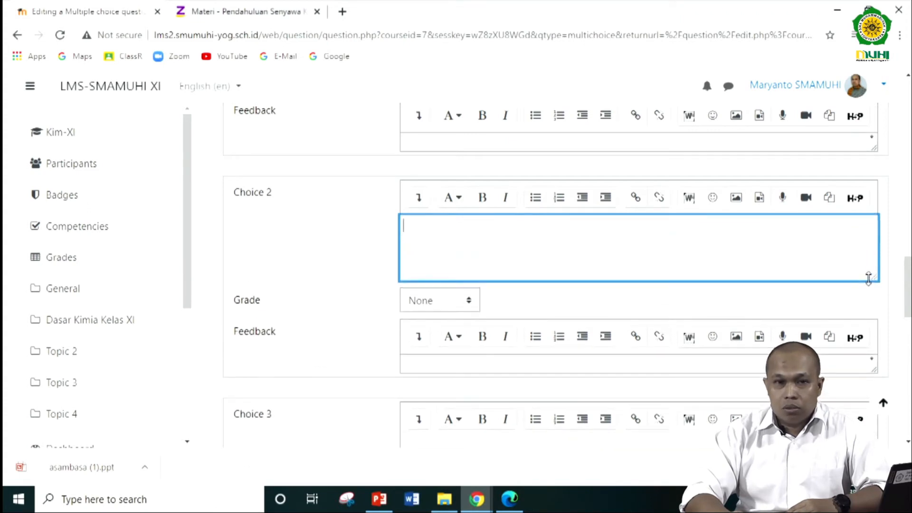
- Enlarge the answer boxes of Choice 3, Choice 4 and Choice 5 in the same way
scroll(544, 266, down, 4)
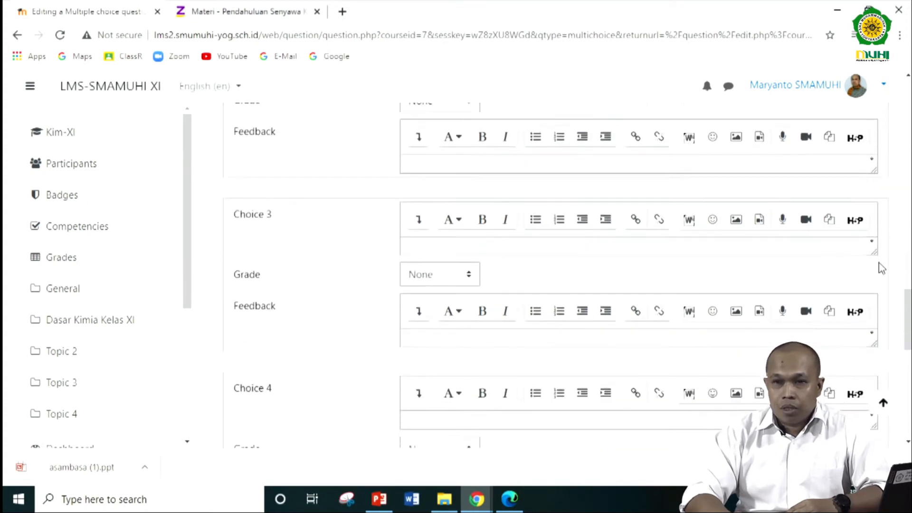
drag(873, 252, 873, 308)
scroll(607, 289, down, 1)
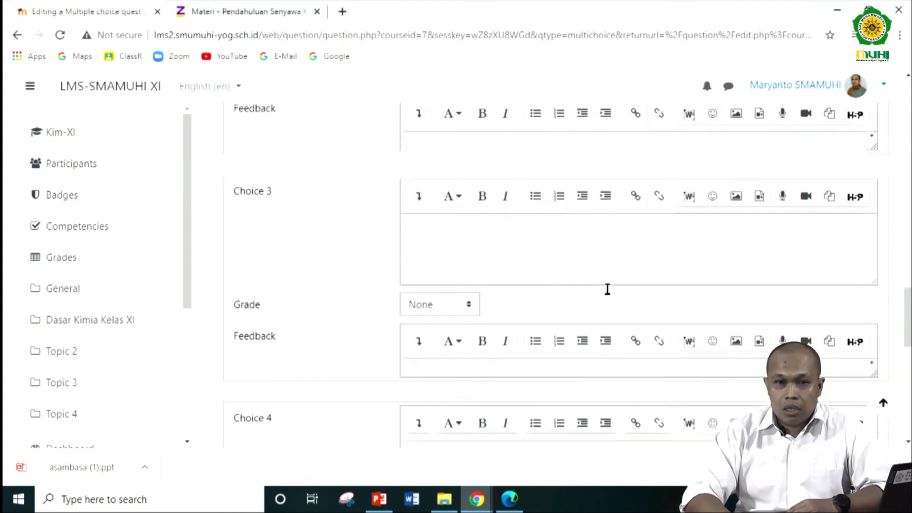
scroll(607, 290, down, 3)
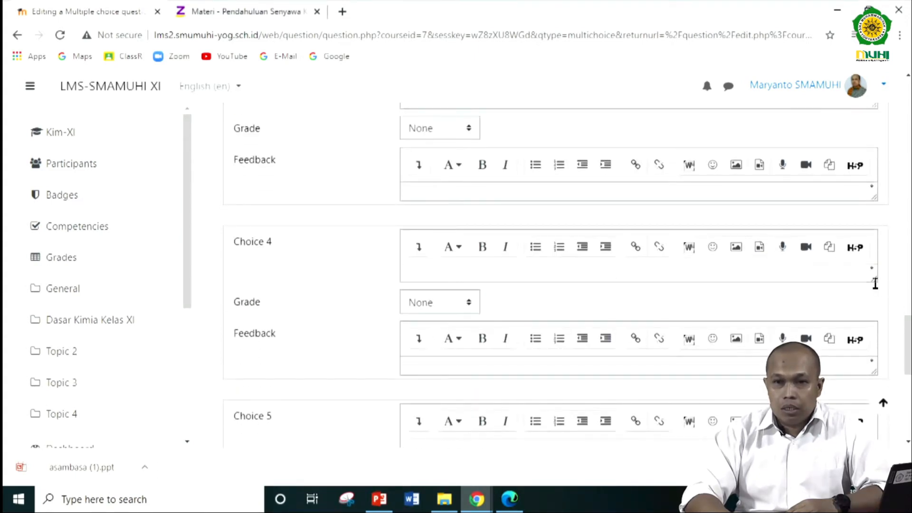
drag(872, 274, 870, 315)
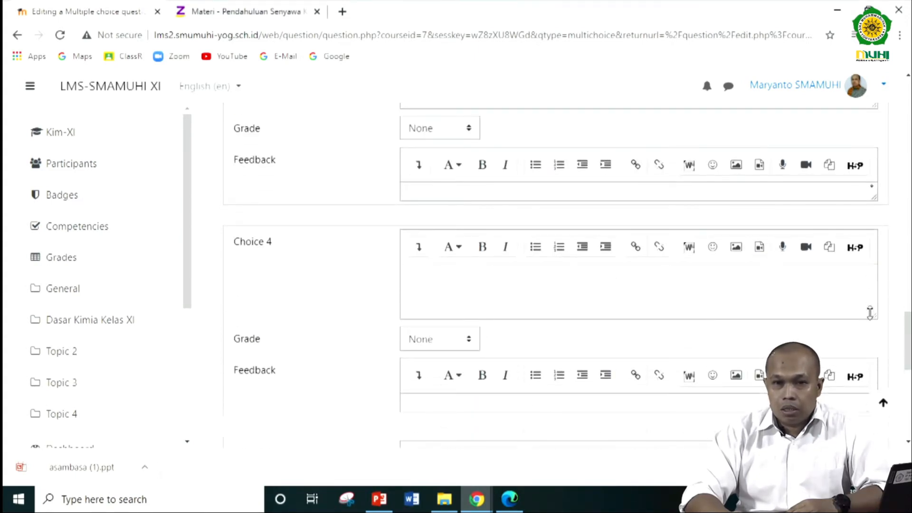
scroll(667, 276, down, 3)
scroll(824, 306, down, 3)
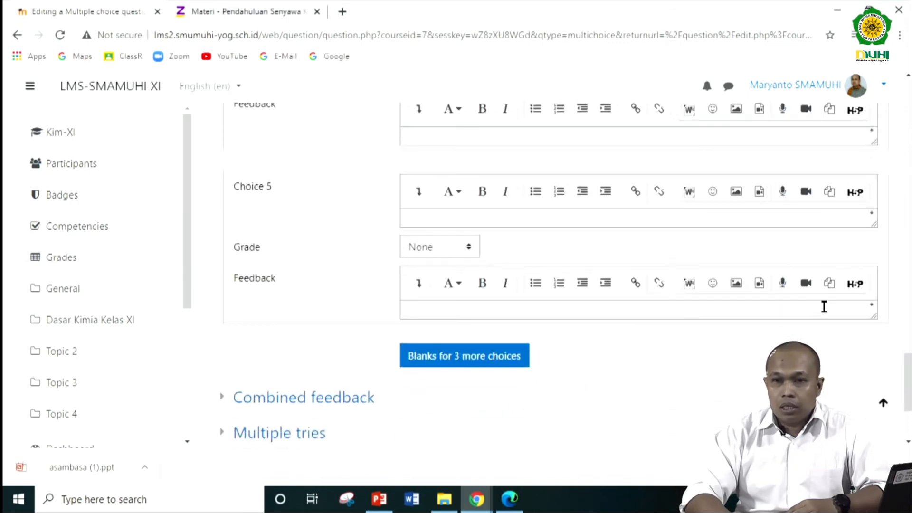
drag(878, 218, 872, 272)
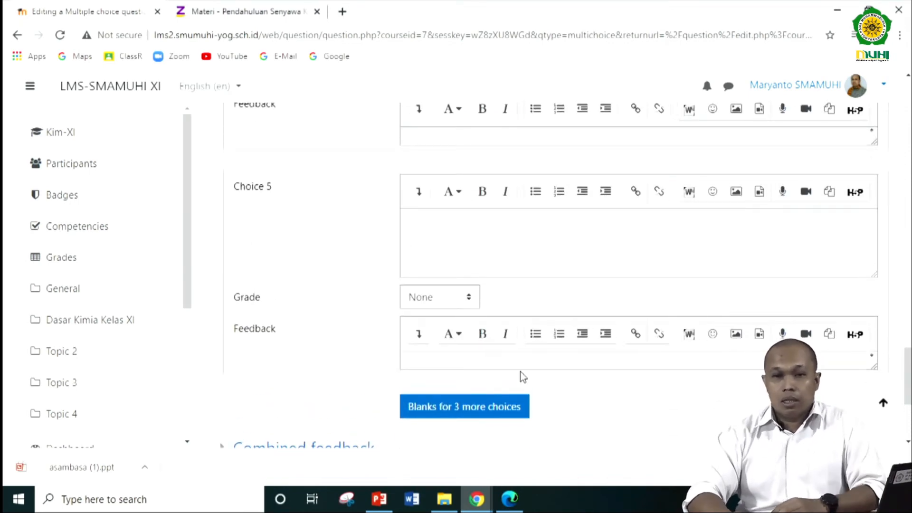
- Place the cursor in the Choice 1 answer box and expand its editor to show all formatting tools
scroll(520, 371, down, 2)
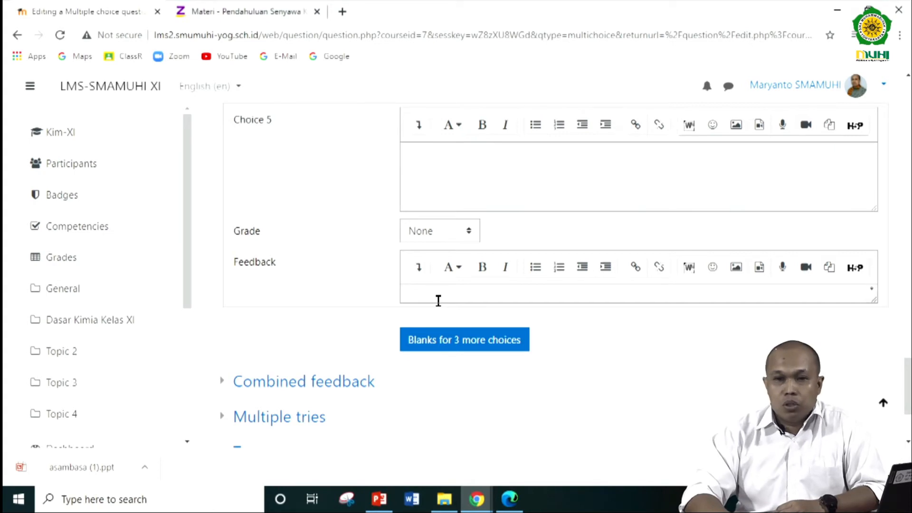
scroll(438, 301, up, 15)
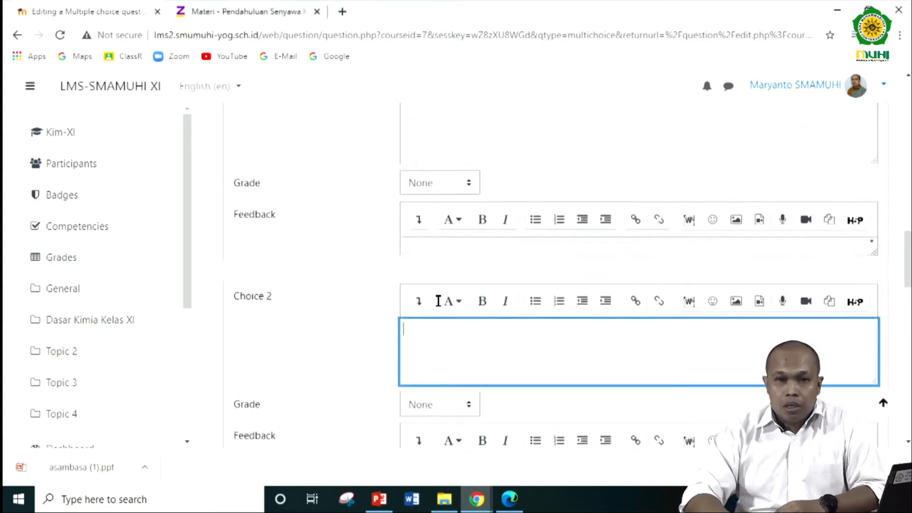
scroll(440, 307, up, 3)
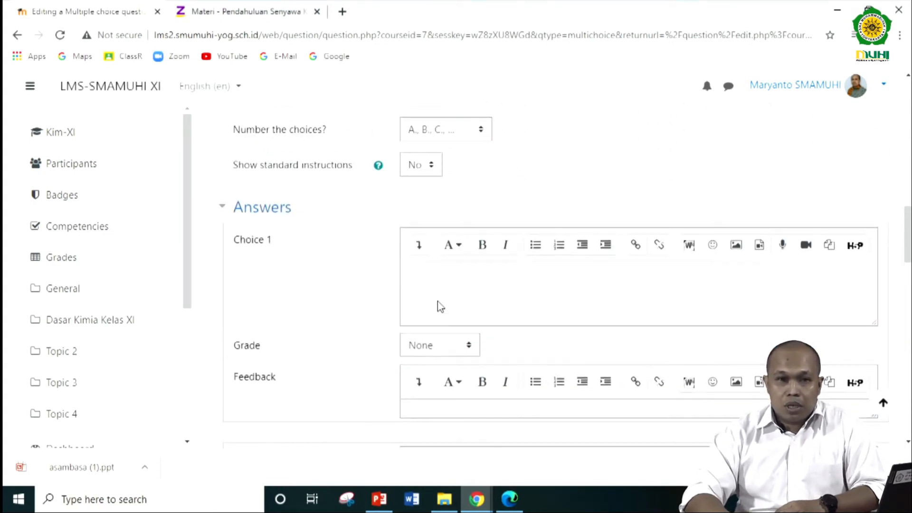
click(438, 275)
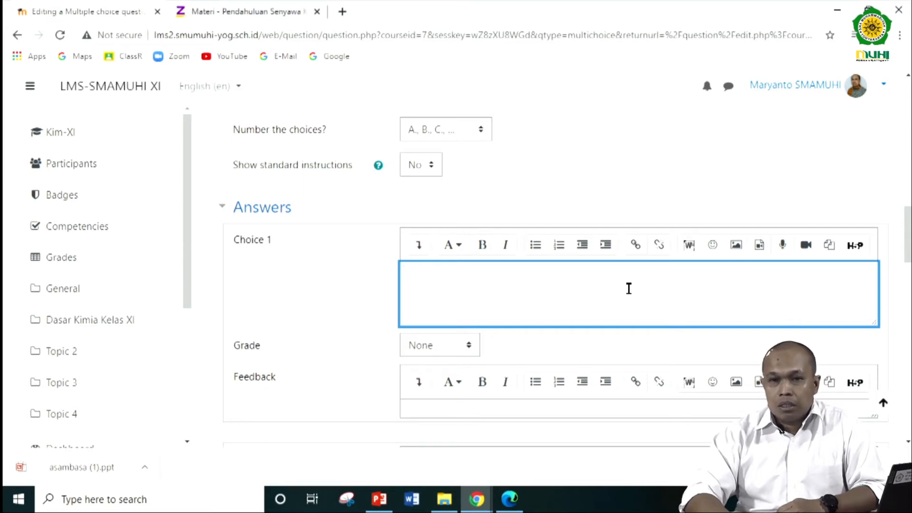
click(417, 250)
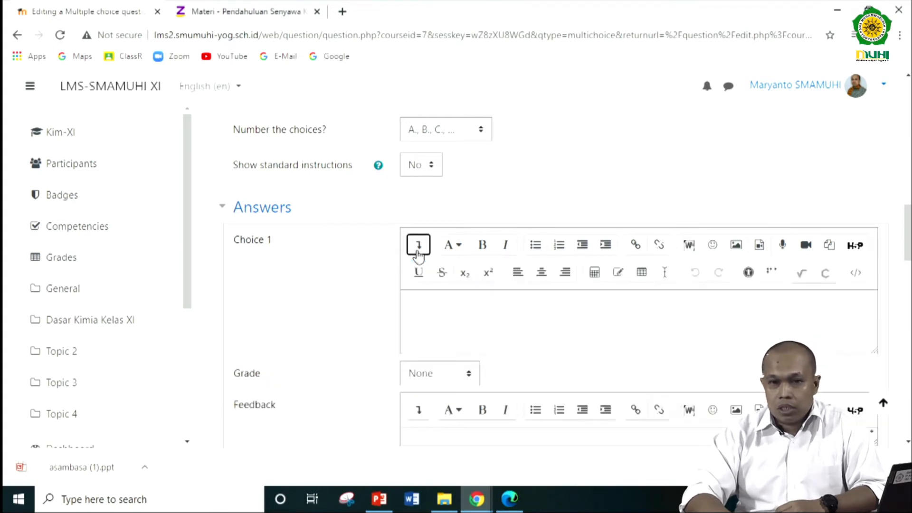
- Try handwriting the expression √3 in the MathType equation editor for Choice 1, and discard it
click(804, 278)
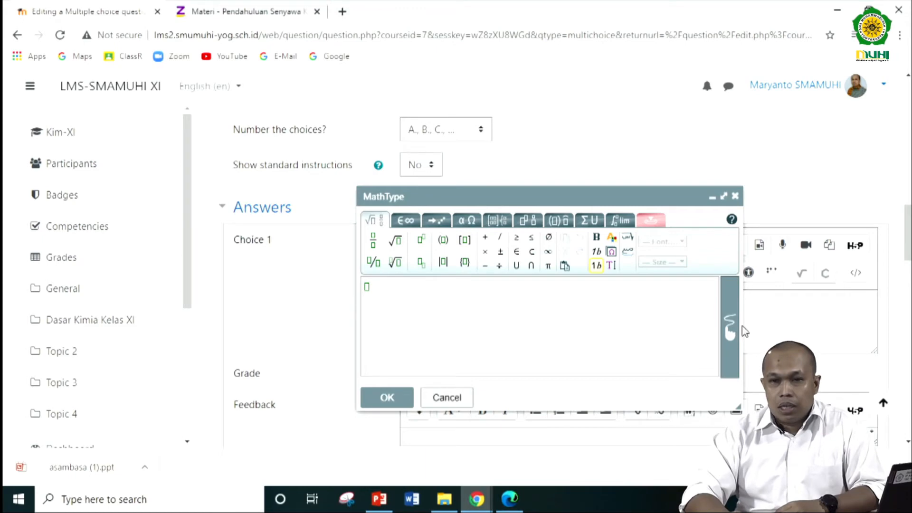
click(730, 335)
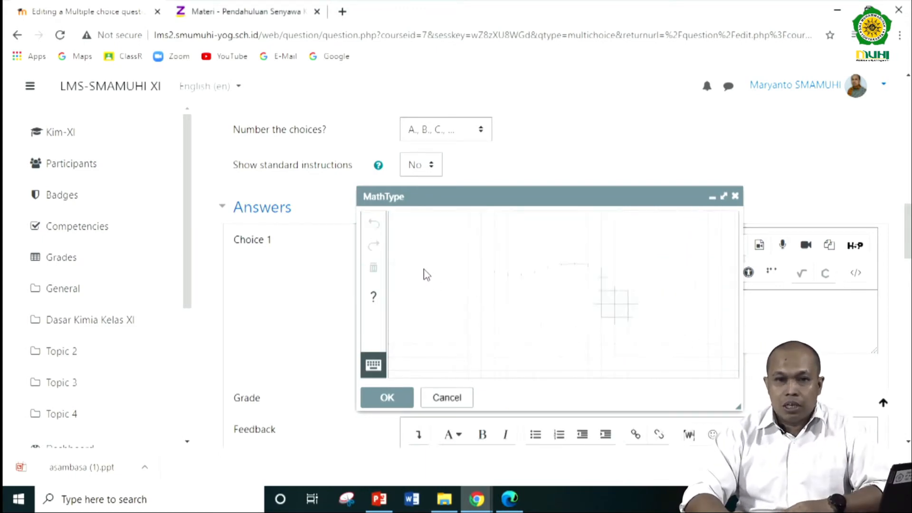
mouse_move(408, 260)
mouse_down()
mouse_move(441, 354)
mouse_move(481, 266)
mouse_move(597, 274)
mouse_up()
mouse_move(492, 300)
mouse_down()
mouse_move(515, 304)
mouse_move(500, 325)
mouse_move(517, 335)
mouse_up()
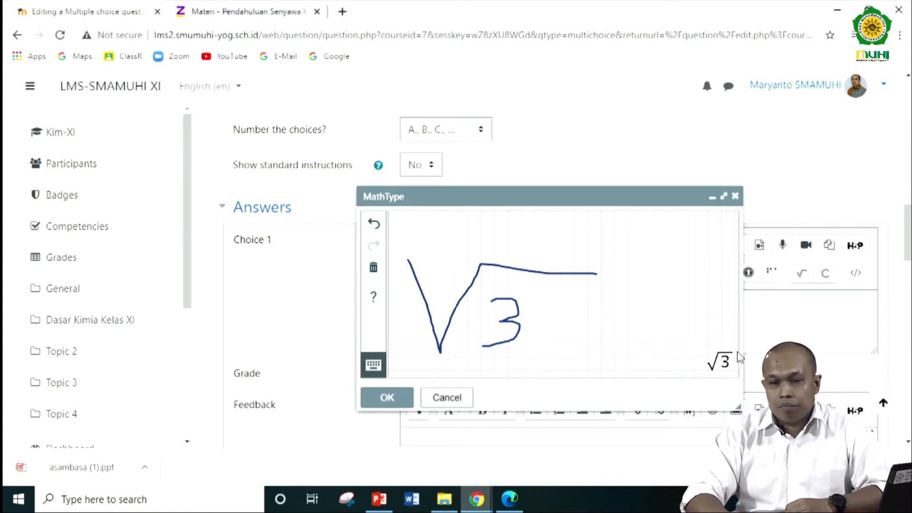
click(460, 401)
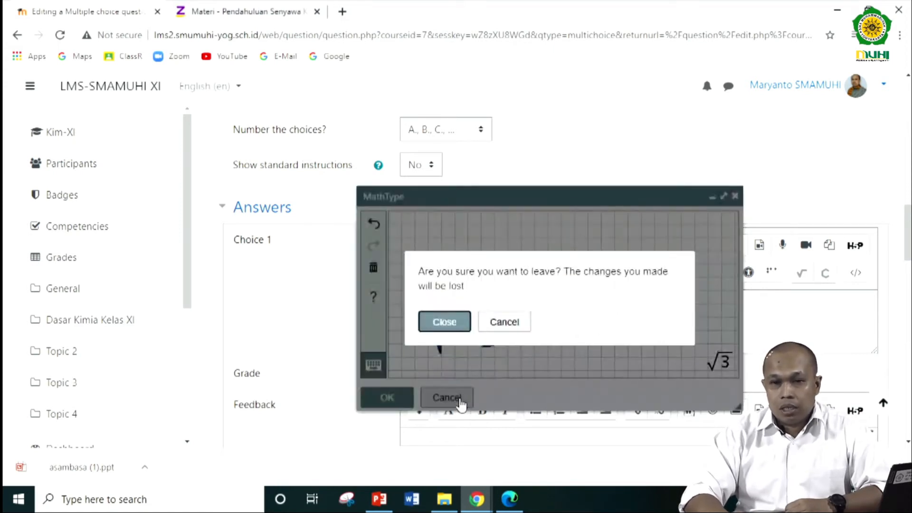
click(454, 323)
click(437, 316)
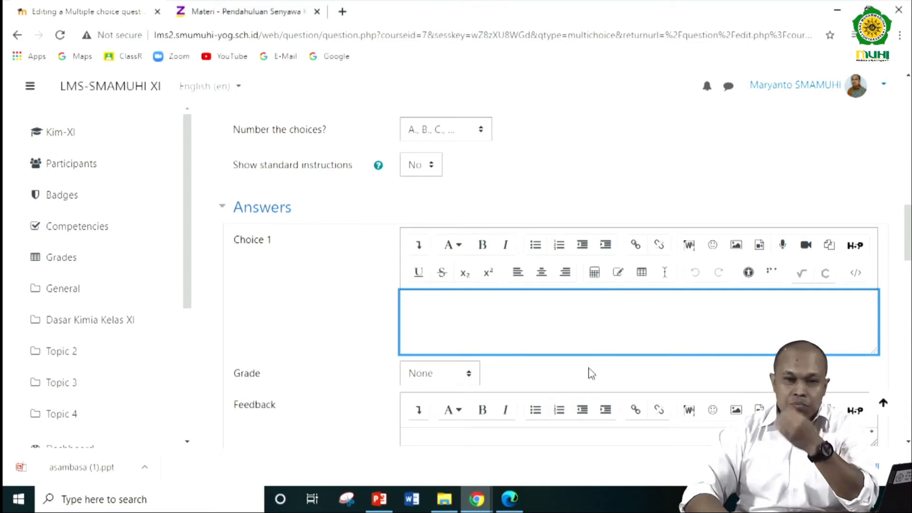
- Switch to the Ruangguru page and check answer options A to E of question 1
click(476, 499)
click(489, 452)
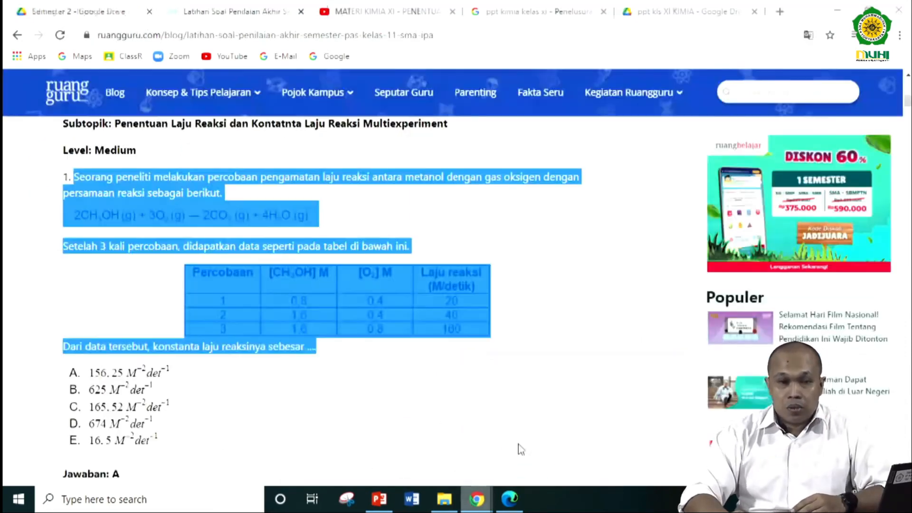
click(238, 388)
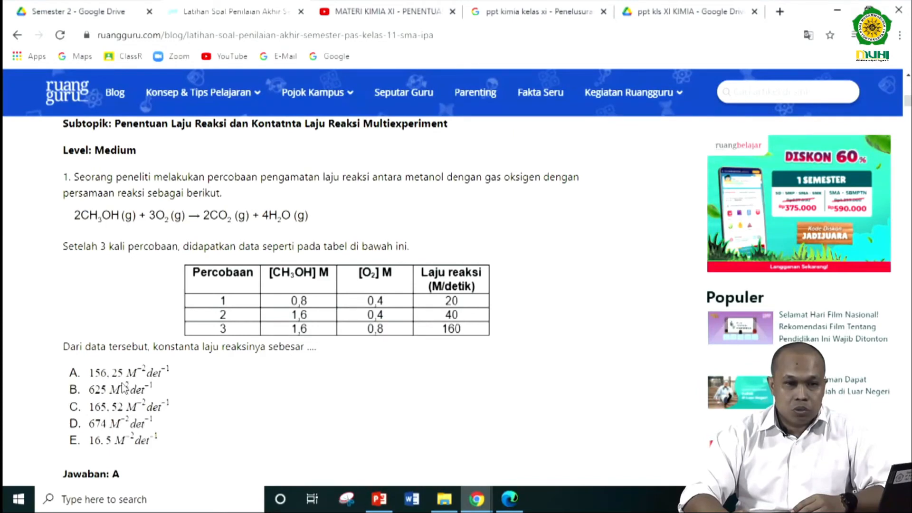
scroll(123, 387, down, 1)
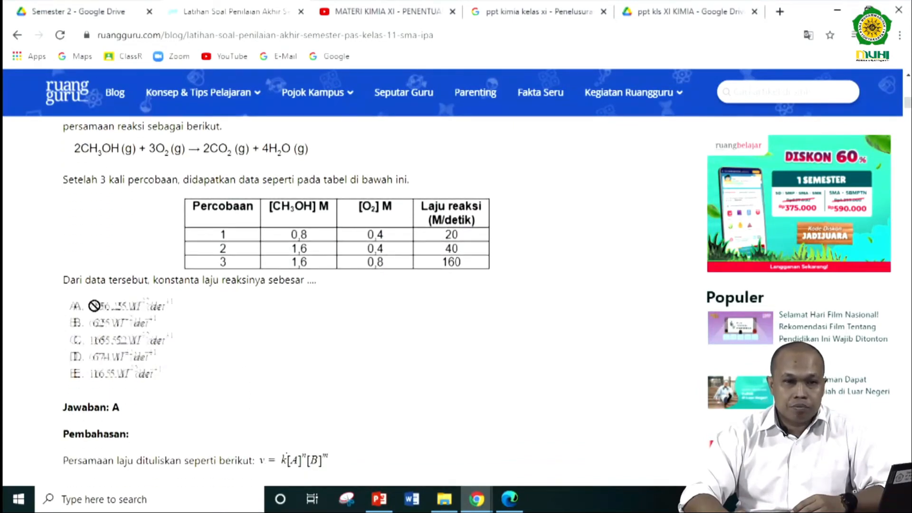
scroll(271, 348, down, 1)
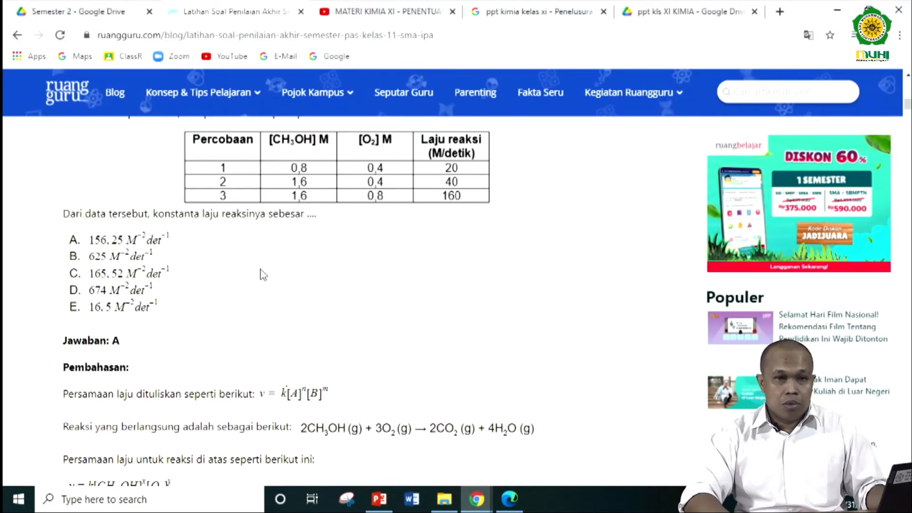
- Return to the multiple choice question form and enter "156," as Choice 1 and "3452" as Choice 2
key(alt+Tab)
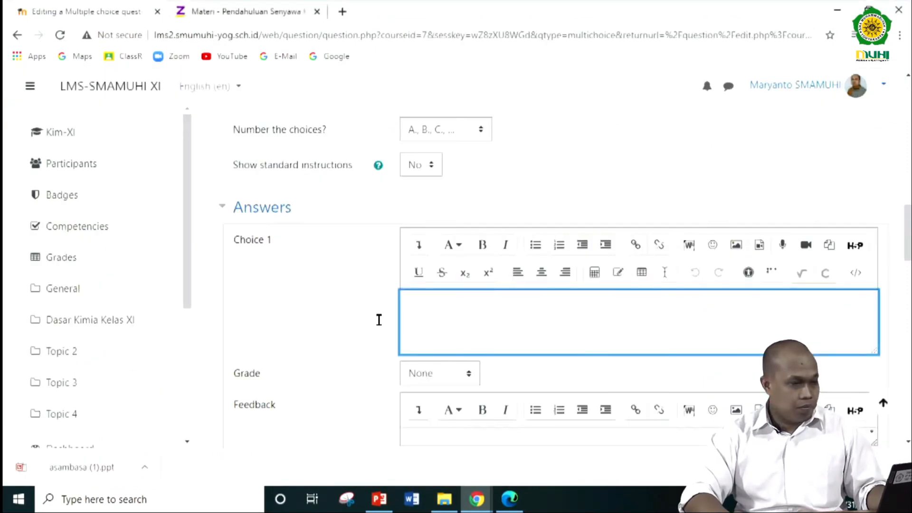
text(156)
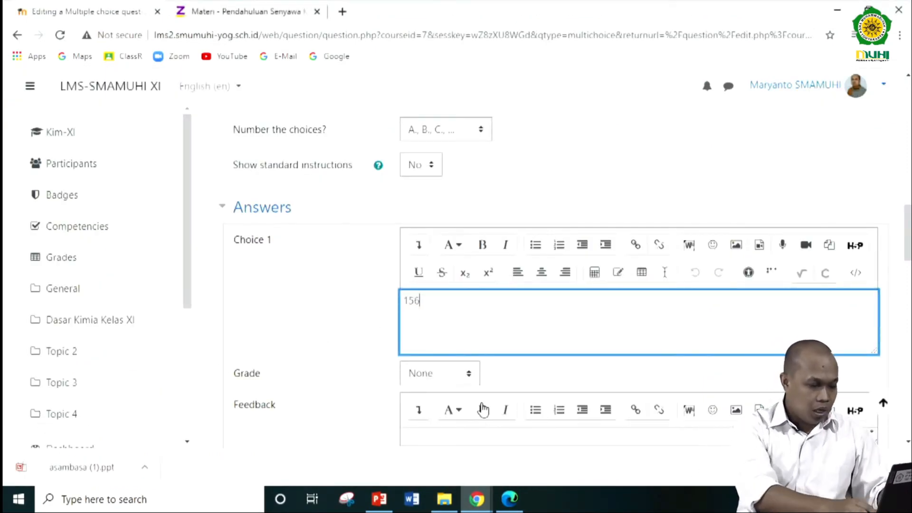
text(,)
scroll(484, 410, down, 3)
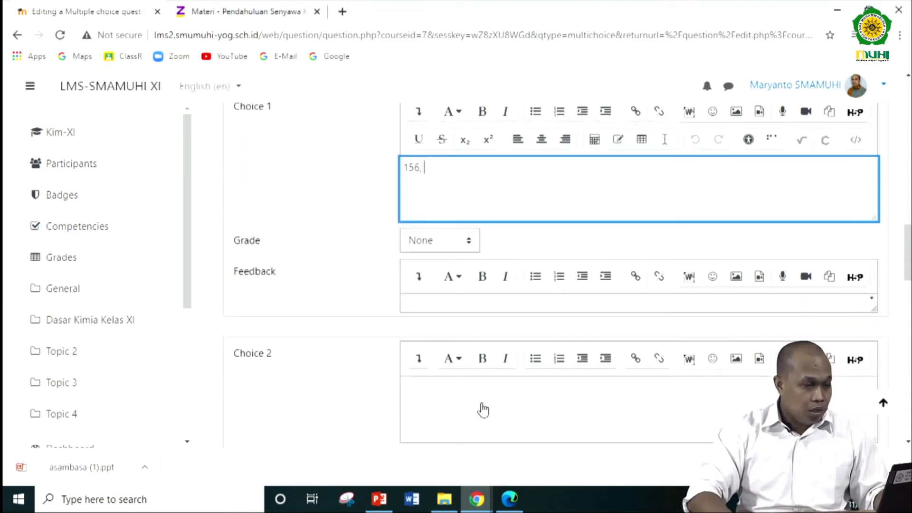
click(478, 408)
text(34)
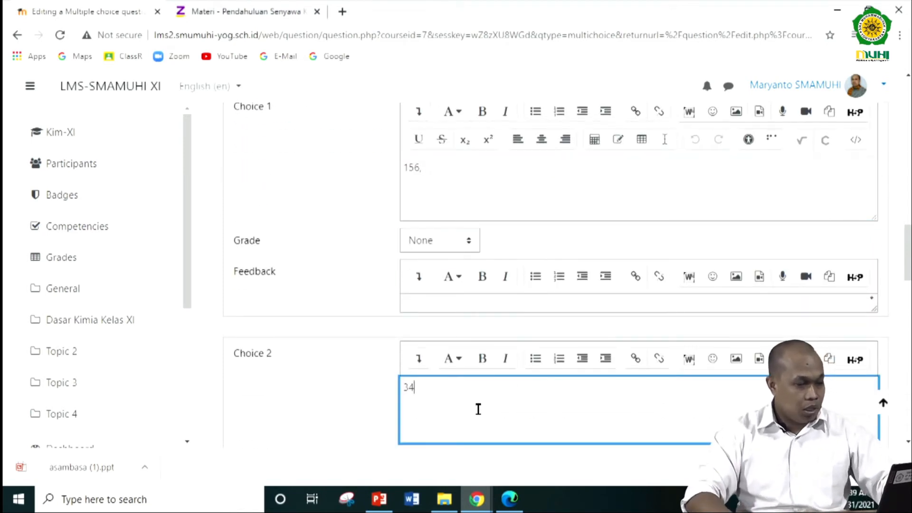
text(52)
- Enter "23425" as Choice 3, "2542" as Choice 4 and "25624" as Choice 5
scroll(477, 410, down, 4)
click(422, 421)
text(23425)
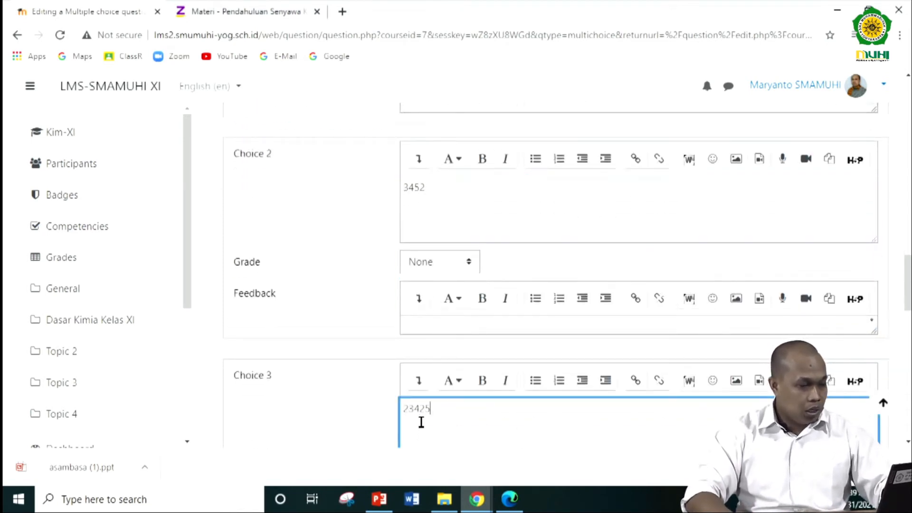
scroll(458, 404, down, 3)
scroll(455, 442, down, 2)
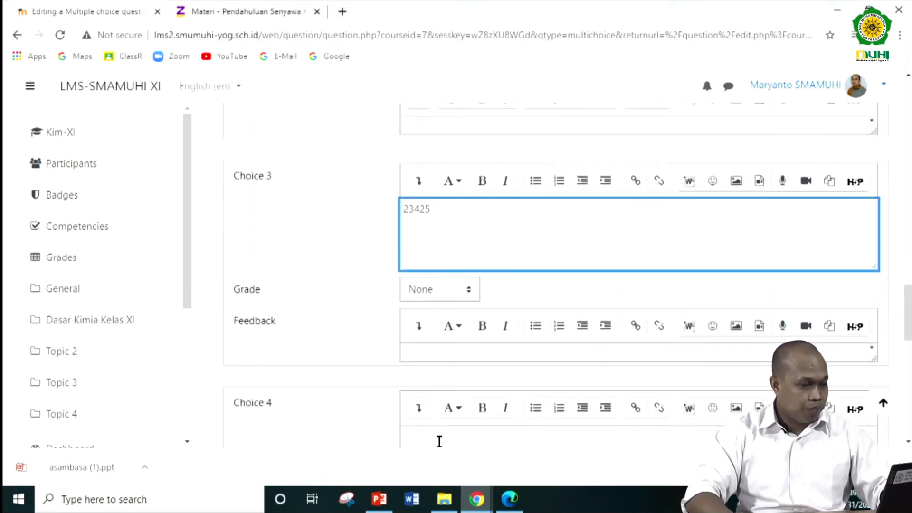
scroll(437, 440, down, 4)
click(441, 275)
text(2542)
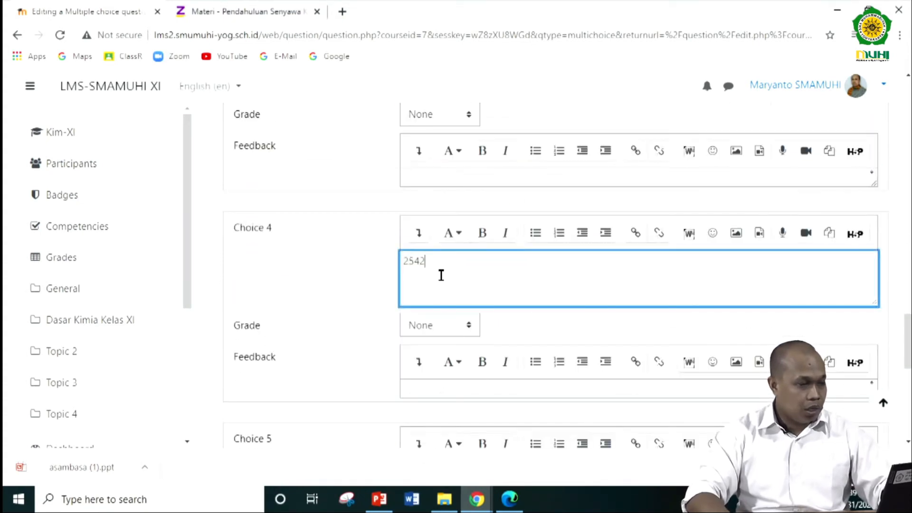
scroll(427, 372, down, 3)
click(432, 357)
text(25424)
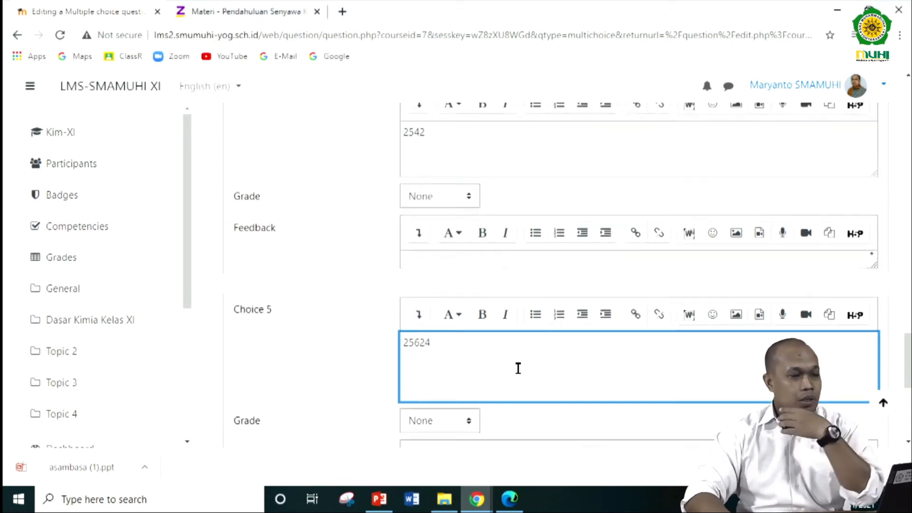
- Set the grade of Choice 1 to 100% to mark it as the correct answer
scroll(471, 284, up, 8)
scroll(441, 270, up, 3)
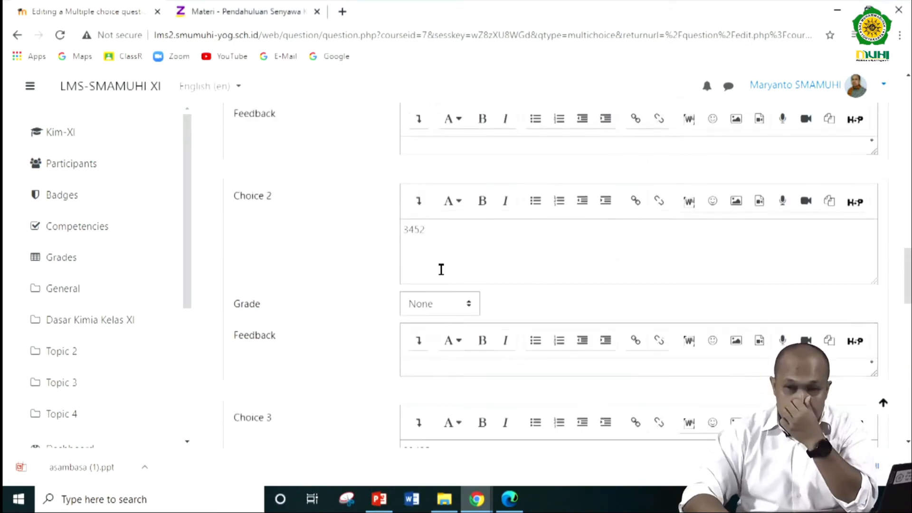
scroll(558, 214, up, 5)
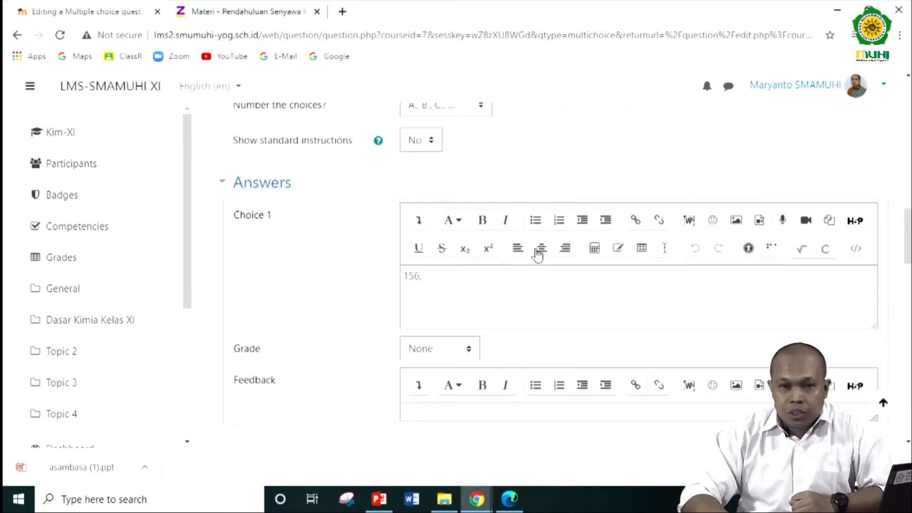
click(472, 350)
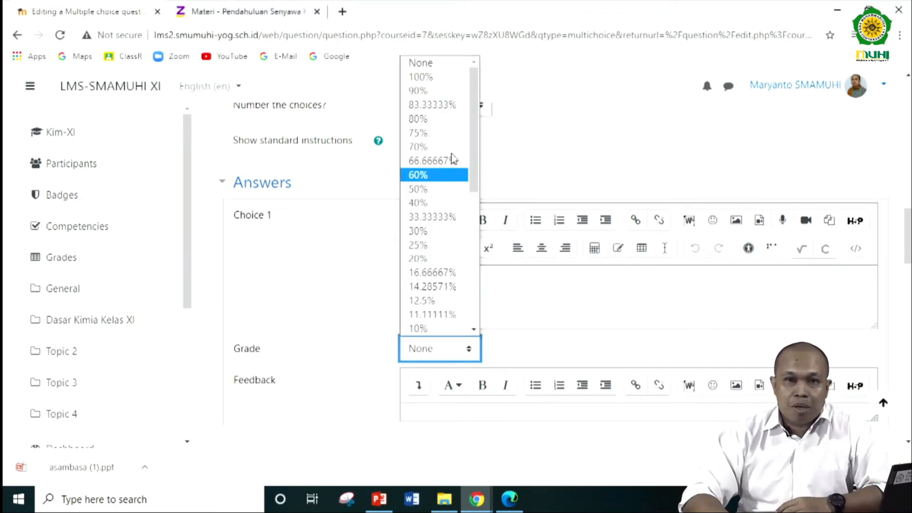
click(431, 77)
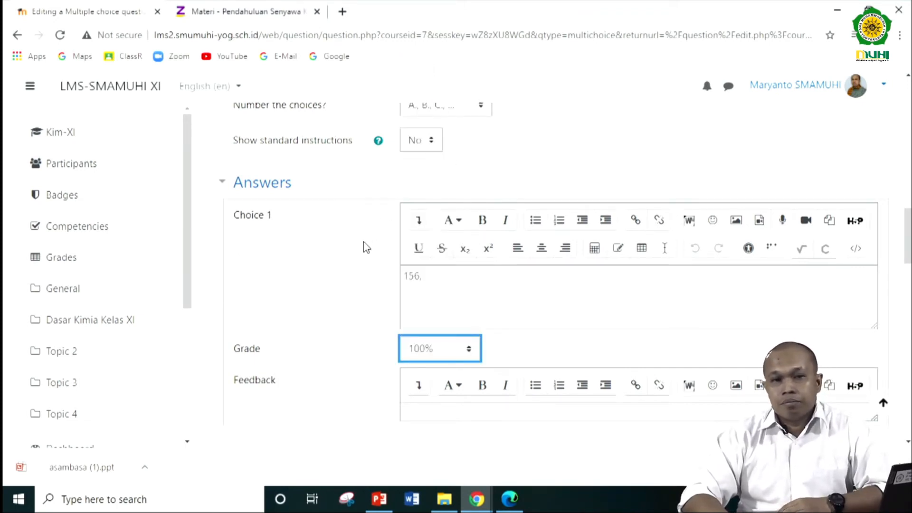
- Review the form from the category, question name and question text through the choice settings to the answers and grades of all five choices
scroll(365, 247, up, 12)
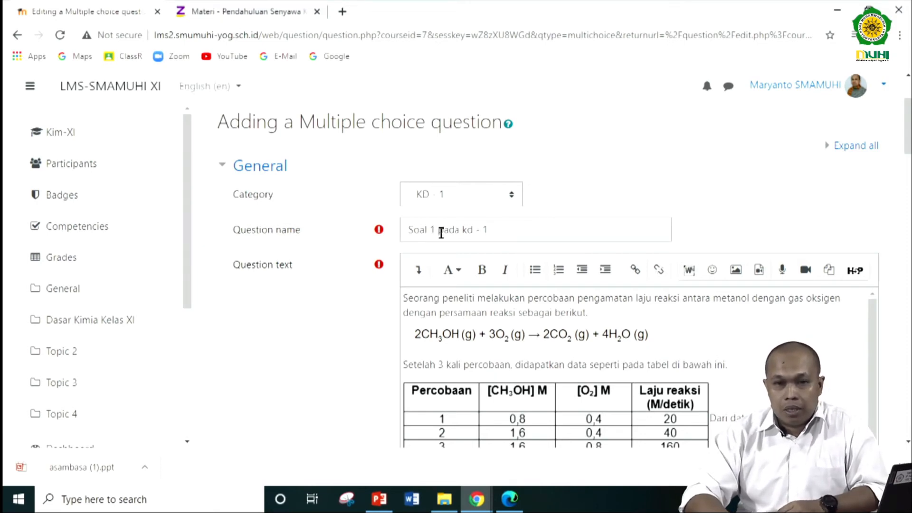
scroll(441, 233, down, 4)
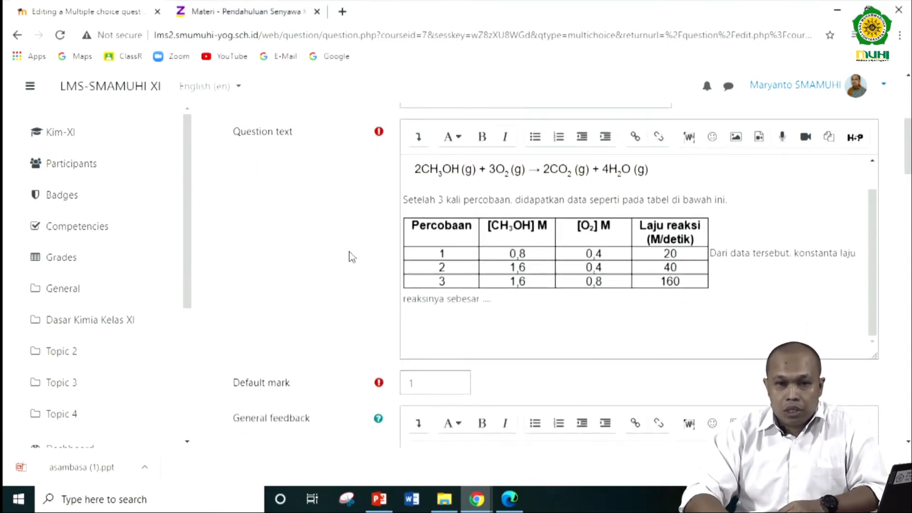
scroll(351, 256, down, 10)
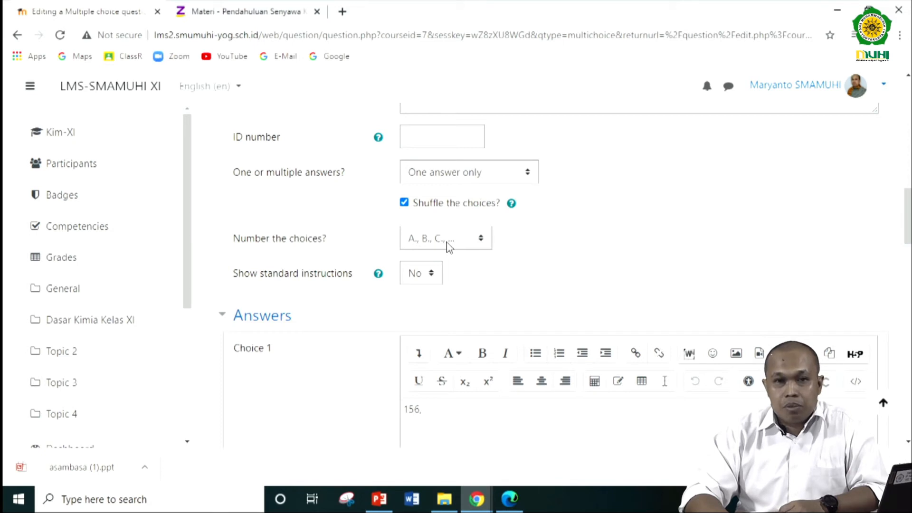
scroll(447, 245, down, 3)
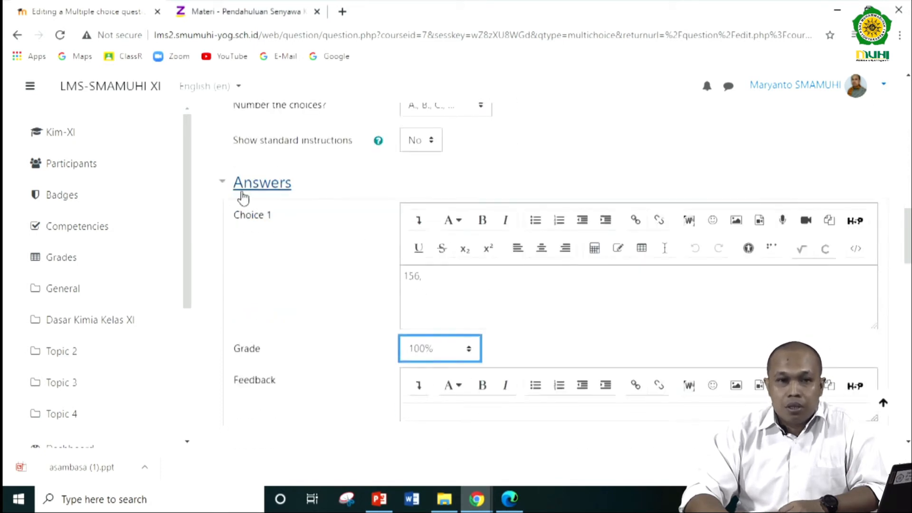
scroll(295, 236, down, 1)
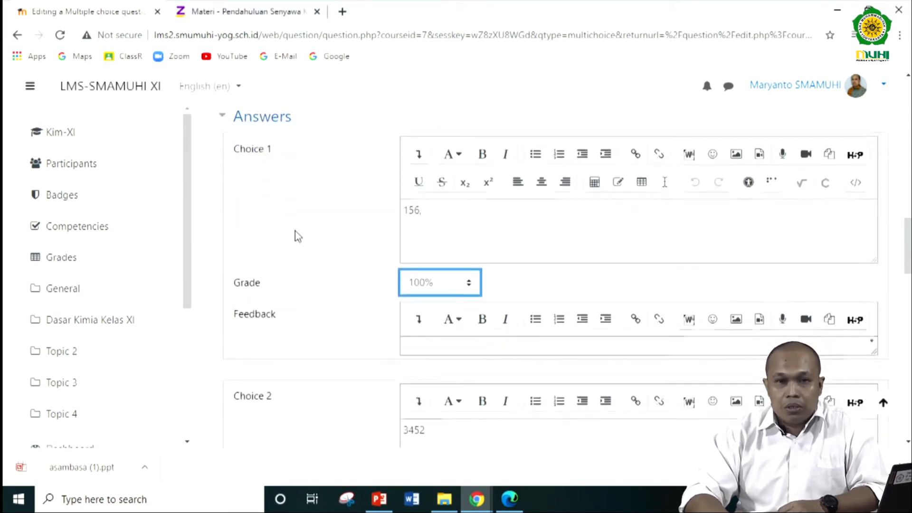
click(445, 218)
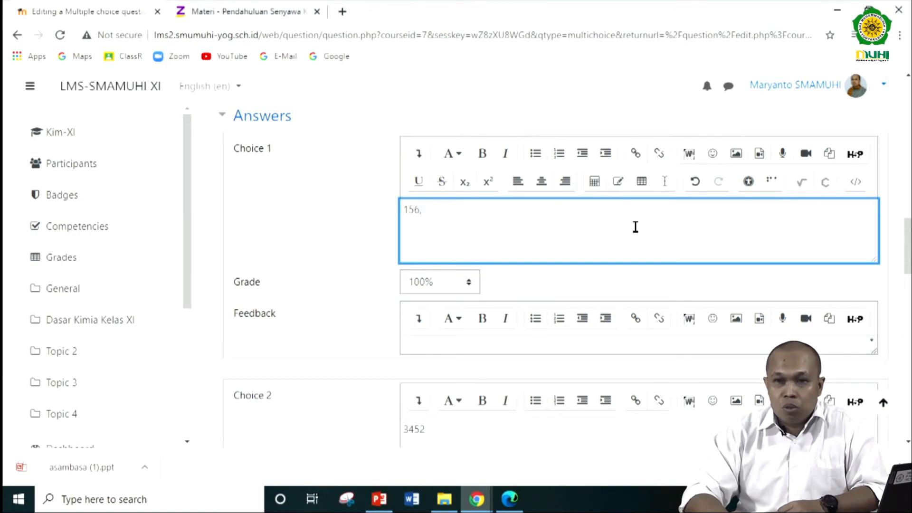
scroll(553, 235, down, 1)
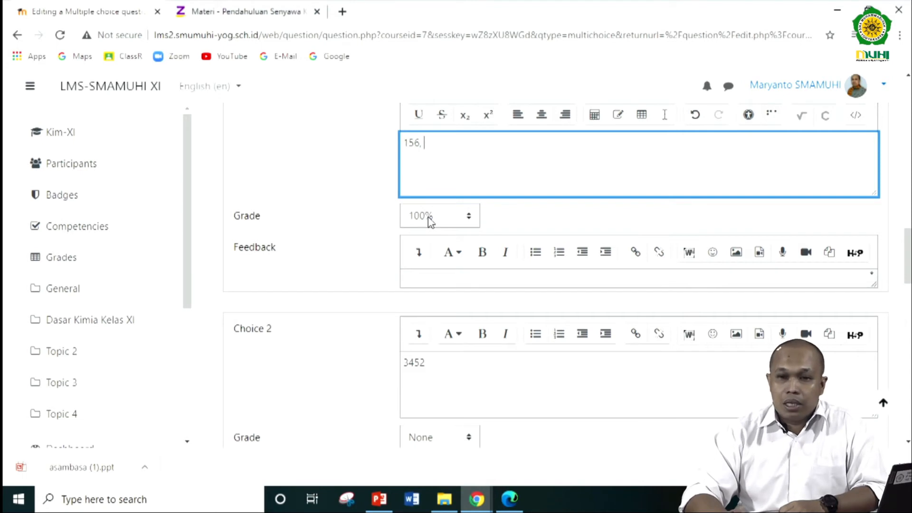
scroll(430, 221, down, 2)
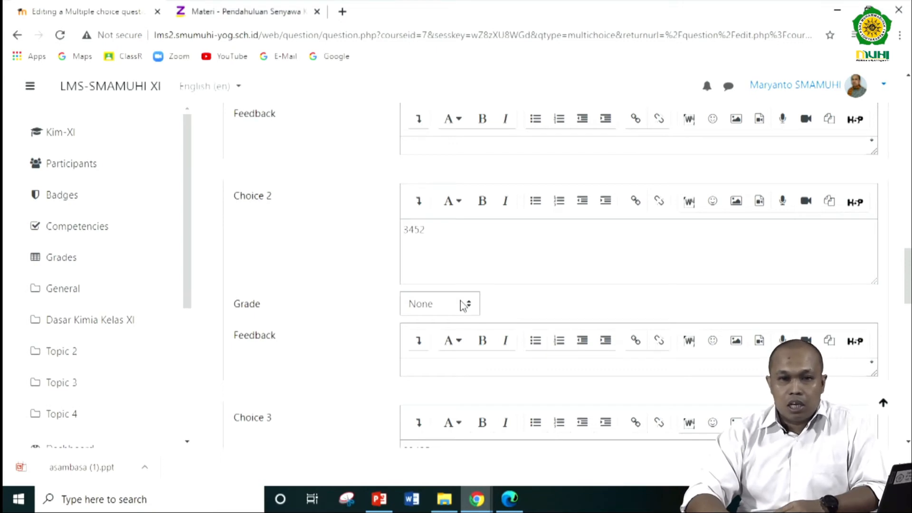
scroll(463, 306, down, 11)
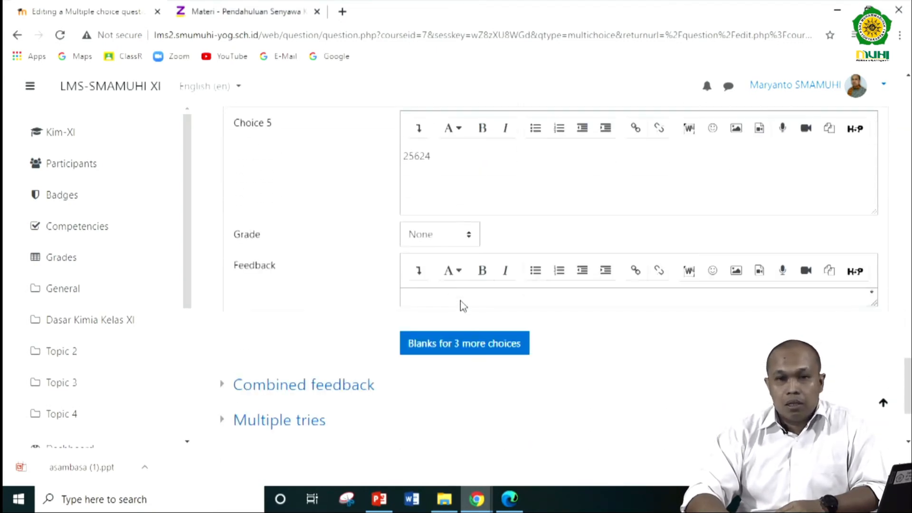
- Save the new multiple choice question and check it in the KD - 1 question list
scroll(413, 184, up, 5)
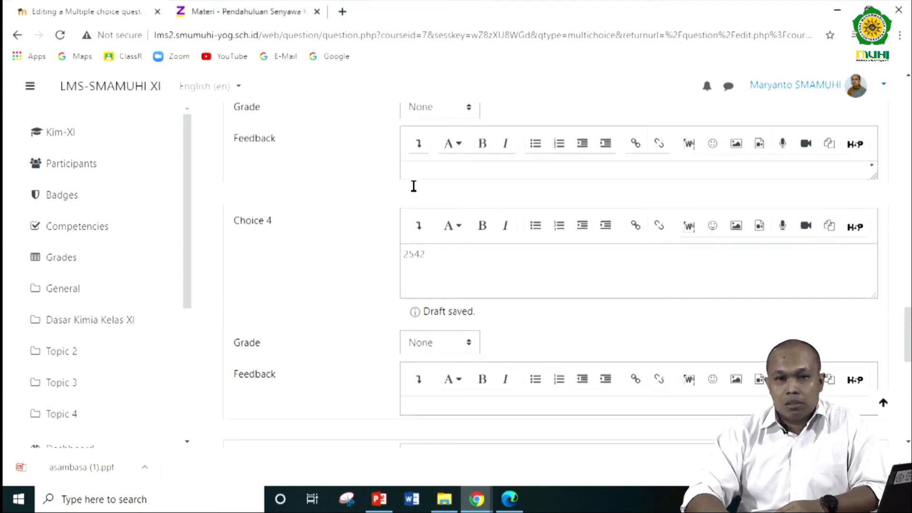
scroll(413, 186, down, 10)
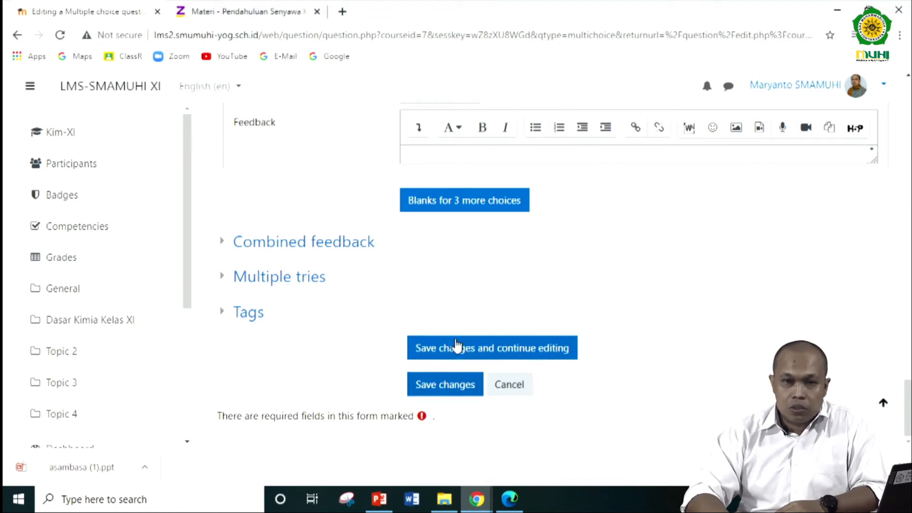
click(450, 391)
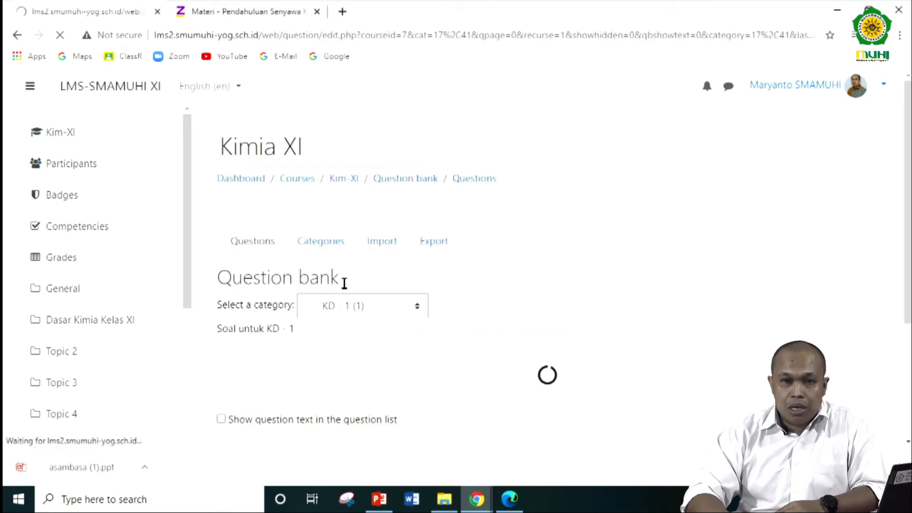
scroll(368, 332, down, 1)
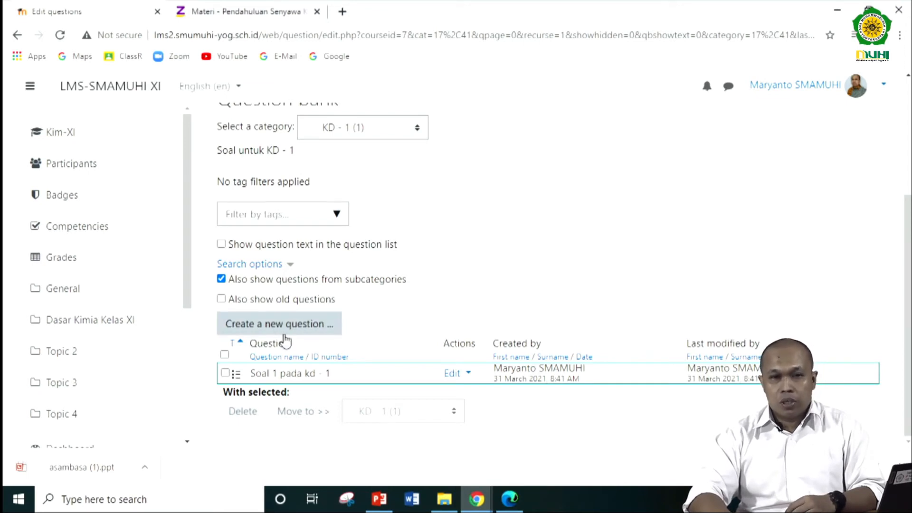
scroll(285, 341, up, 4)
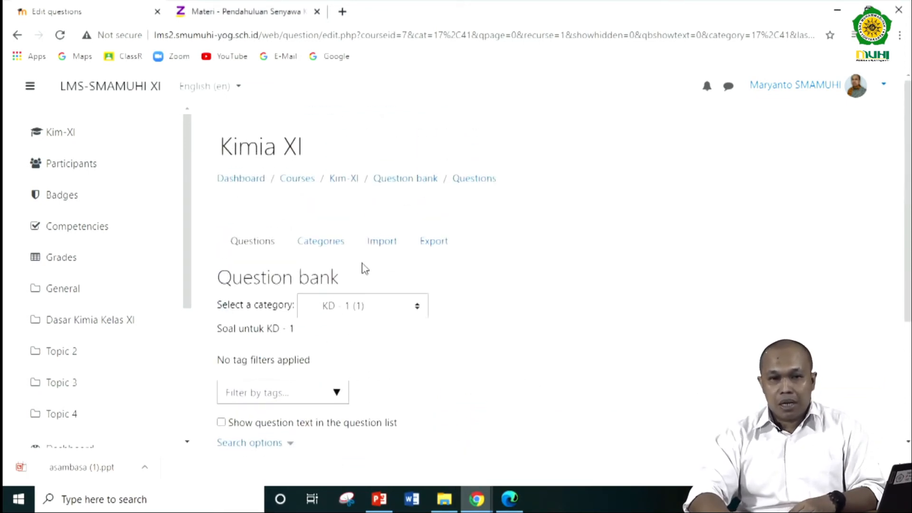
- Return to the Kim-XI course page and reopen its question bank through the full course administration to view the questions
click(342, 179)
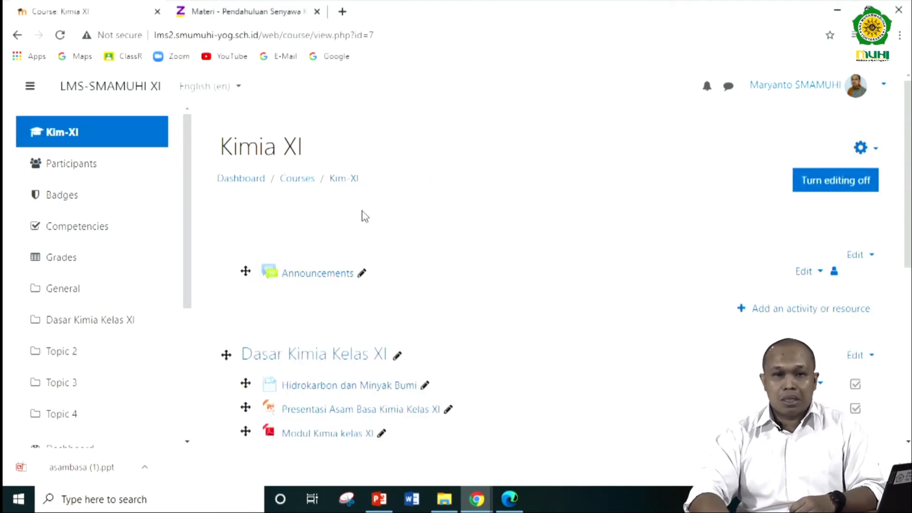
scroll(362, 211, down, 1)
scroll(364, 216, down, 3)
scroll(546, 261, up, 3)
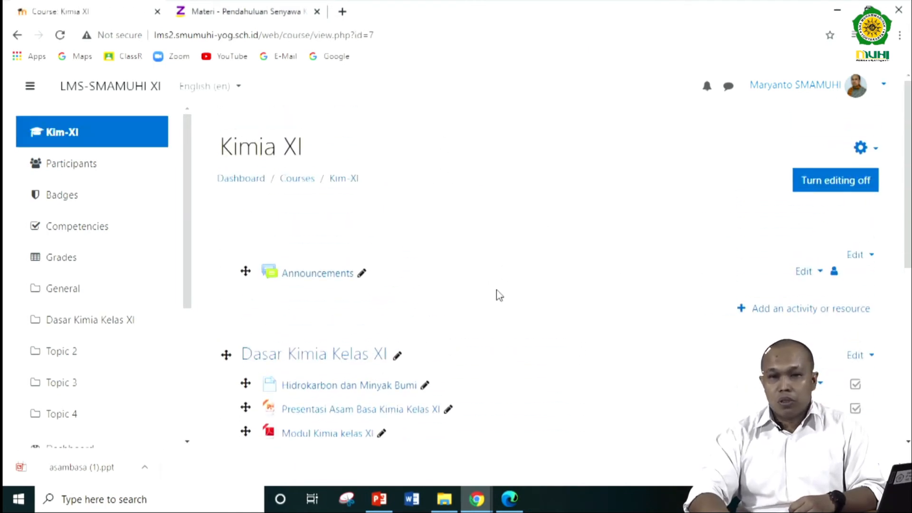
click(875, 152)
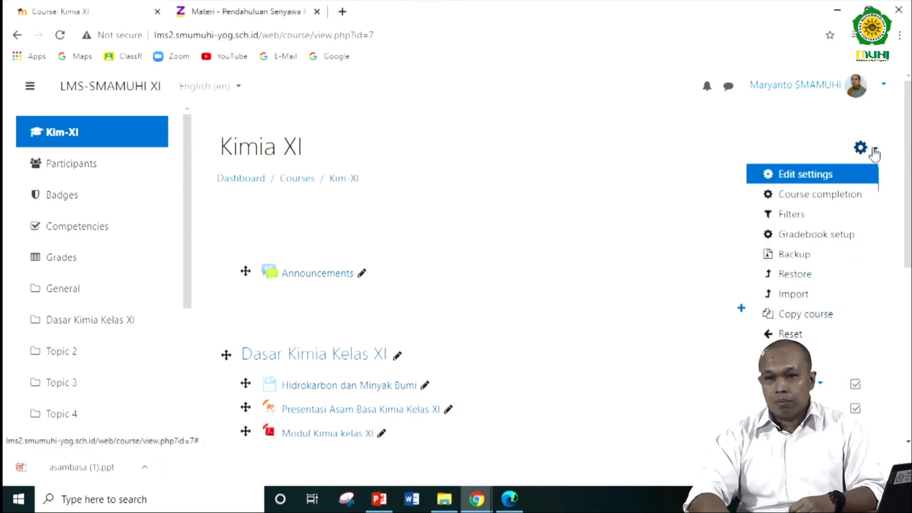
click(837, 361)
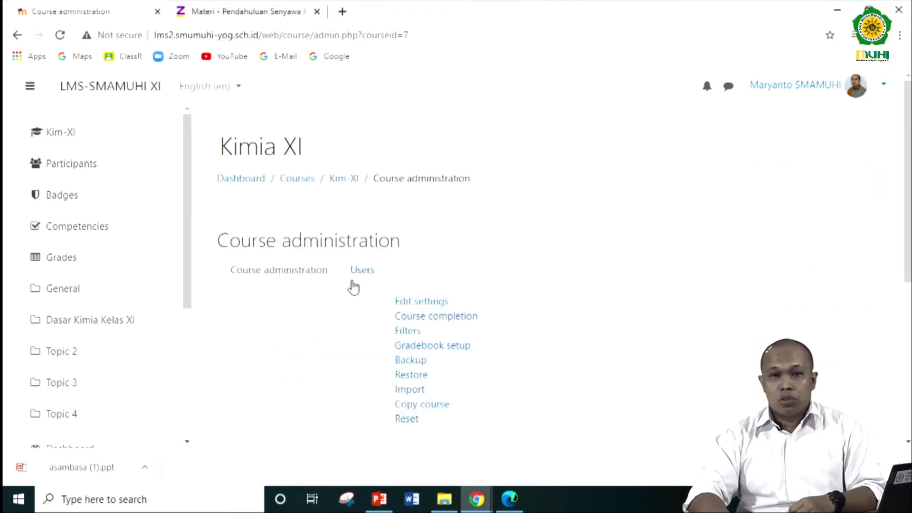
scroll(319, 339, down, 5)
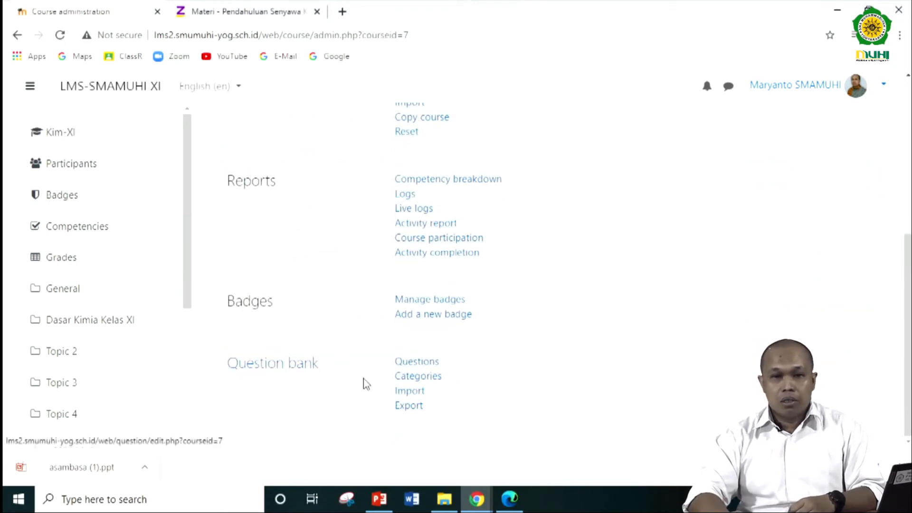
click(431, 366)
scroll(428, 366, down, 4)
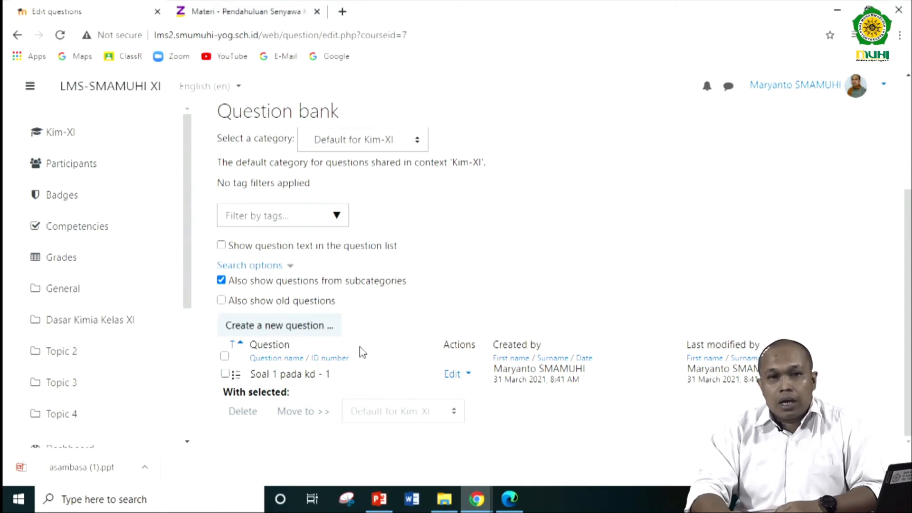
scroll(378, 348, up, 4)
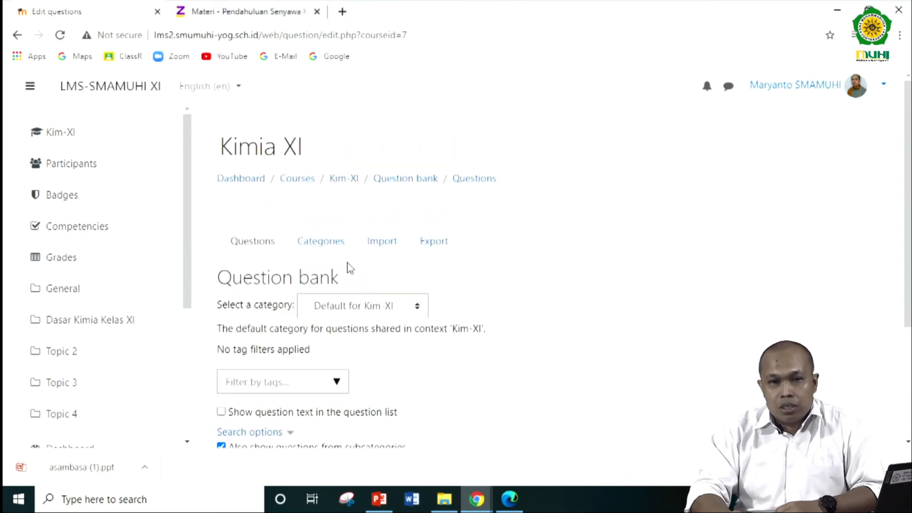
- Go back to the Kim-XI course page and add a new Quiz activity to the Dasar Kimia Kelas XI section
click(342, 180)
scroll(428, 271, down, 1)
scroll(427, 272, down, 2)
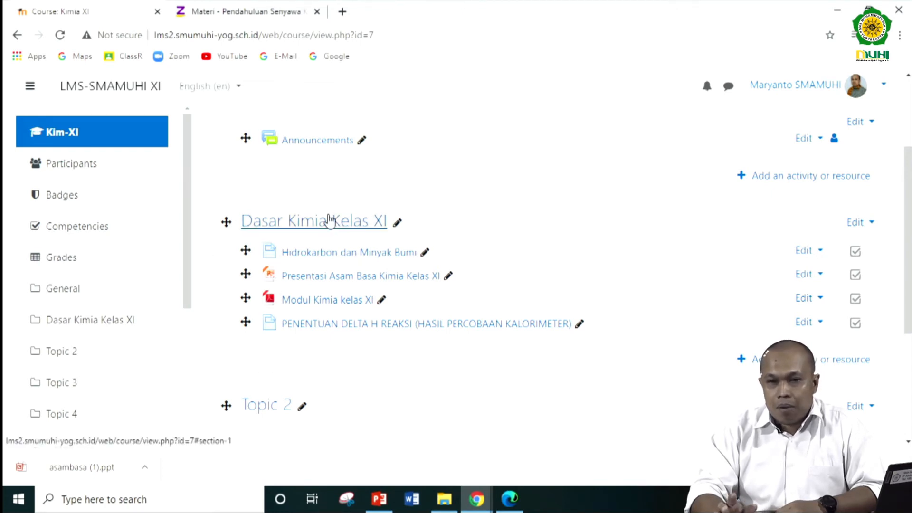
click(815, 358)
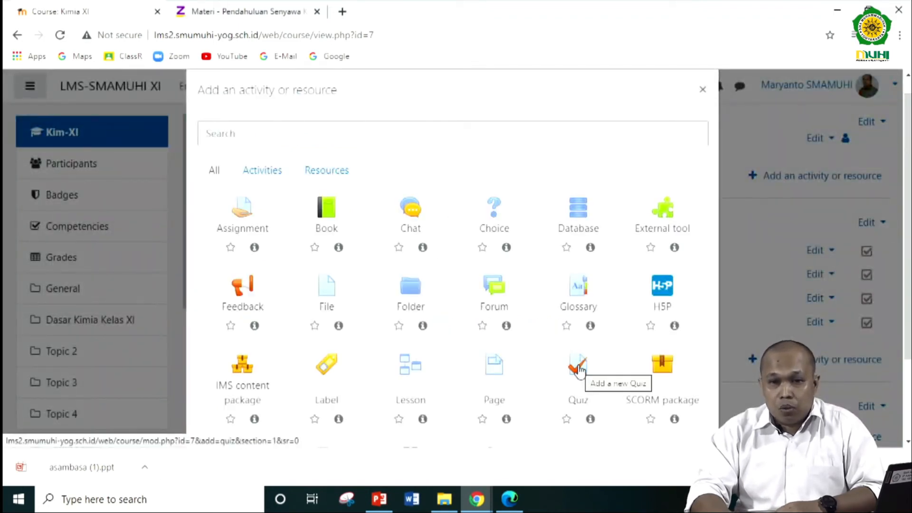
click(580, 370)
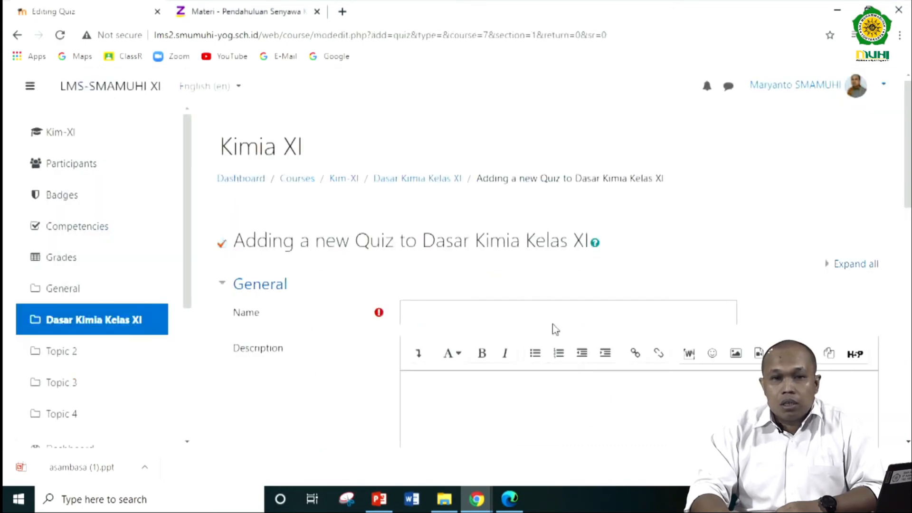
- Name the quiz "Ulangan Harian KD 1"
click(495, 317)
text(Ul)
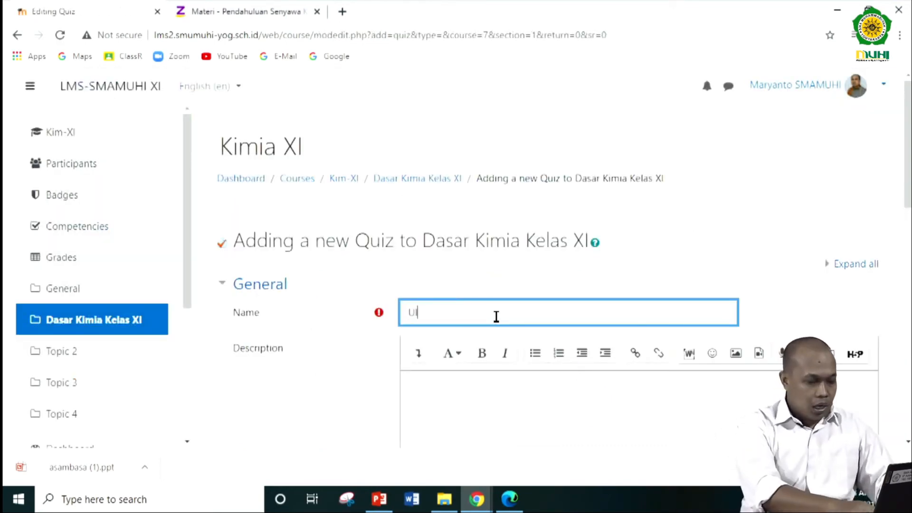
text(angan)
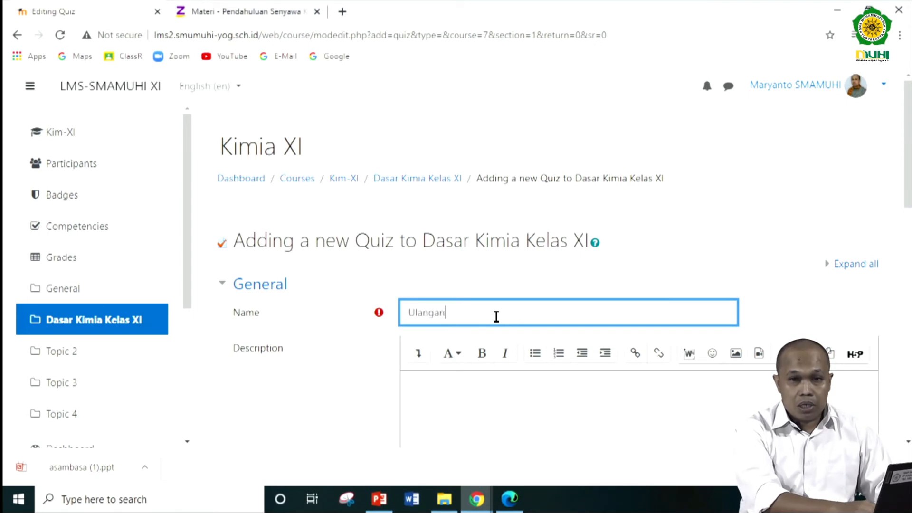
text( Hanan KD 1)
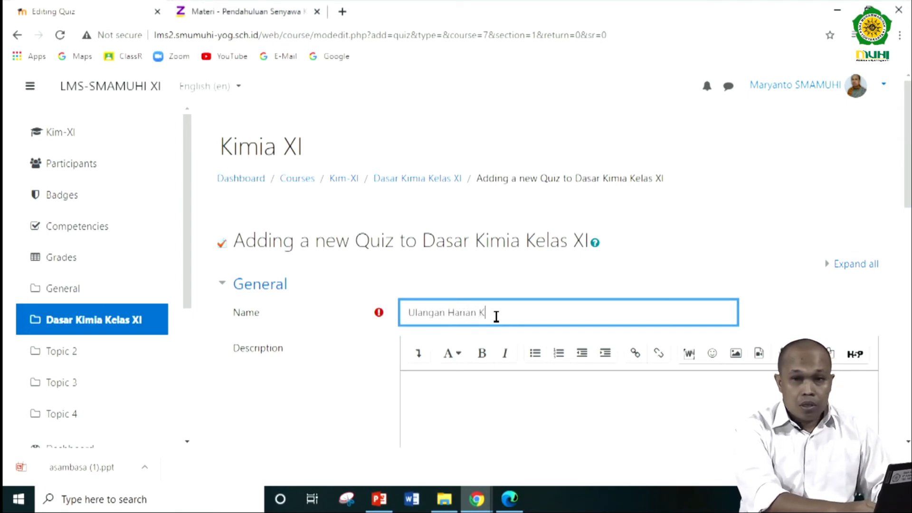
- Copy the quiz name into the description so that it reads "Ulangan Harian KD 1"
scroll(497, 316, down, 4)
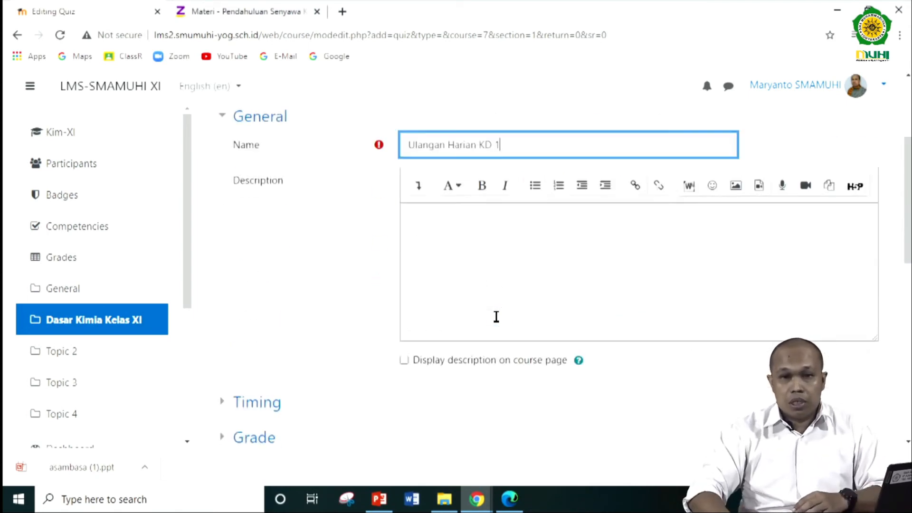
scroll(530, 117, up, 1)
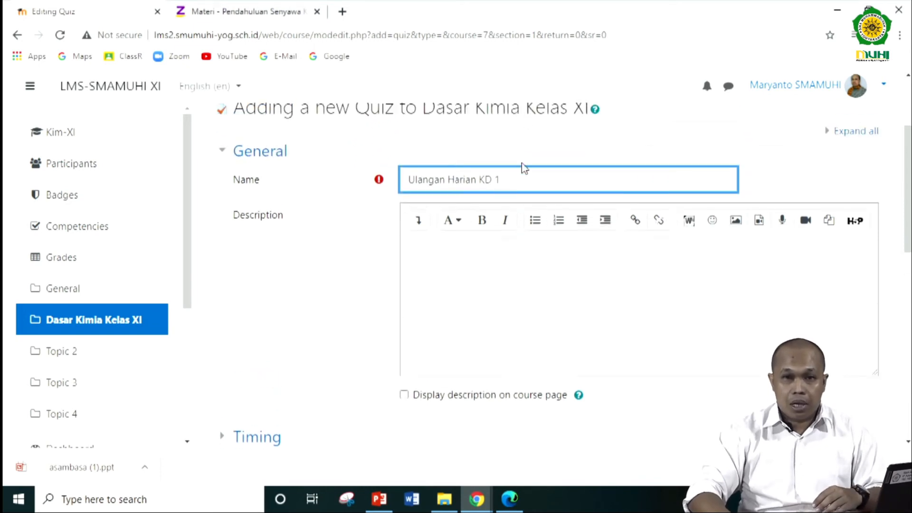
drag(517, 172, 409, 184)
key(ctrl+c)
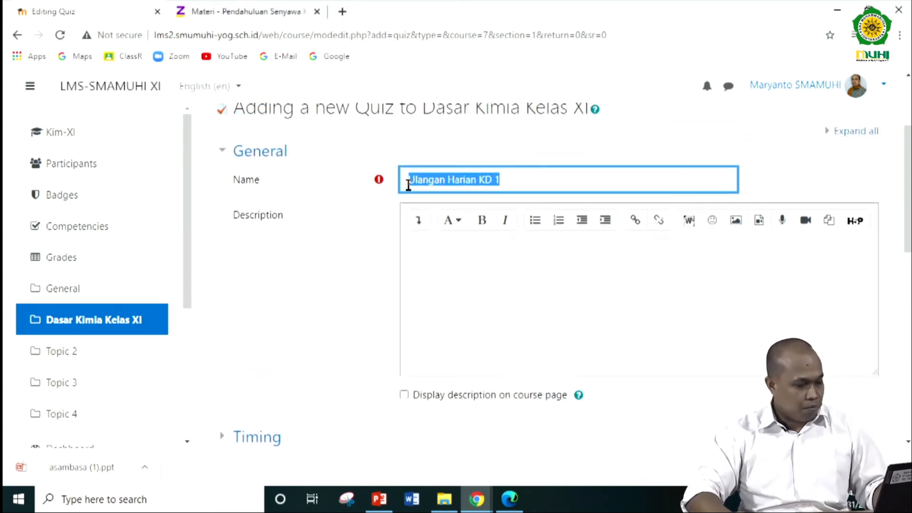
click(498, 277)
key(ctrl+v)
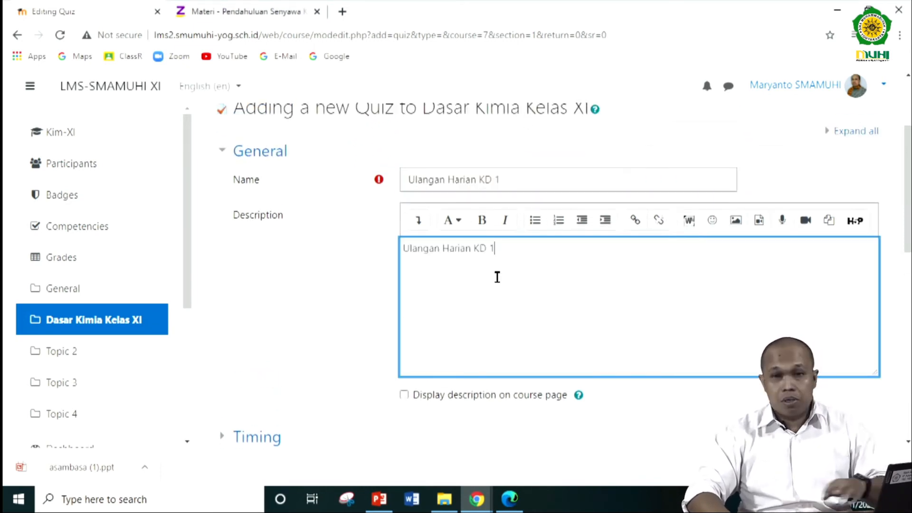
- Expand the quiz's Timing settings, try enabling the opening date and disable it again
scroll(497, 277, down, 3)
scroll(497, 277, down, 3)
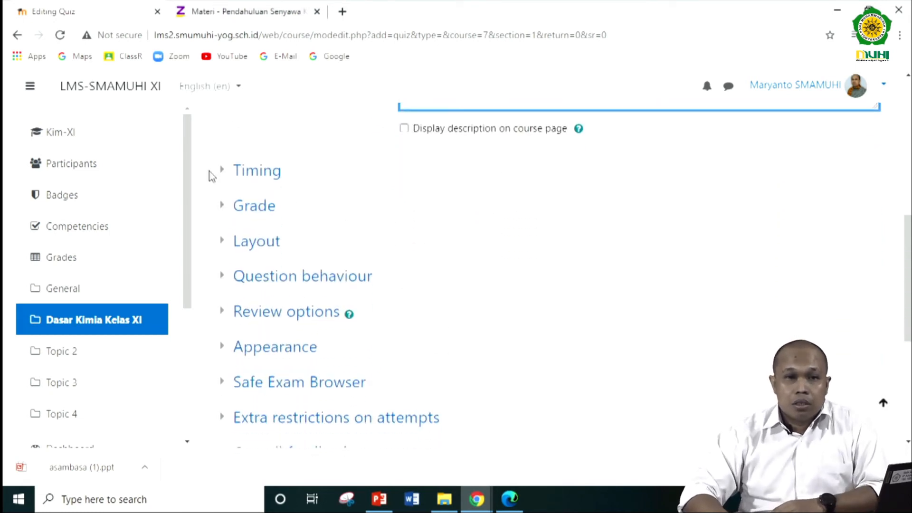
click(230, 171)
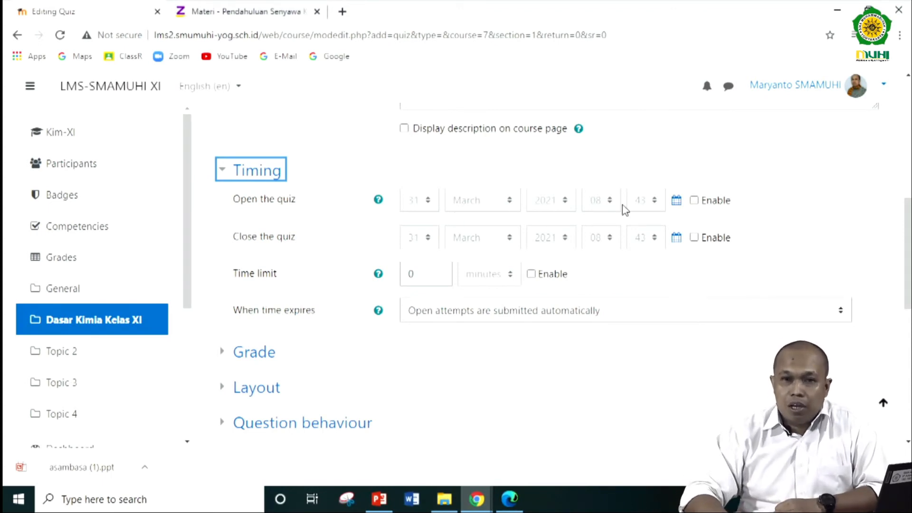
click(694, 201)
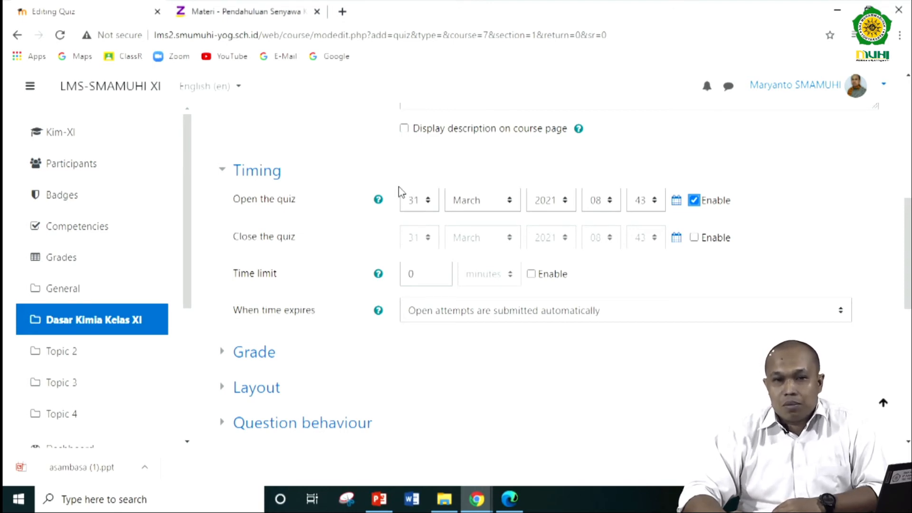
click(695, 200)
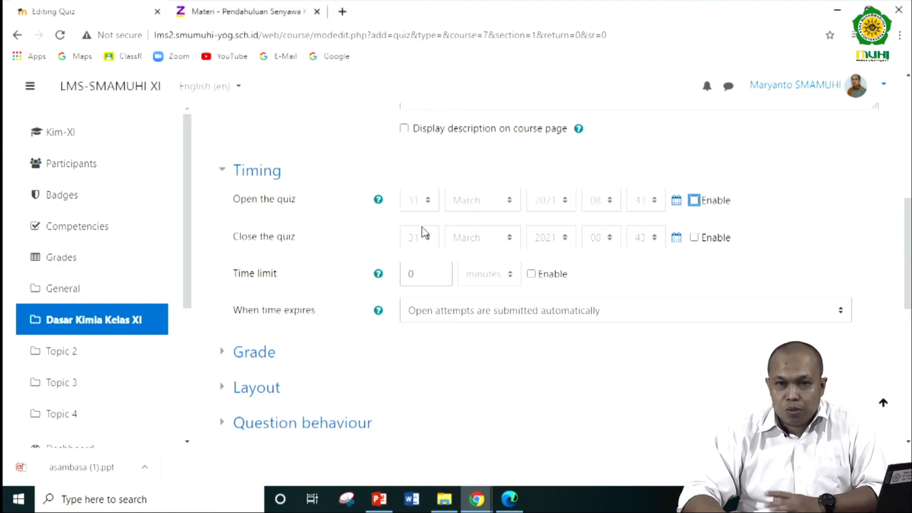
- Enable the quiz's closing date on 31 March 2021 and set its closing time to 23:30
click(695, 238)
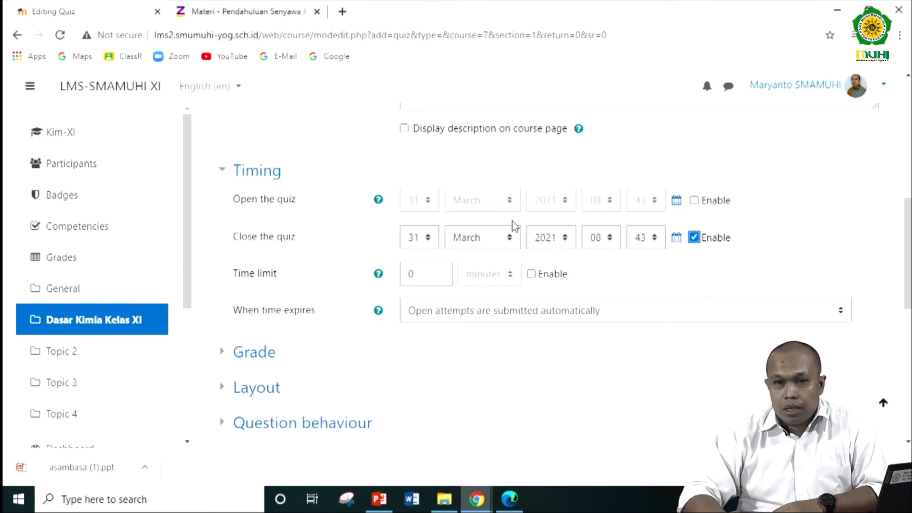
click(597, 242)
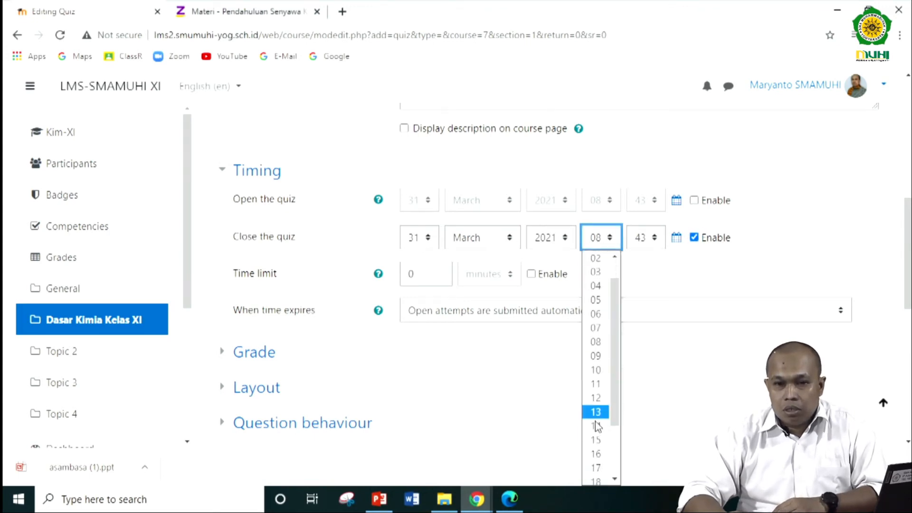
scroll(598, 447, down, 2)
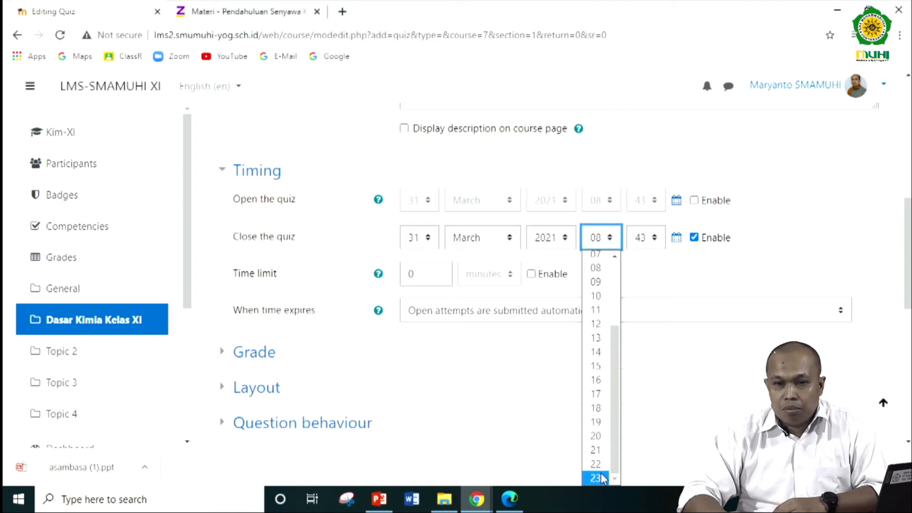
click(596, 478)
click(648, 243)
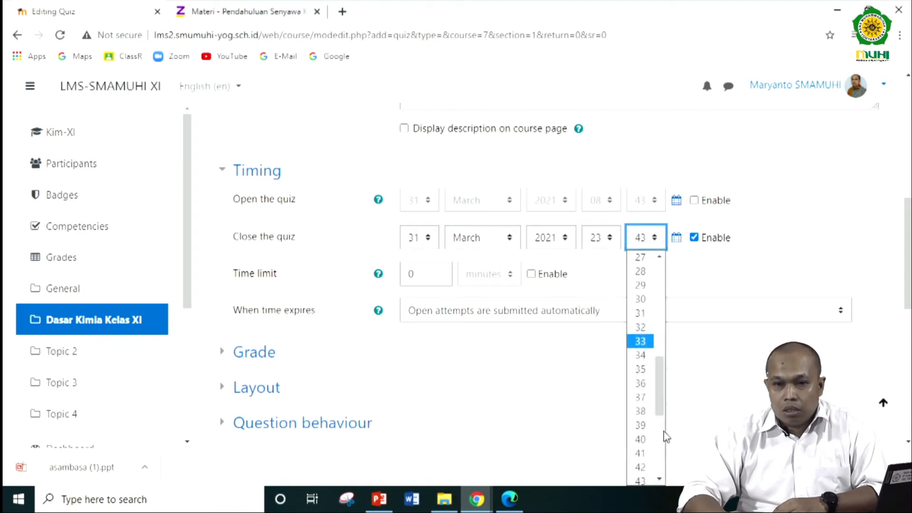
click(651, 303)
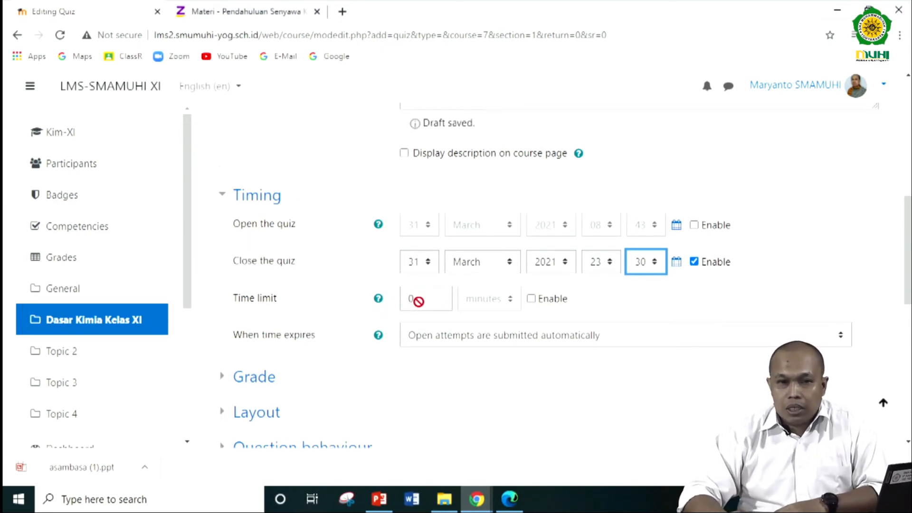
- Enable the quiz's time limit and set it to 60 minutes
click(530, 298)
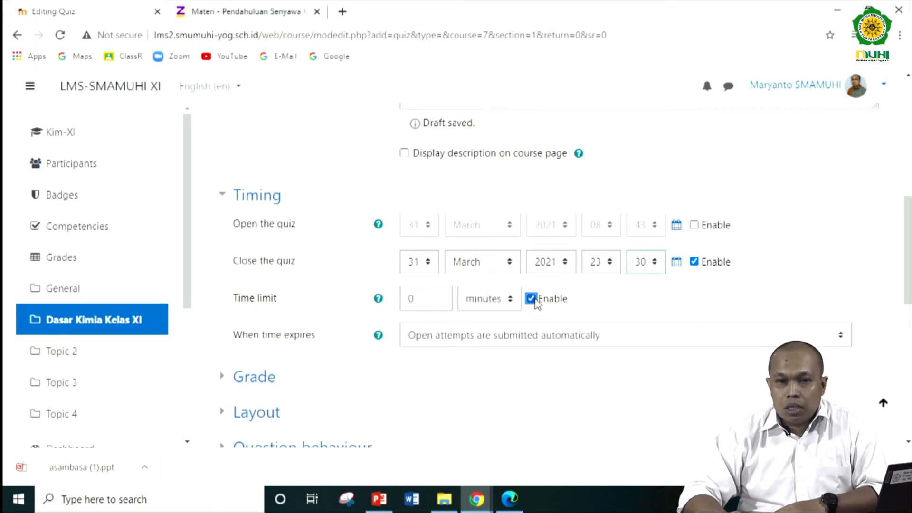
click(415, 304)
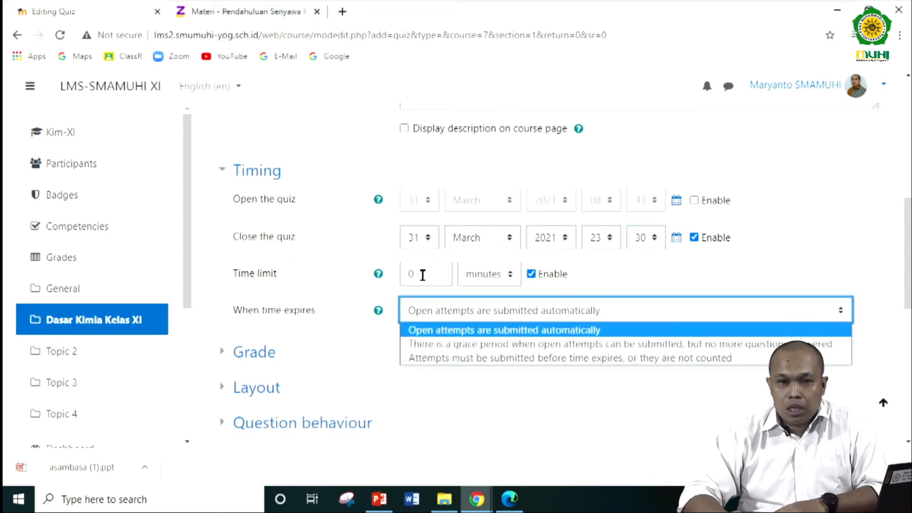
double_click(423, 275)
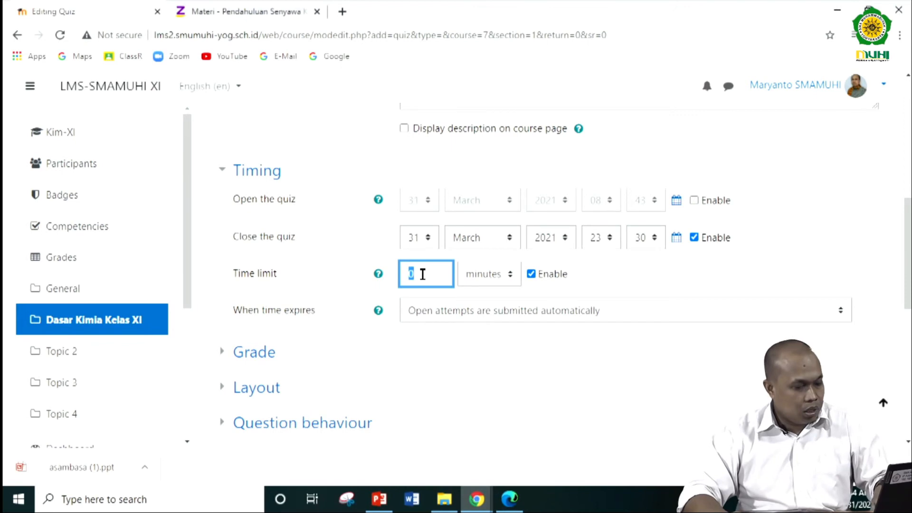
text(60)
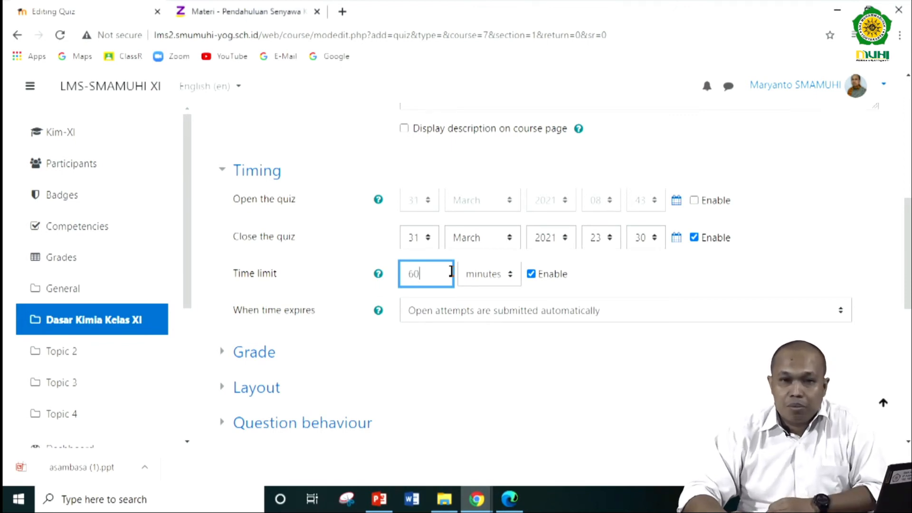
- Check the choices for when time expires and keep "Open attempts are submitted automatically"
scroll(592, 281, down, 3)
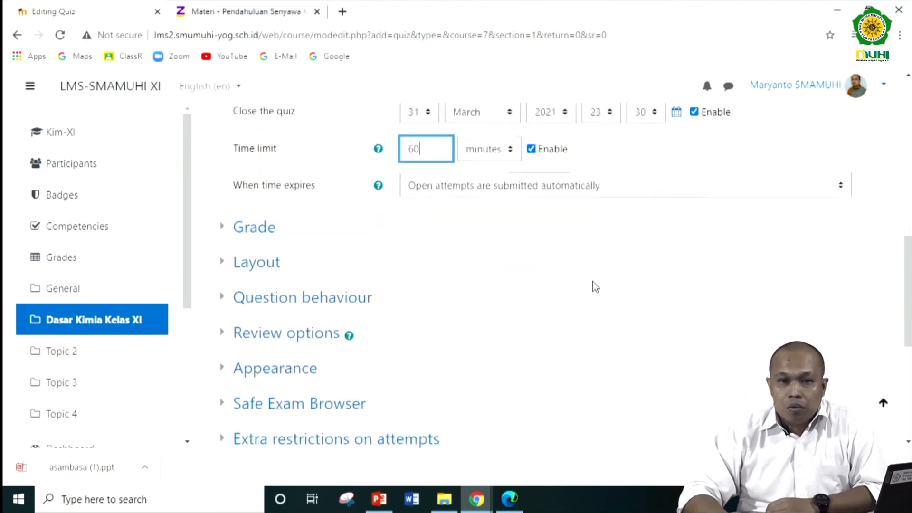
click(483, 182)
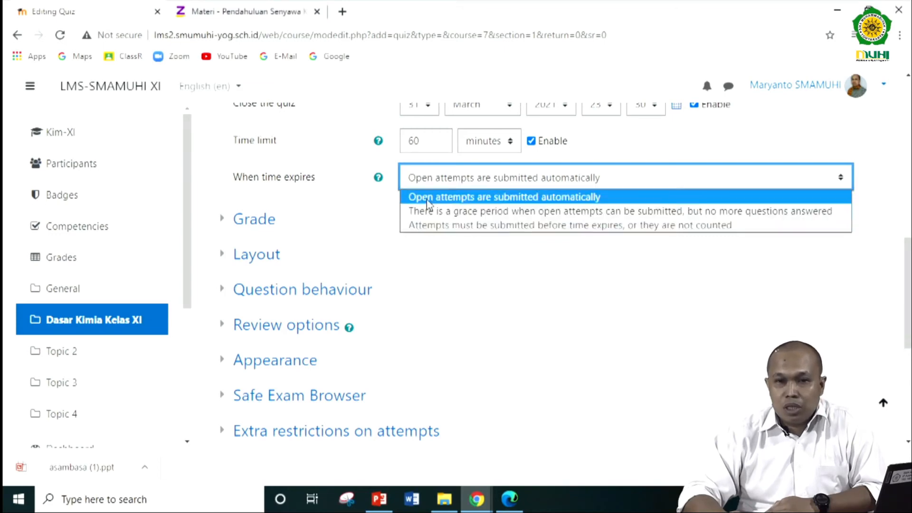
click(340, 158)
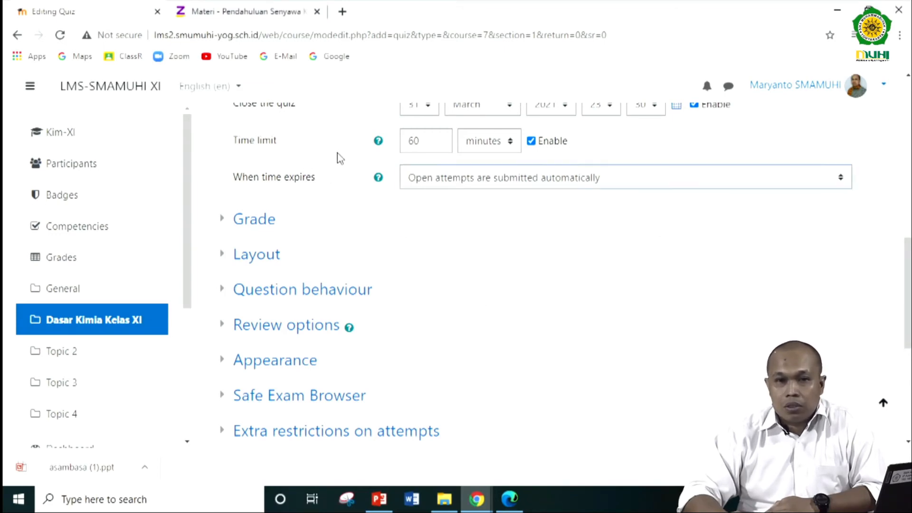
- Save the new quiz "Ulangan Harian KD 1" and return to the course page
scroll(385, 224, down, 1)
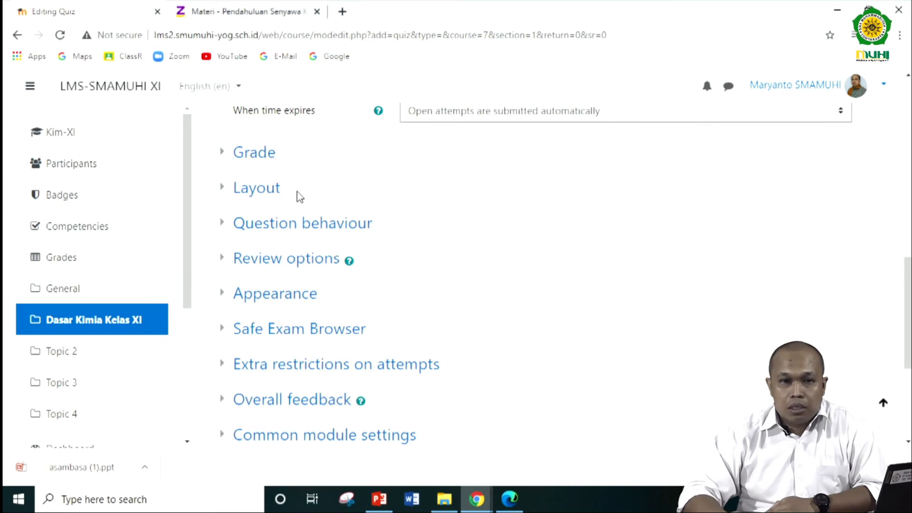
scroll(305, 269, down, 1)
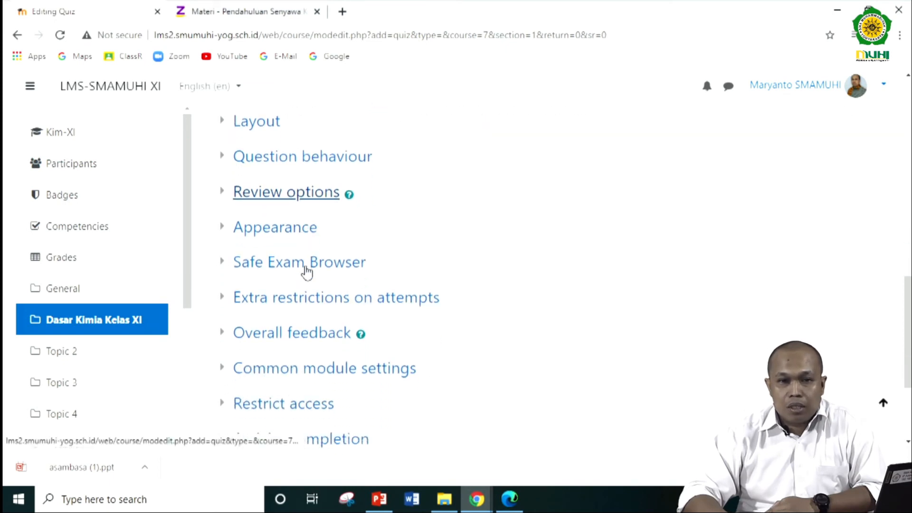
scroll(307, 272, down, 2)
scroll(306, 272, up, 3)
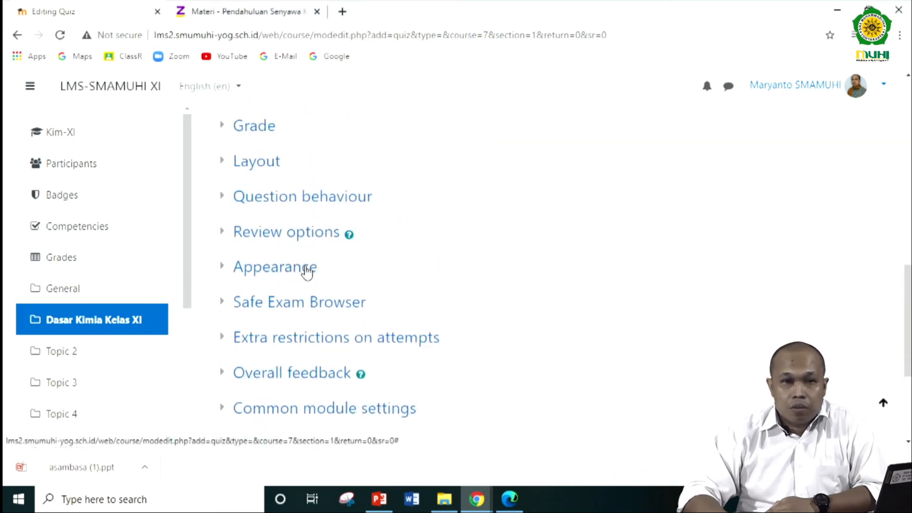
scroll(299, 226, down, 3)
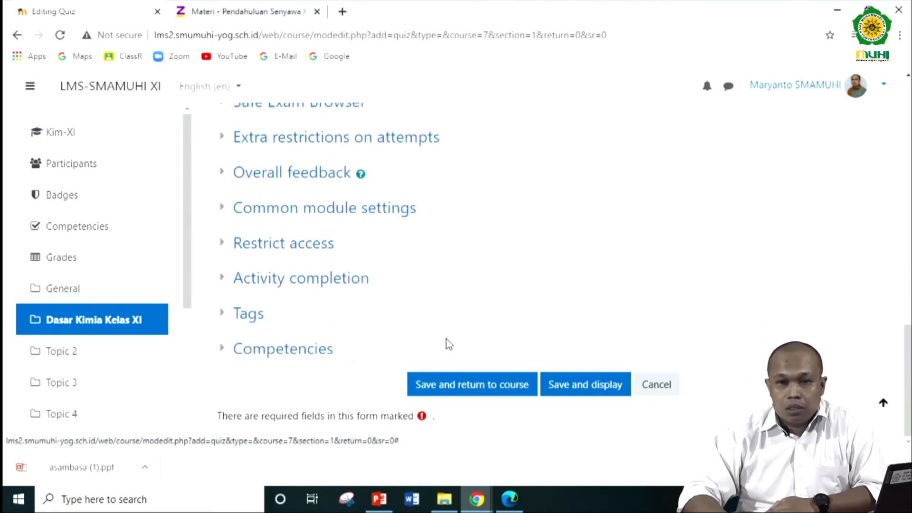
click(480, 389)
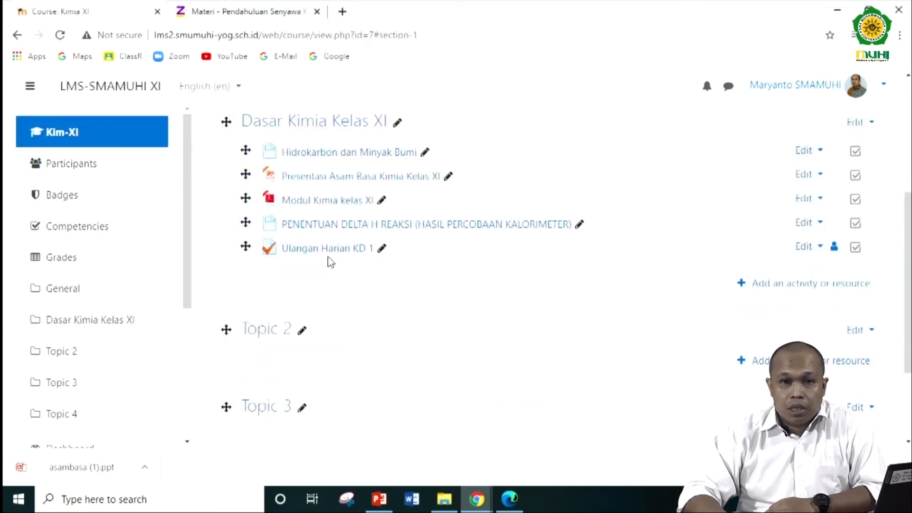
- Open the settings of the quiz "Ulangan Harian KD 1" in Dasar Kimia Kelas XI for editing
click(383, 250)
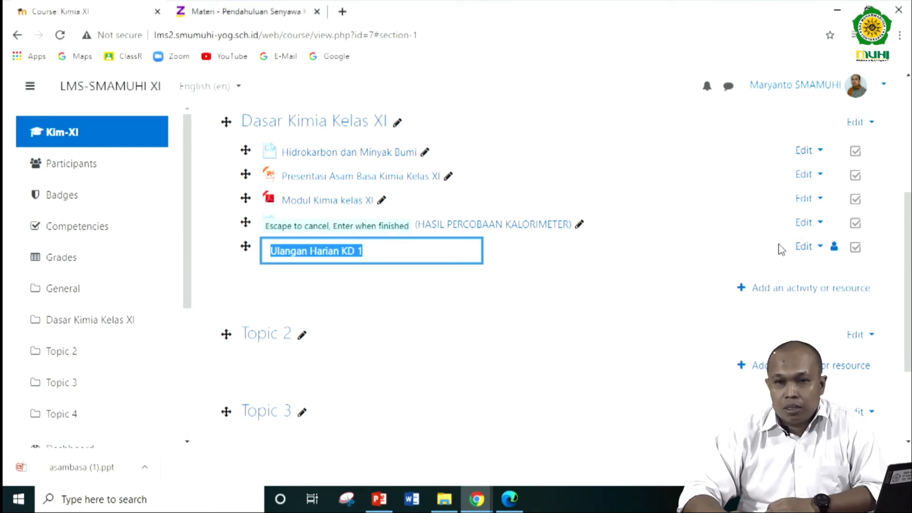
click(805, 247)
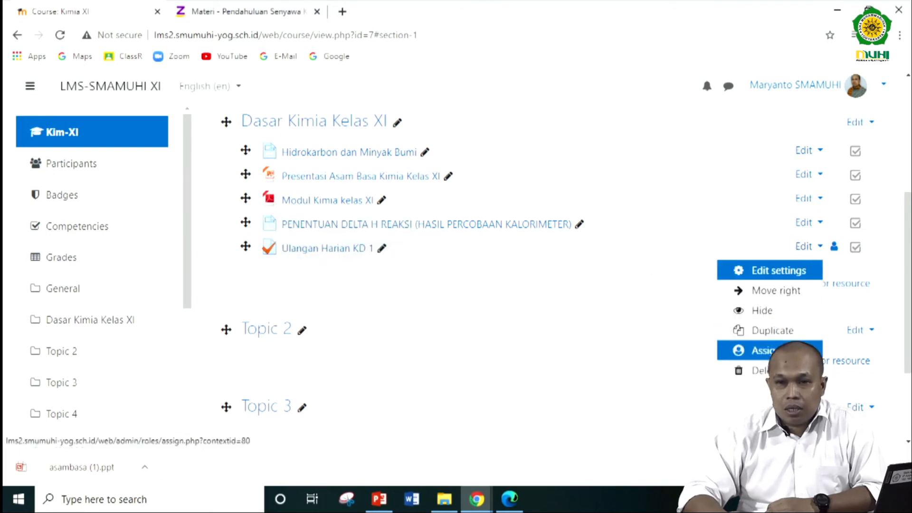
click(784, 271)
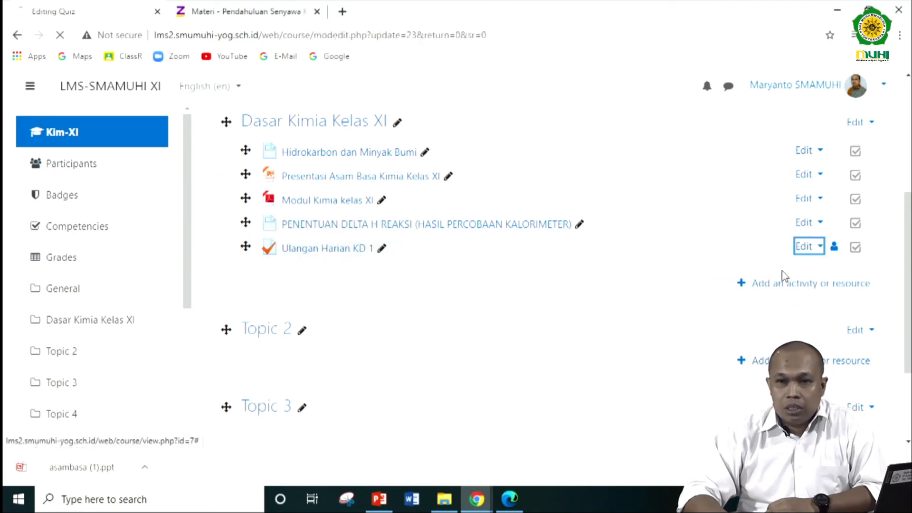
- Look through the quiz's settings sections and examine the shuffle and feedback options under Question behaviour
scroll(333, 331, down, 3)
scroll(334, 332, down, 5)
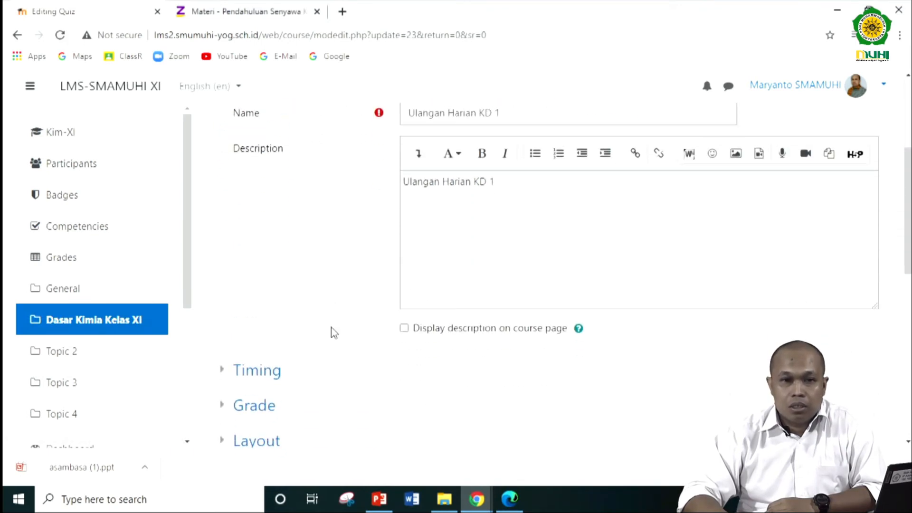
scroll(334, 292, down, 3)
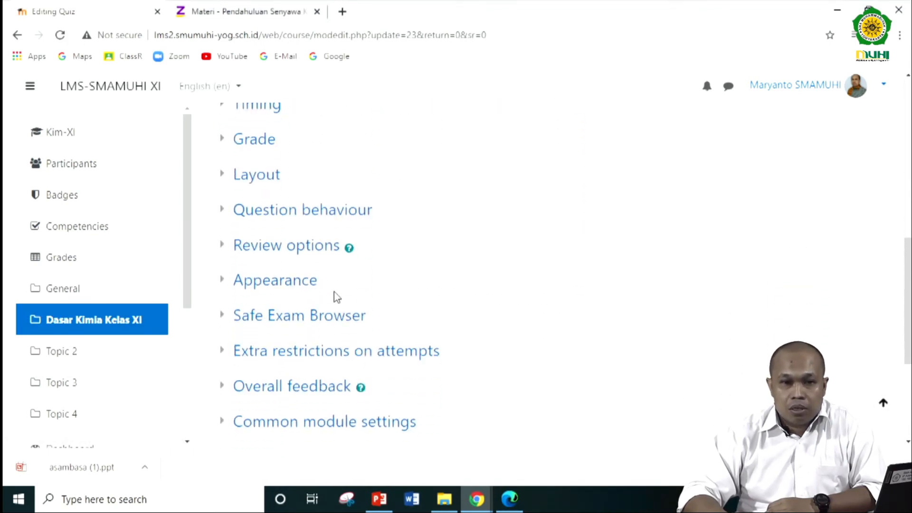
scroll(335, 296, down, 1)
scroll(335, 298, down, 2)
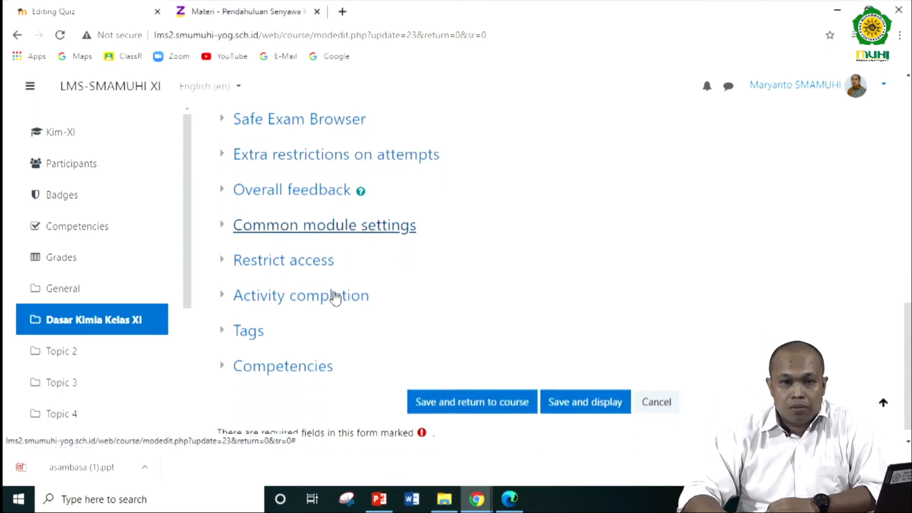
scroll(336, 298, up, 3)
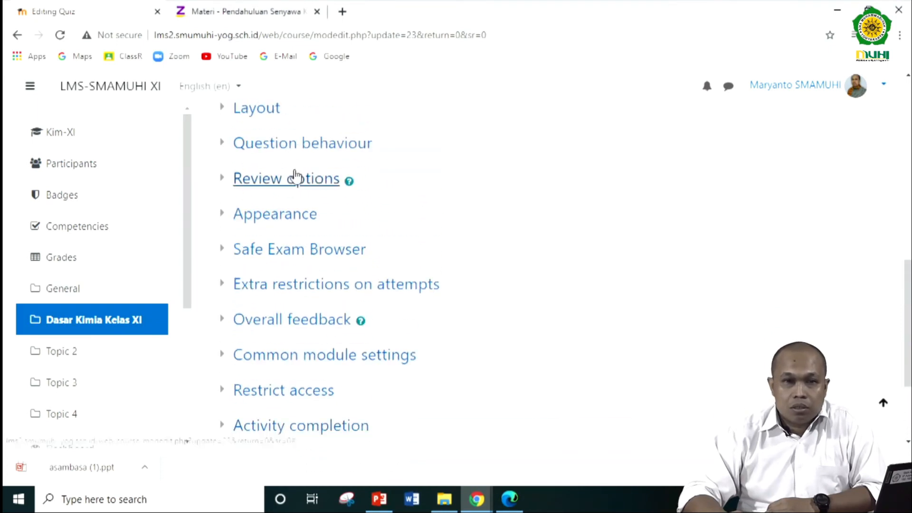
click(293, 145)
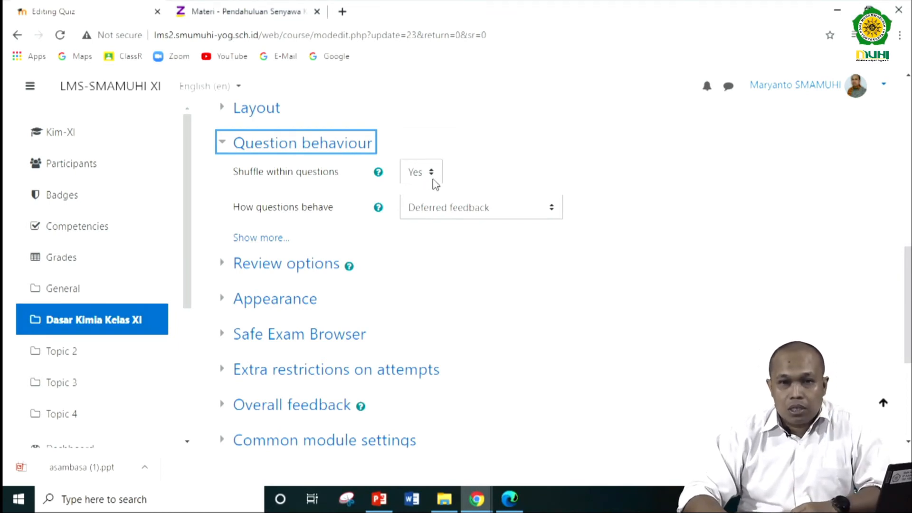
scroll(550, 252, down, 4)
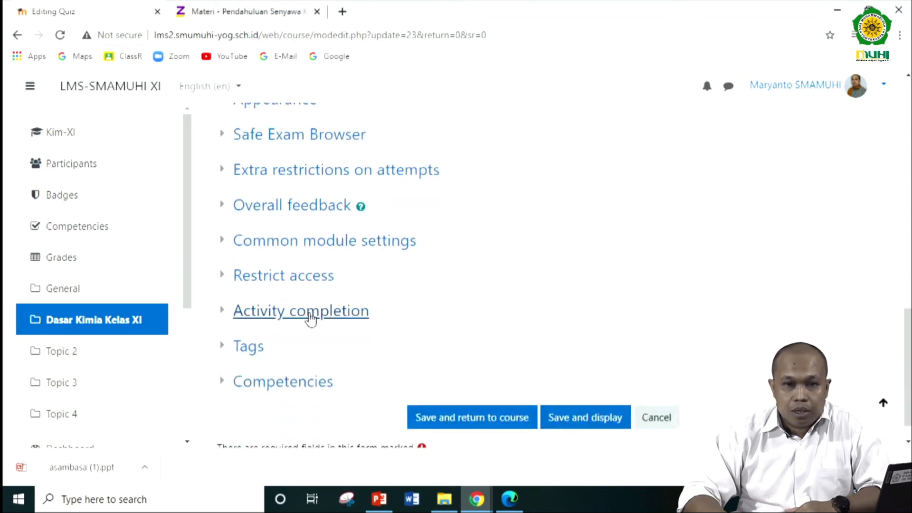
scroll(355, 266, up, 1)
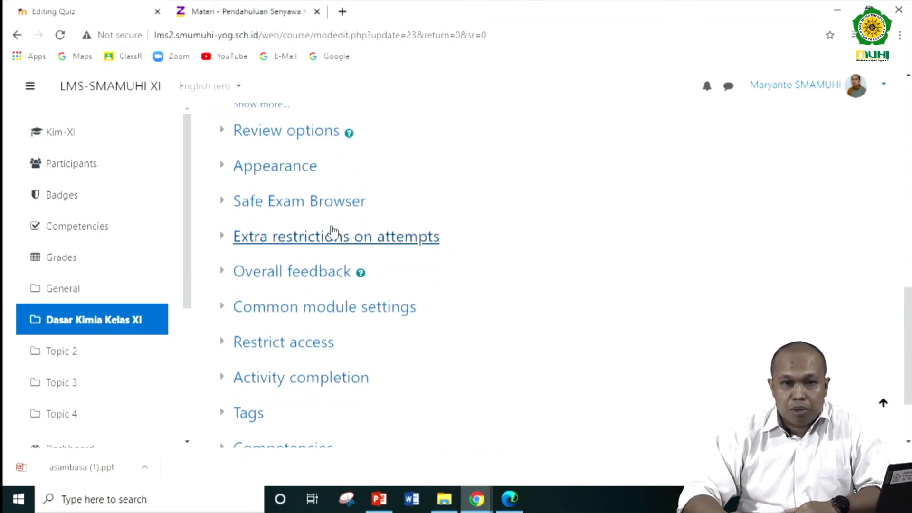
scroll(332, 229, up, 2)
click(226, 149)
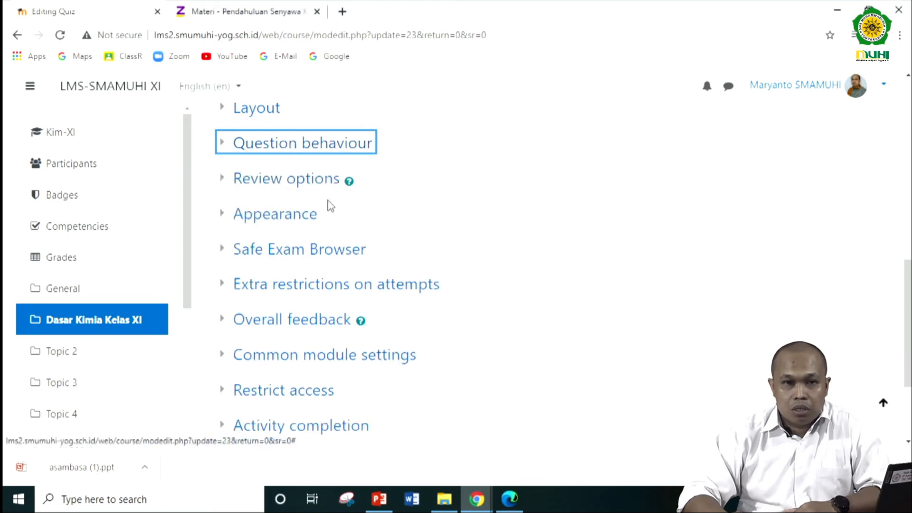
- Check the rest of the quiz form, then save it without changes and return to the course page
scroll(328, 207, up, 3)
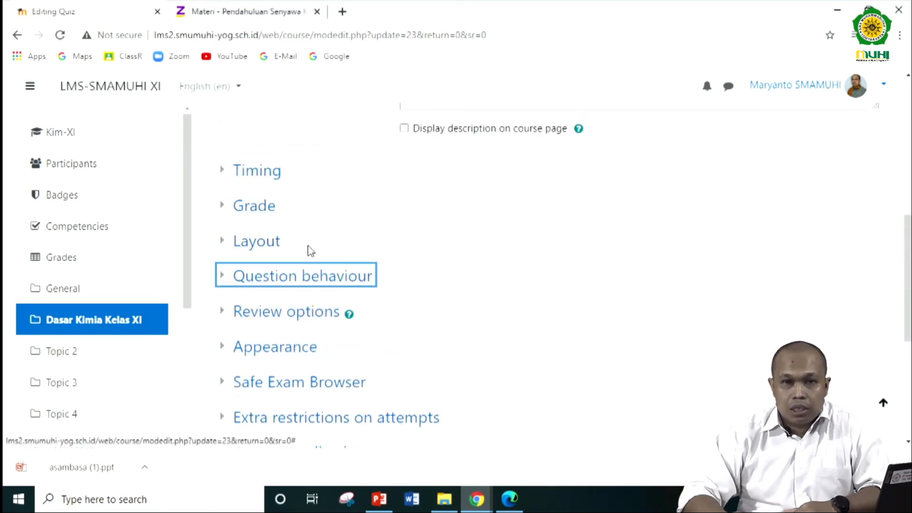
scroll(298, 246, down, 5)
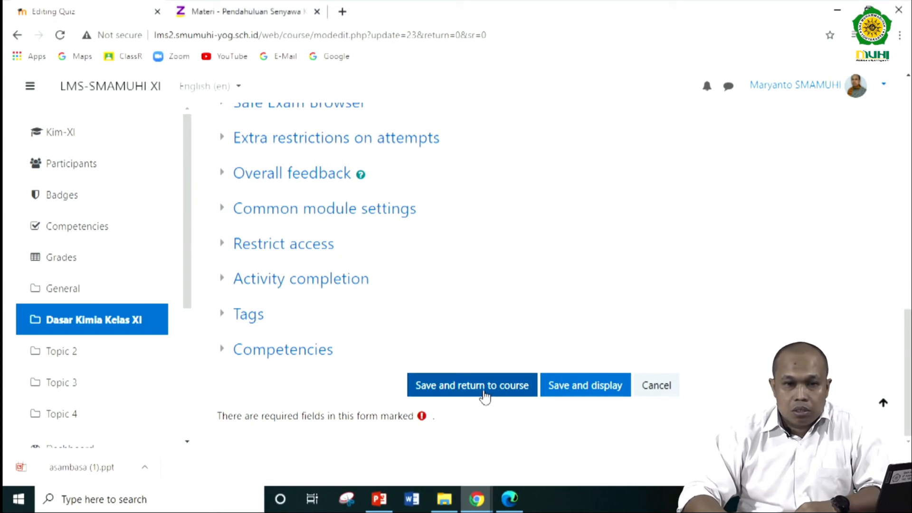
scroll(425, 351, up, 8)
scroll(426, 351, up, 1)
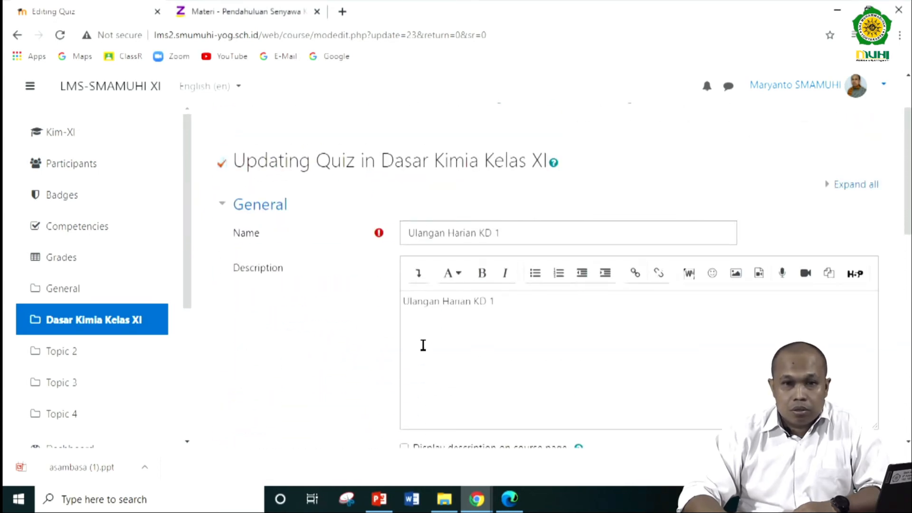
scroll(423, 346, down, 15)
click(463, 386)
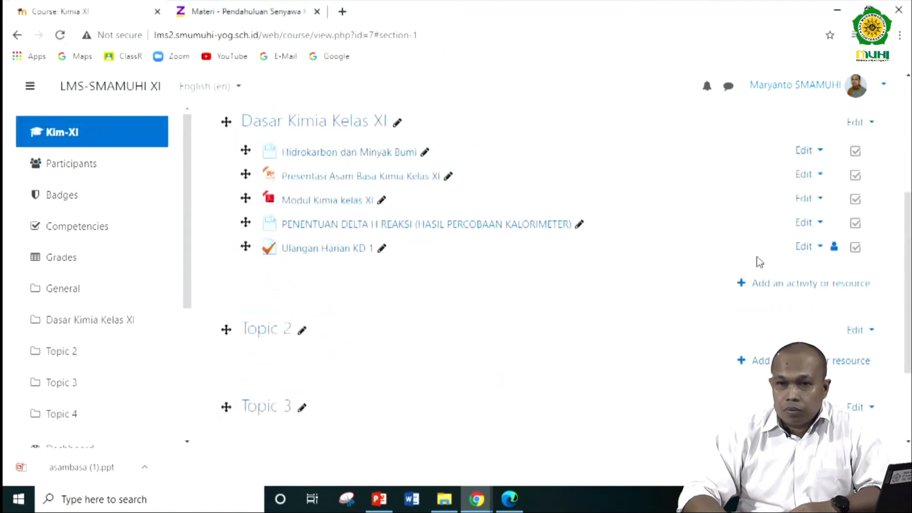
- Reopen the settings of "Ulangan Harian KD 1" and examine the Competencies section, collapsing it again
click(811, 248)
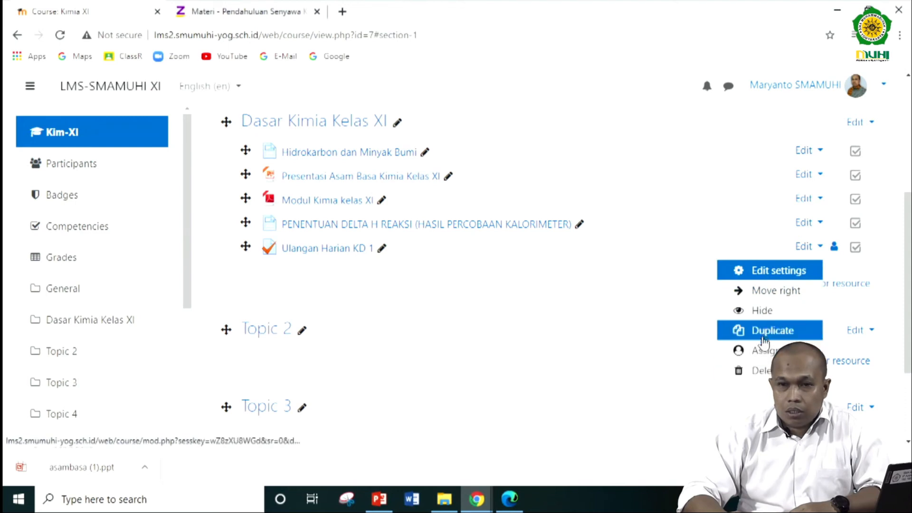
click(771, 271)
scroll(377, 314, down, 3)
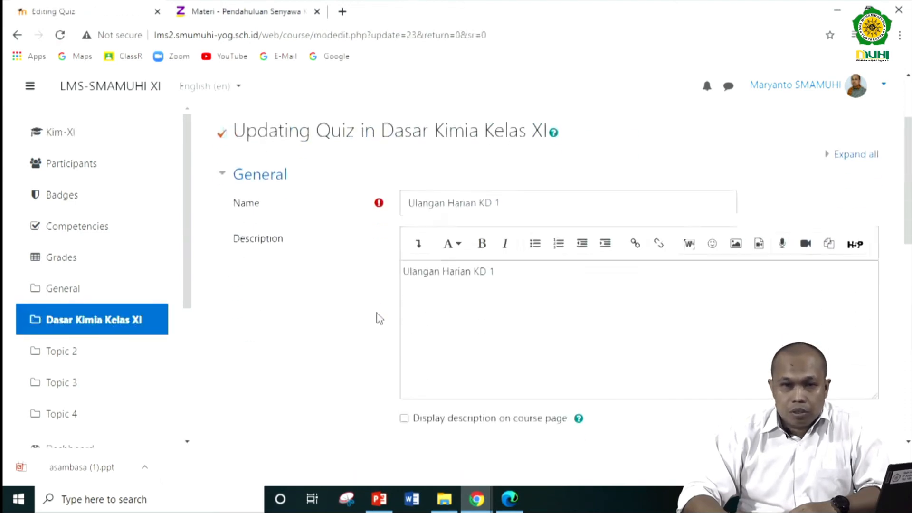
scroll(378, 316, down, 5)
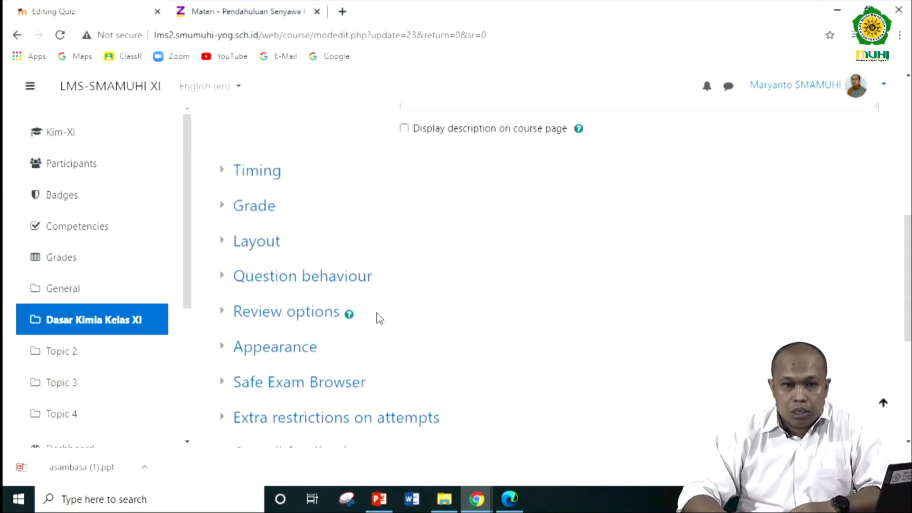
scroll(379, 318, down, 1)
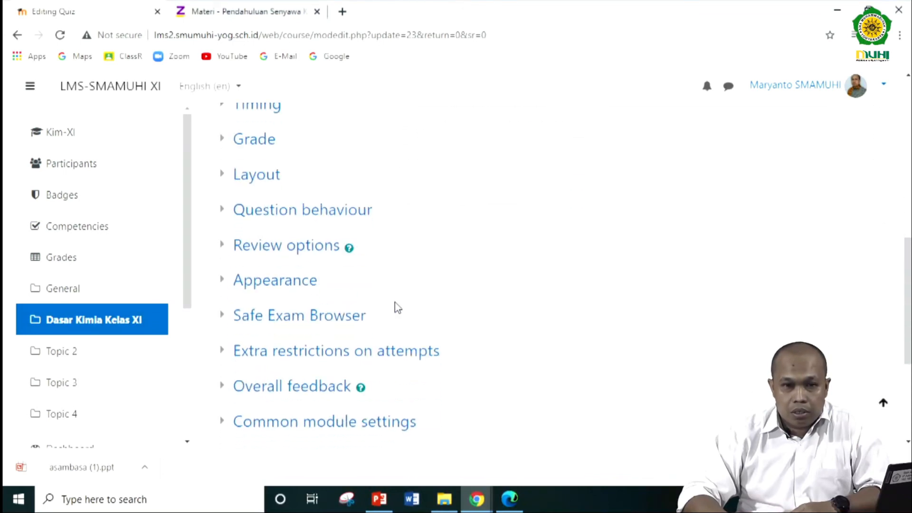
scroll(395, 302, down, 1)
scroll(395, 302, down, 1)
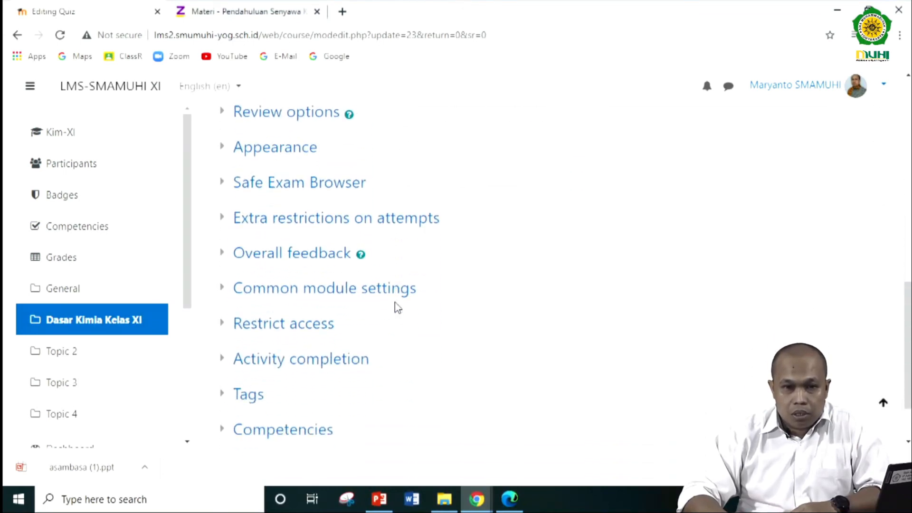
scroll(394, 302, down, 1)
click(256, 364)
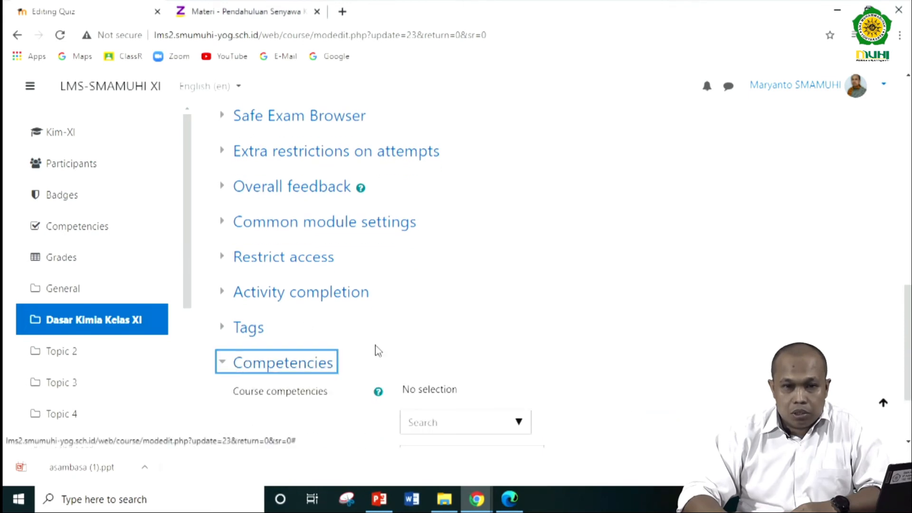
scroll(377, 351, down, 1)
scroll(390, 342, down, 1)
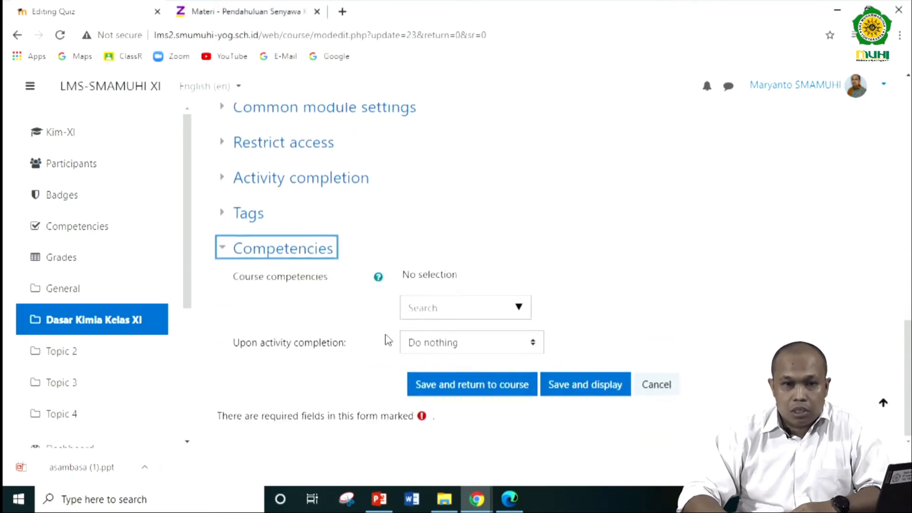
click(232, 256)
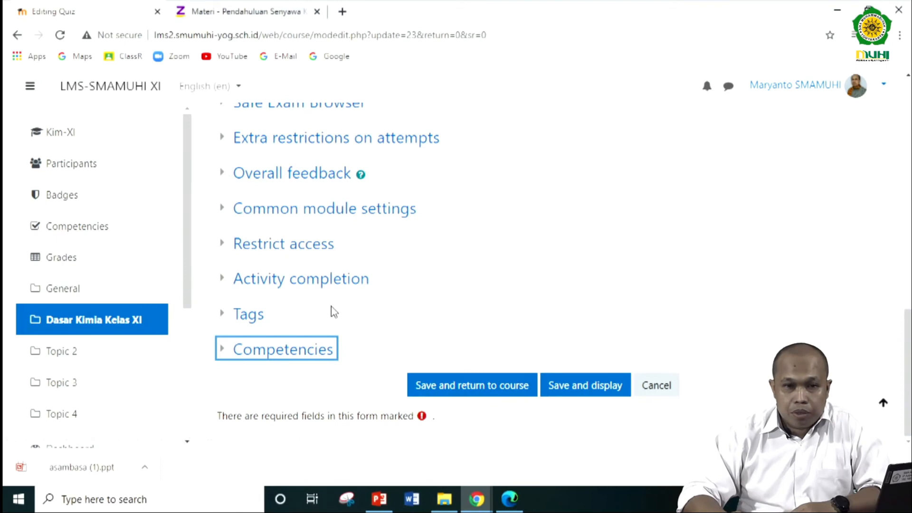
- Save the quiz settings and display the page of the quiz "Ulangan Harian KD 1"
scroll(333, 312, up, 2)
scroll(333, 311, up, 2)
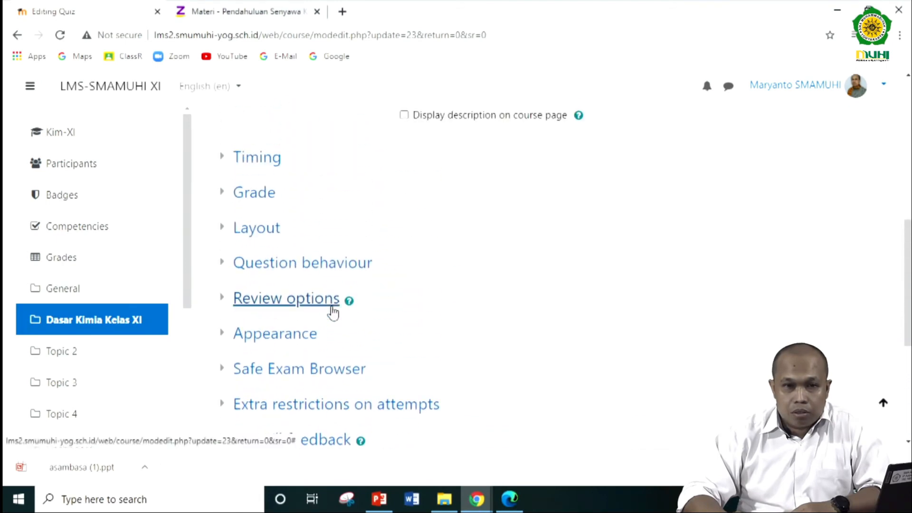
scroll(333, 313, down, 3)
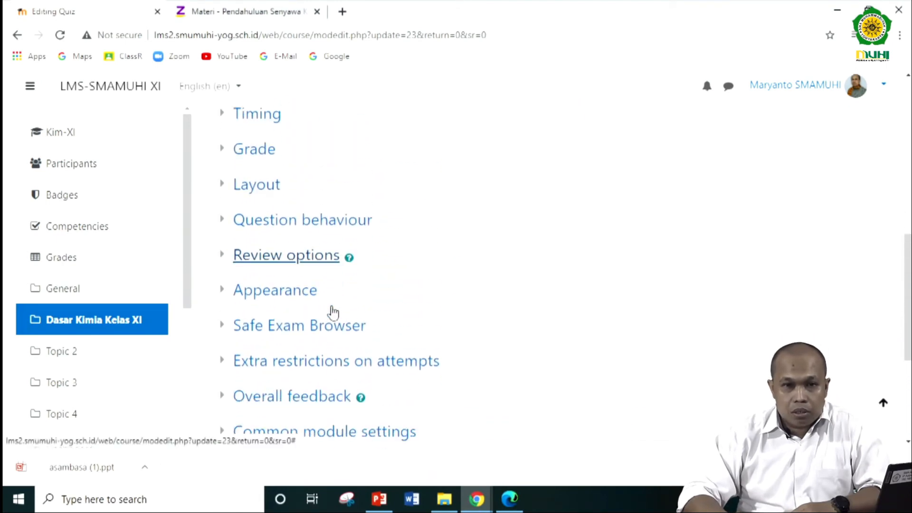
scroll(333, 312, down, 1)
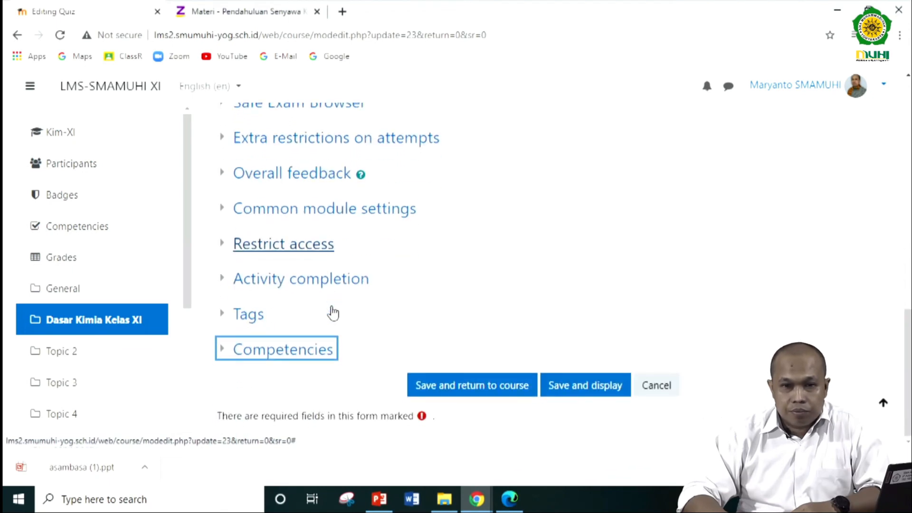
click(601, 391)
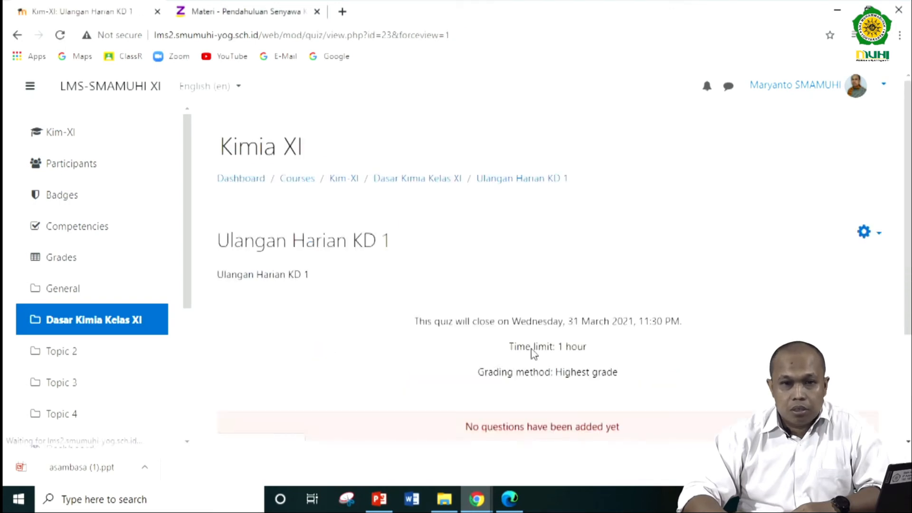
- Open the question editing page of the quiz "Ulangan Harian KD 1"
scroll(532, 352, down, 3)
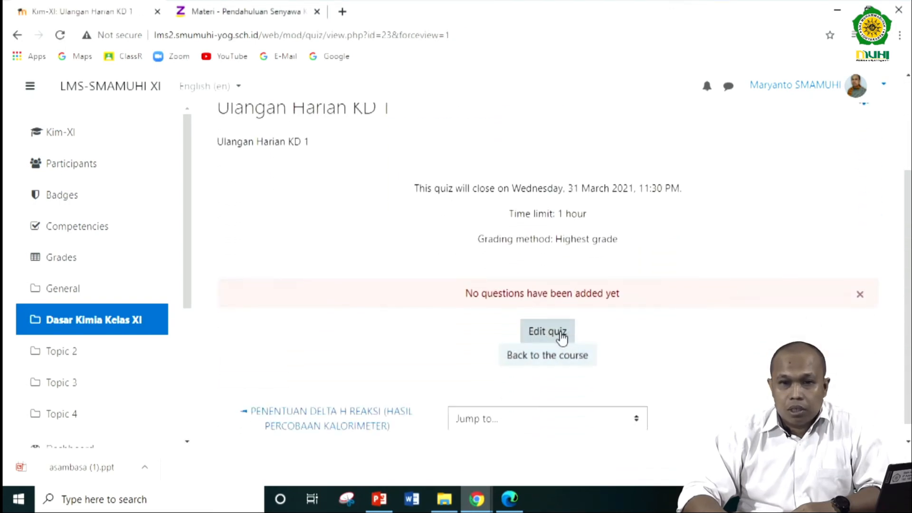
scroll(561, 340, down, 1)
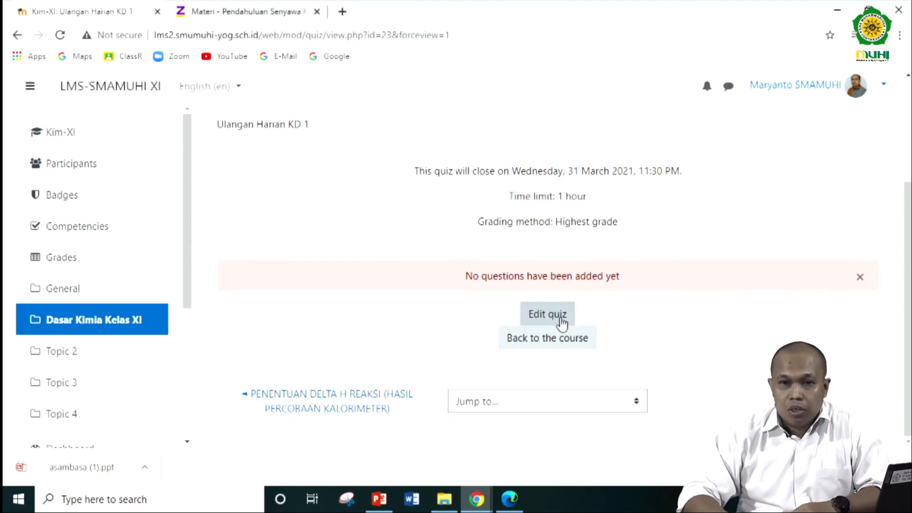
click(562, 323)
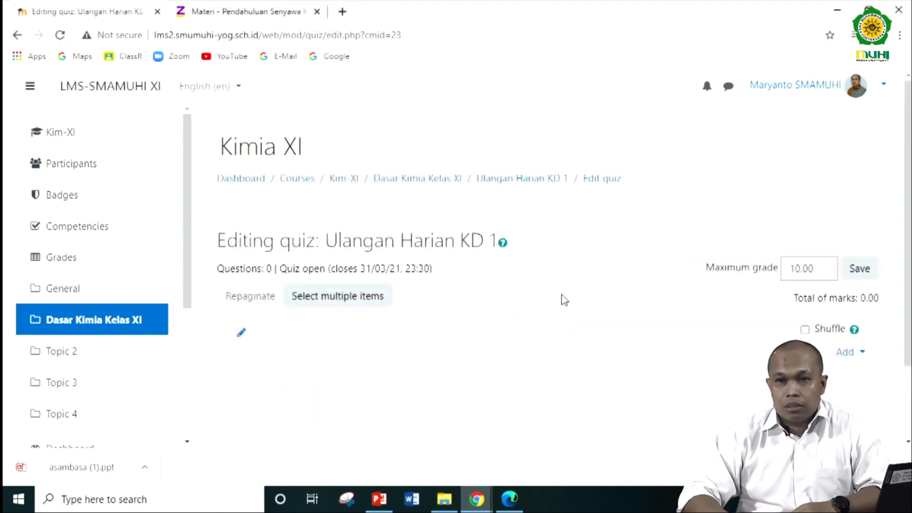
scroll(566, 299, down, 2)
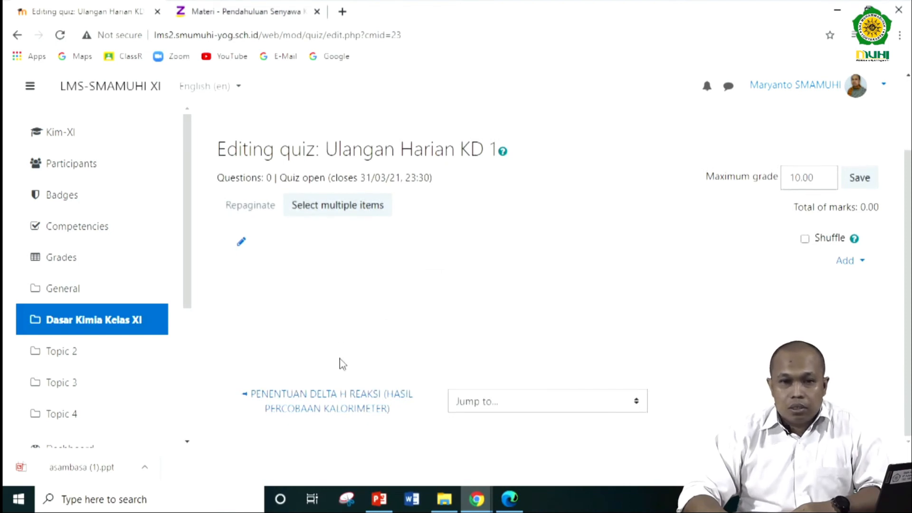
click(364, 209)
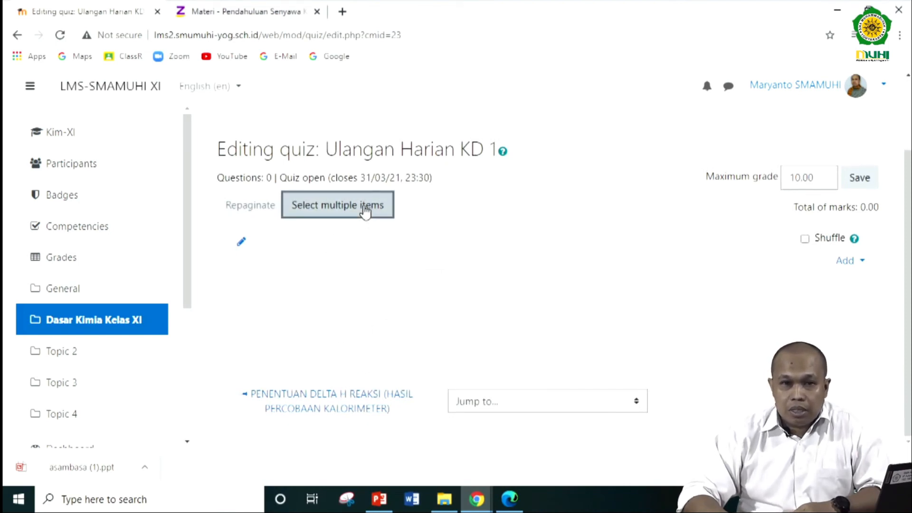
scroll(349, 344, down, 1)
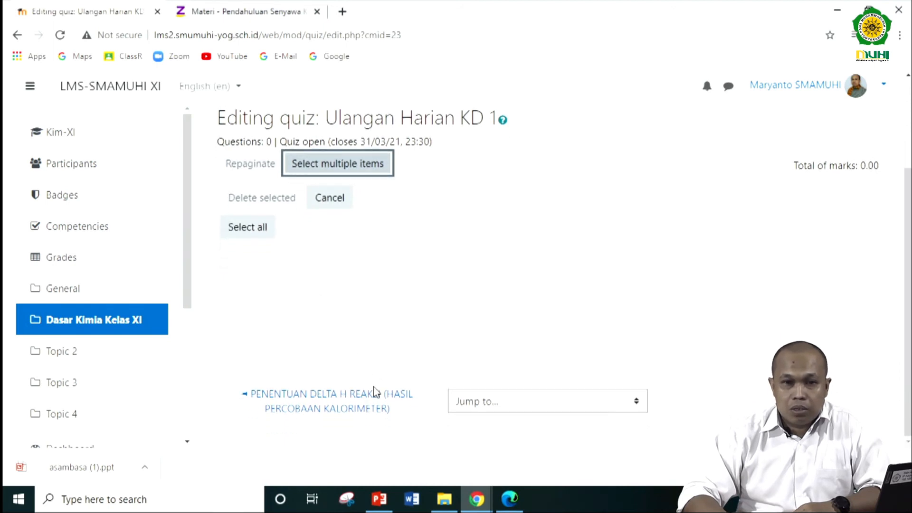
click(254, 229)
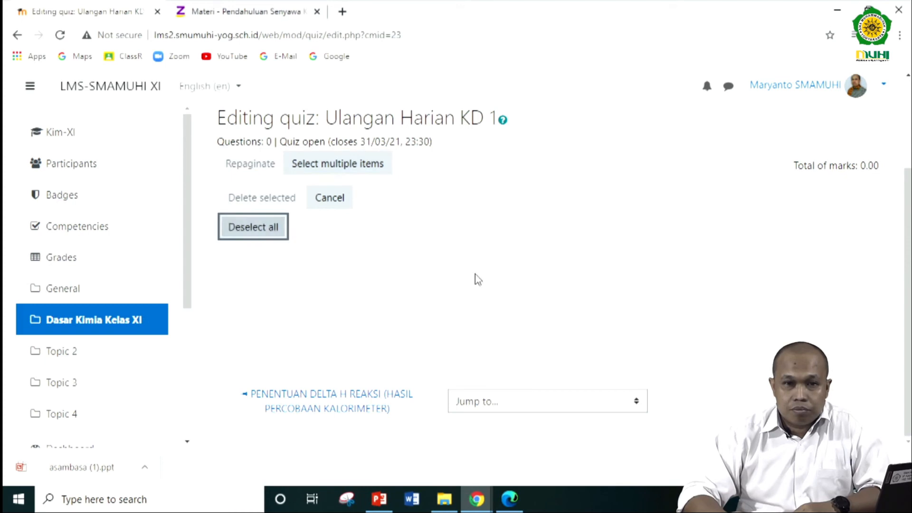
click(330, 199)
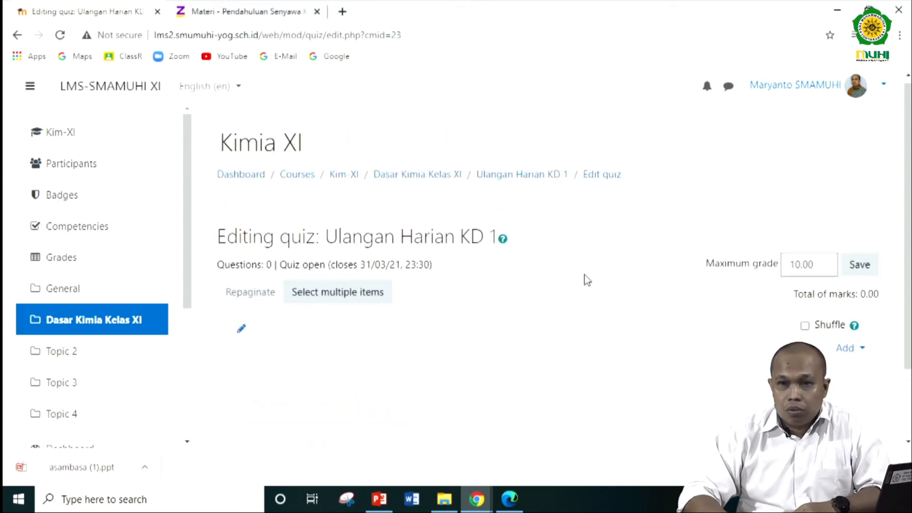
- Add the question "Soal 1 pada kd - 1" to the quiz from the question bank category Default for Kim-XI
scroll(751, 216, down, 2)
click(848, 262)
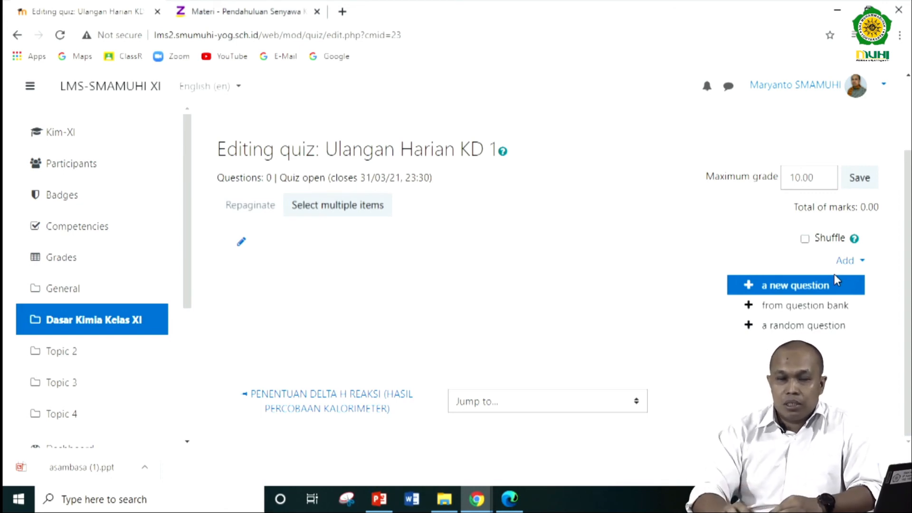
click(785, 308)
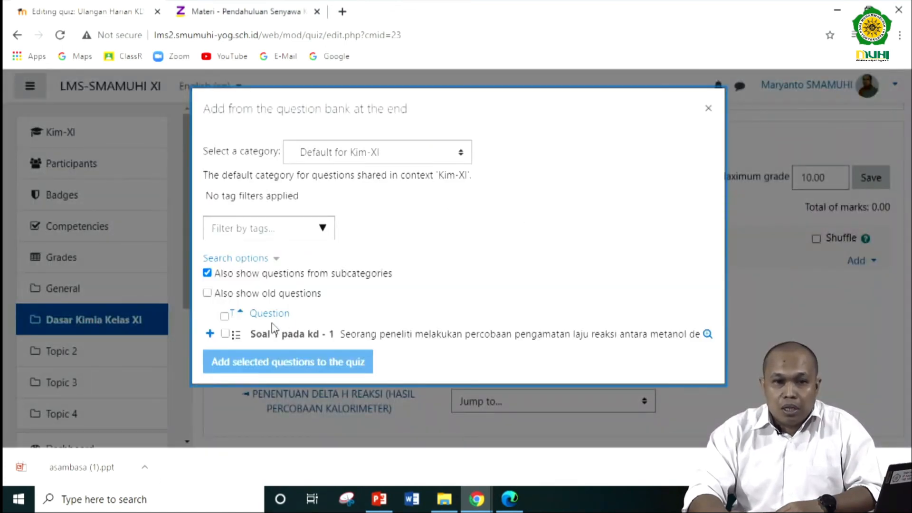
click(225, 334)
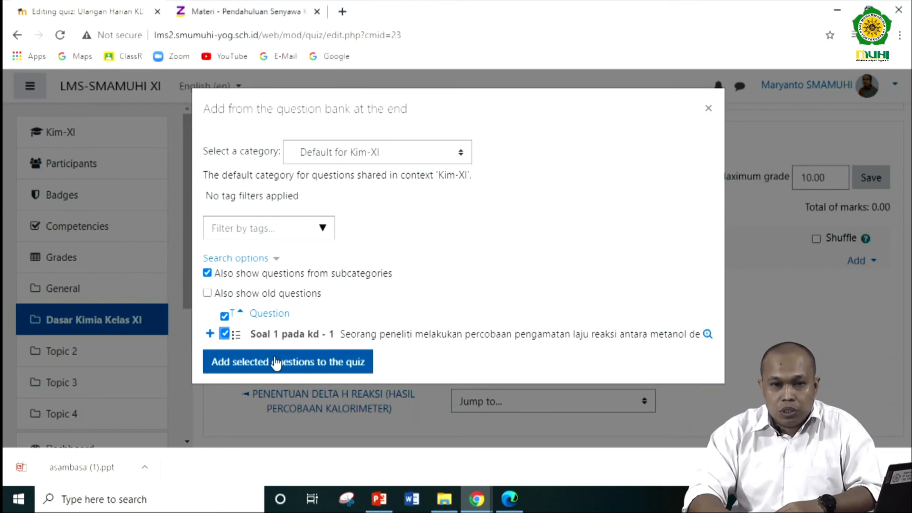
click(276, 363)
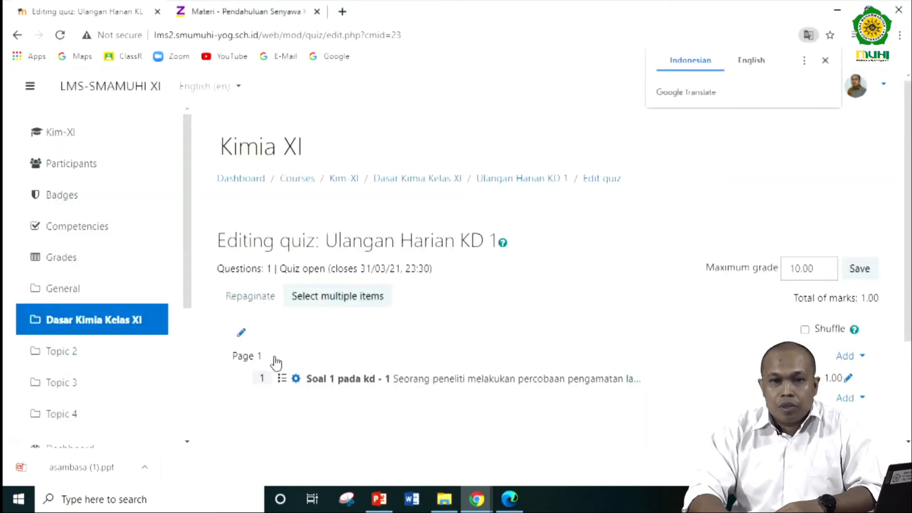
- Set the quiz's maximum grade to 100 and save it
scroll(434, 370, down, 3)
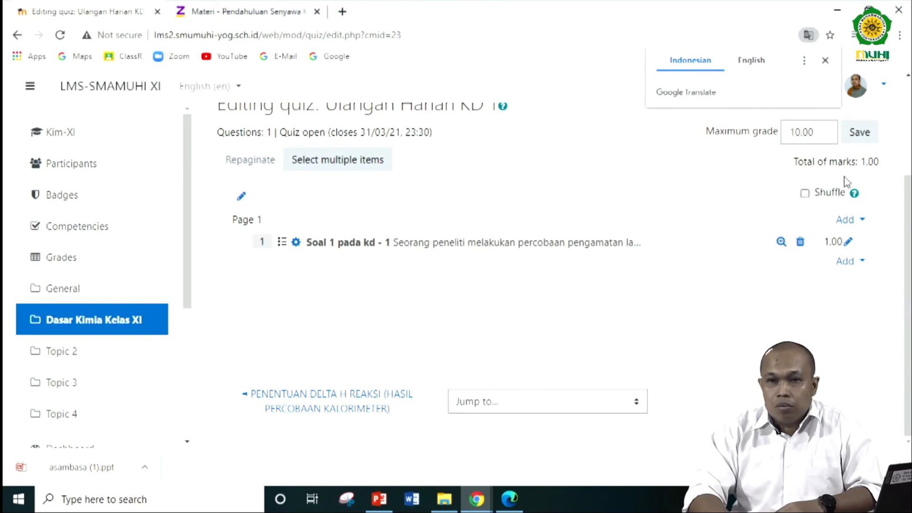
double_click(808, 132)
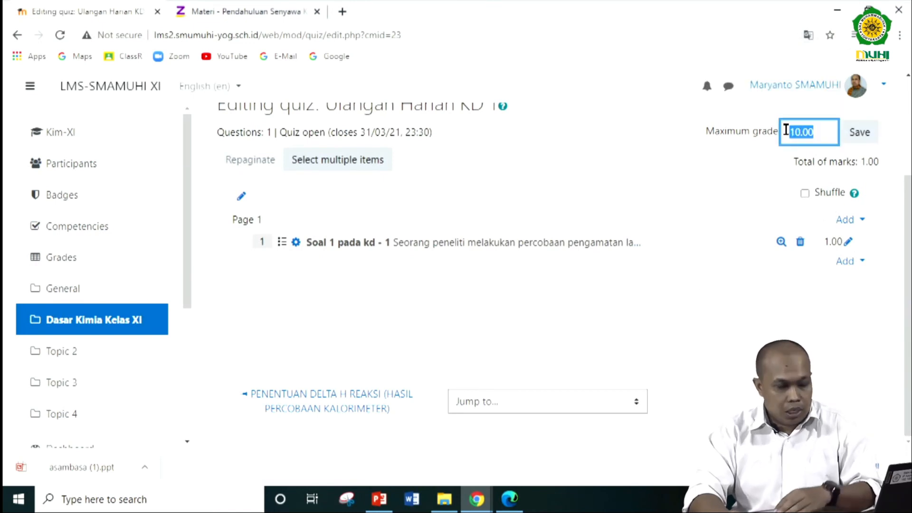
text(100)
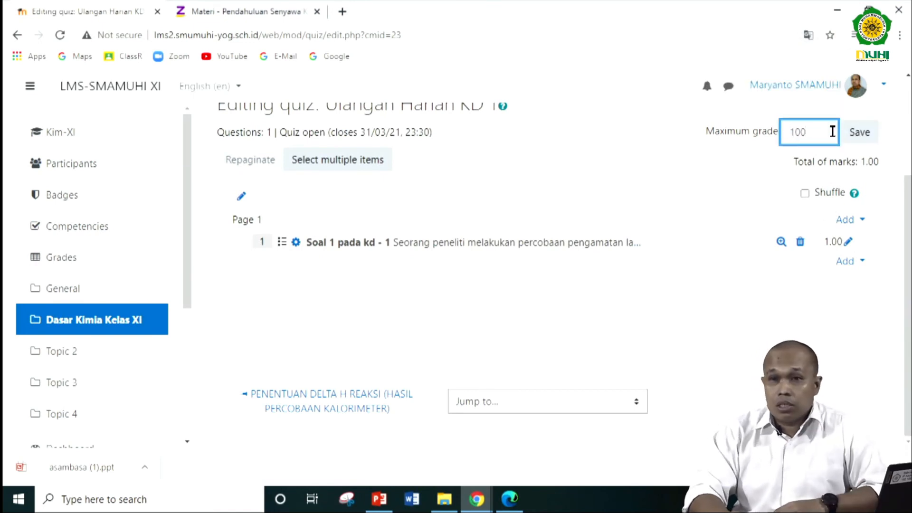
click(866, 134)
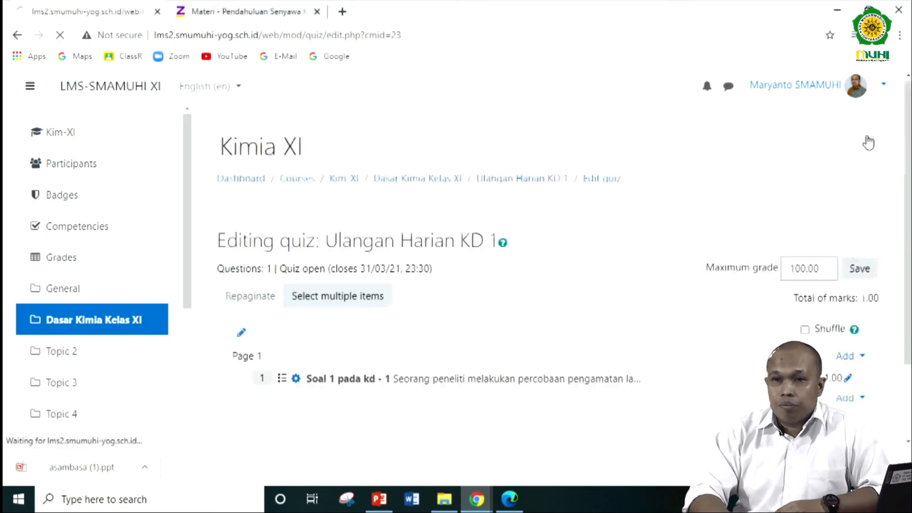
- Enable shuffling of the quiz's questions and save the quiz's grade setting again
scroll(836, 261, down, 1)
click(804, 263)
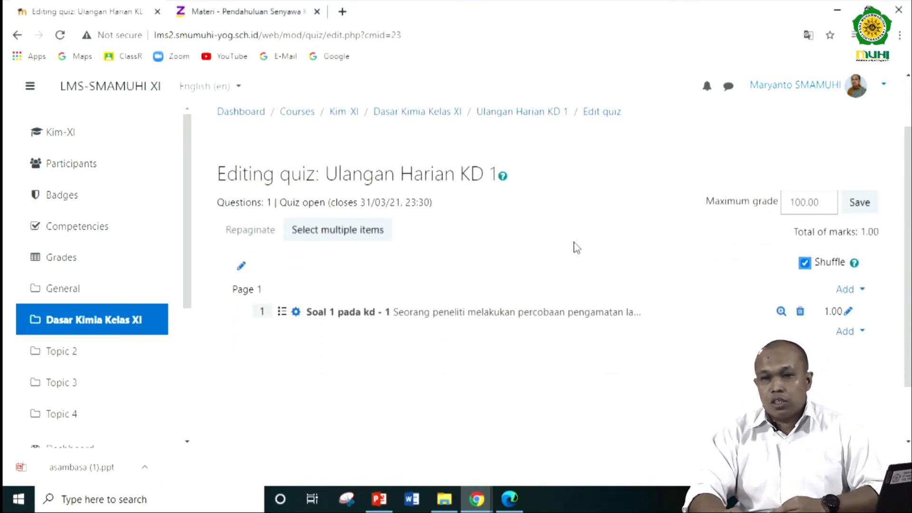
scroll(576, 248, down, 1)
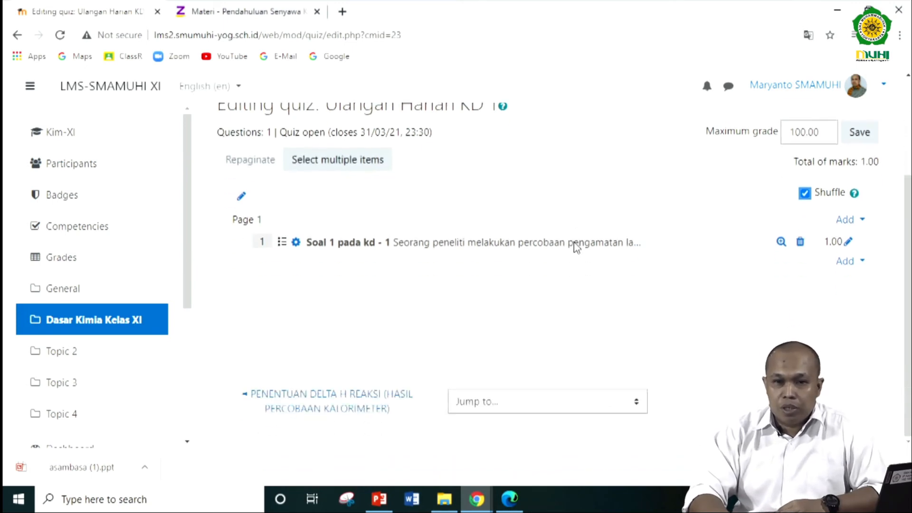
scroll(729, 266, up, 2)
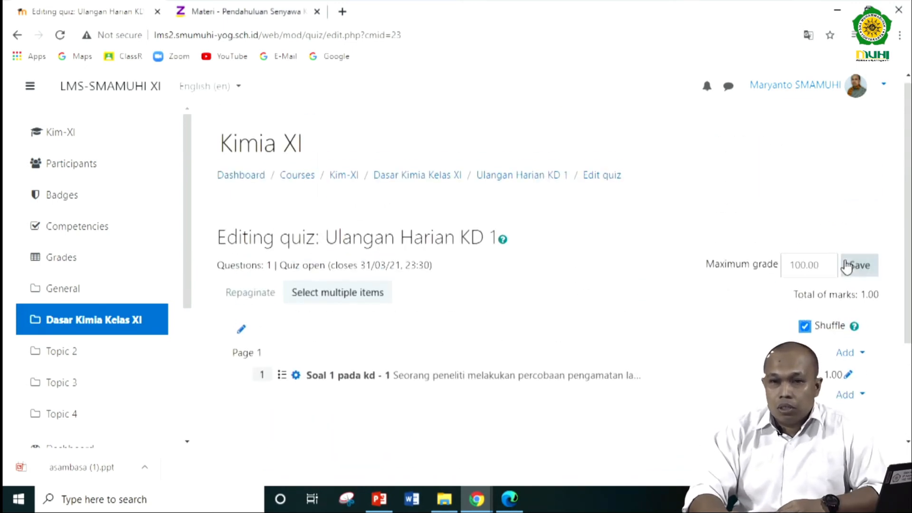
click(856, 270)
scroll(528, 252, down, 2)
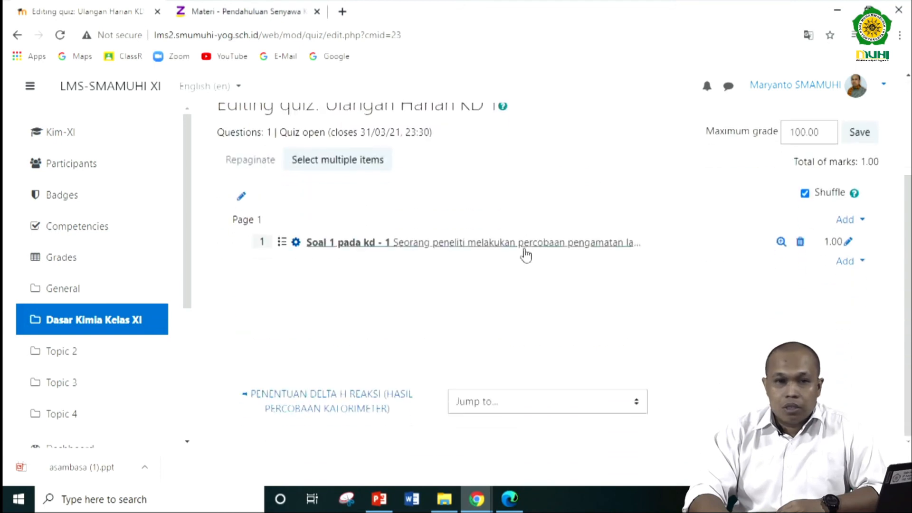
- Return to the Kim-XI course page and turn course editing off, dismissing the translation prompt
scroll(536, 301, up, 2)
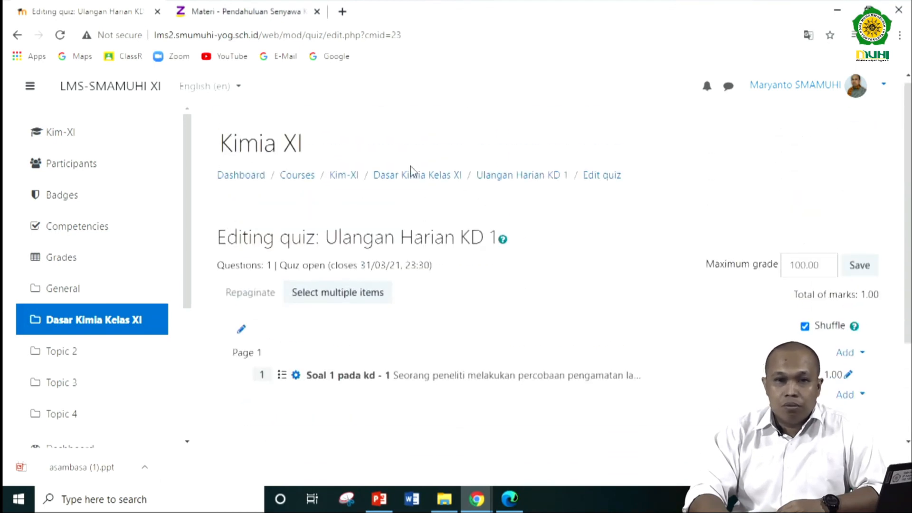
click(360, 178)
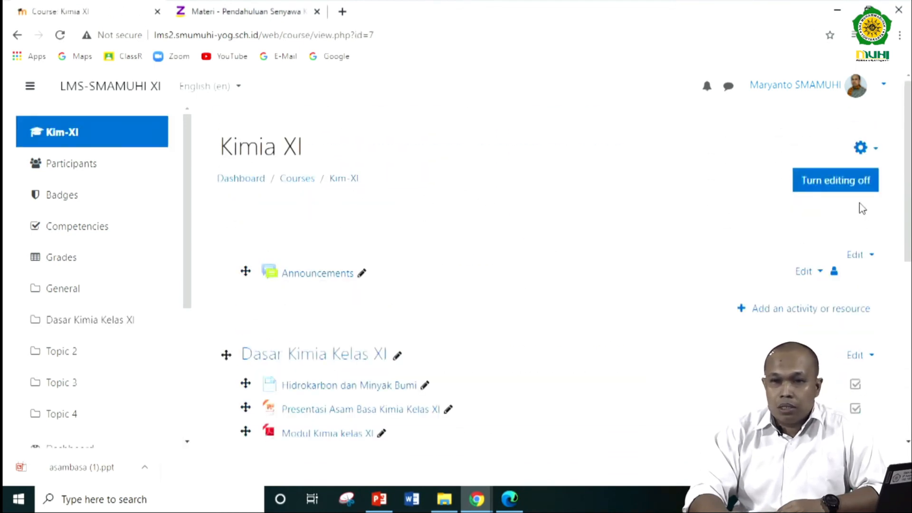
click(861, 189)
scroll(611, 265, down, 2)
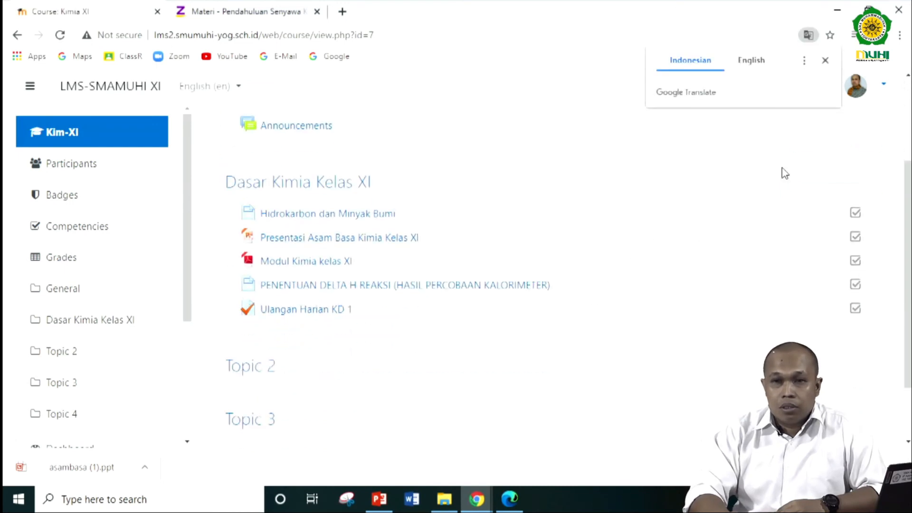
click(825, 61)
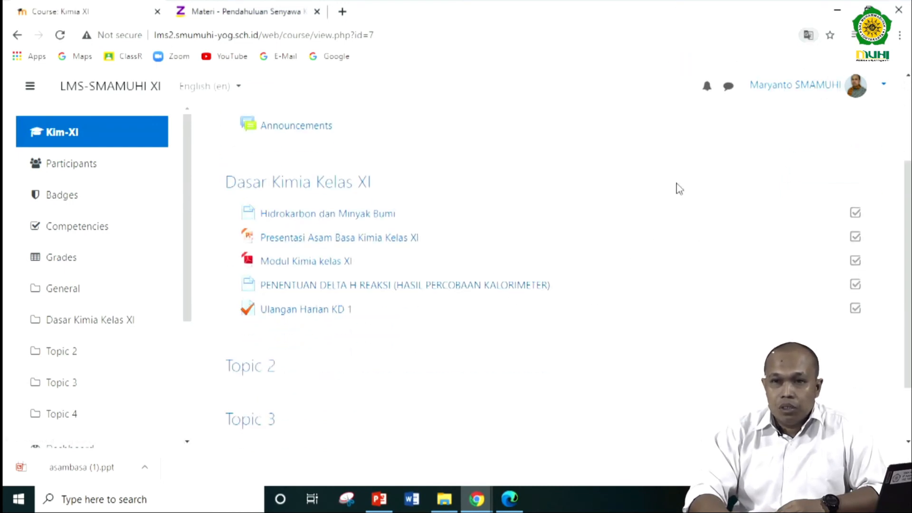
- Start a preview attempt of "Ulangan Harian KD 1", examine its question and answer choices, and return to the Kim-XI course page
click(302, 313)
scroll(603, 318, down, 2)
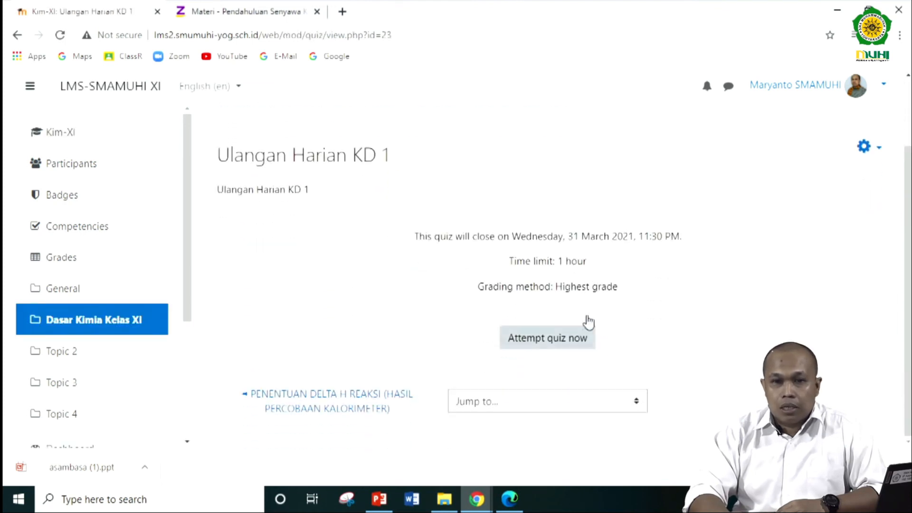
click(558, 348)
click(427, 341)
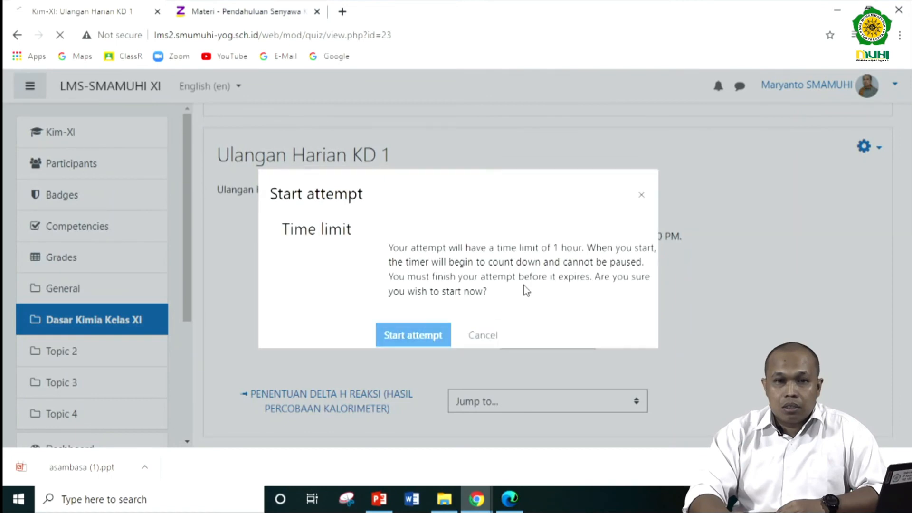
scroll(408, 289, down, 3)
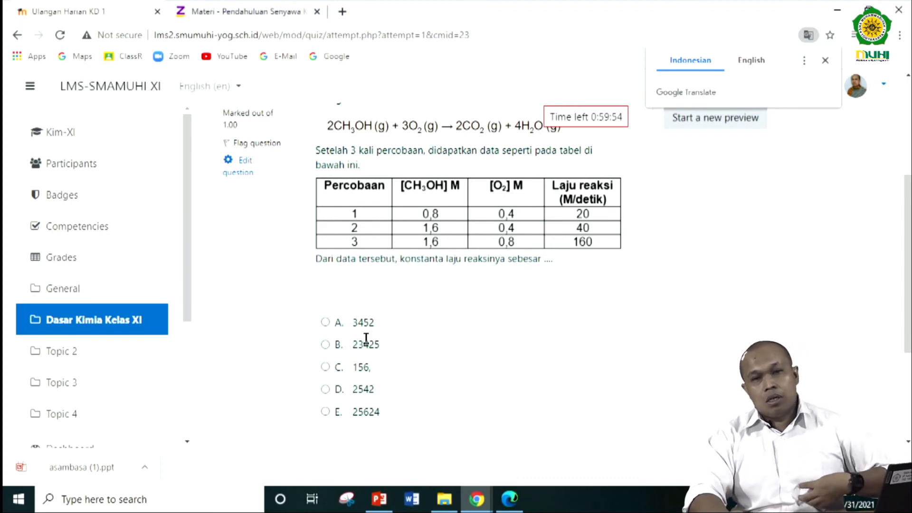
scroll(365, 338, up, 4)
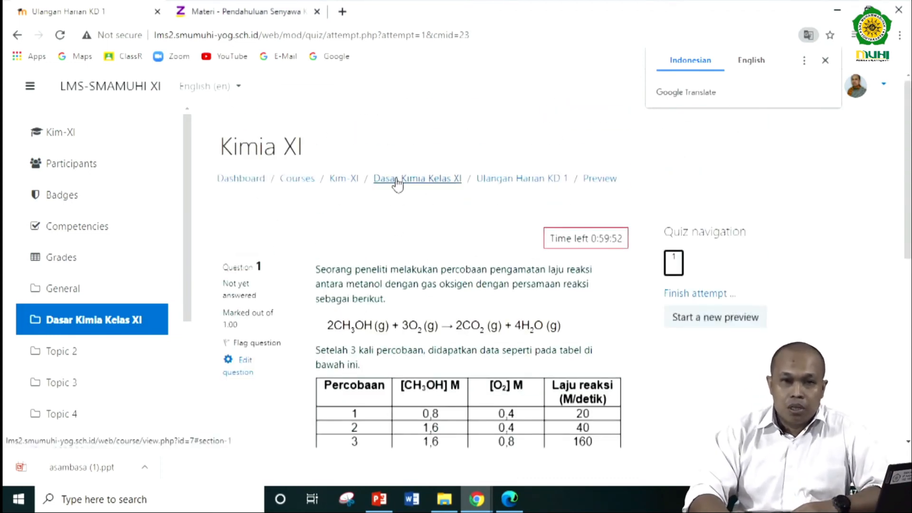
click(344, 178)
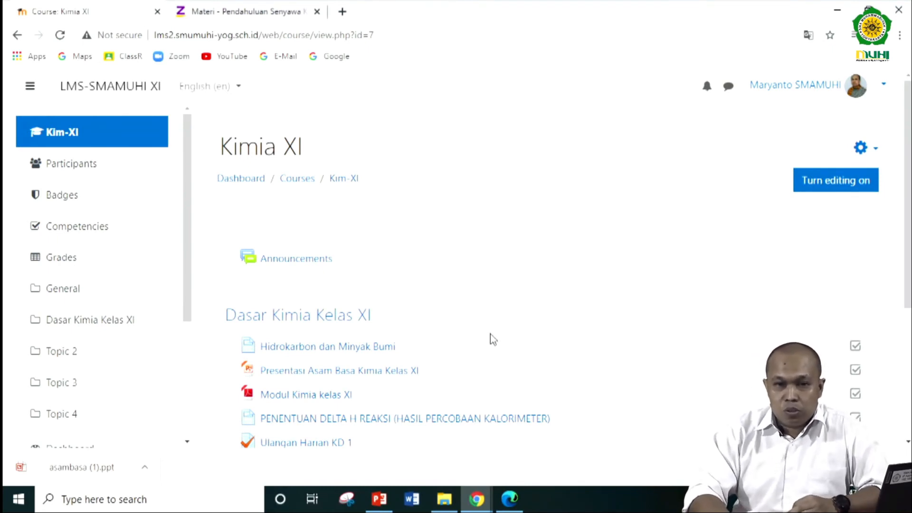
- Turn course editing on and start adding a new Assignment activity to the Dasar Kimia Kelas XI section
scroll(493, 339, down, 2)
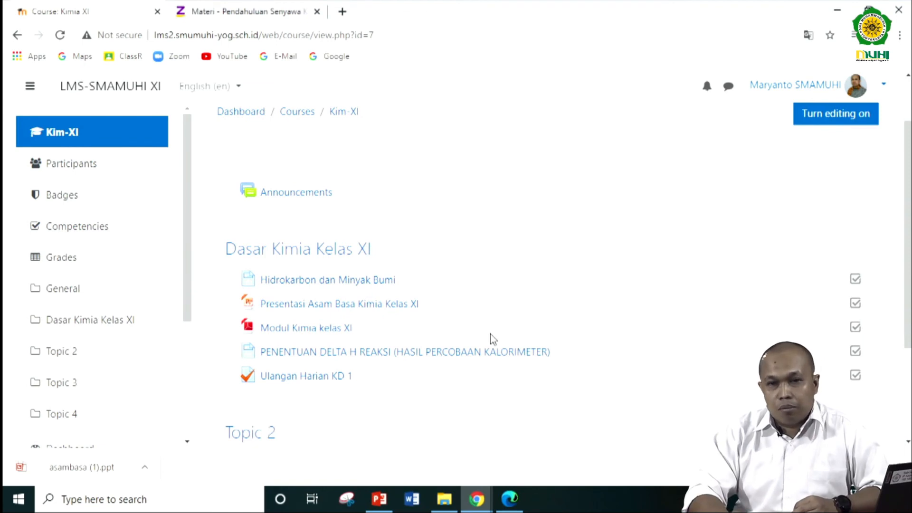
scroll(493, 339, down, 3)
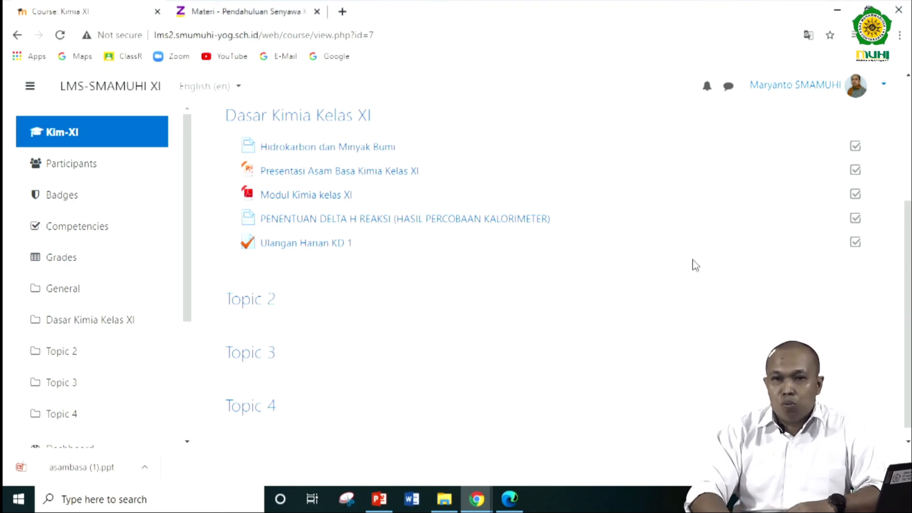
scroll(692, 265, up, 3)
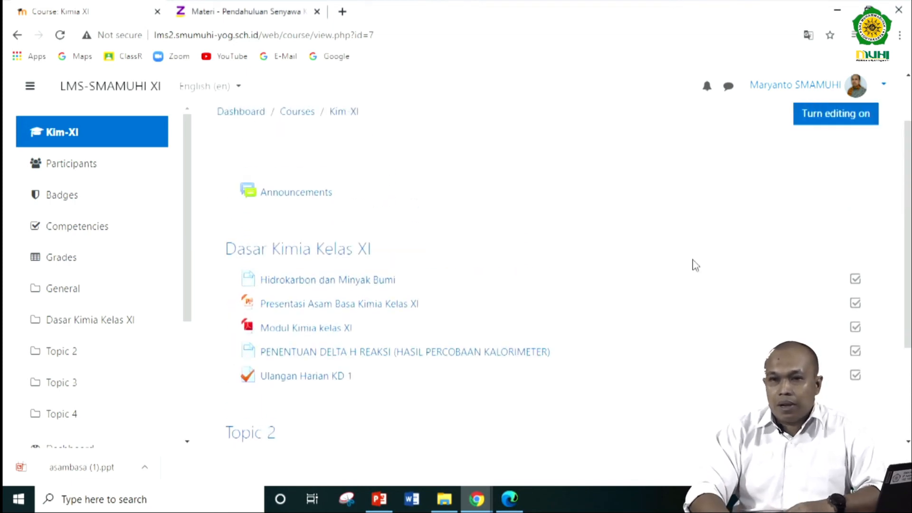
click(834, 120)
scroll(665, 209, down, 7)
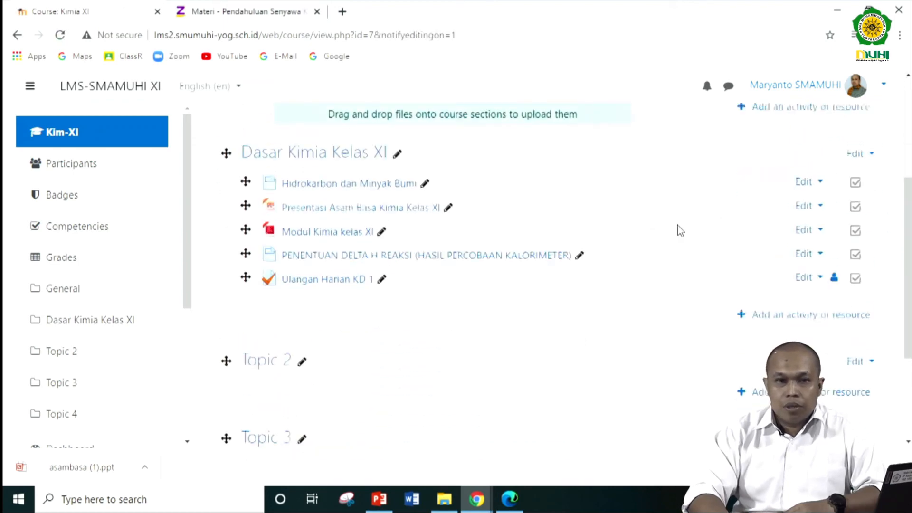
scroll(433, 218, up, 2)
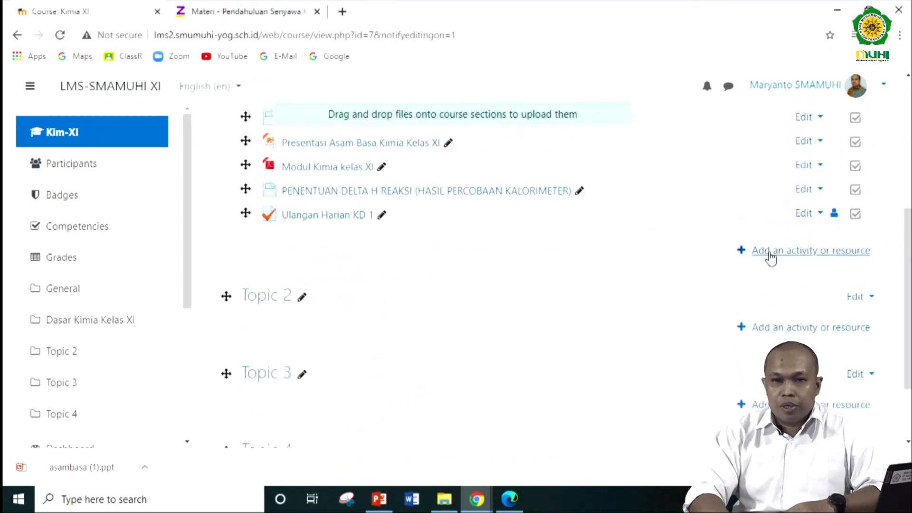
click(793, 257)
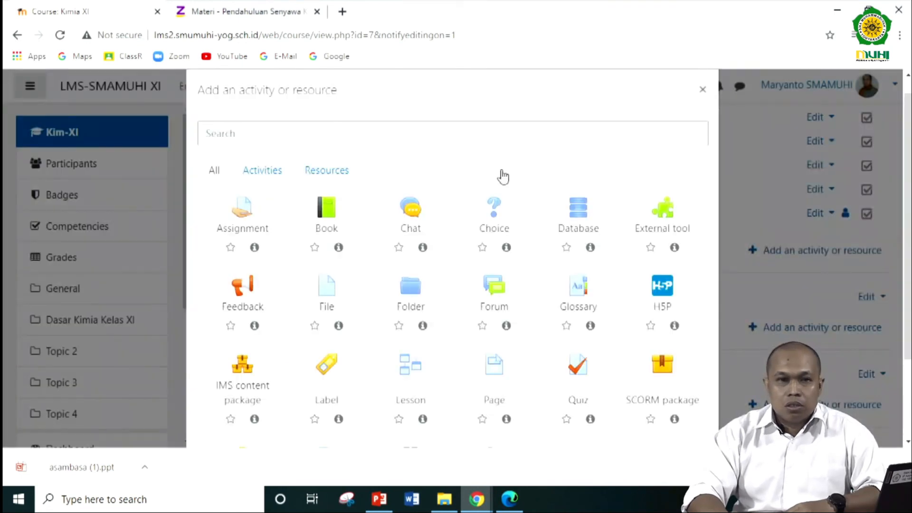
click(263, 172)
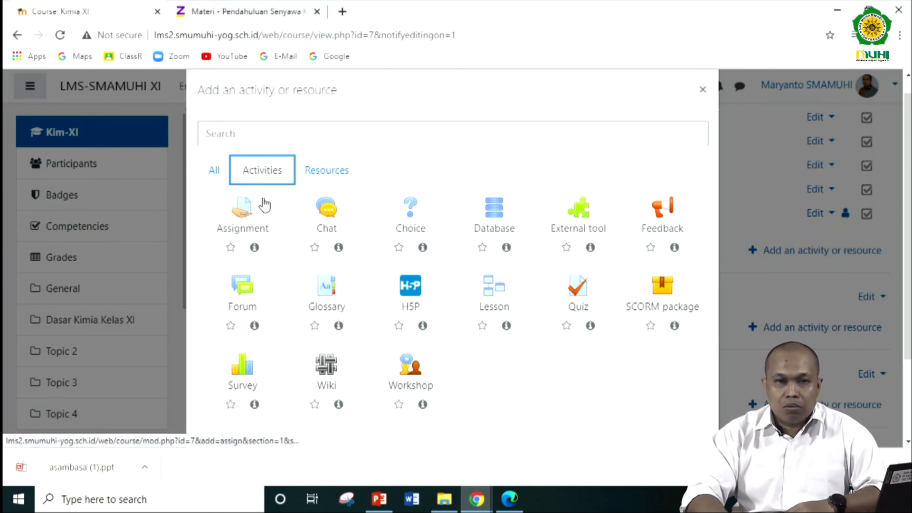
click(242, 213)
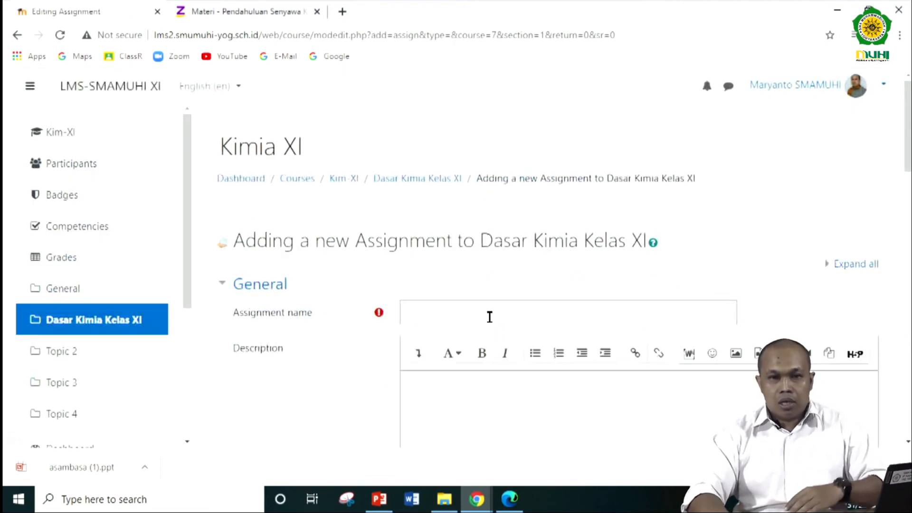
- Name the assignment "Buat Makalah tentang asam basa" and copy the same text into its description
click(490, 316)
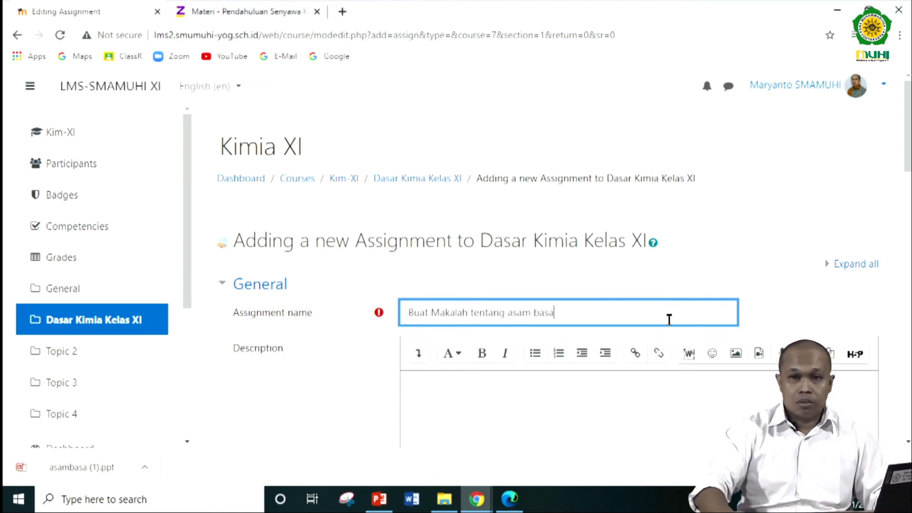
drag(591, 309, 390, 320)
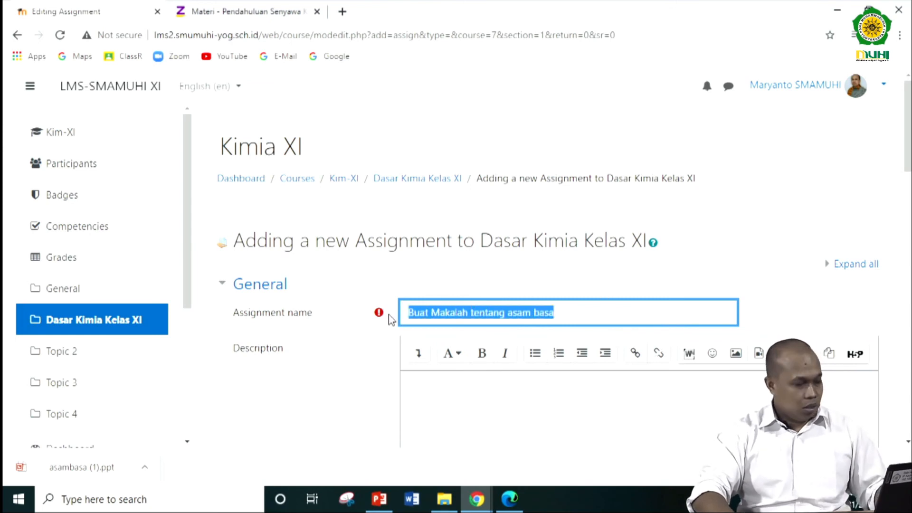
key(ctrl+c)
scroll(467, 357, down, 3)
click(471, 288)
key(ctrl+v)
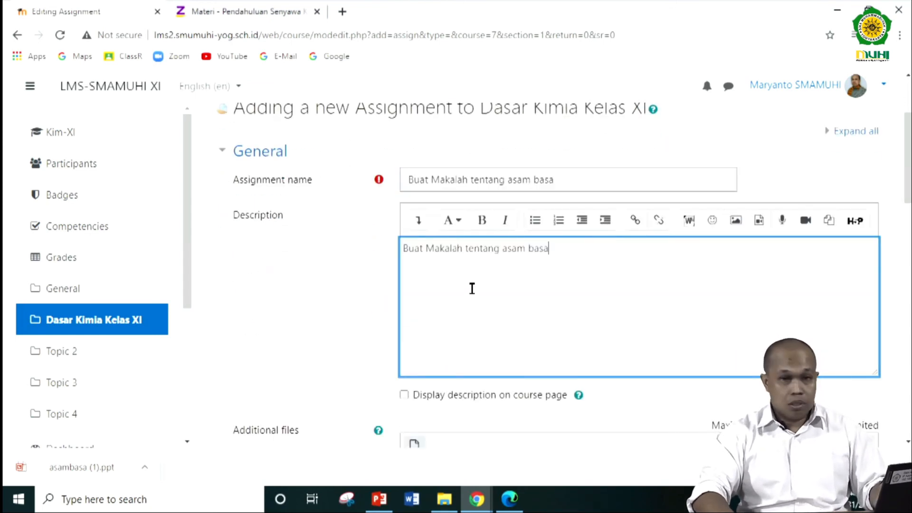
- Set the assignment's maximum number of uploaded files to 1 and its maximum submission size to 5MB
scroll(472, 288, down, 3)
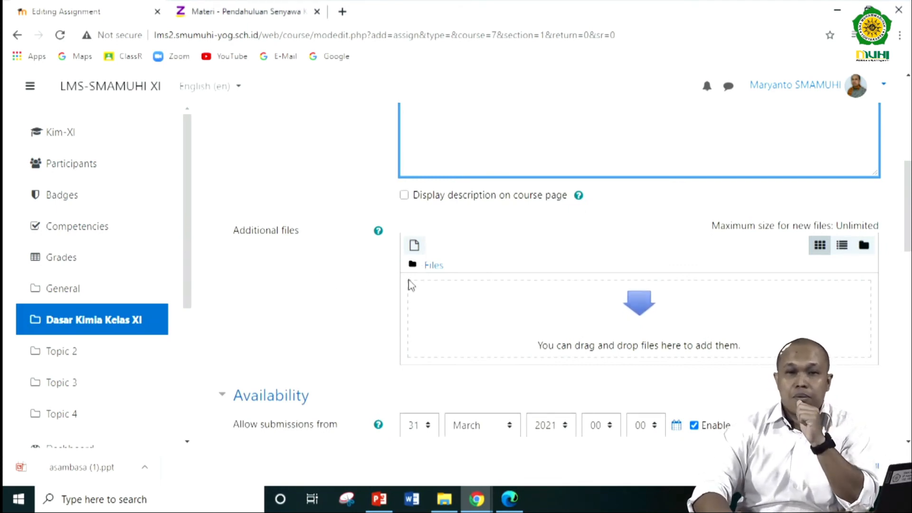
scroll(444, 252, down, 3)
scroll(370, 256, down, 1)
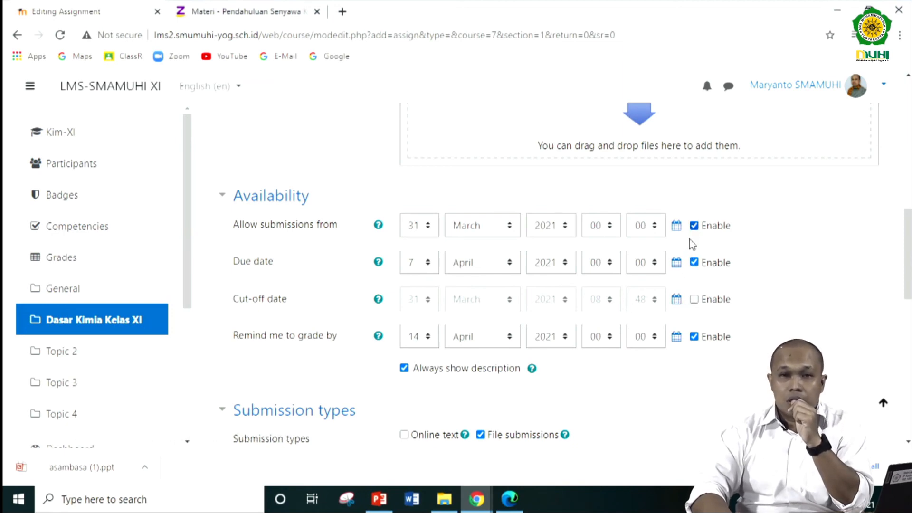
scroll(632, 240, down, 1)
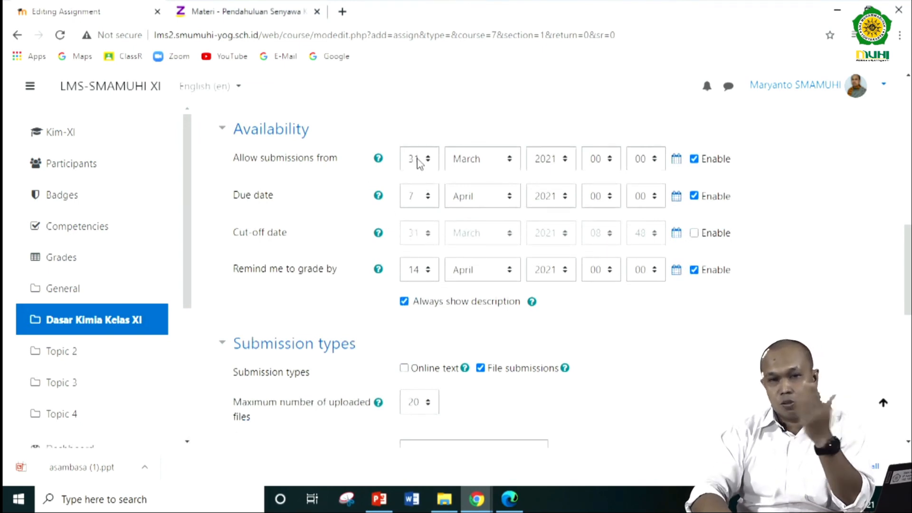
scroll(413, 268, down, 1)
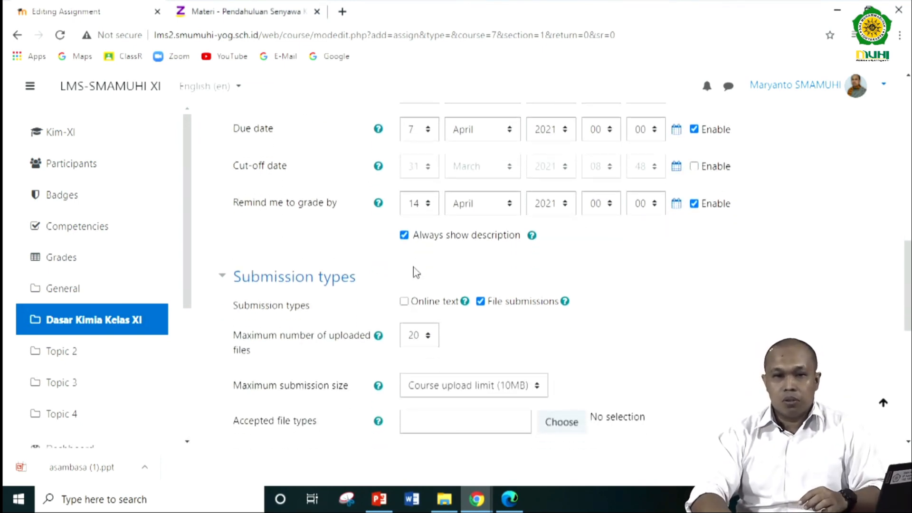
scroll(393, 280, down, 2)
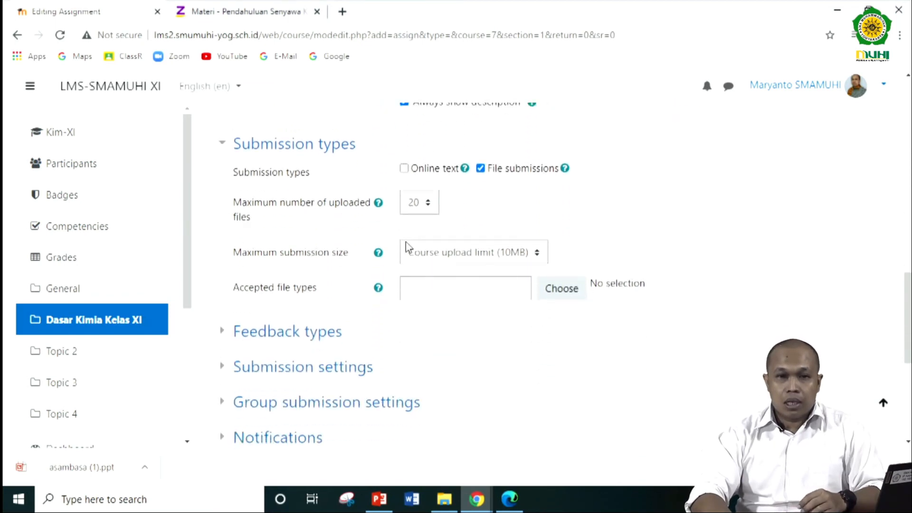
click(430, 204)
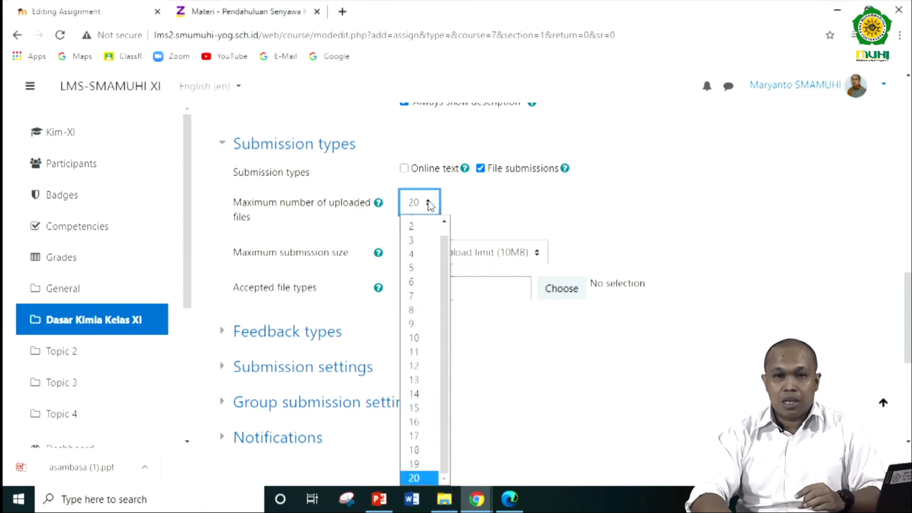
scroll(442, 257, up, 2)
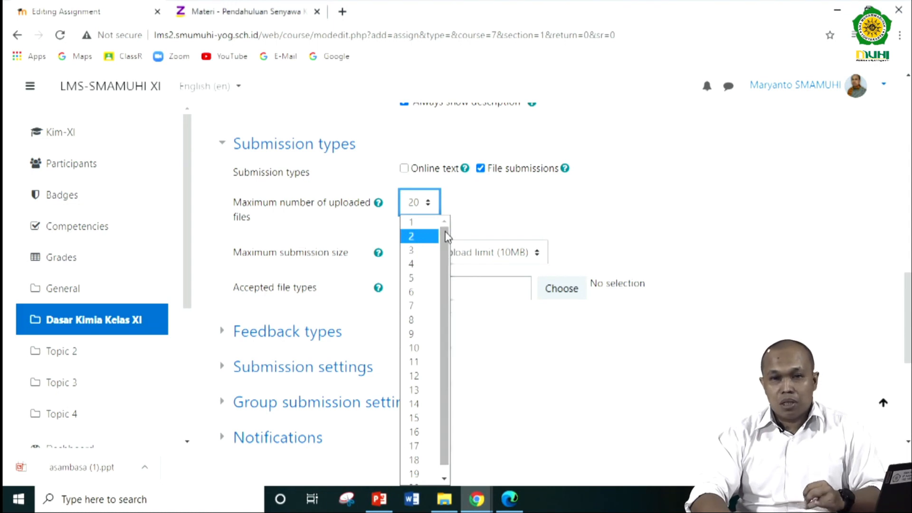
click(420, 222)
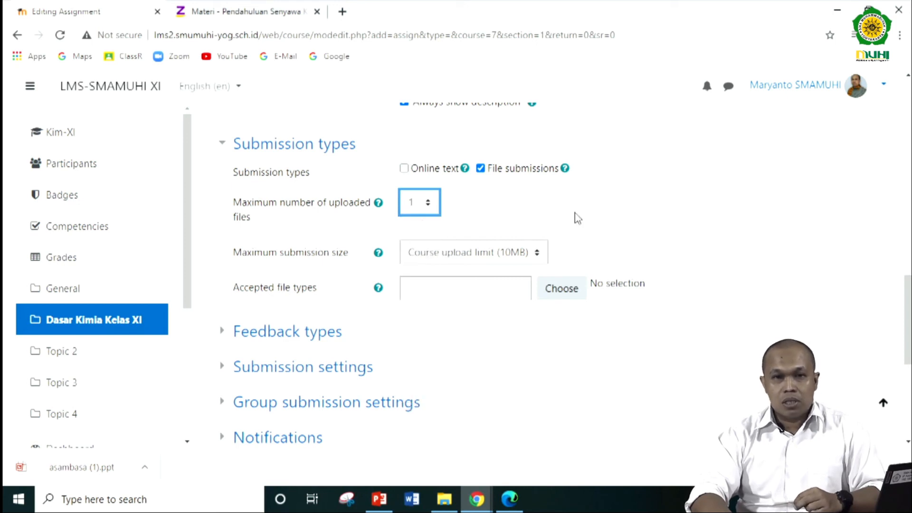
click(514, 253)
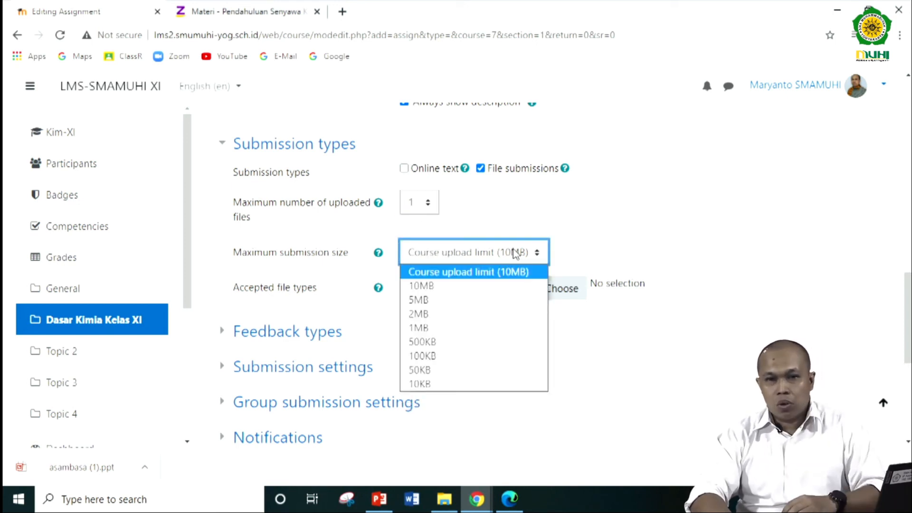
click(476, 310)
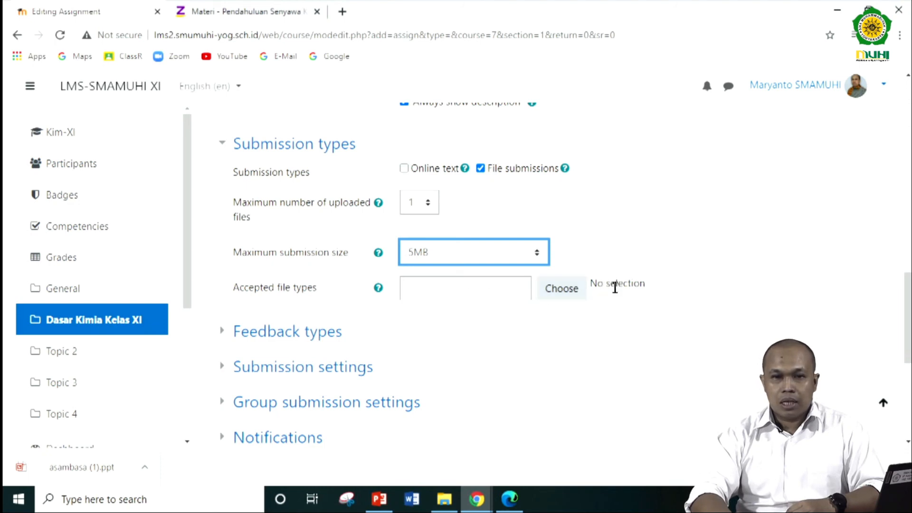
- Select Document files, PDF document, RTF document, Word 2007 document and Word document as the assignment's accepted file types
click(570, 293)
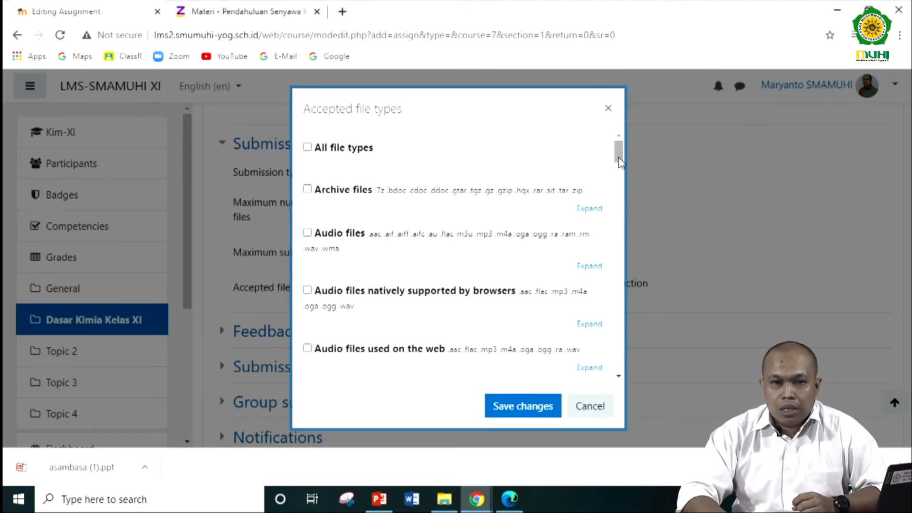
drag(619, 161, 619, 169)
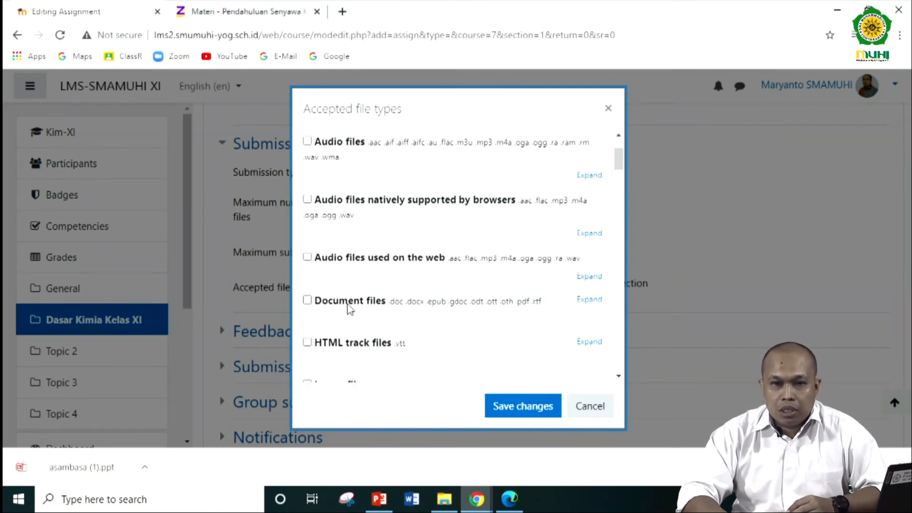
click(312, 302)
scroll(401, 308, down, 3)
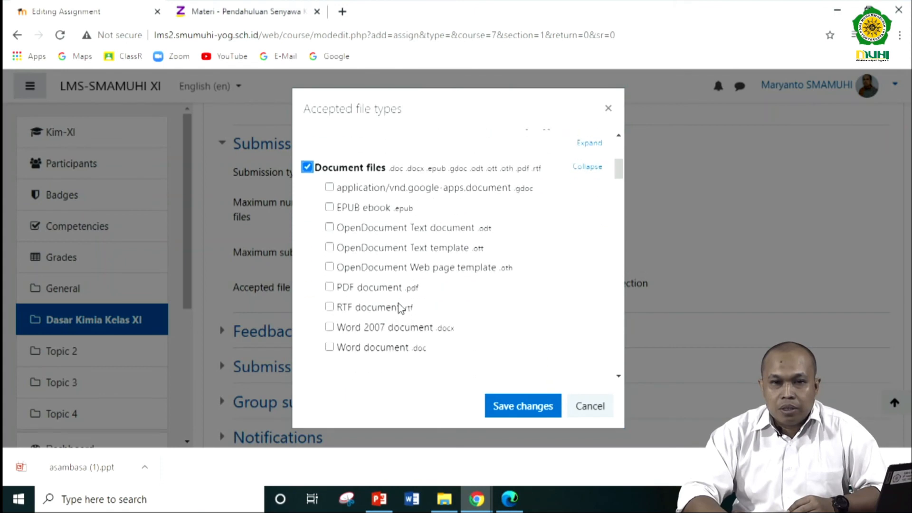
click(329, 288)
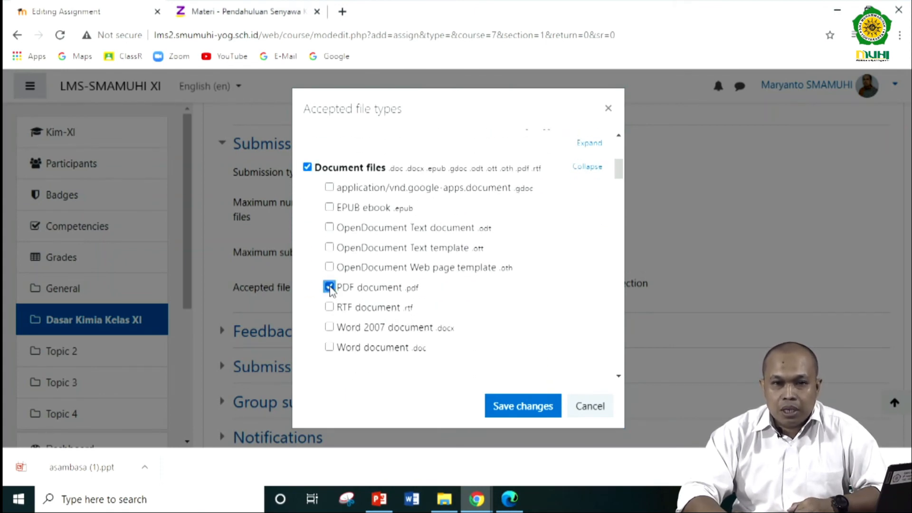
click(329, 328)
click(329, 348)
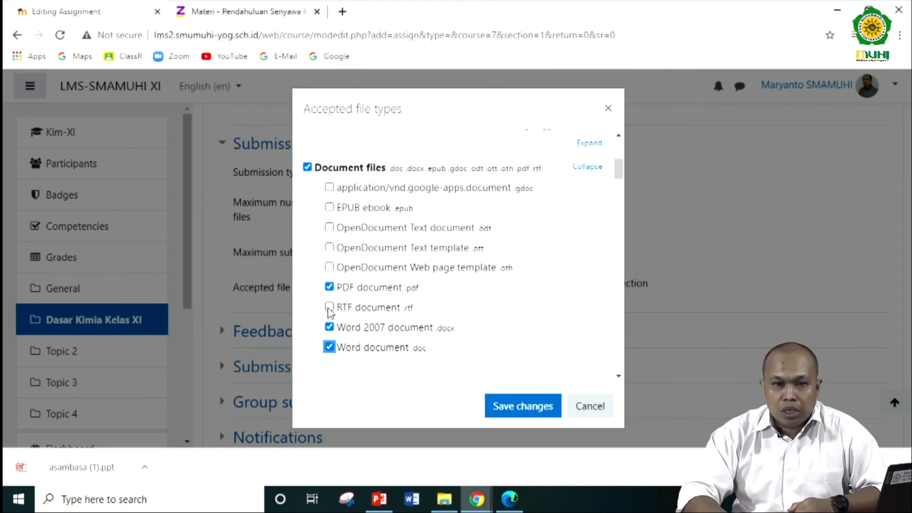
click(330, 307)
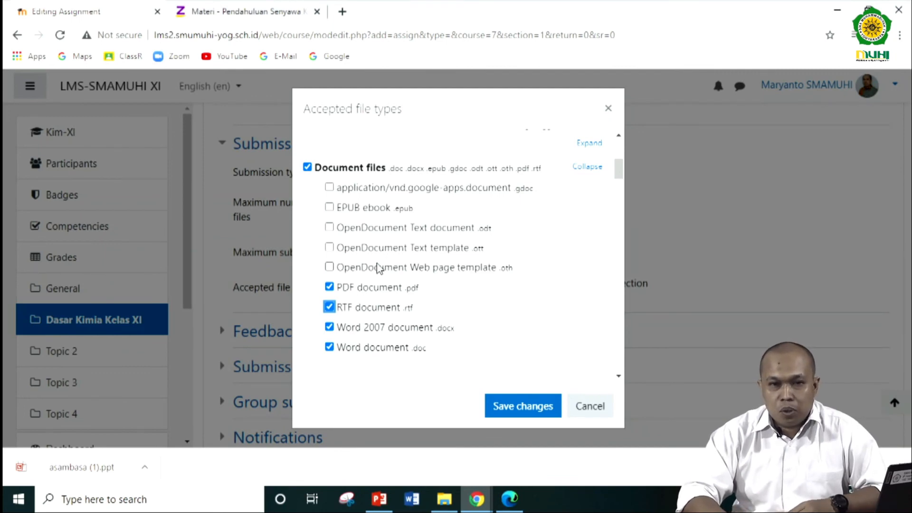
- Look through the image, presentation, spreadsheet and media file types, then save the accepted file type selection
scroll(379, 269, down, 3)
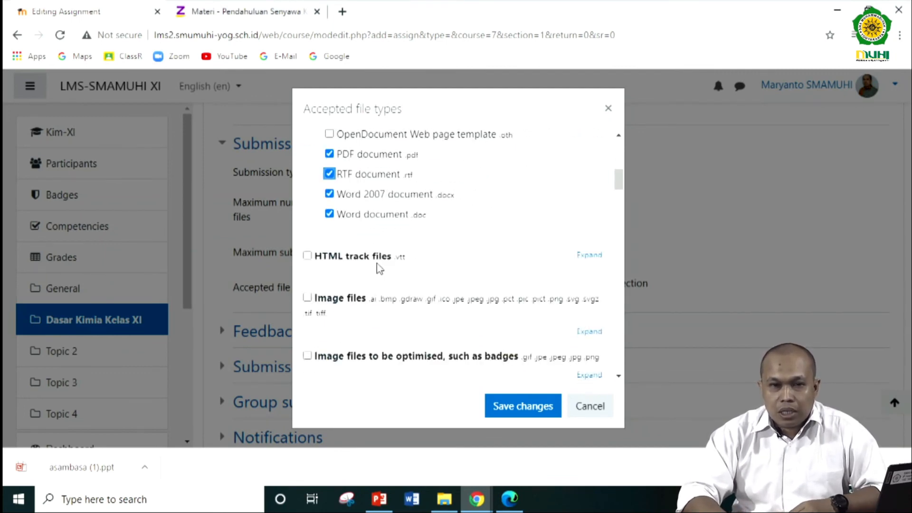
scroll(378, 269, down, 2)
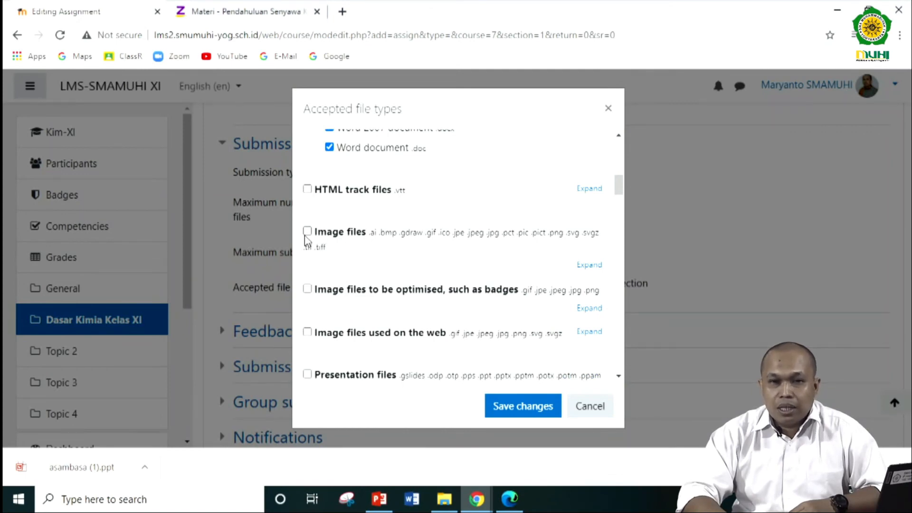
scroll(307, 240, down, 1)
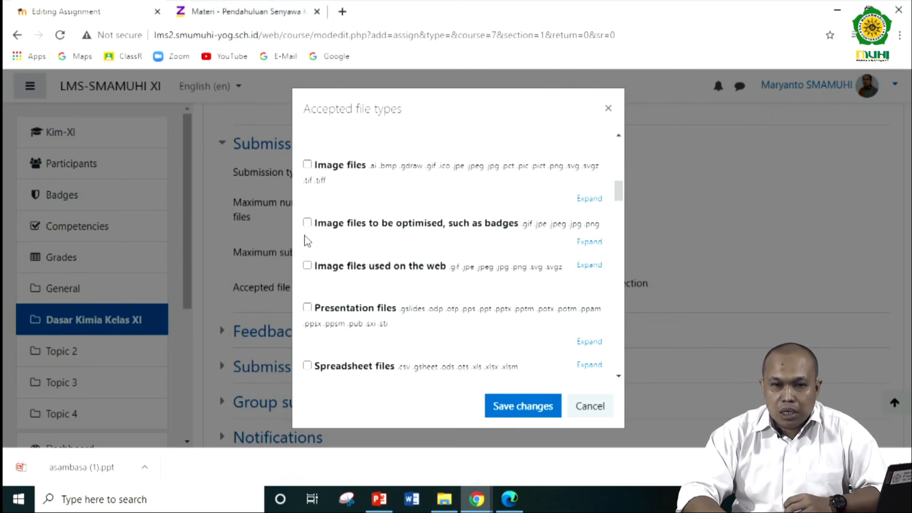
scroll(352, 306, down, 1)
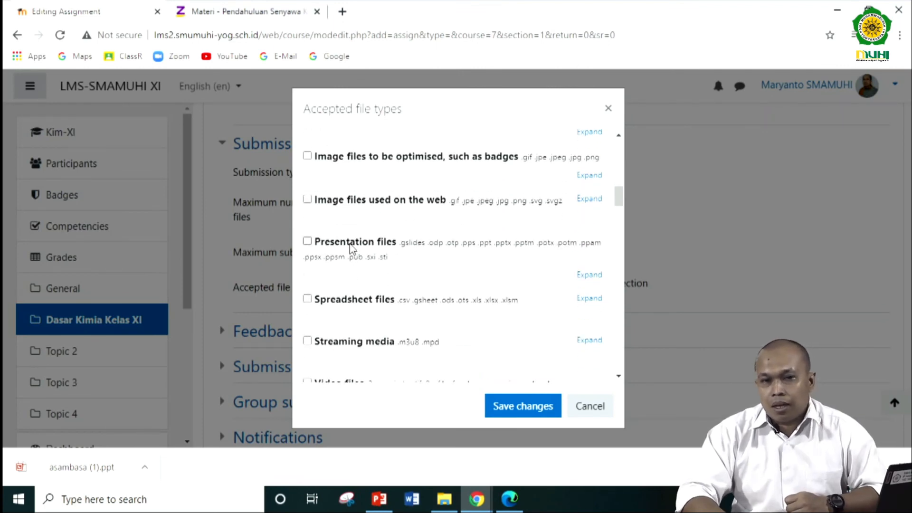
scroll(350, 247, down, 1)
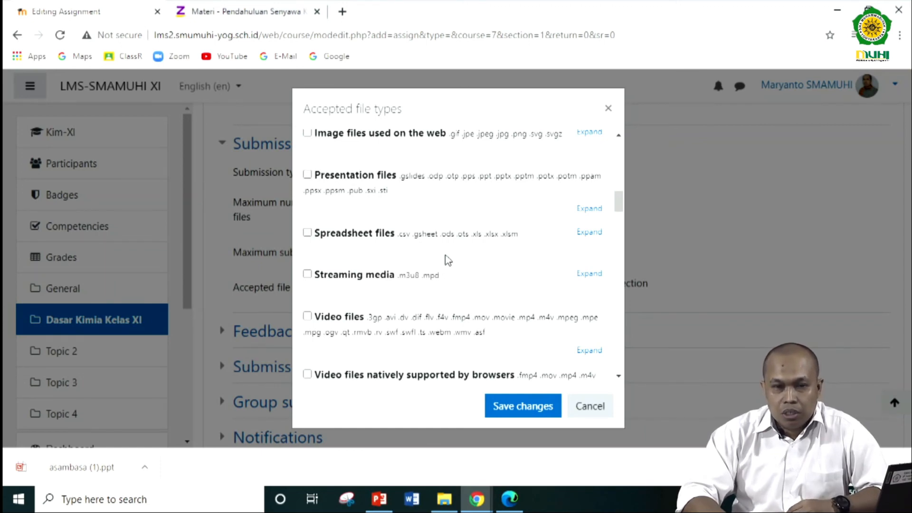
scroll(448, 259, up, 10)
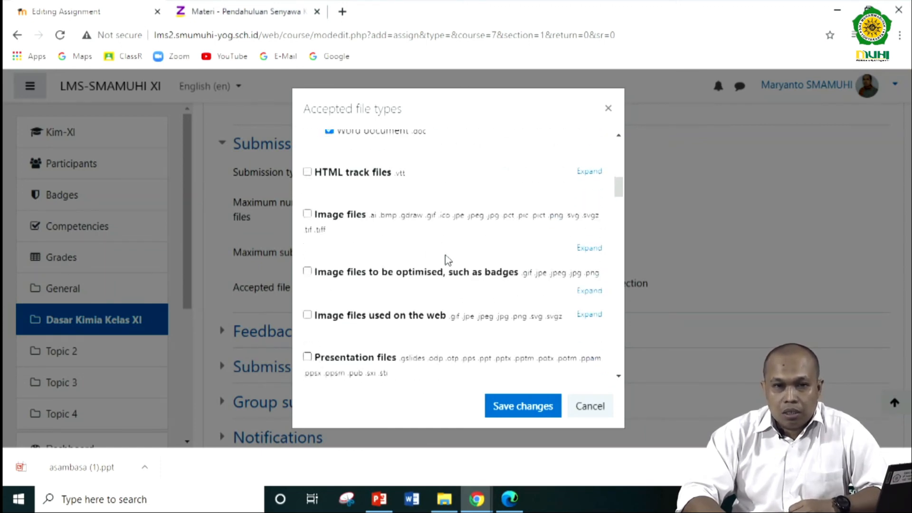
scroll(446, 257, up, 1)
scroll(447, 258, down, 2)
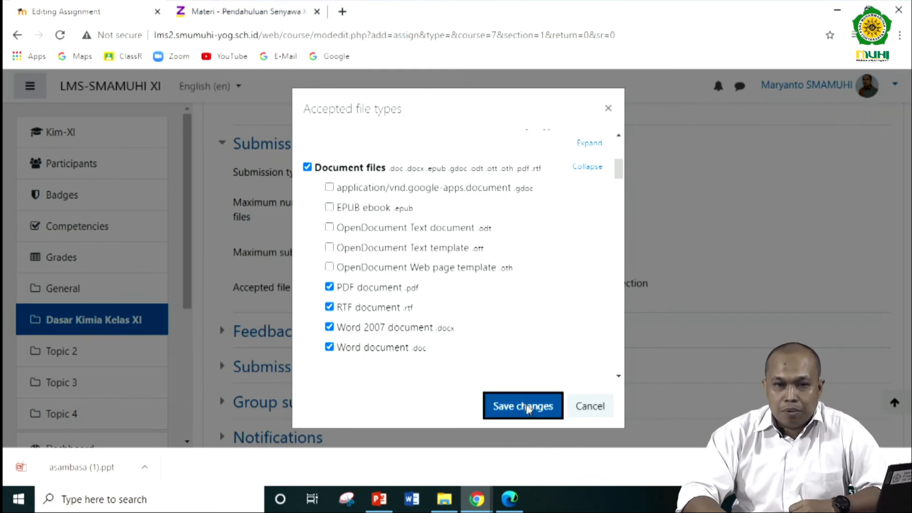
click(527, 407)
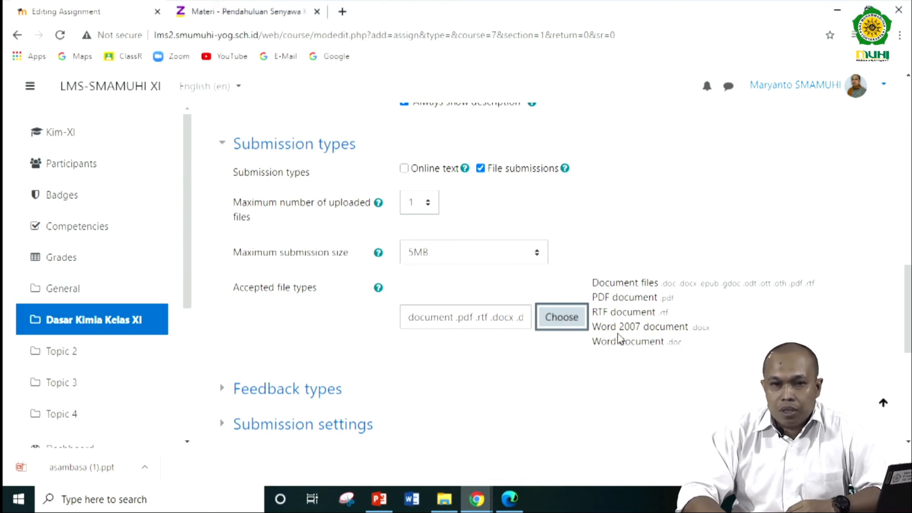
- Save the assignment and display its page to review the grading summary and due date
scroll(619, 339, down, 7)
scroll(620, 338, down, 1)
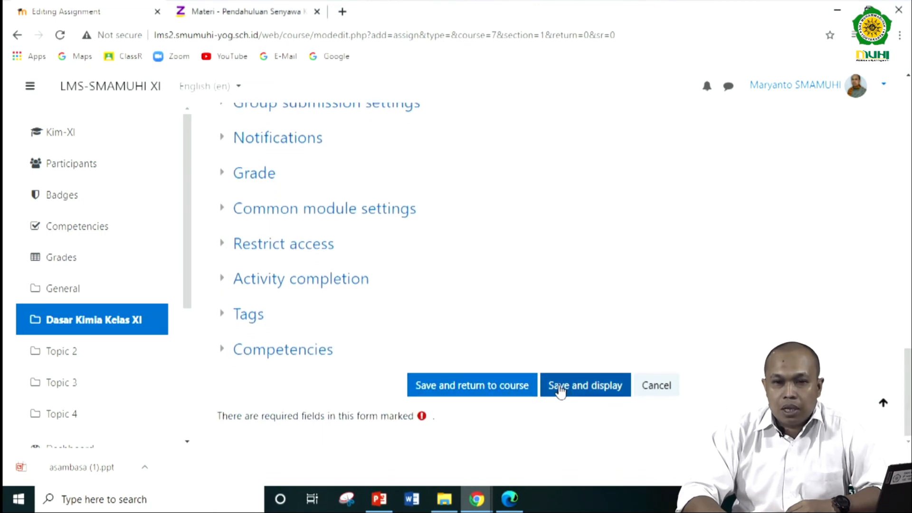
click(604, 386)
scroll(480, 299, down, 5)
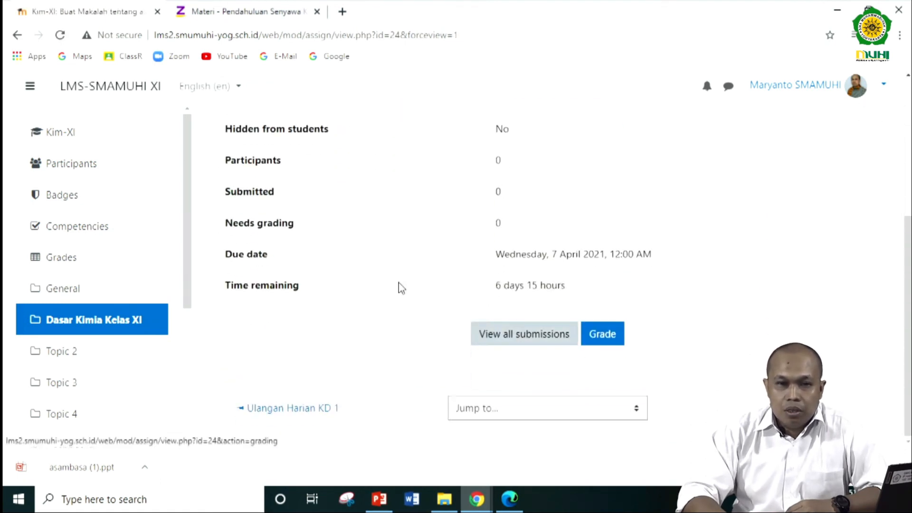
- Return to the Kim-XI course page and review the activities listed under Dasar Kimia Kelas XI
scroll(397, 287, up, 5)
click(343, 187)
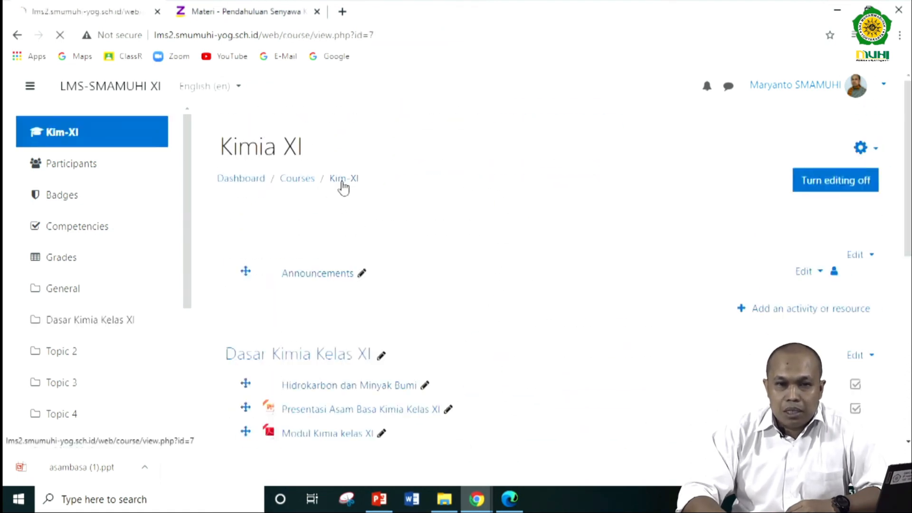
scroll(358, 237, down, 4)
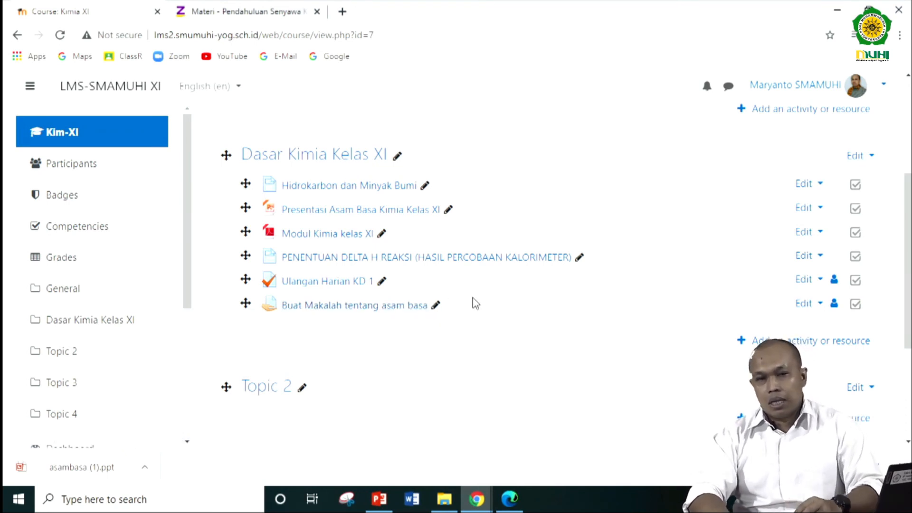
scroll(476, 303, down, 1)
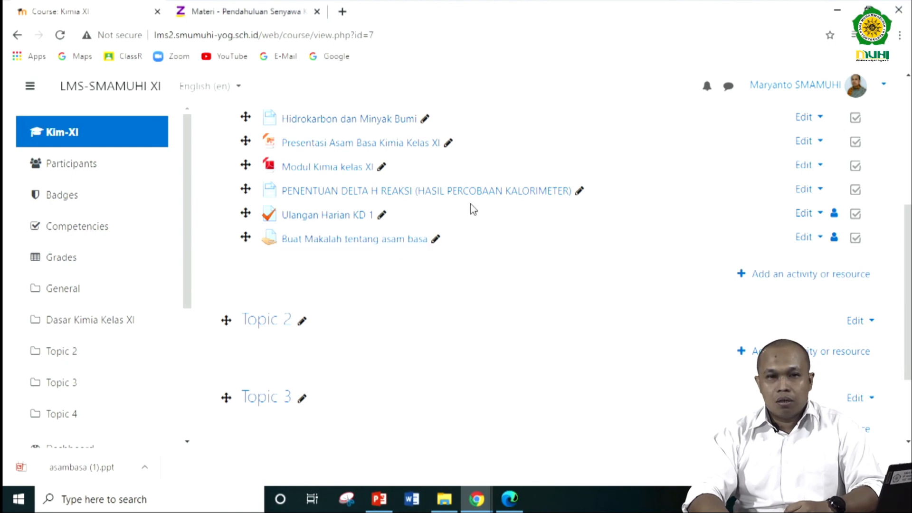
scroll(470, 206, up, 1)
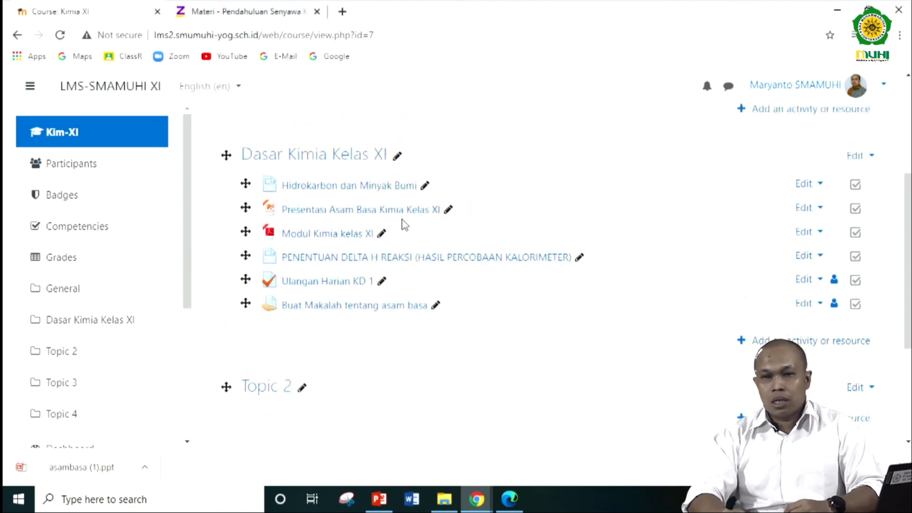